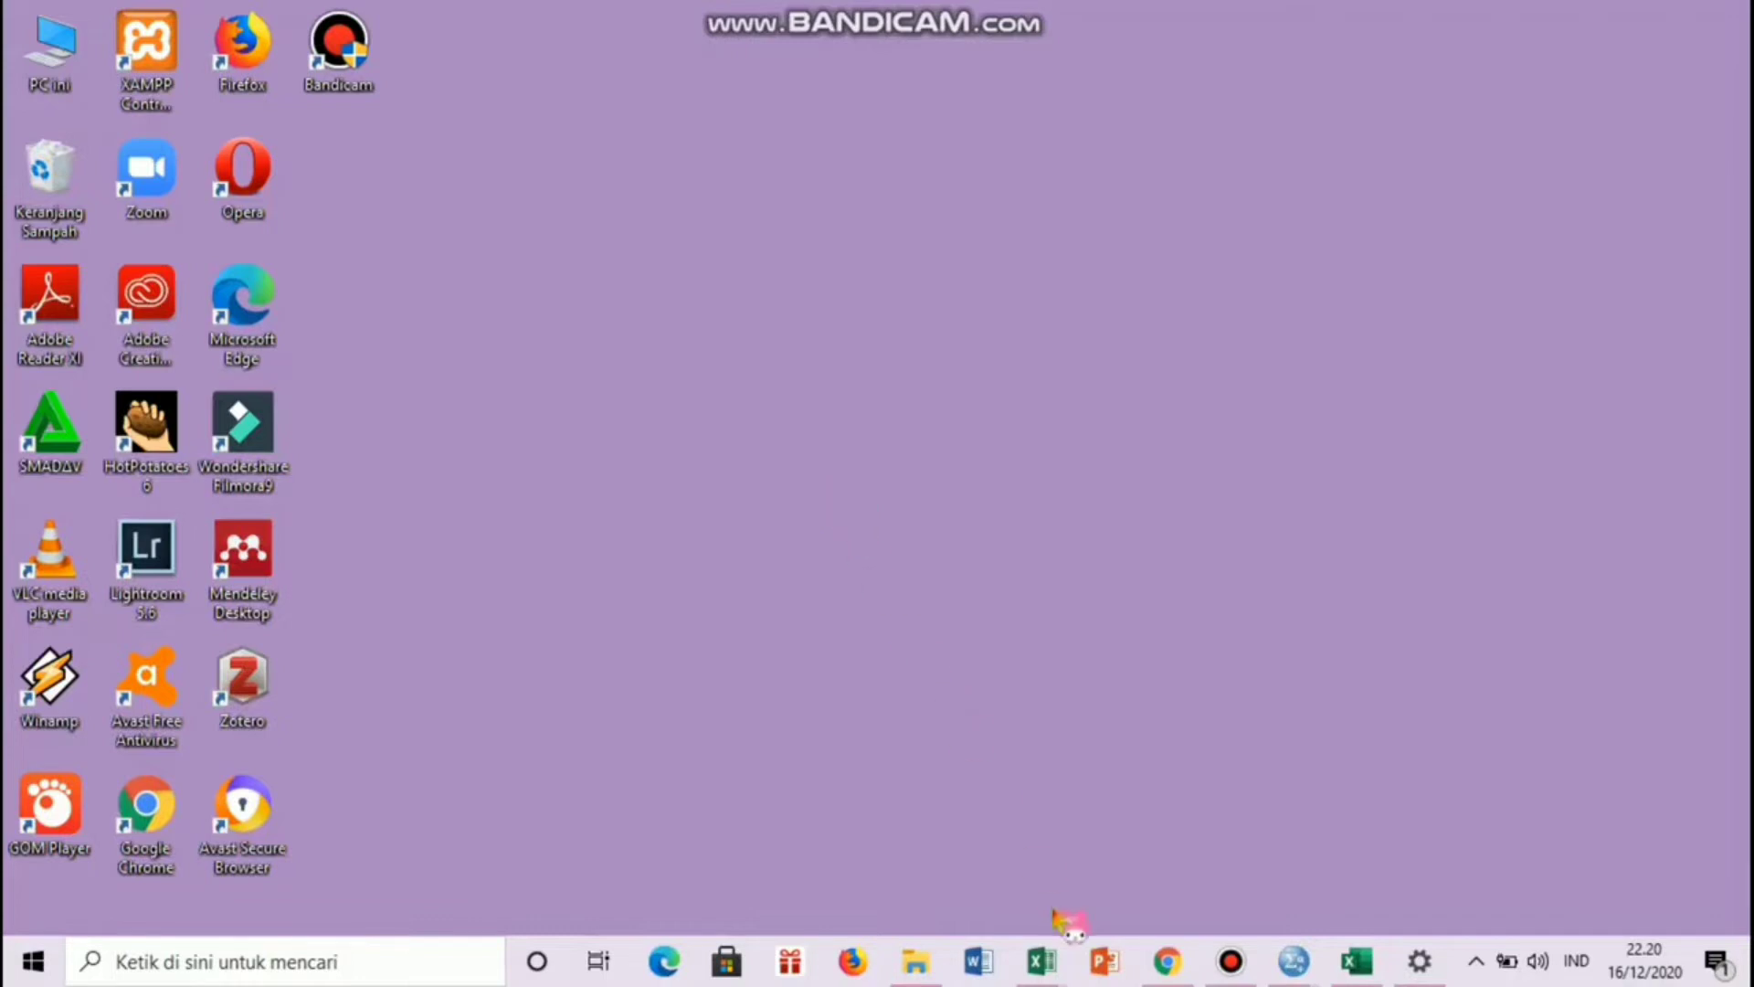
# - Switch to the Assignment 12 Excel workbook and AutoSum each respondent's answers in D2:AG51 into column AH
pyautogui.moveTo(1057, 961)
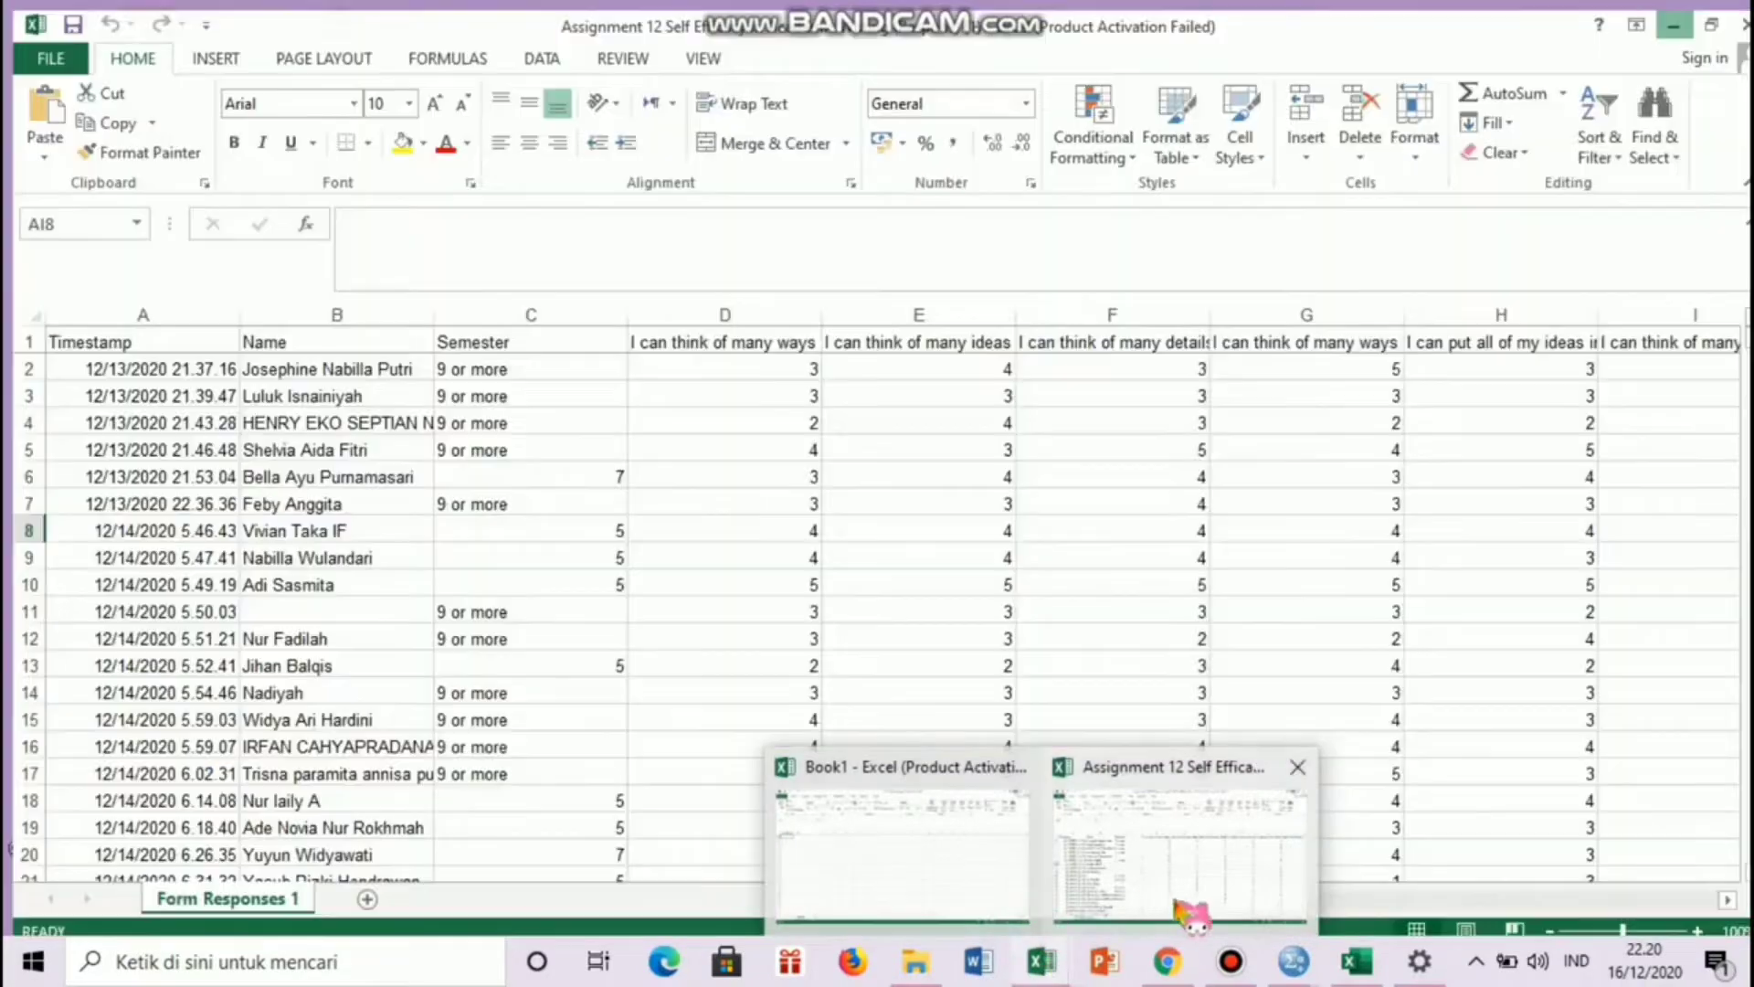
pyautogui.click(1188, 914)
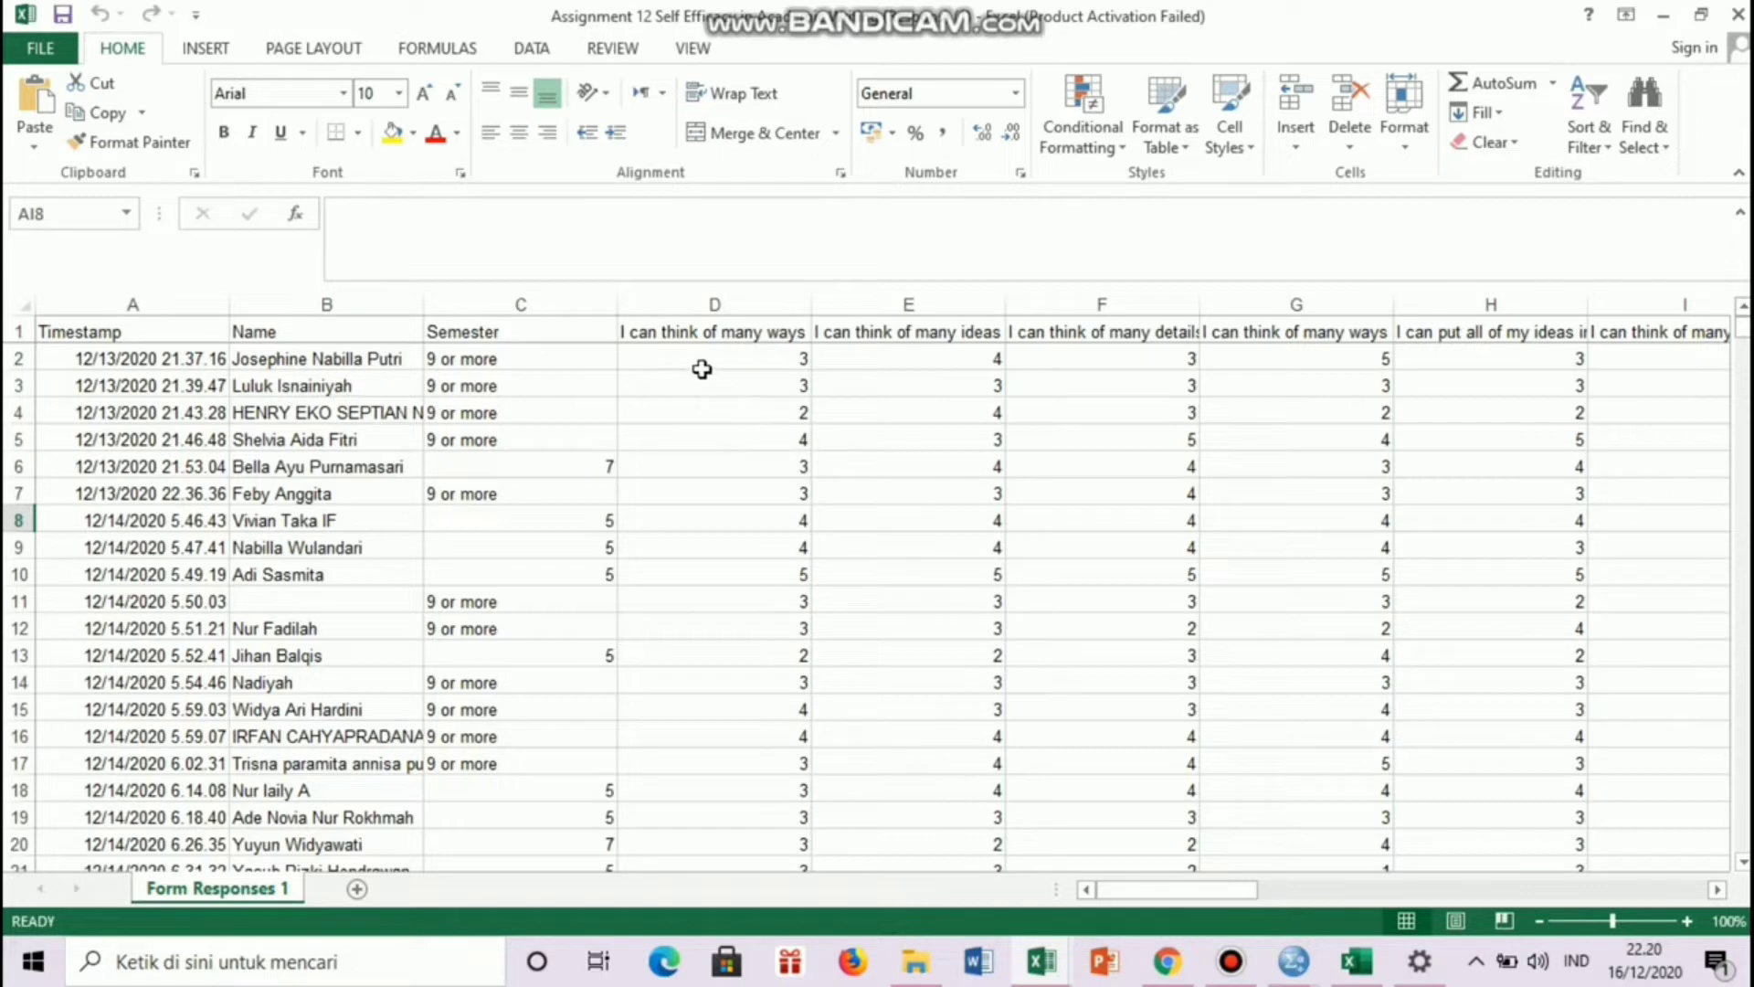
pyautogui.moveTo(686, 353); pyautogui.dragTo(1418, 706)
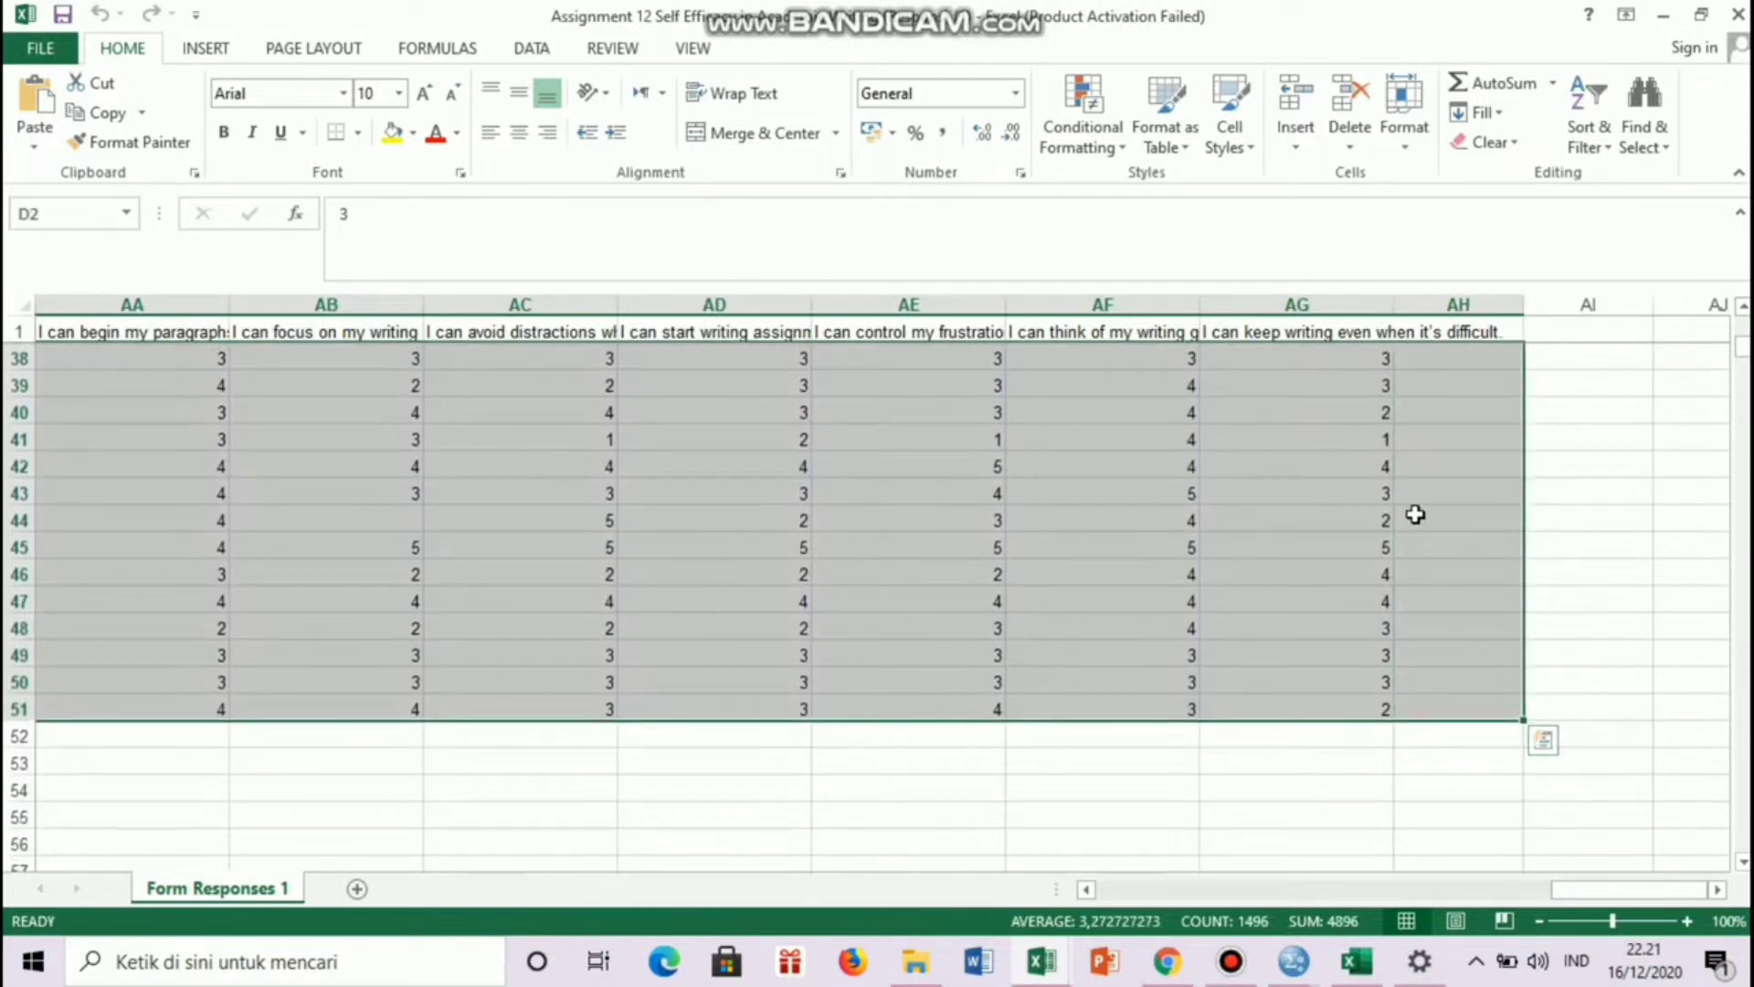
pyautogui.scroll(12, 1414, 512)
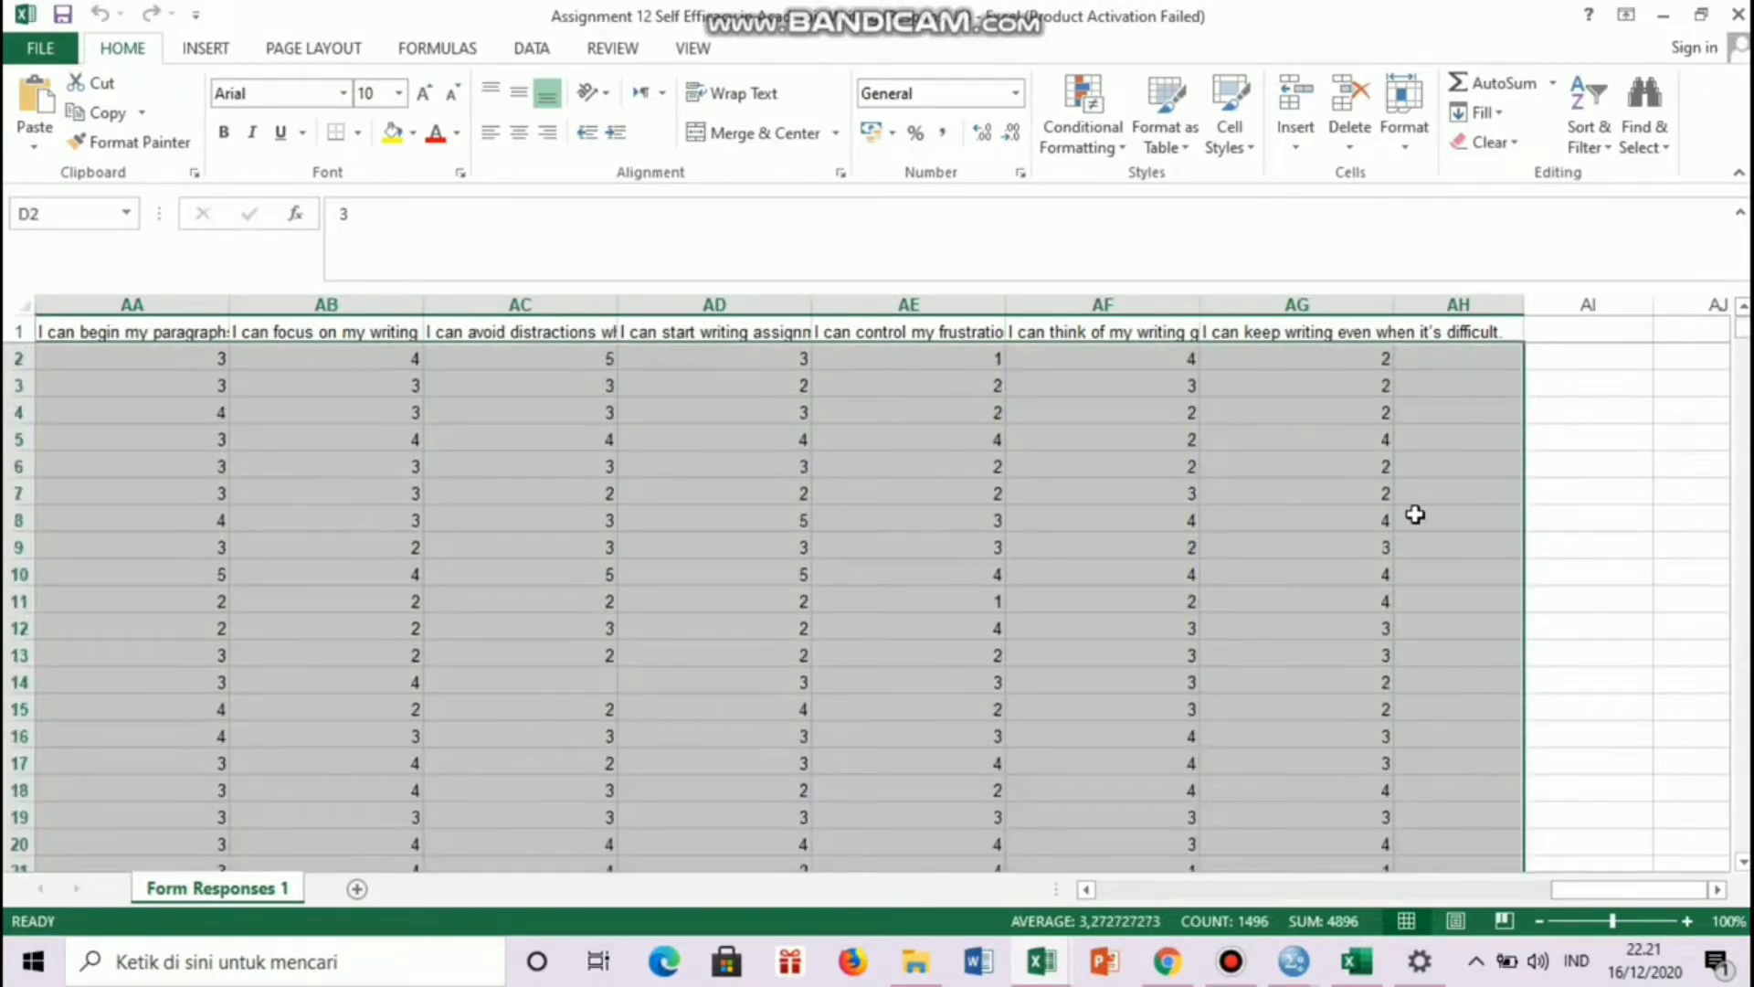
pyautogui.click(1501, 84)
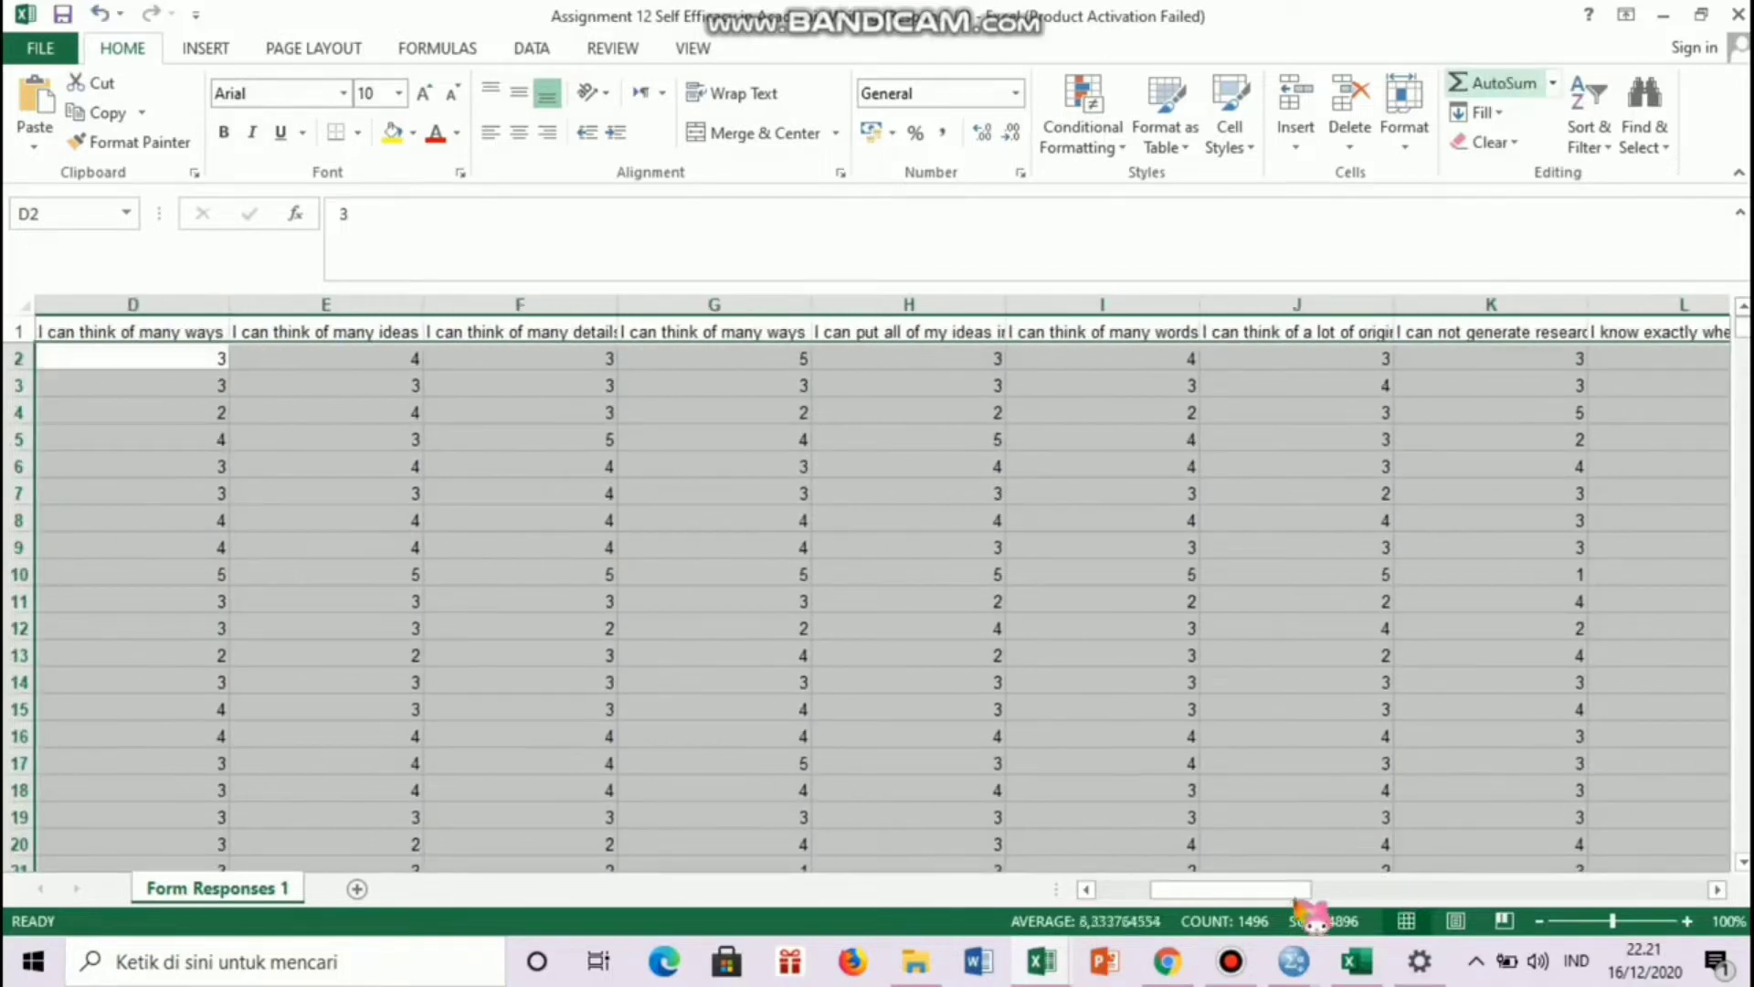
# - Enter the heading TOTAL in cell AH1 above the row sums
pyautogui.moveTo(1272, 890); pyautogui.dragTo(1740, 883)
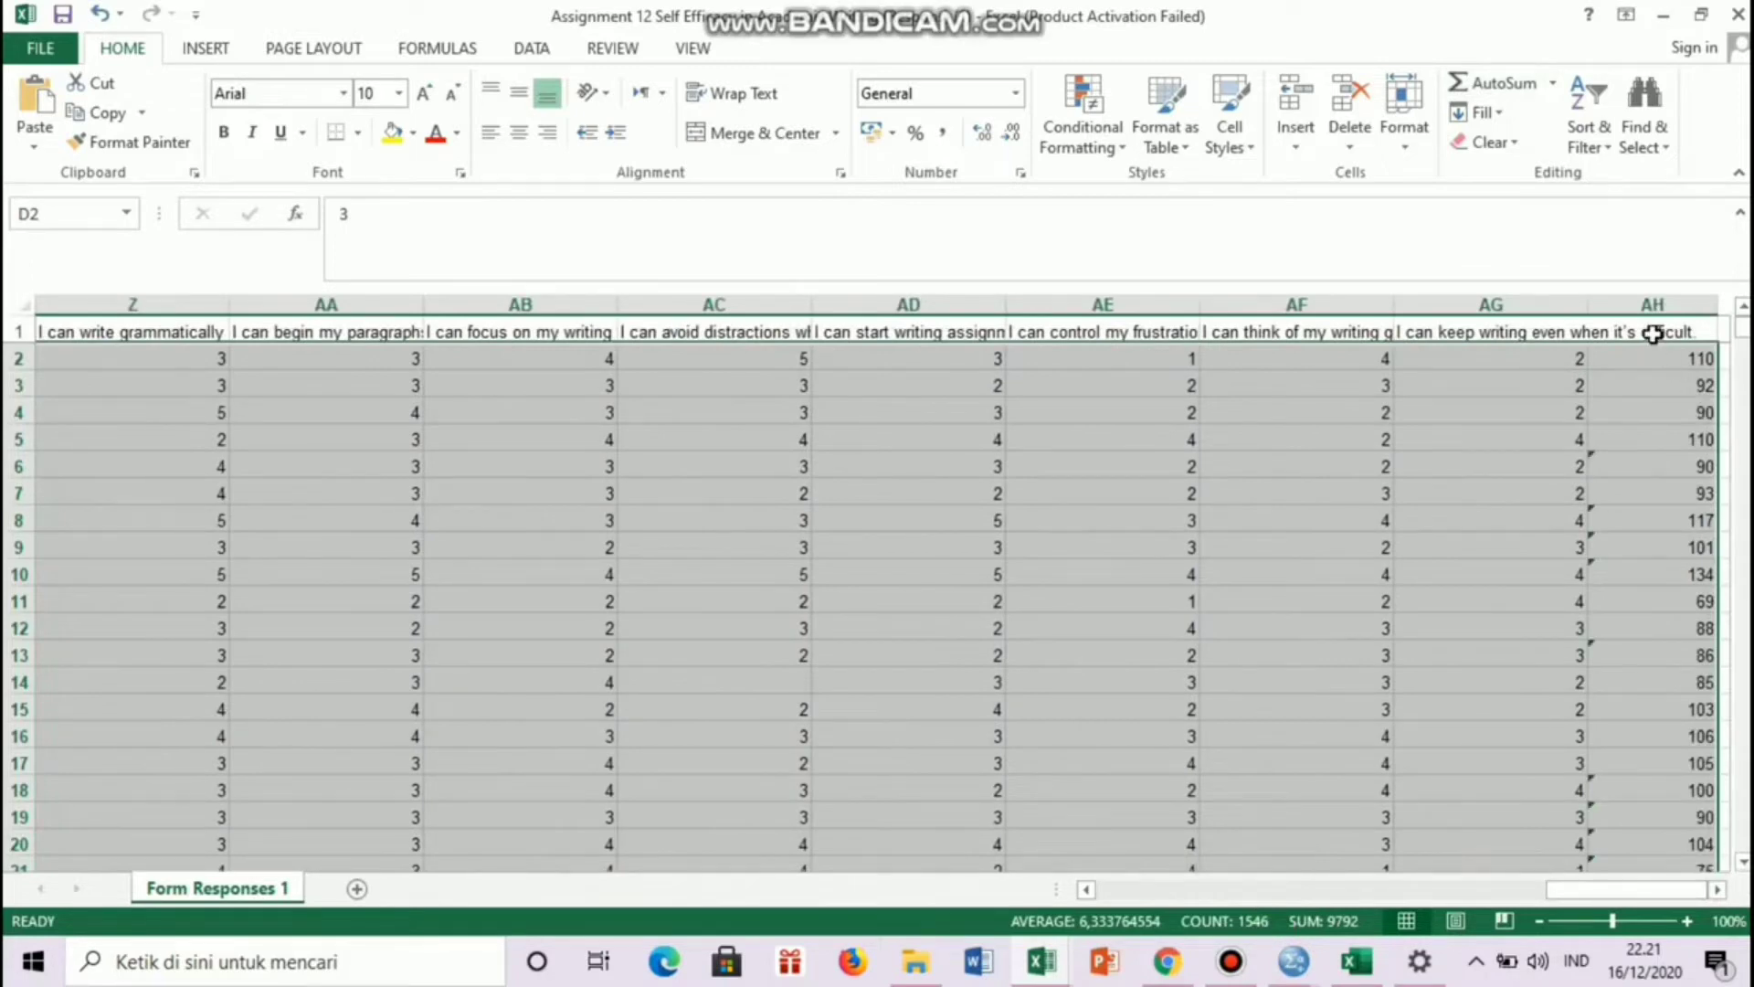
pyautogui.click(1653, 333)
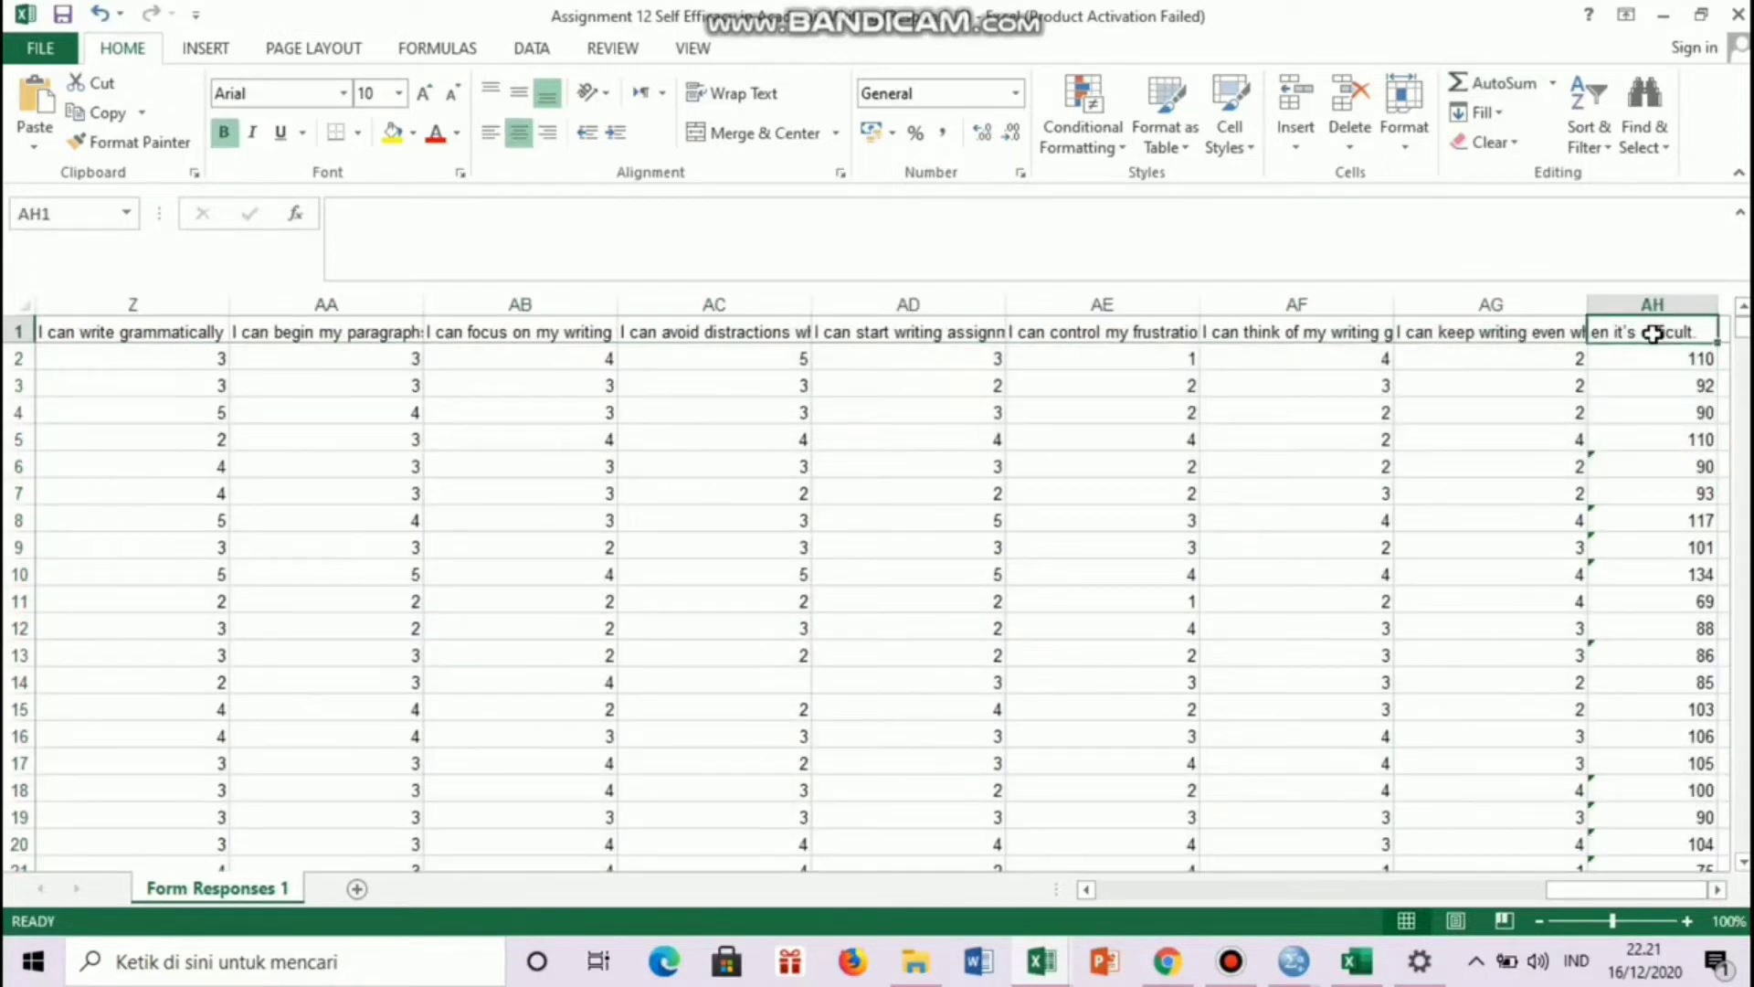
pyautogui.write('T')
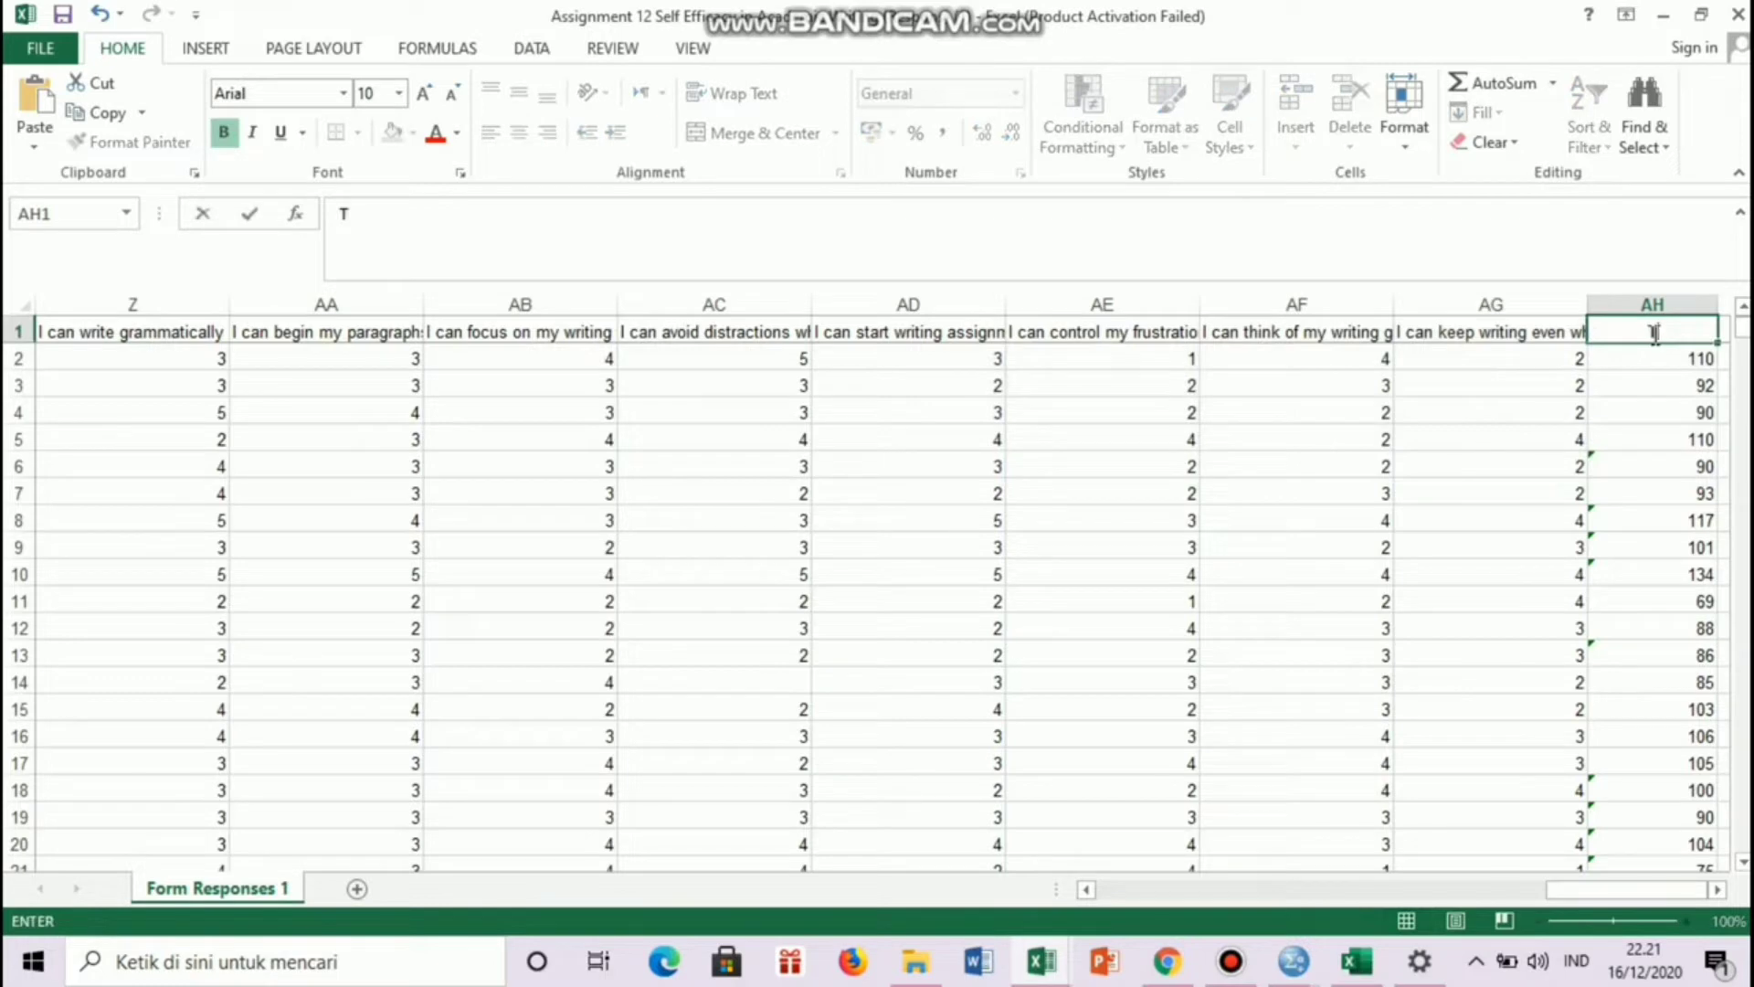
pyautogui.write('OTAL')
pyautogui.click(1659, 639)
# - Copy the TOTAL column AH1:AH51 into a new worksheet starting at A1, pasted as values only
pyautogui.moveTo(1265, 332); pyautogui.dragTo(1257, 762)
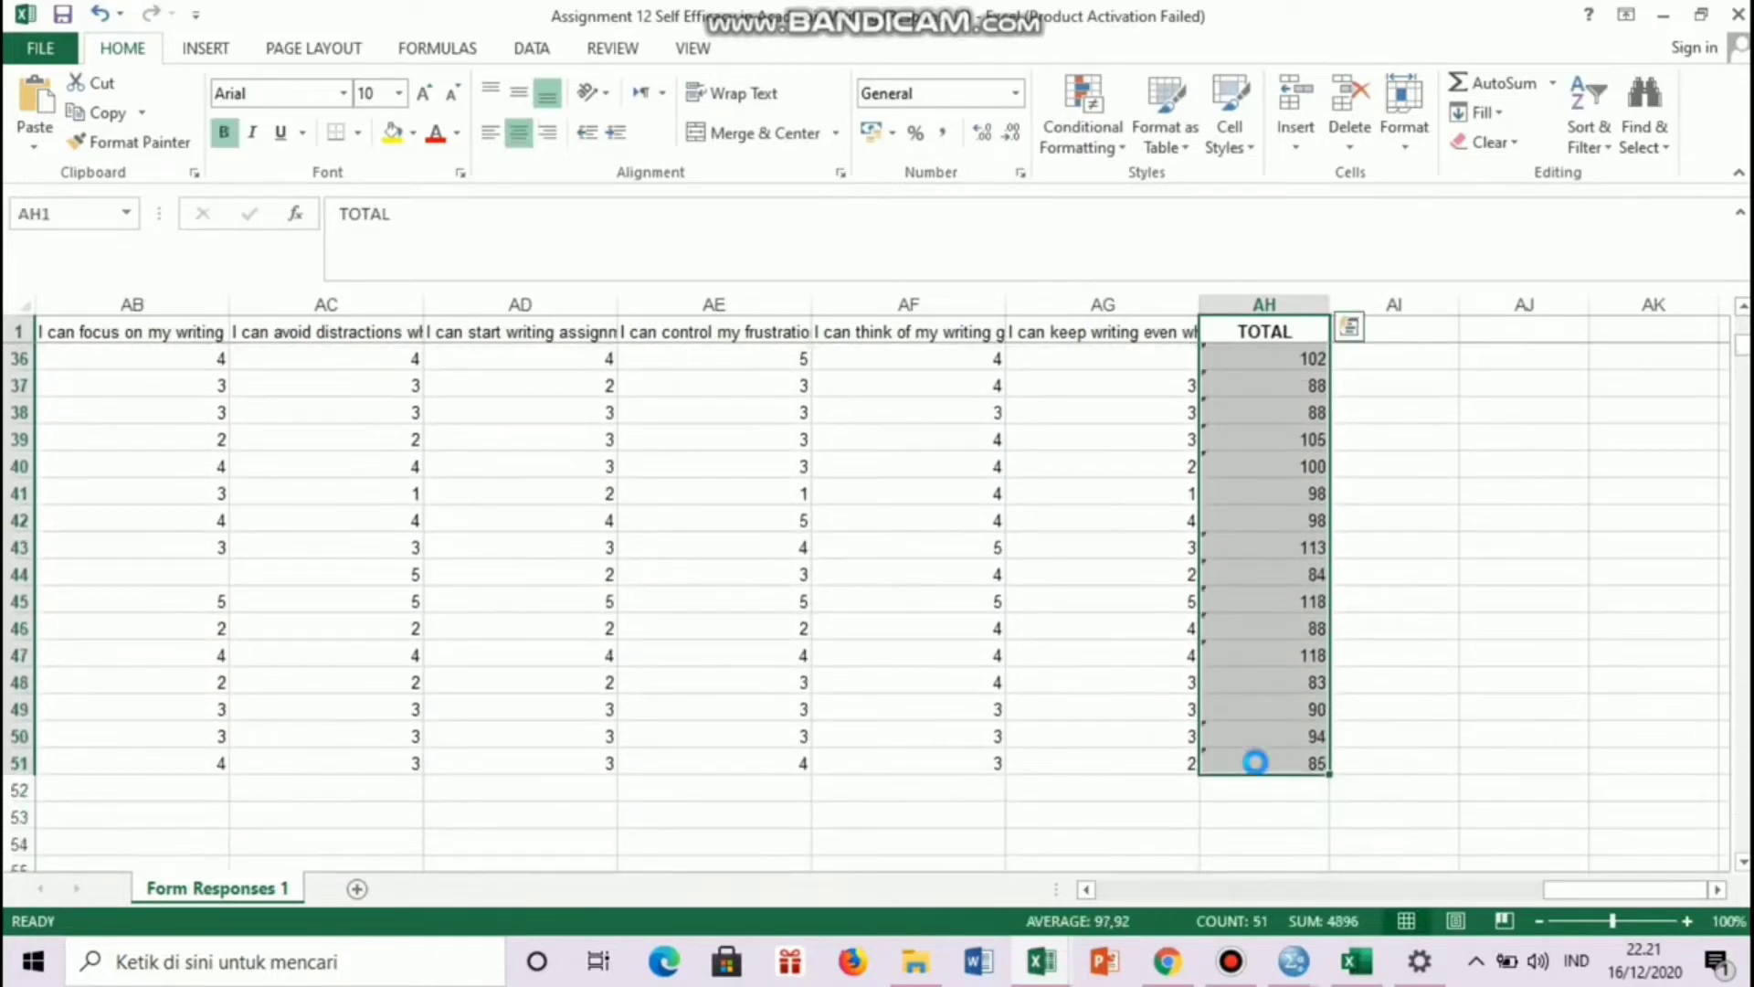
pyautogui.hotkey('ctrl', 'c')
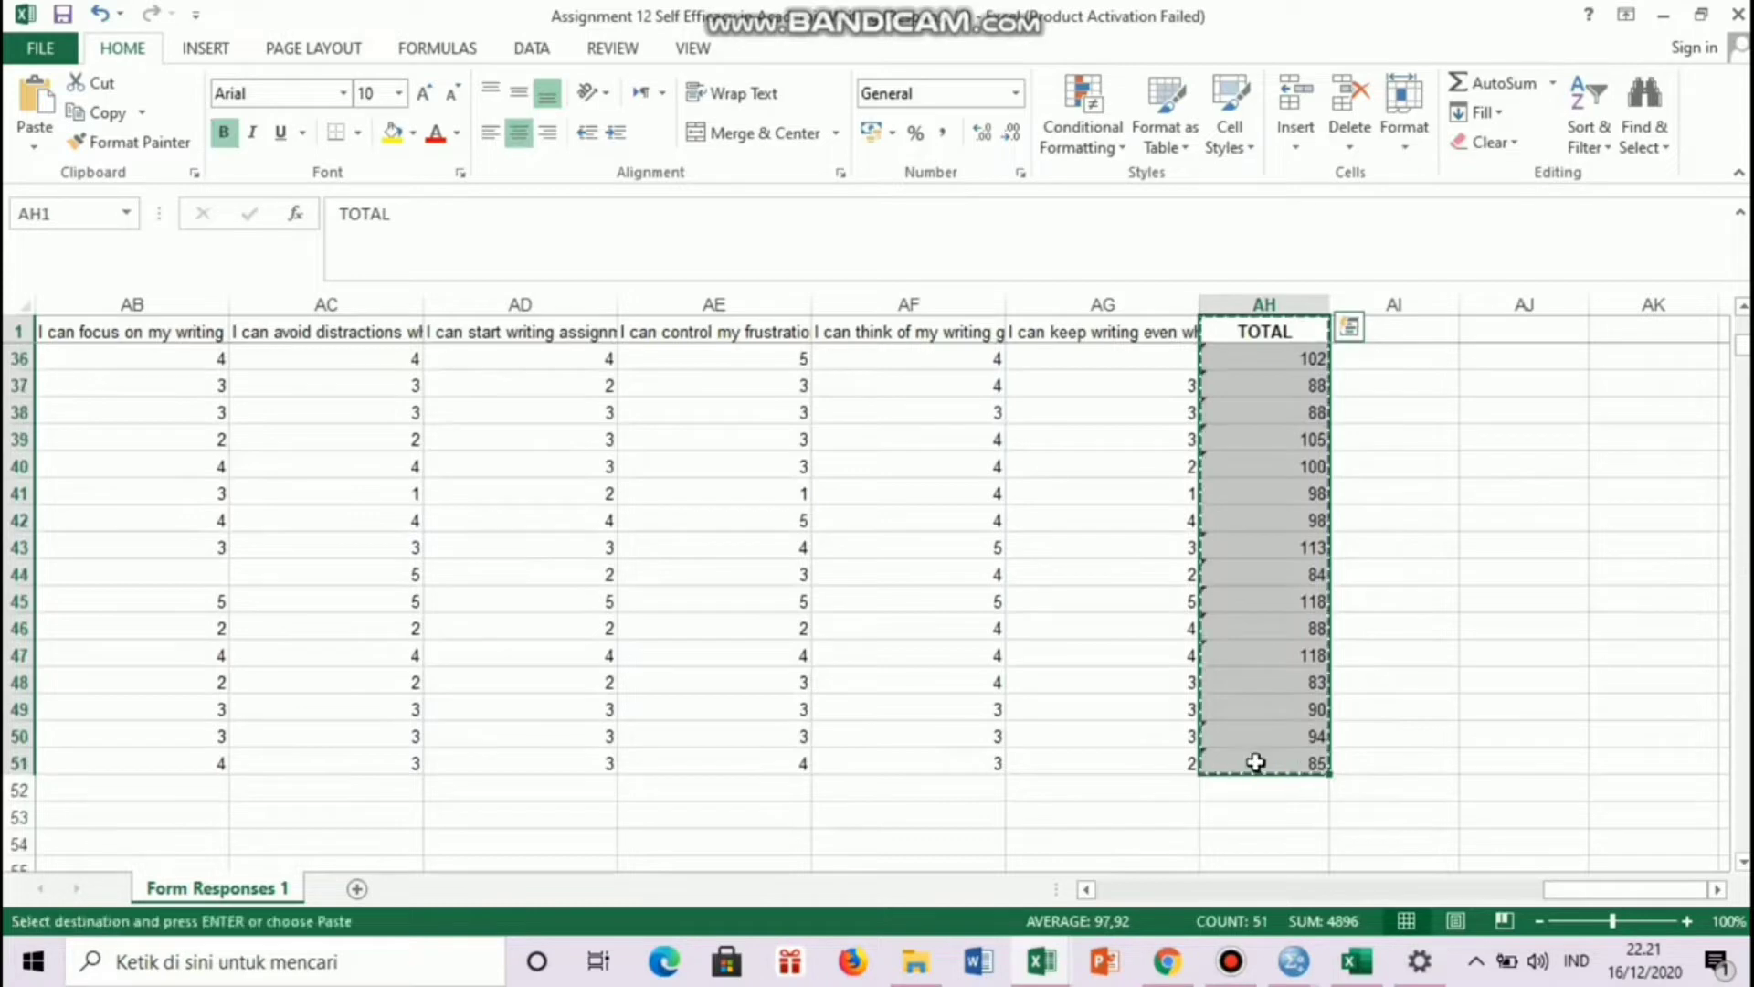
pyautogui.click(356, 889)
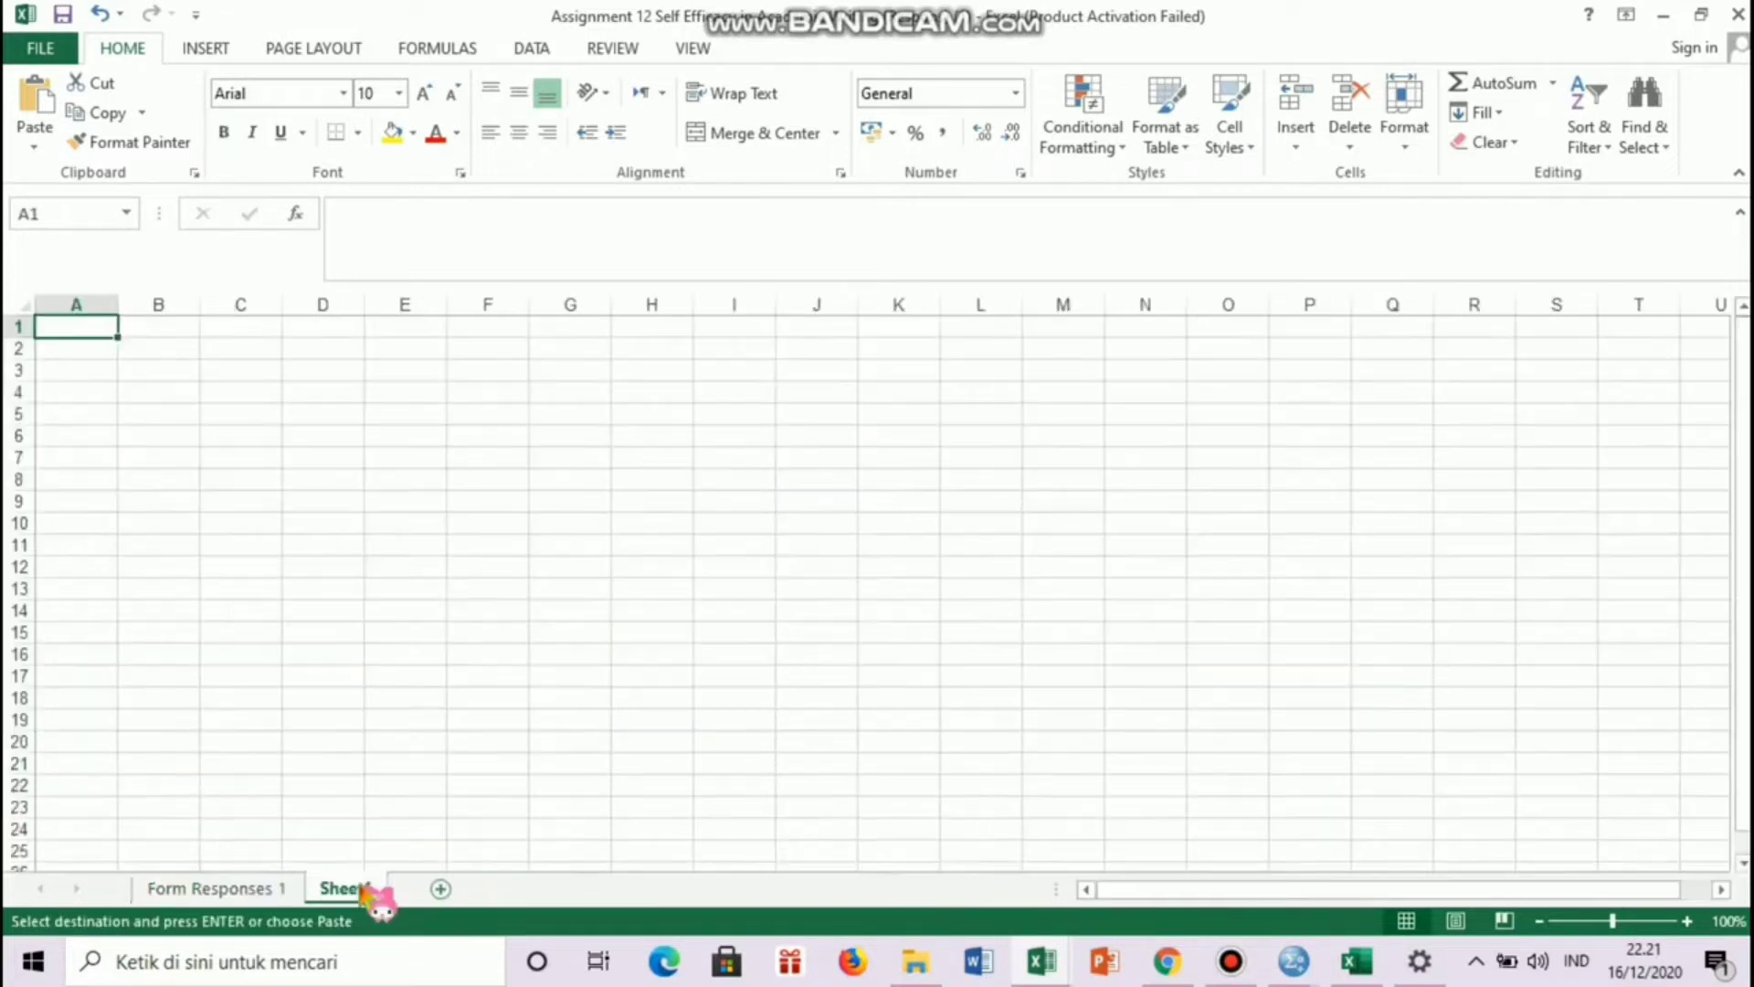
pyautogui.click(103, 349)
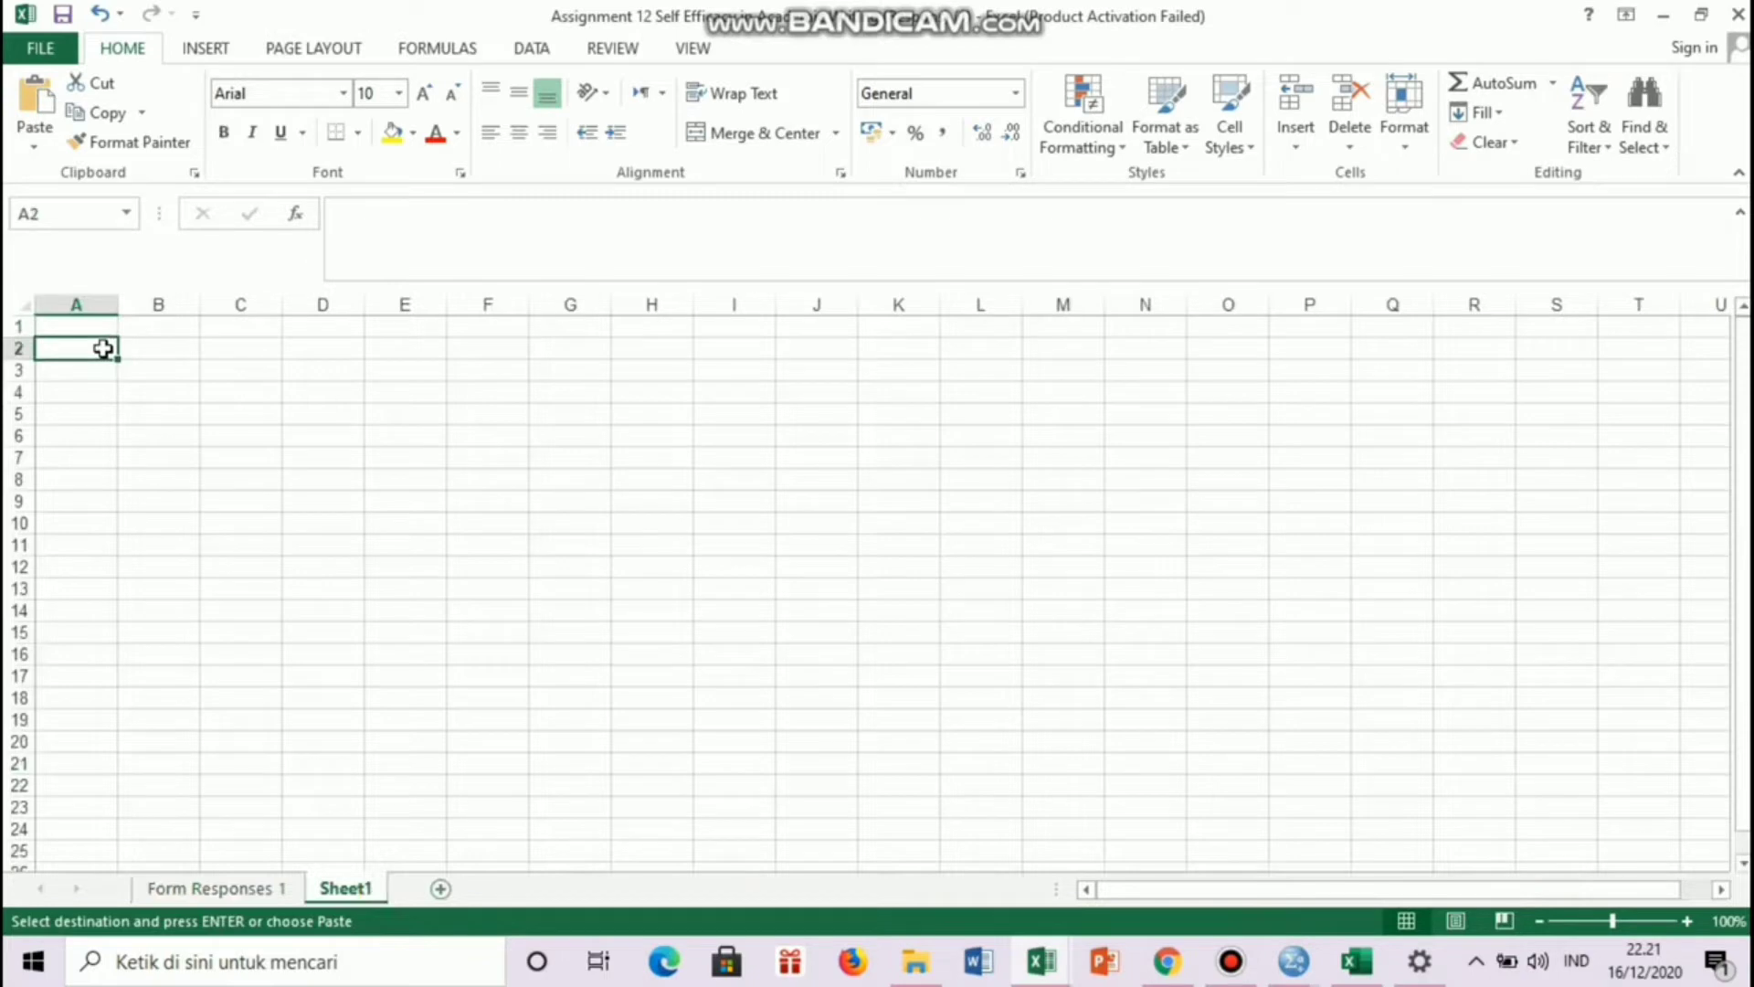
pyautogui.click(111, 327)
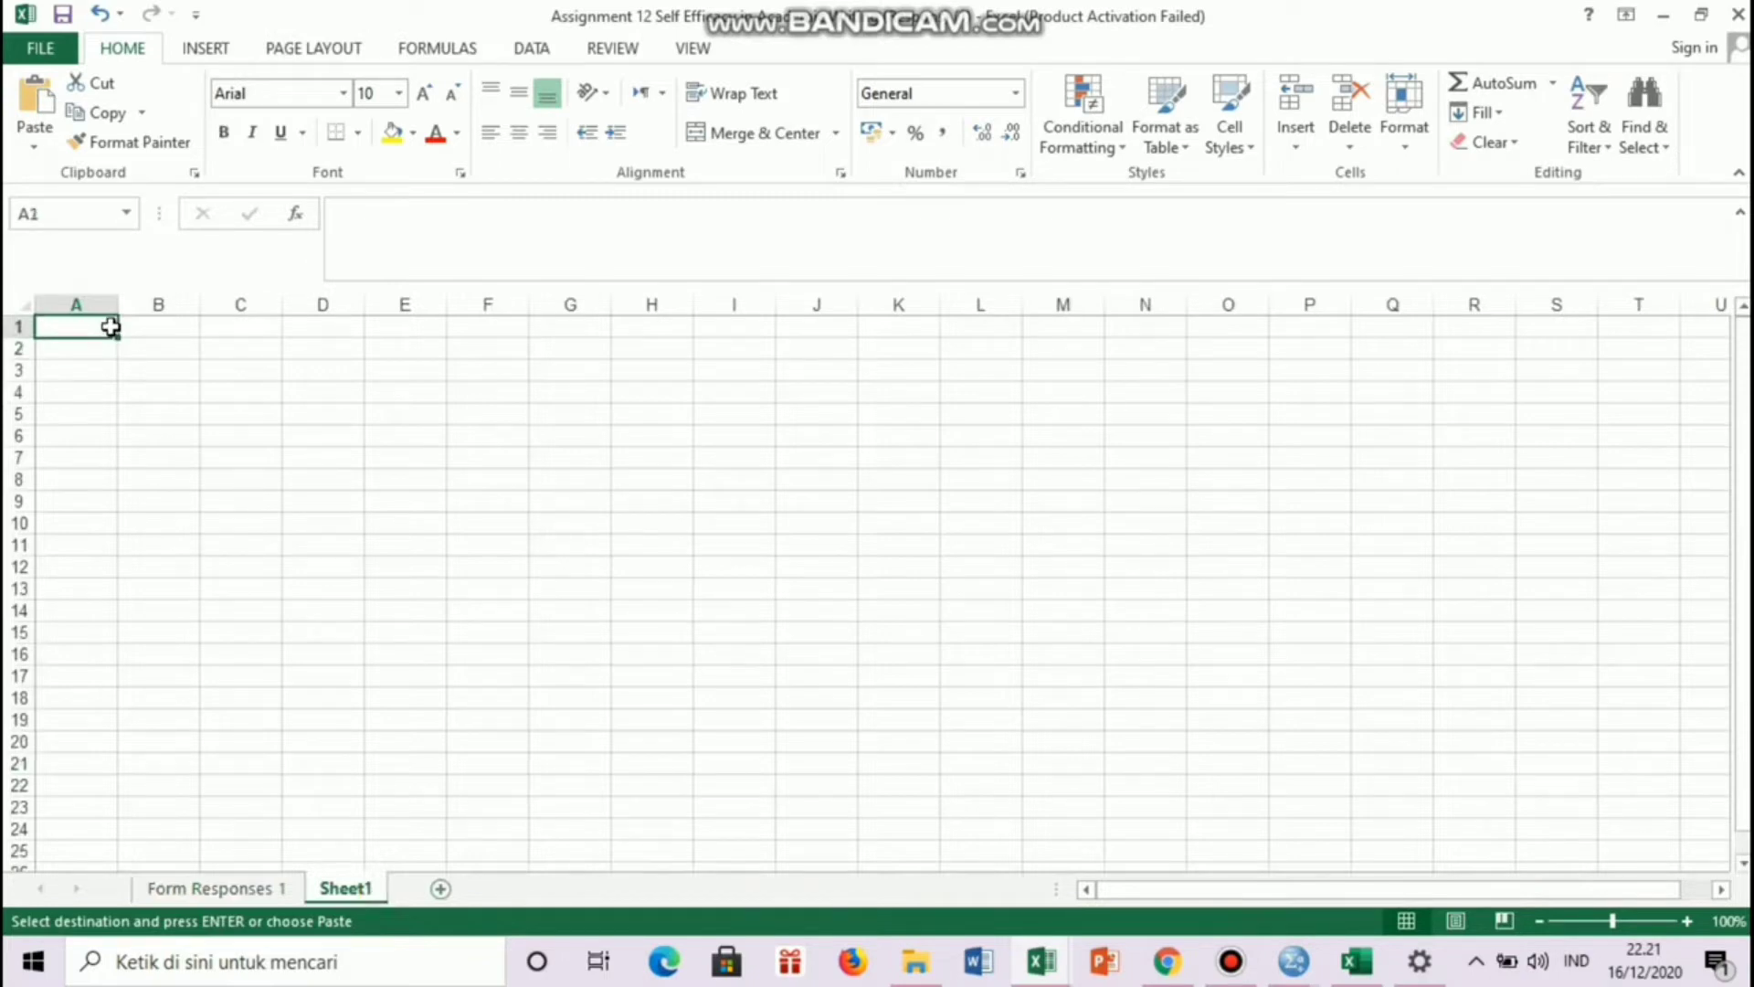
pyautogui.hotkey('ctrl', 'v')
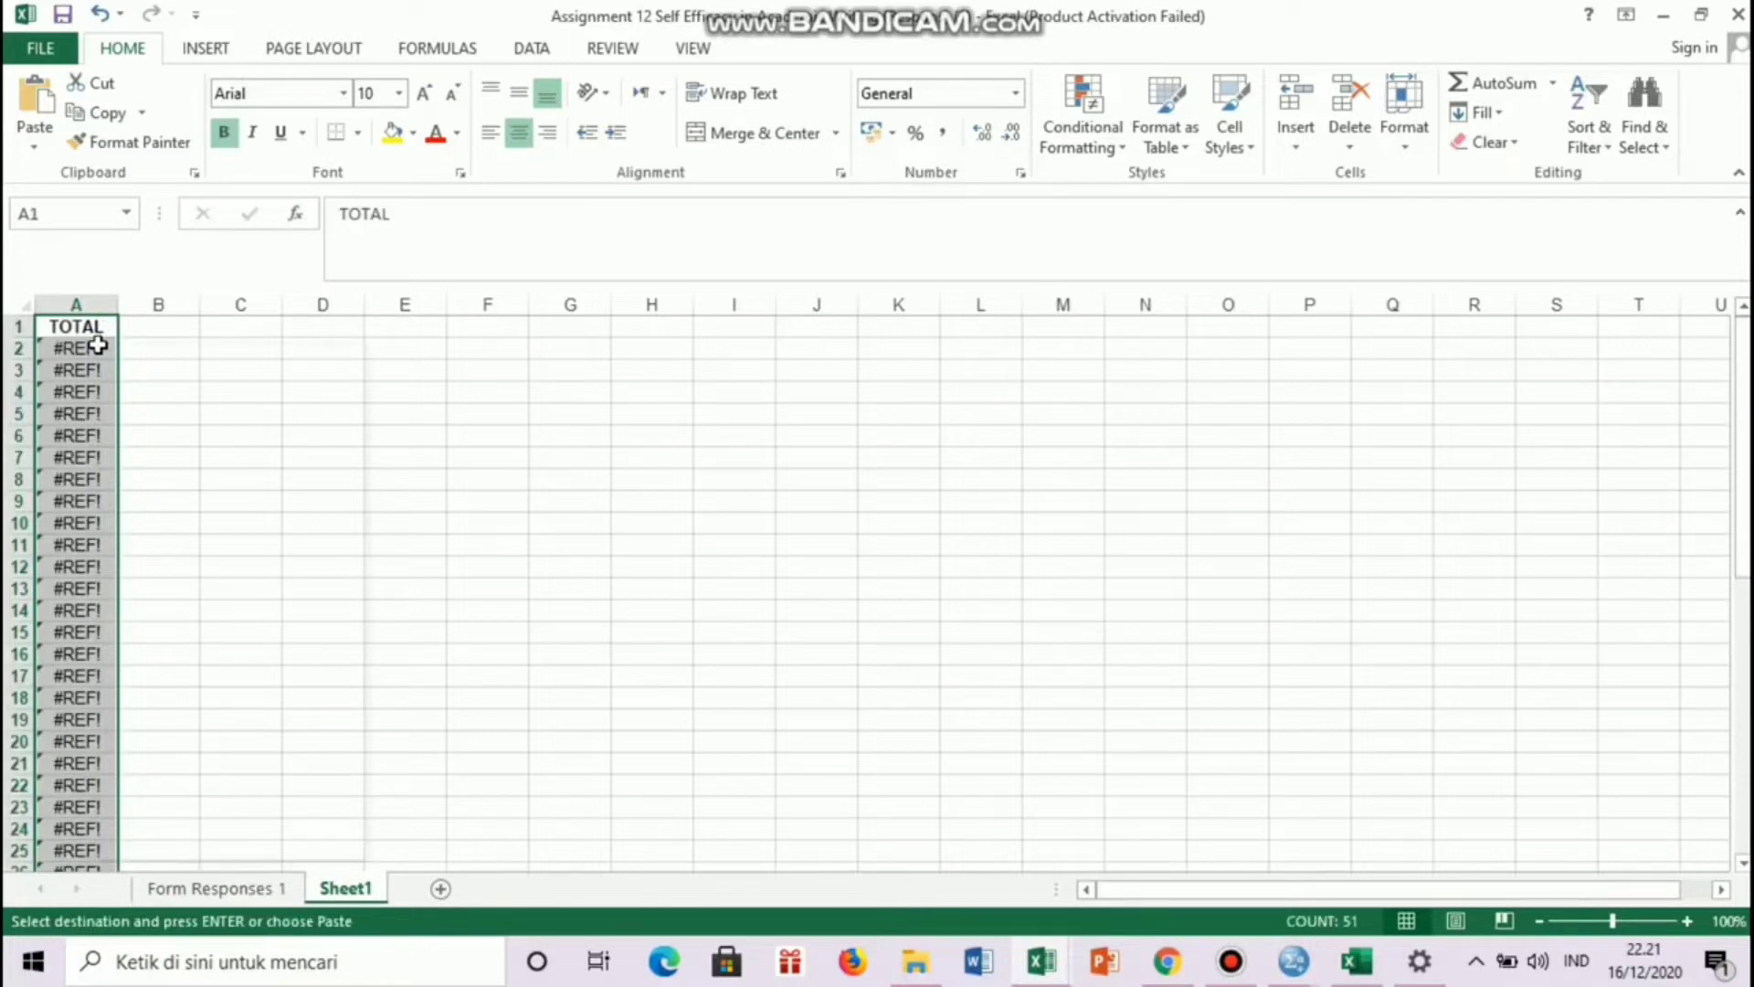
pyautogui.rightClick(98, 347)
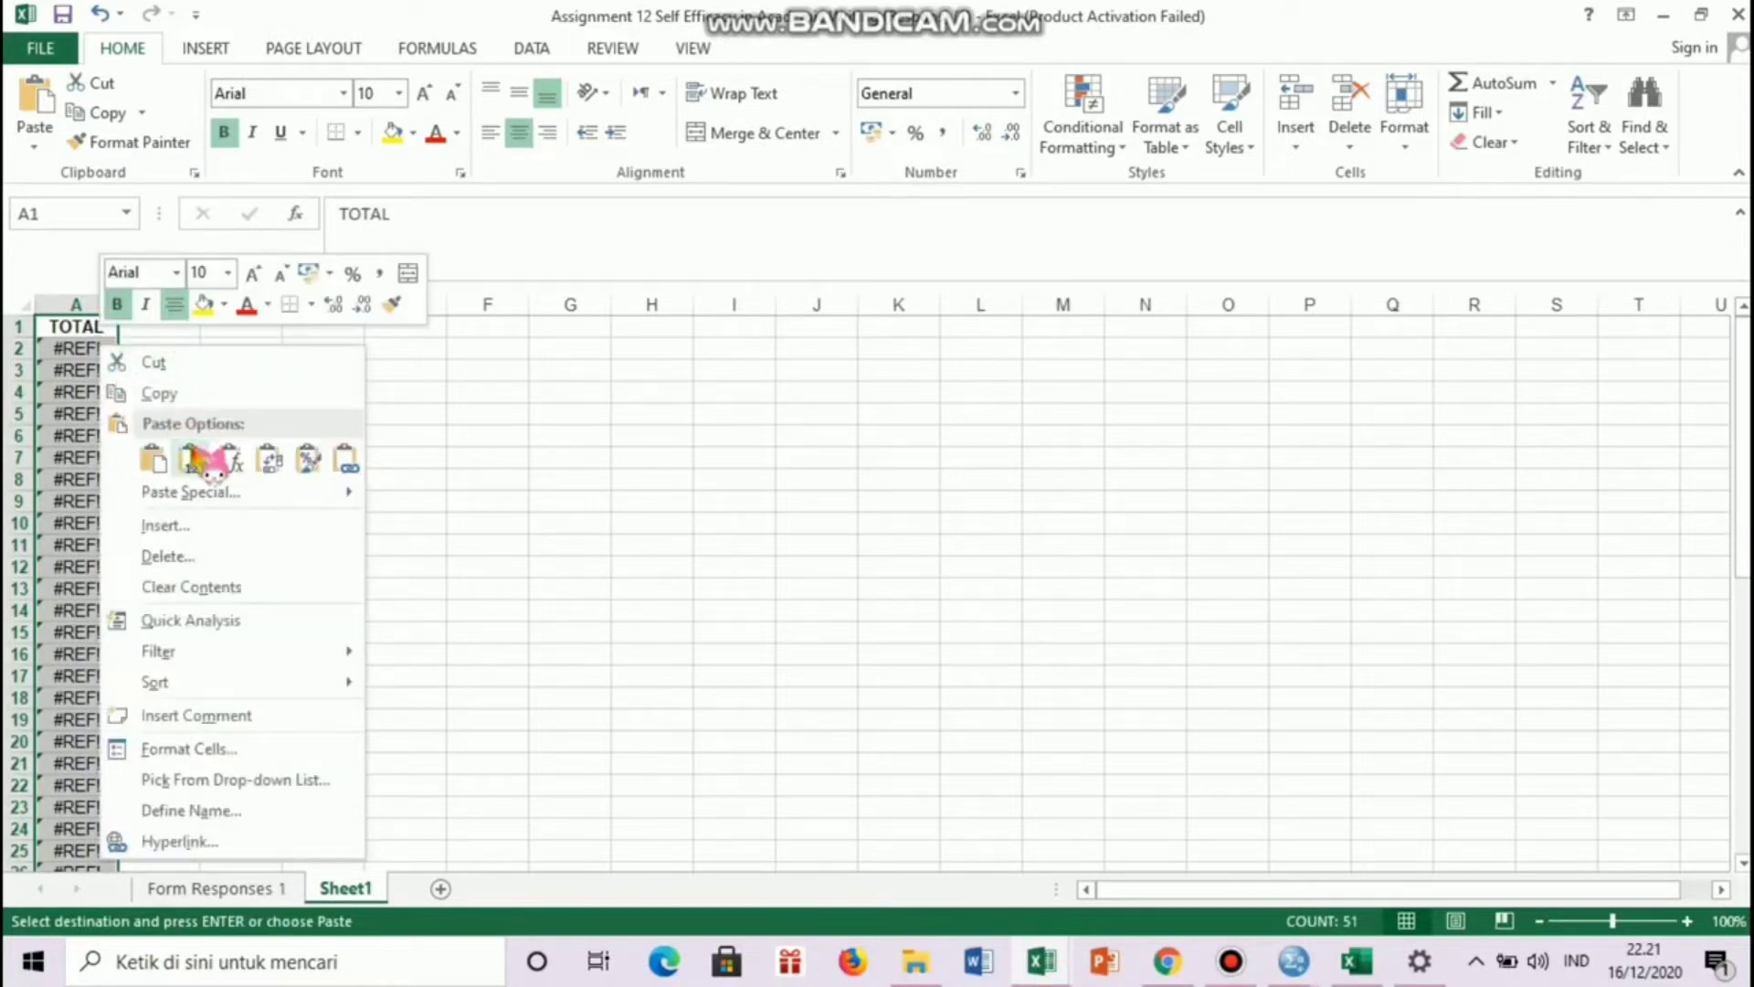
pyautogui.click(199, 455)
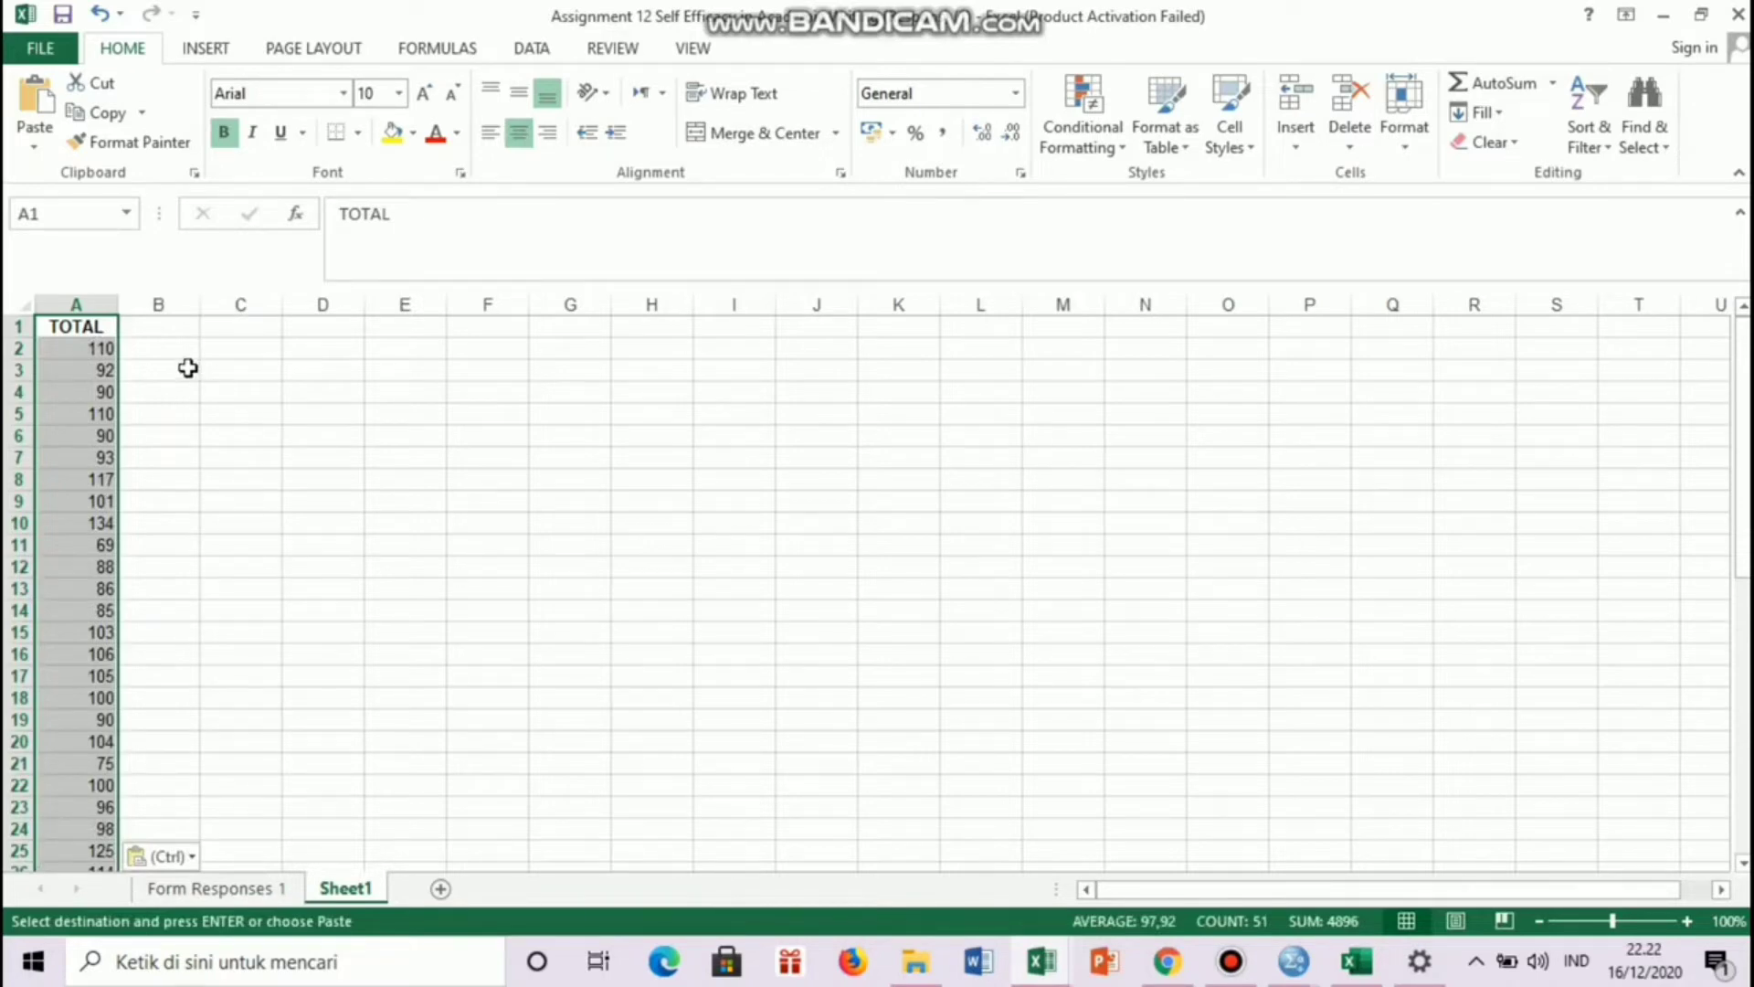
# - Start a Descriptive Statistics analysis with input range $A$1:$A$51, grouped by columns, with labels in the first row
pyautogui.click(188, 367)
pyautogui.click(193, 347)
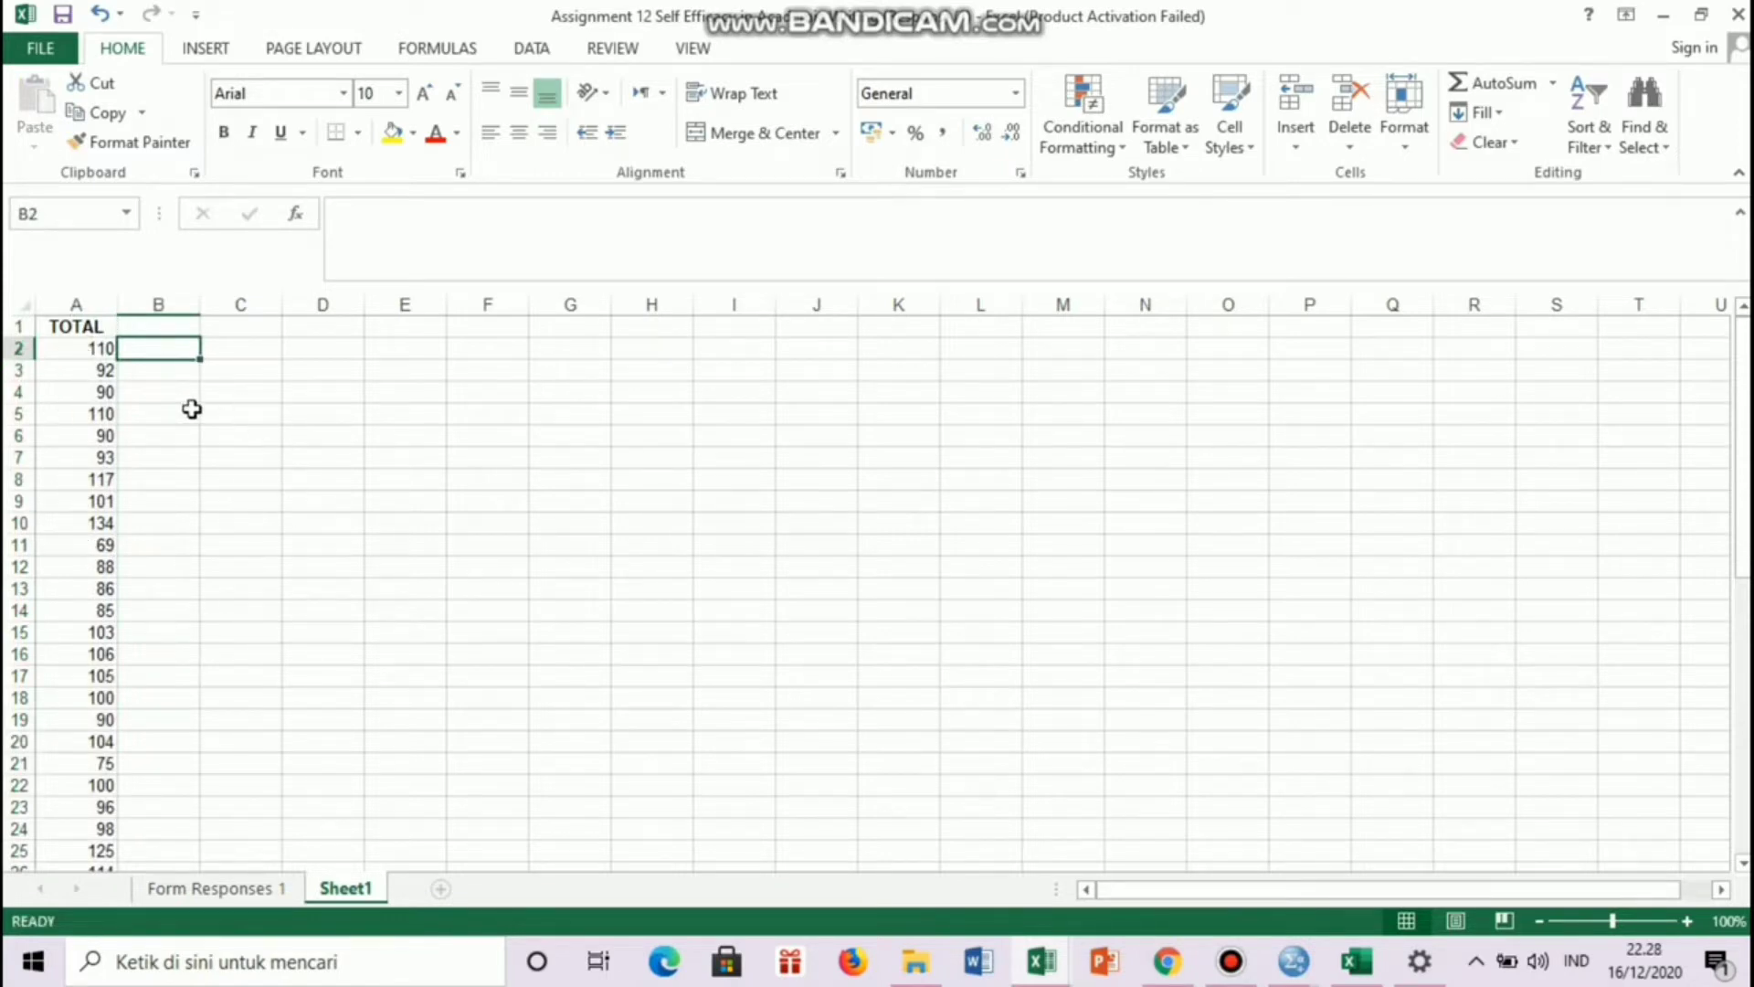
pyautogui.click(530, 47)
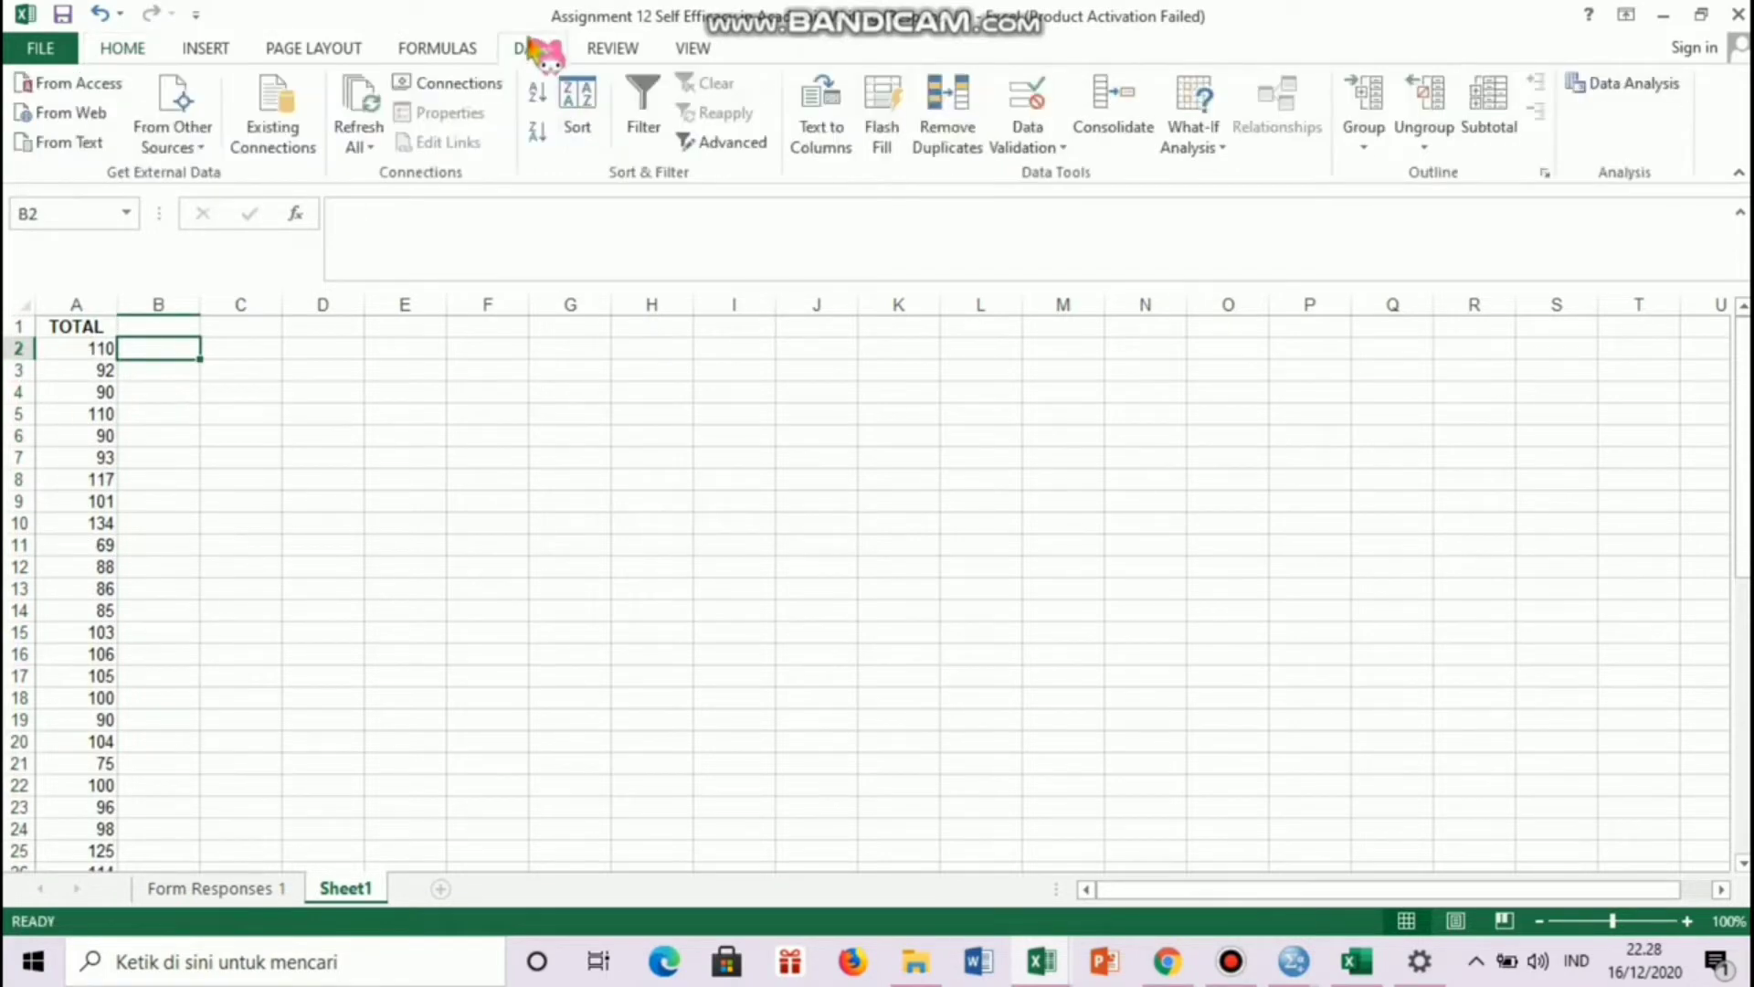
pyautogui.click(1595, 92)
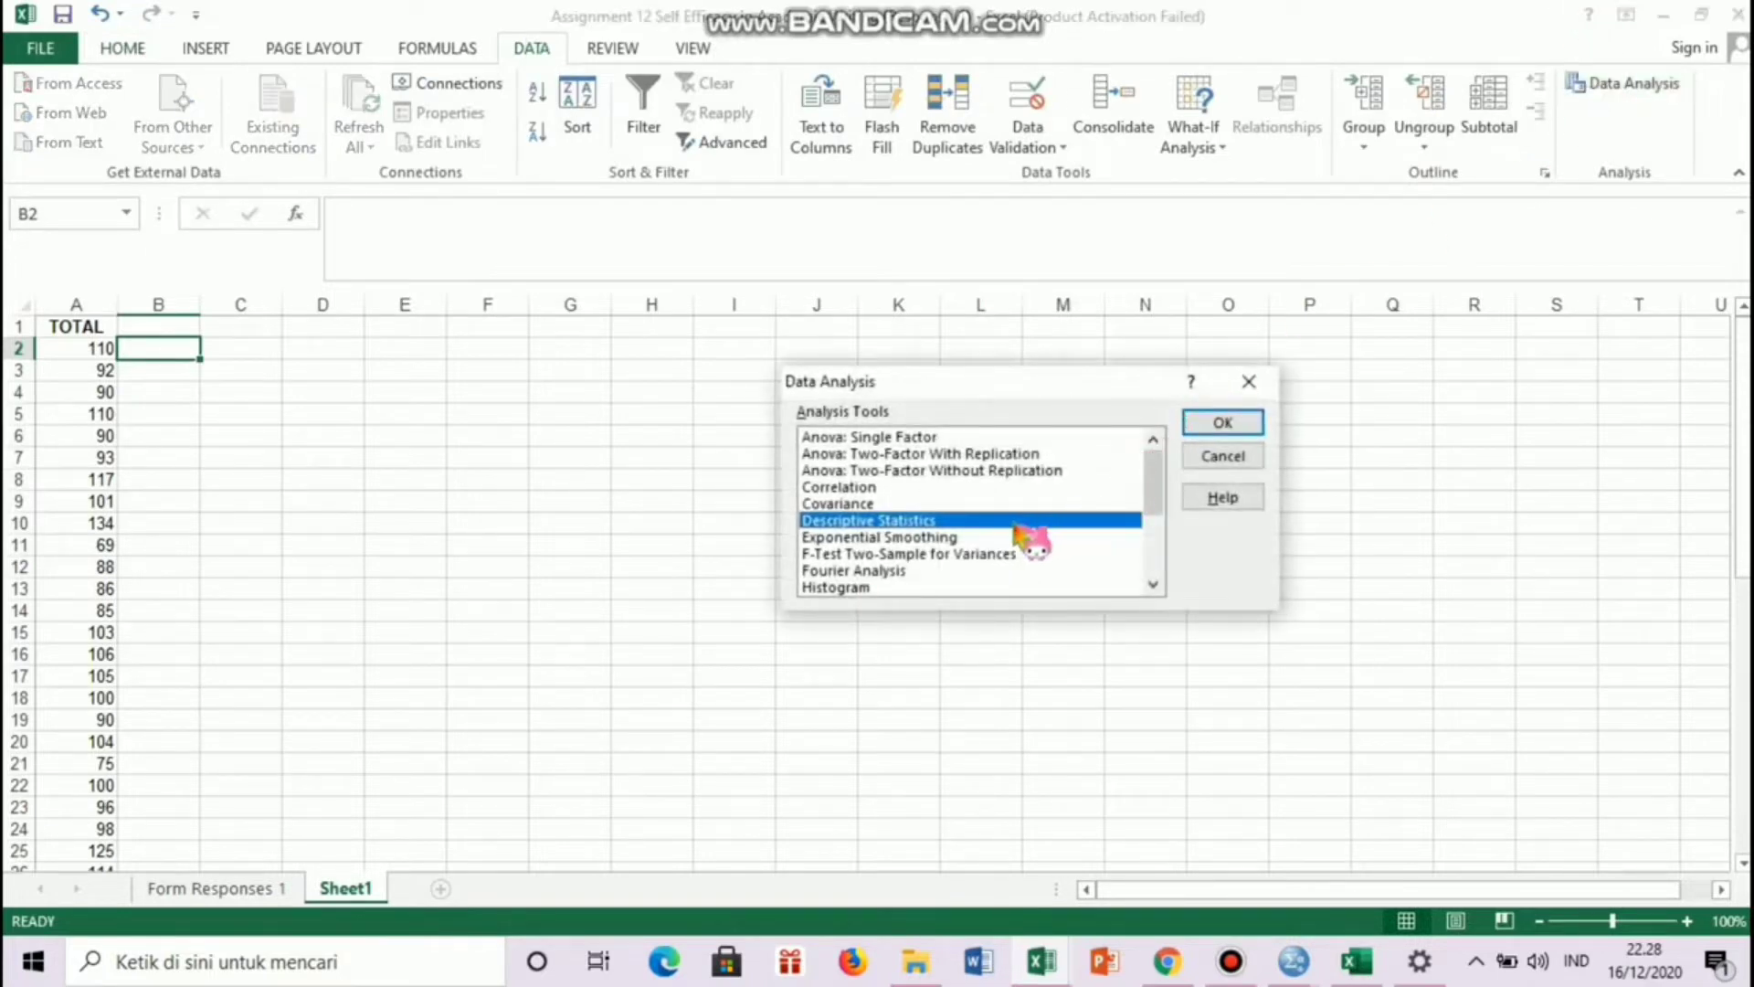
pyautogui.click(1244, 428)
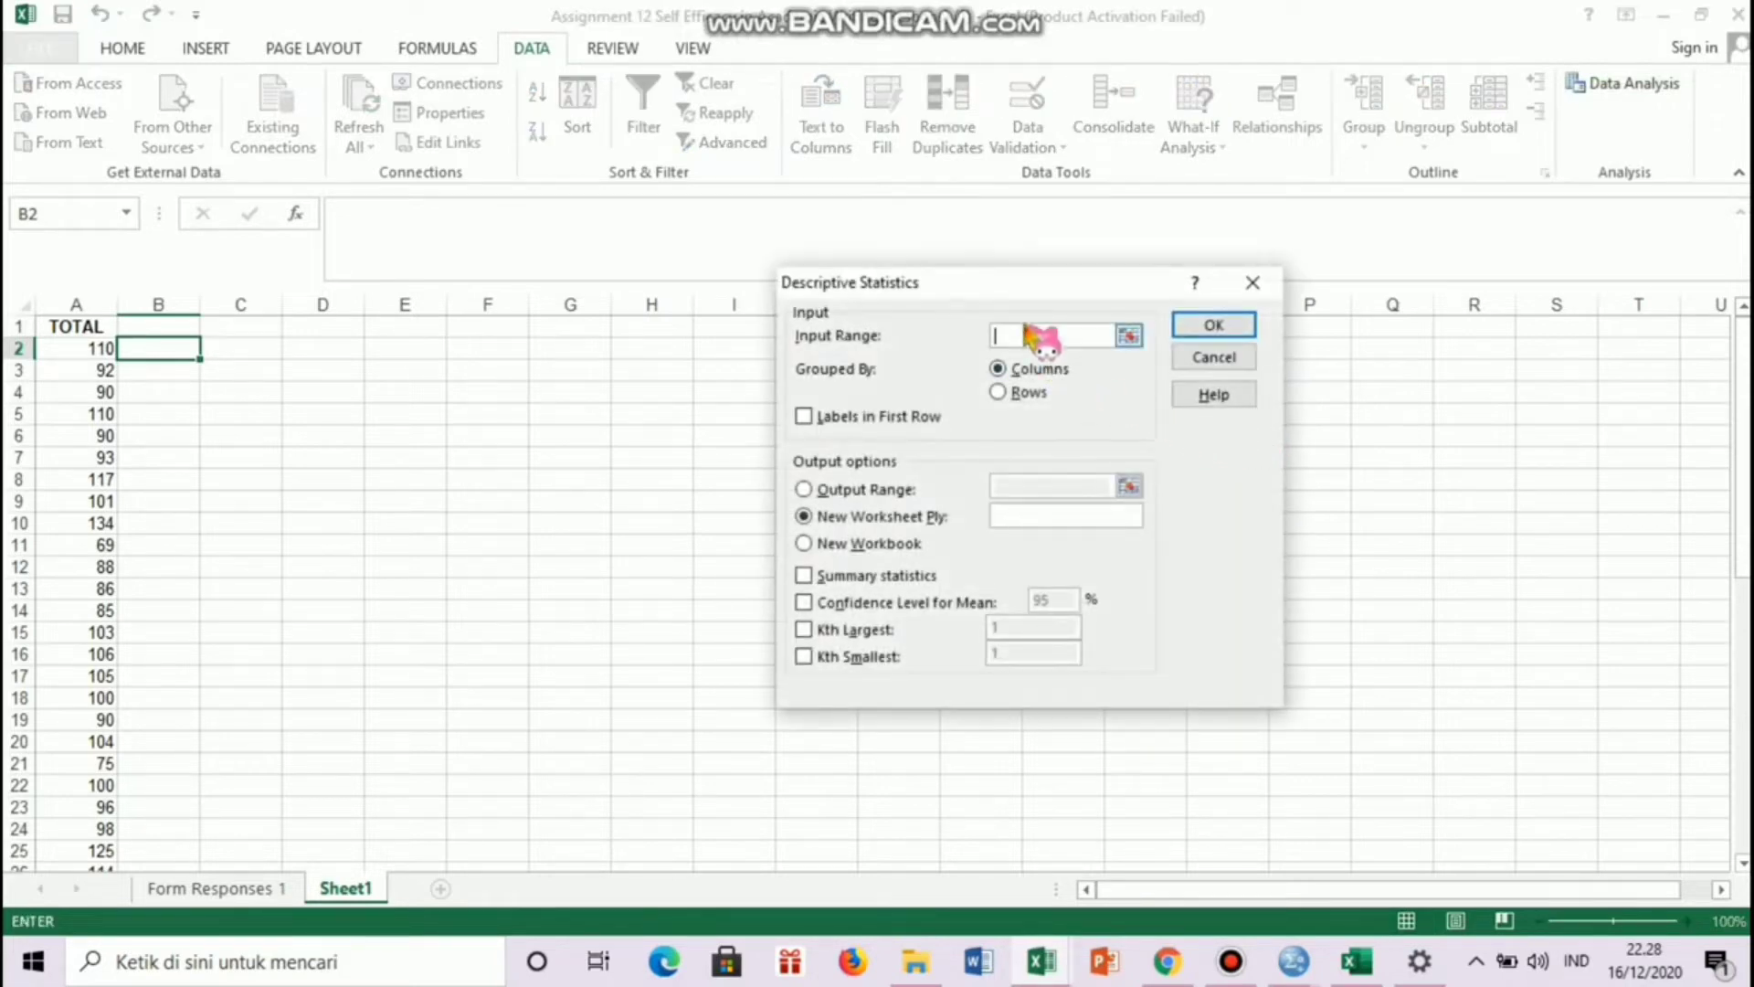
pyautogui.click(55, 328)
pyautogui.moveTo(61, 352); pyautogui.dragTo(90, 827)
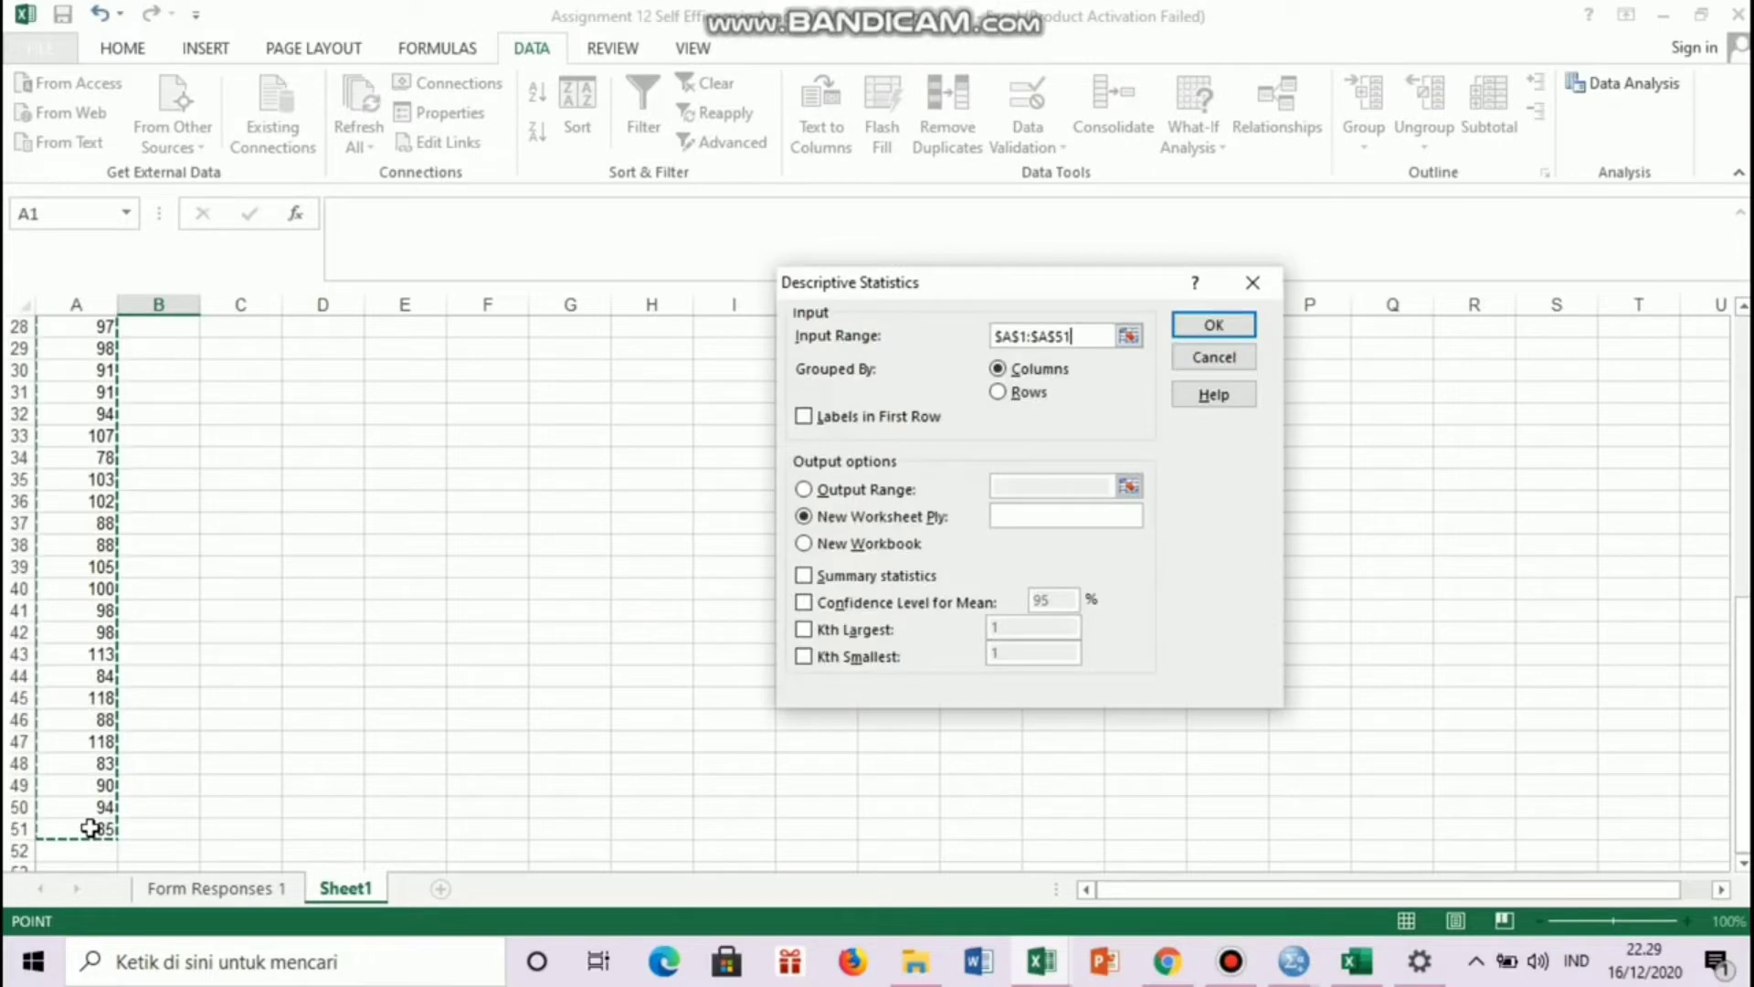
pyautogui.click(892, 418)
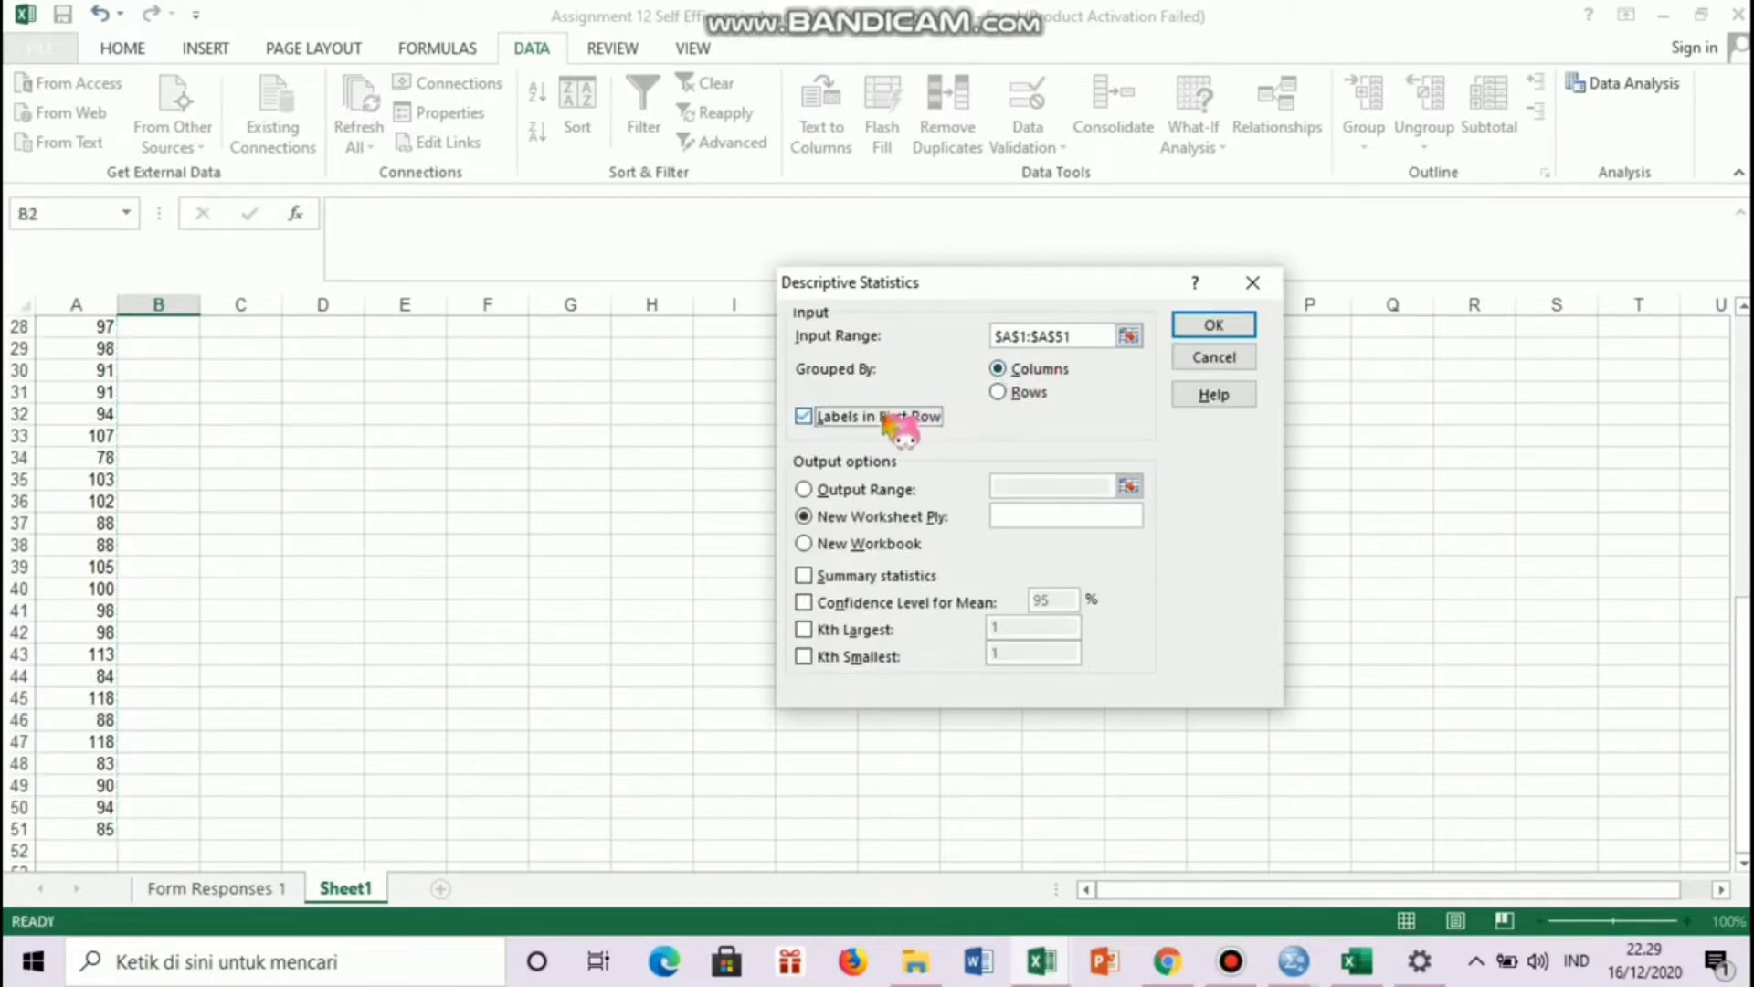
# - Set the analysis output range to $B$2, include summary statistics, and generate the table
pyautogui.click(907, 492)
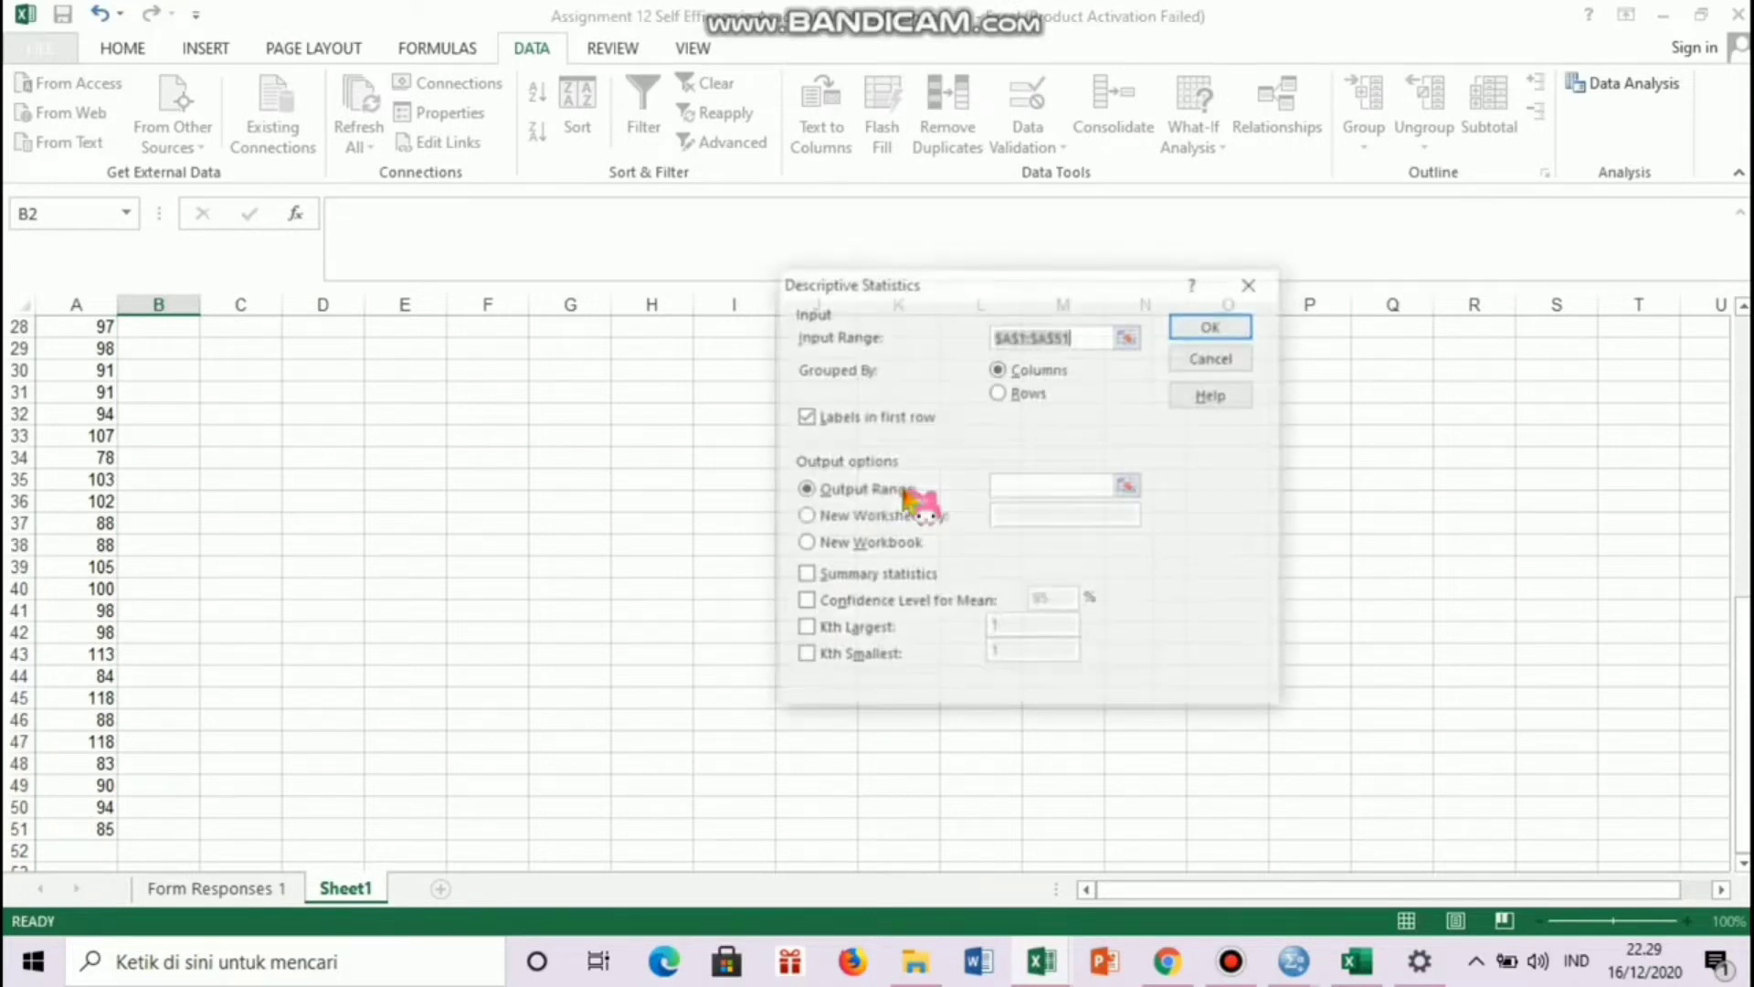
pyautogui.click(1051, 487)
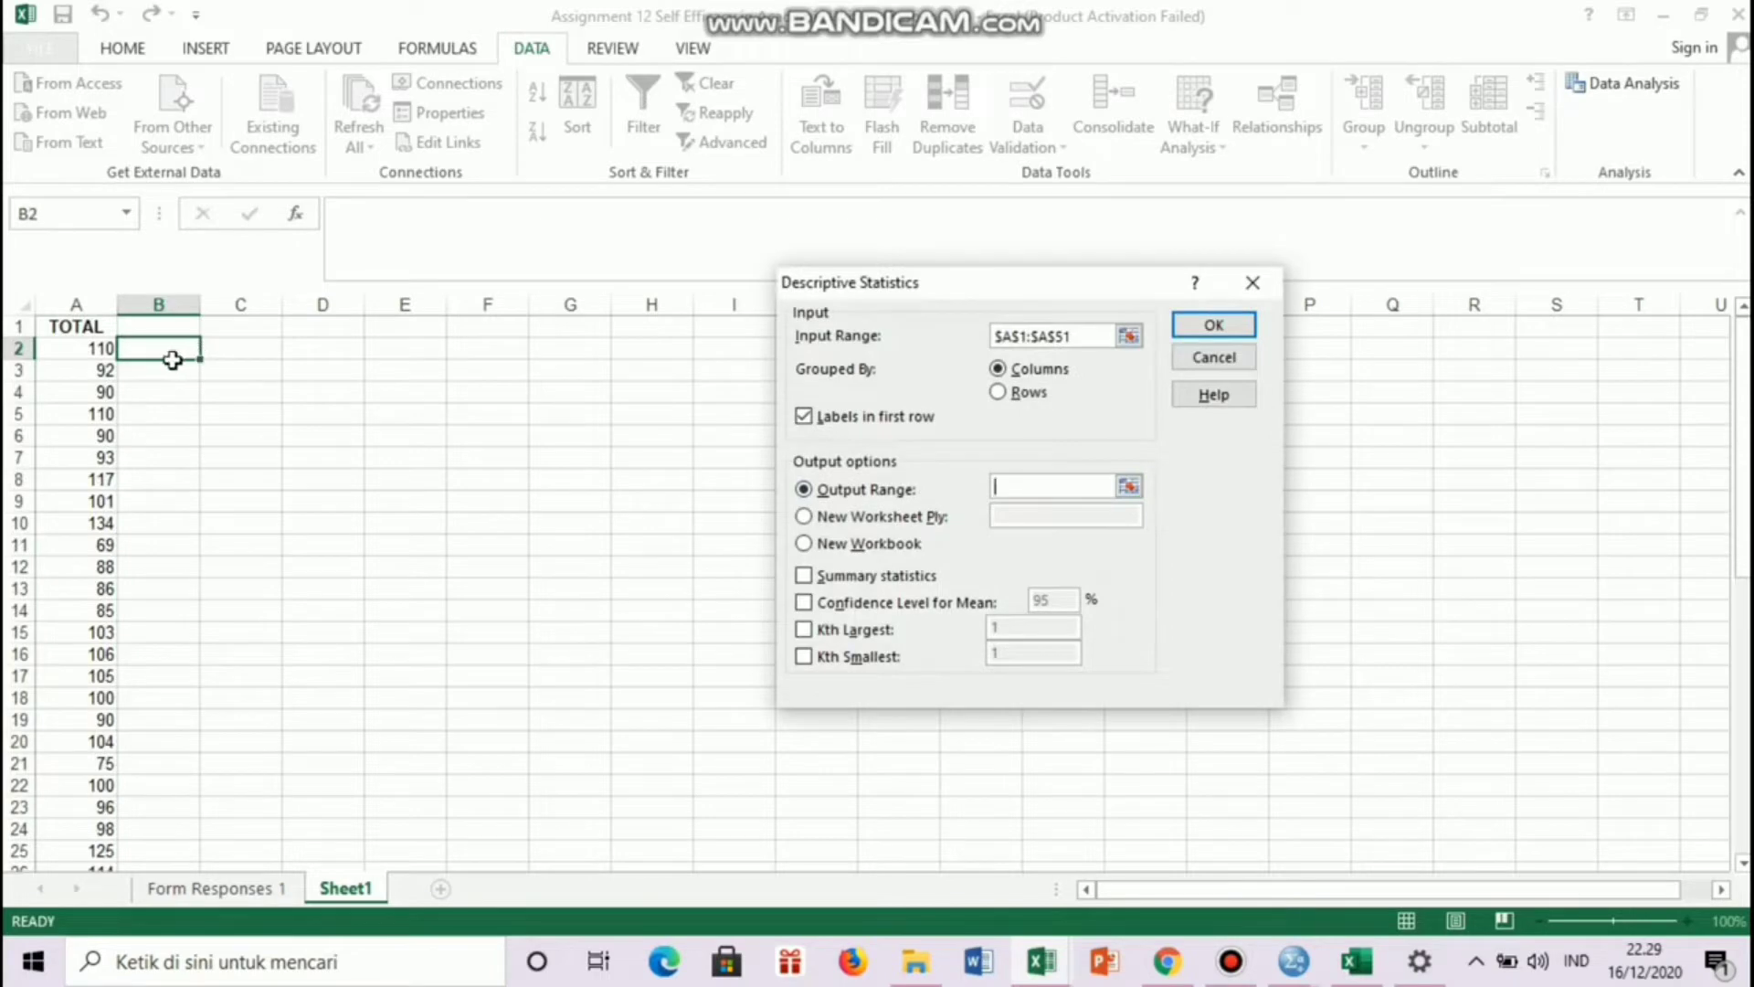
pyautogui.click(172, 360)
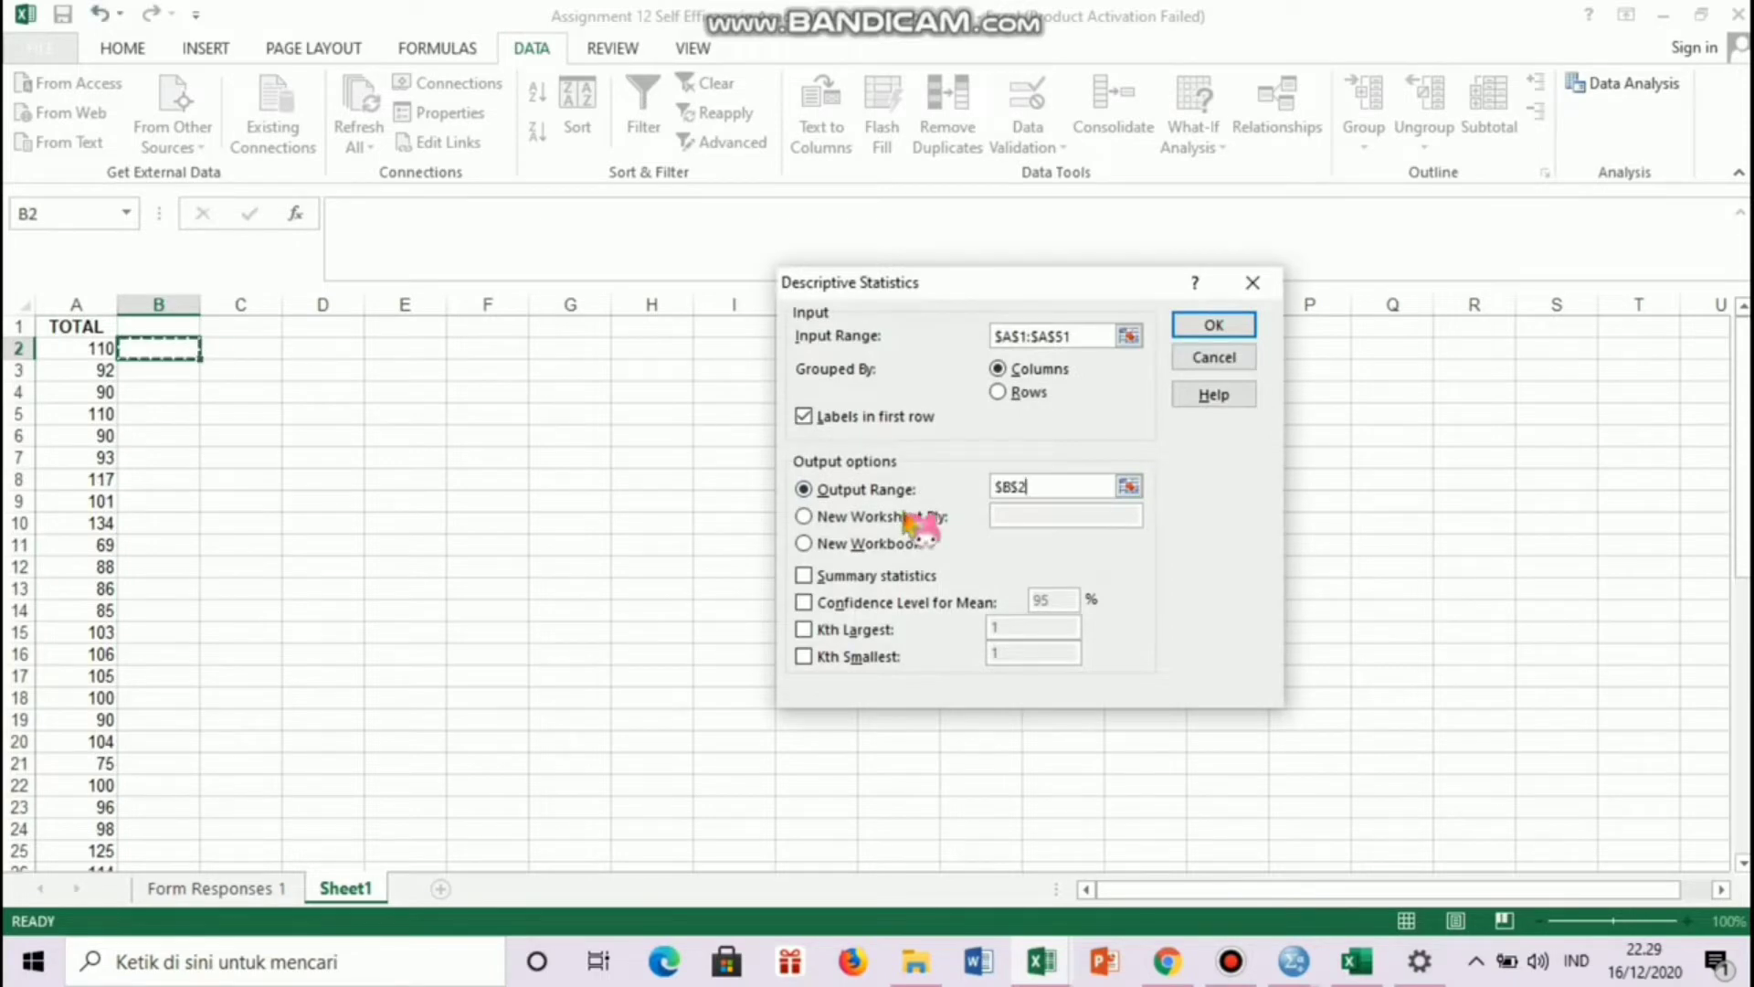
pyautogui.click(842, 581)
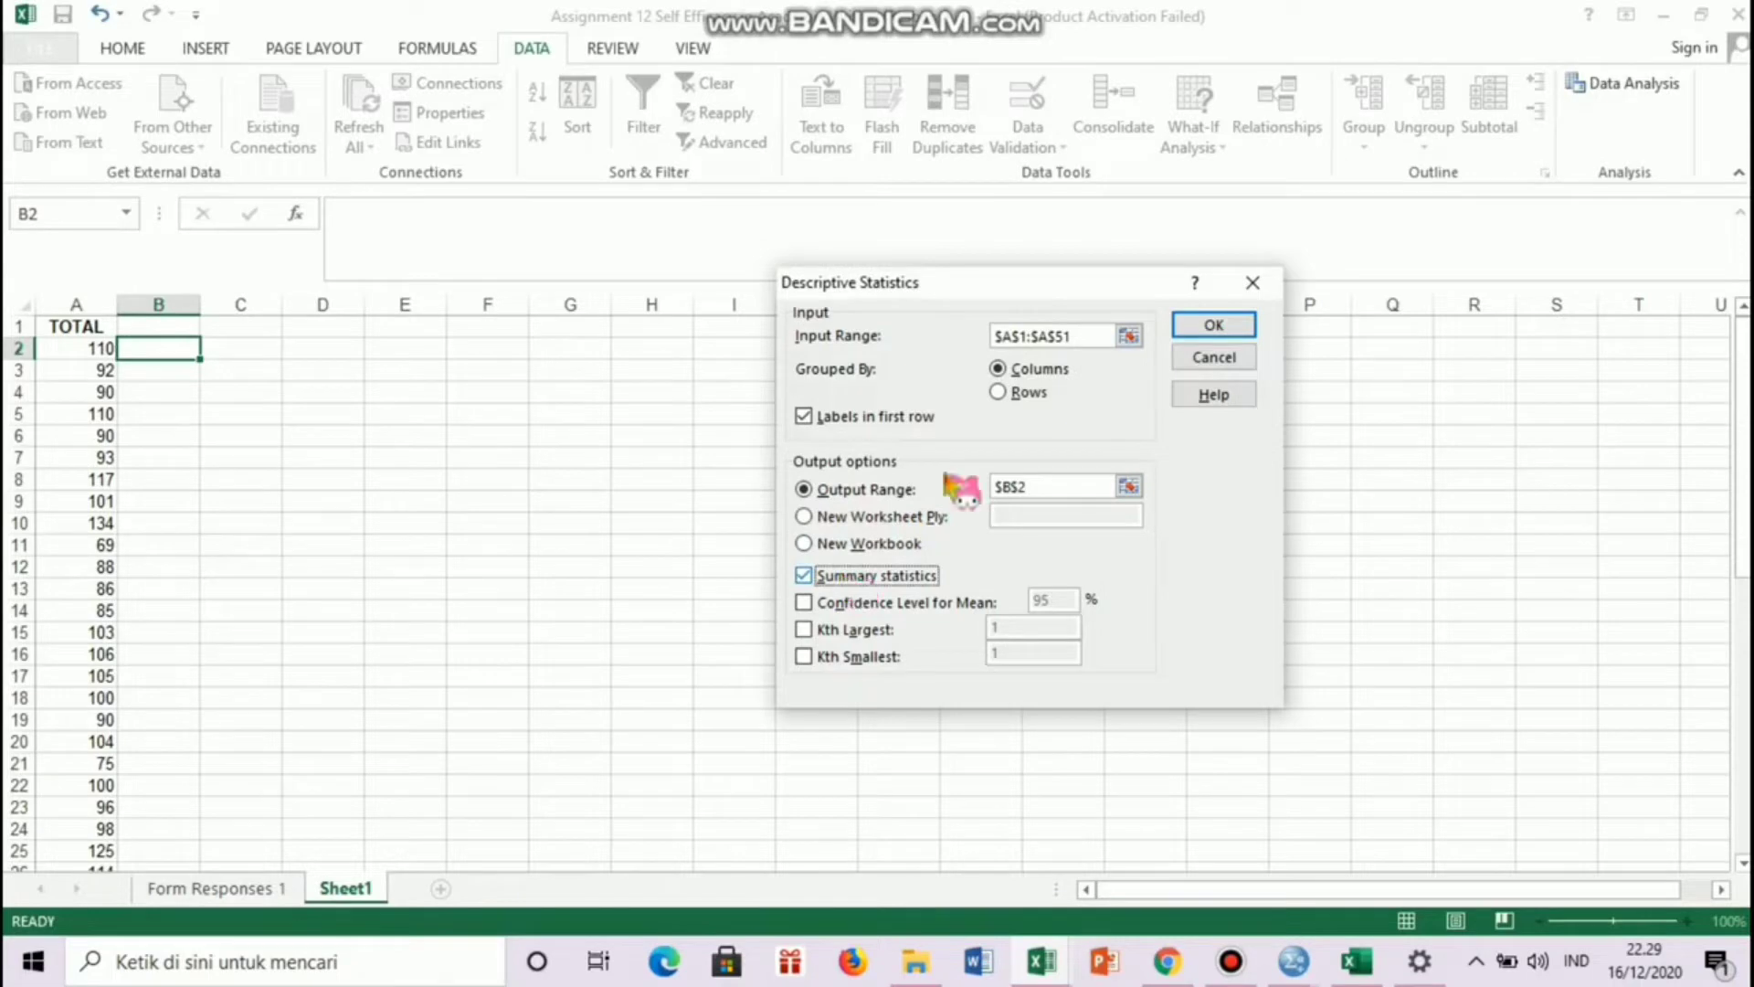
pyautogui.click(1205, 332)
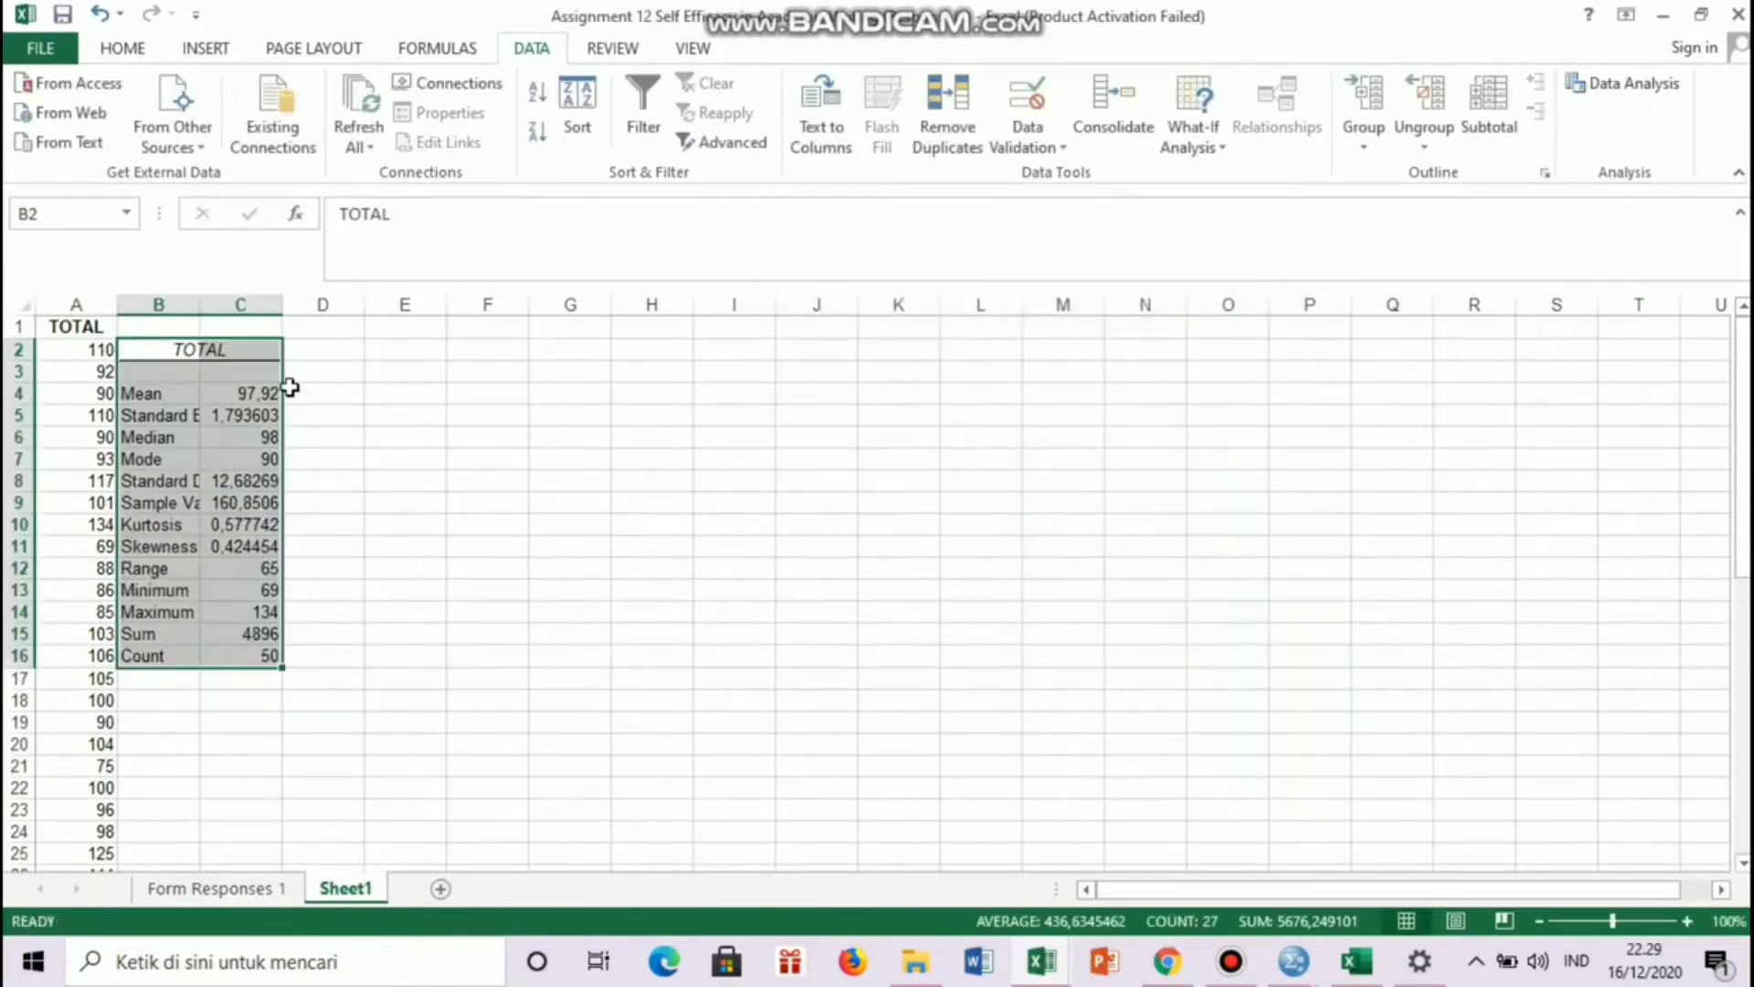
# - Autofit columns B and C to the contents of the descriptive statistics table
pyautogui.doubleClick(197, 301)
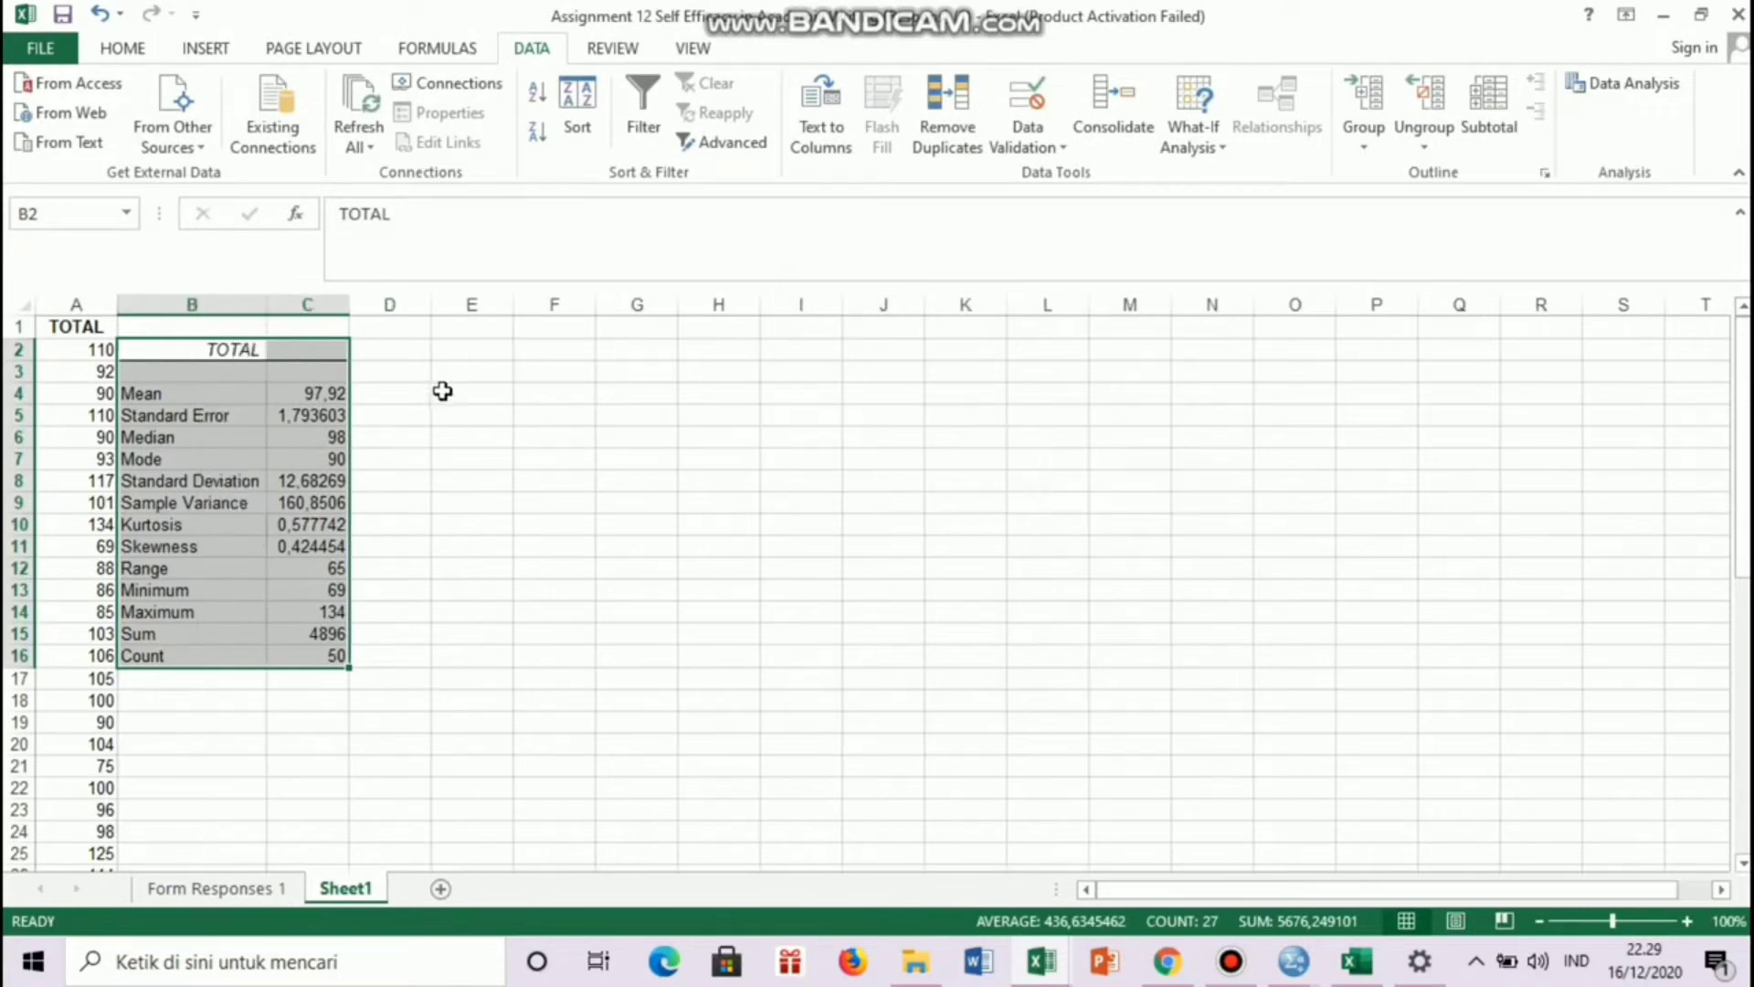
pyautogui.doubleClick(346, 301)
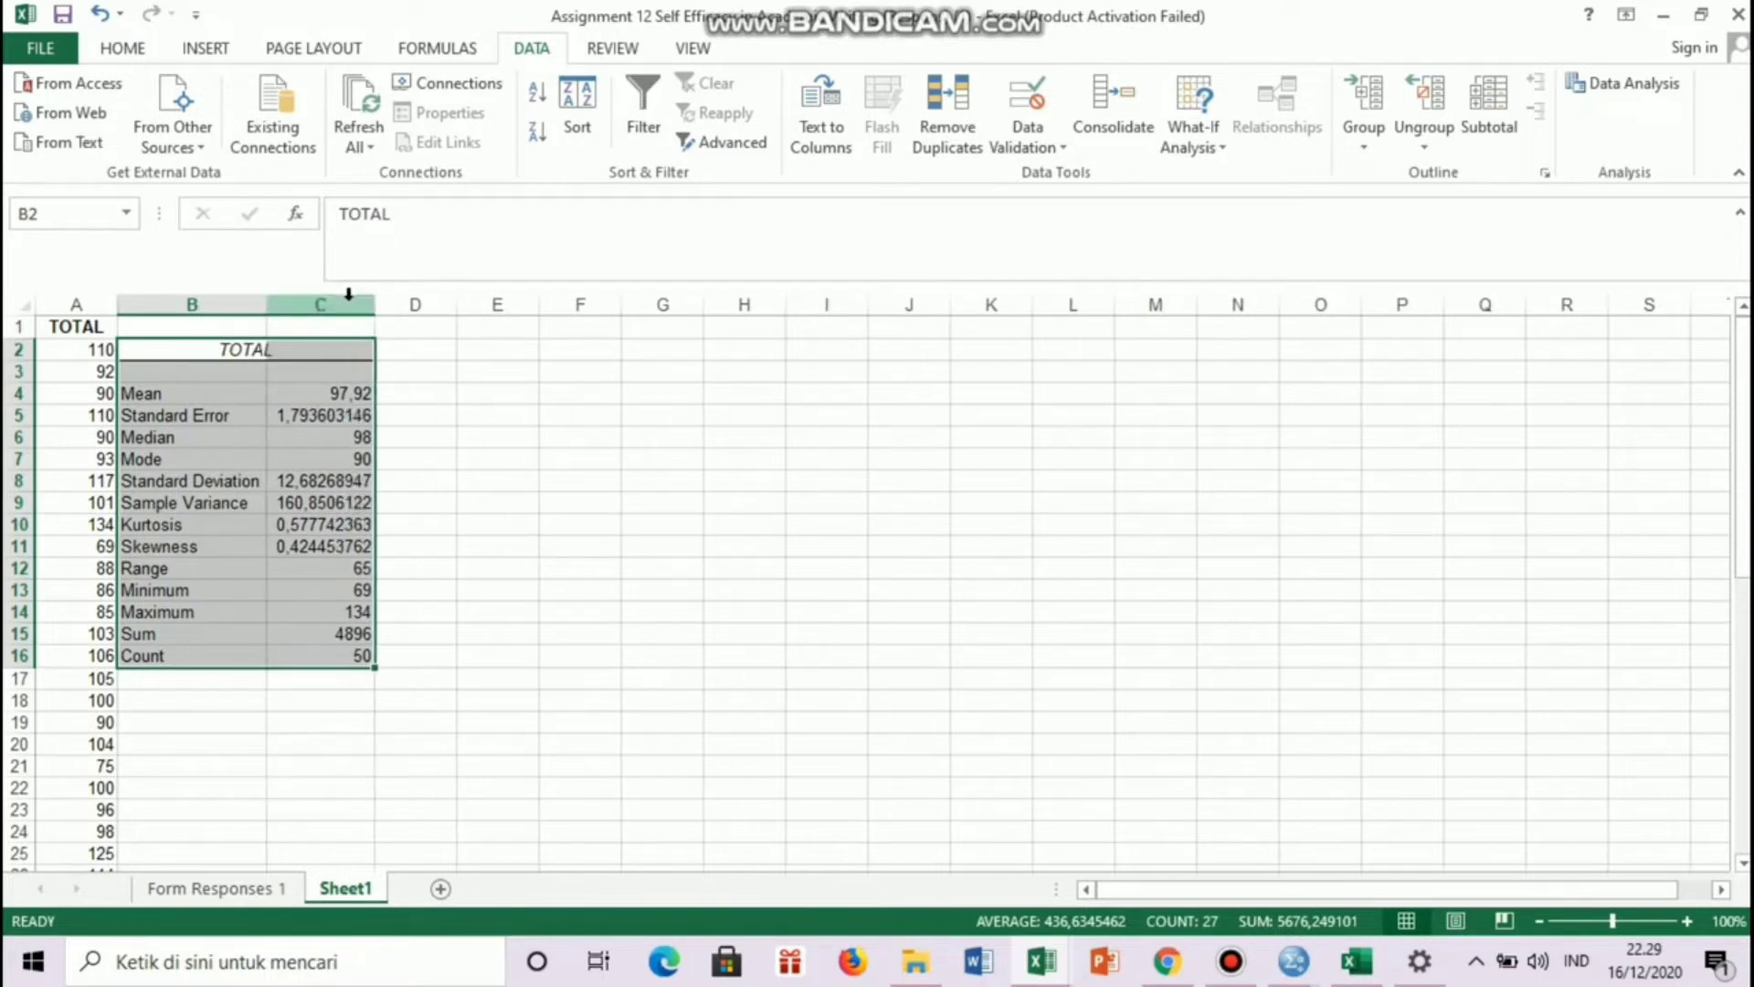
pyautogui.click(425, 484)
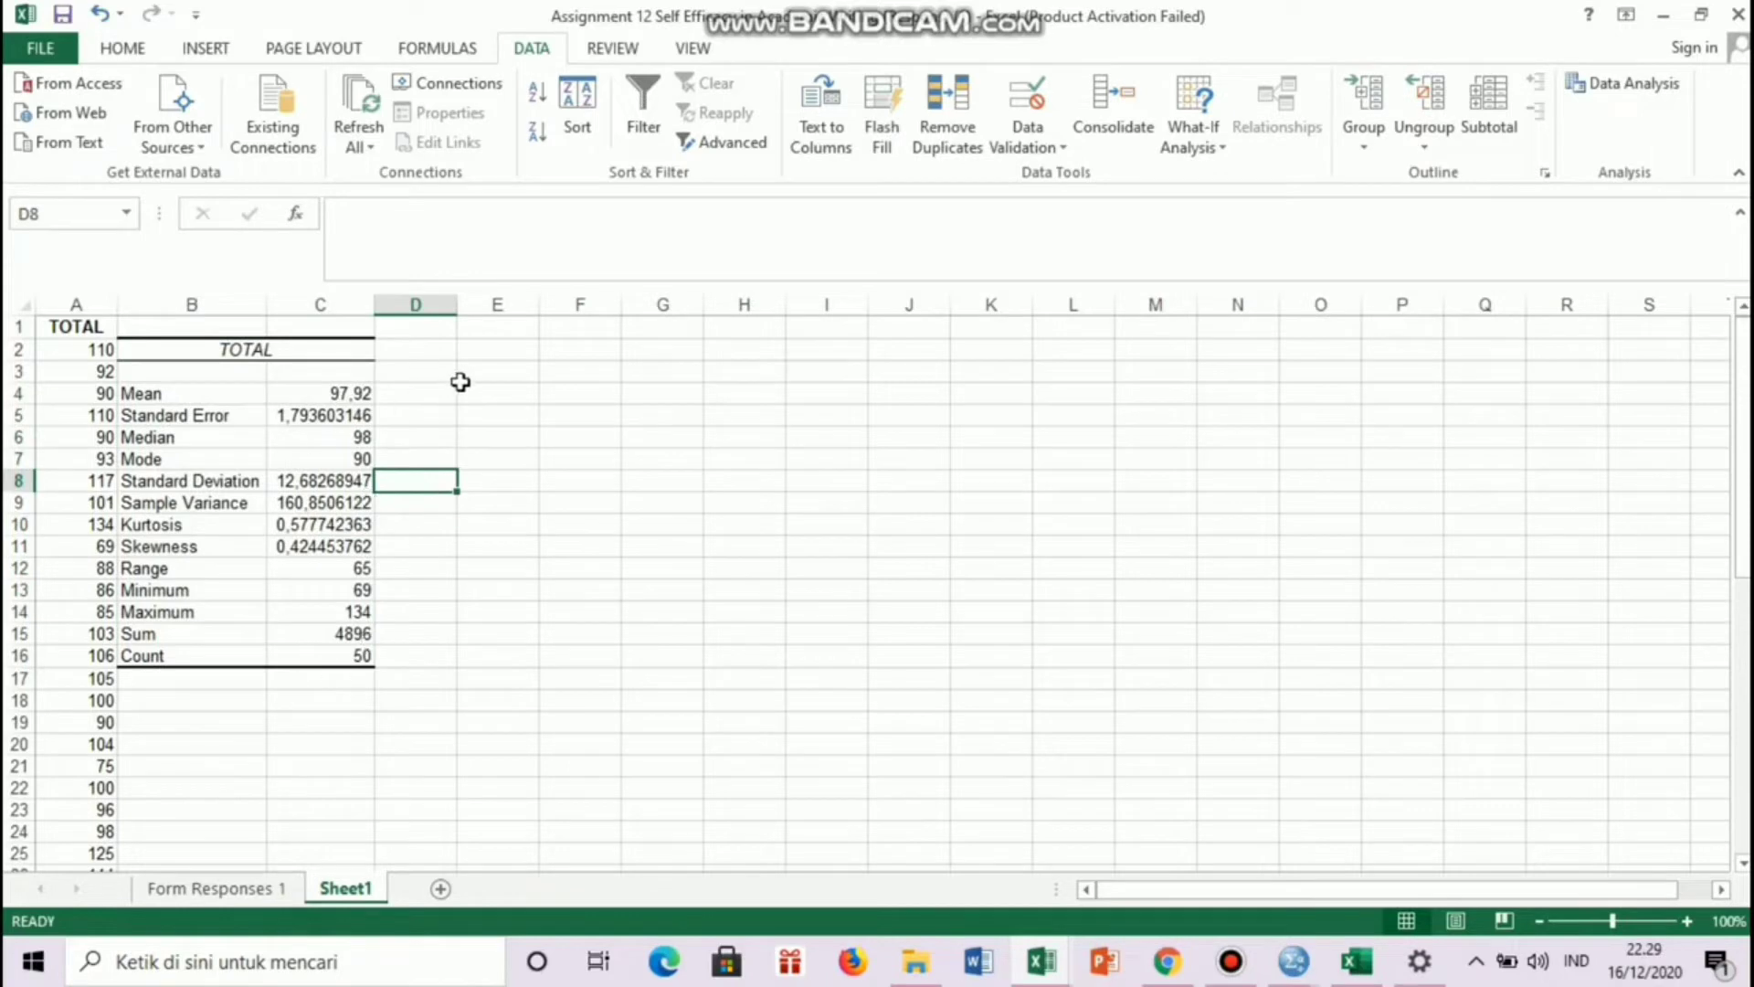
# - Enter the label SPSS in cell E3 beside the statistics table
pyautogui.click(523, 371)
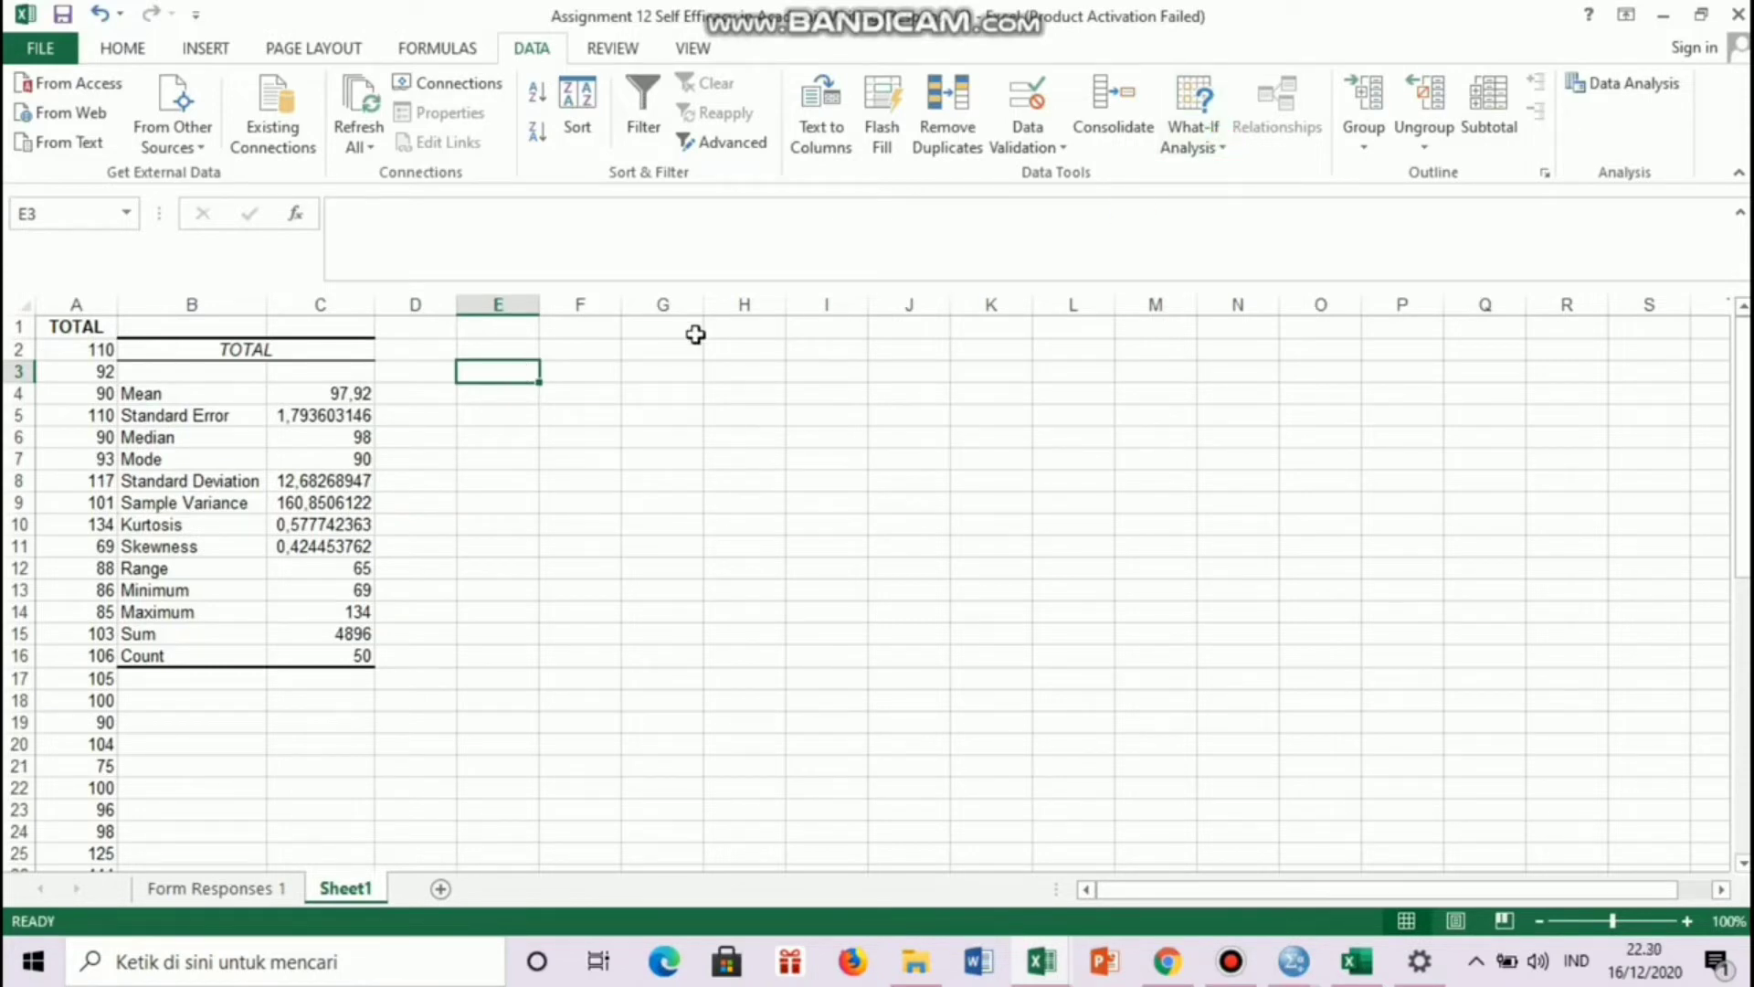
pyautogui.write('s')
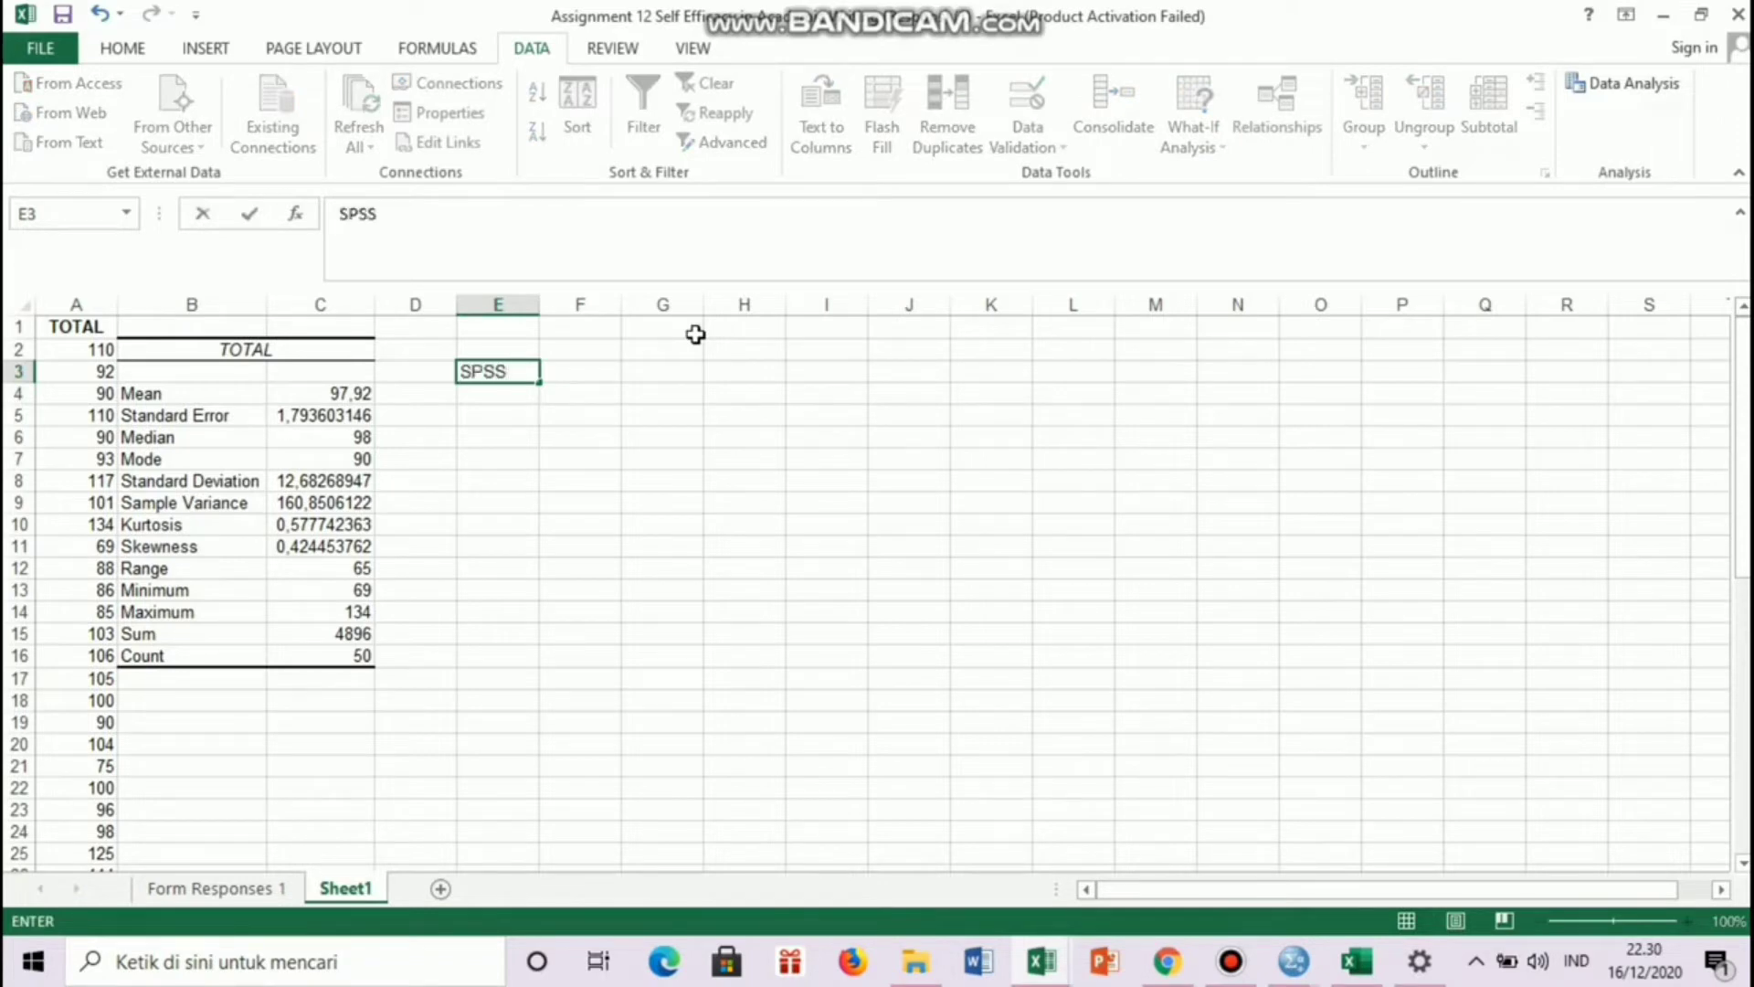
pyautogui.press('Return')
pyautogui.click(462, 418)
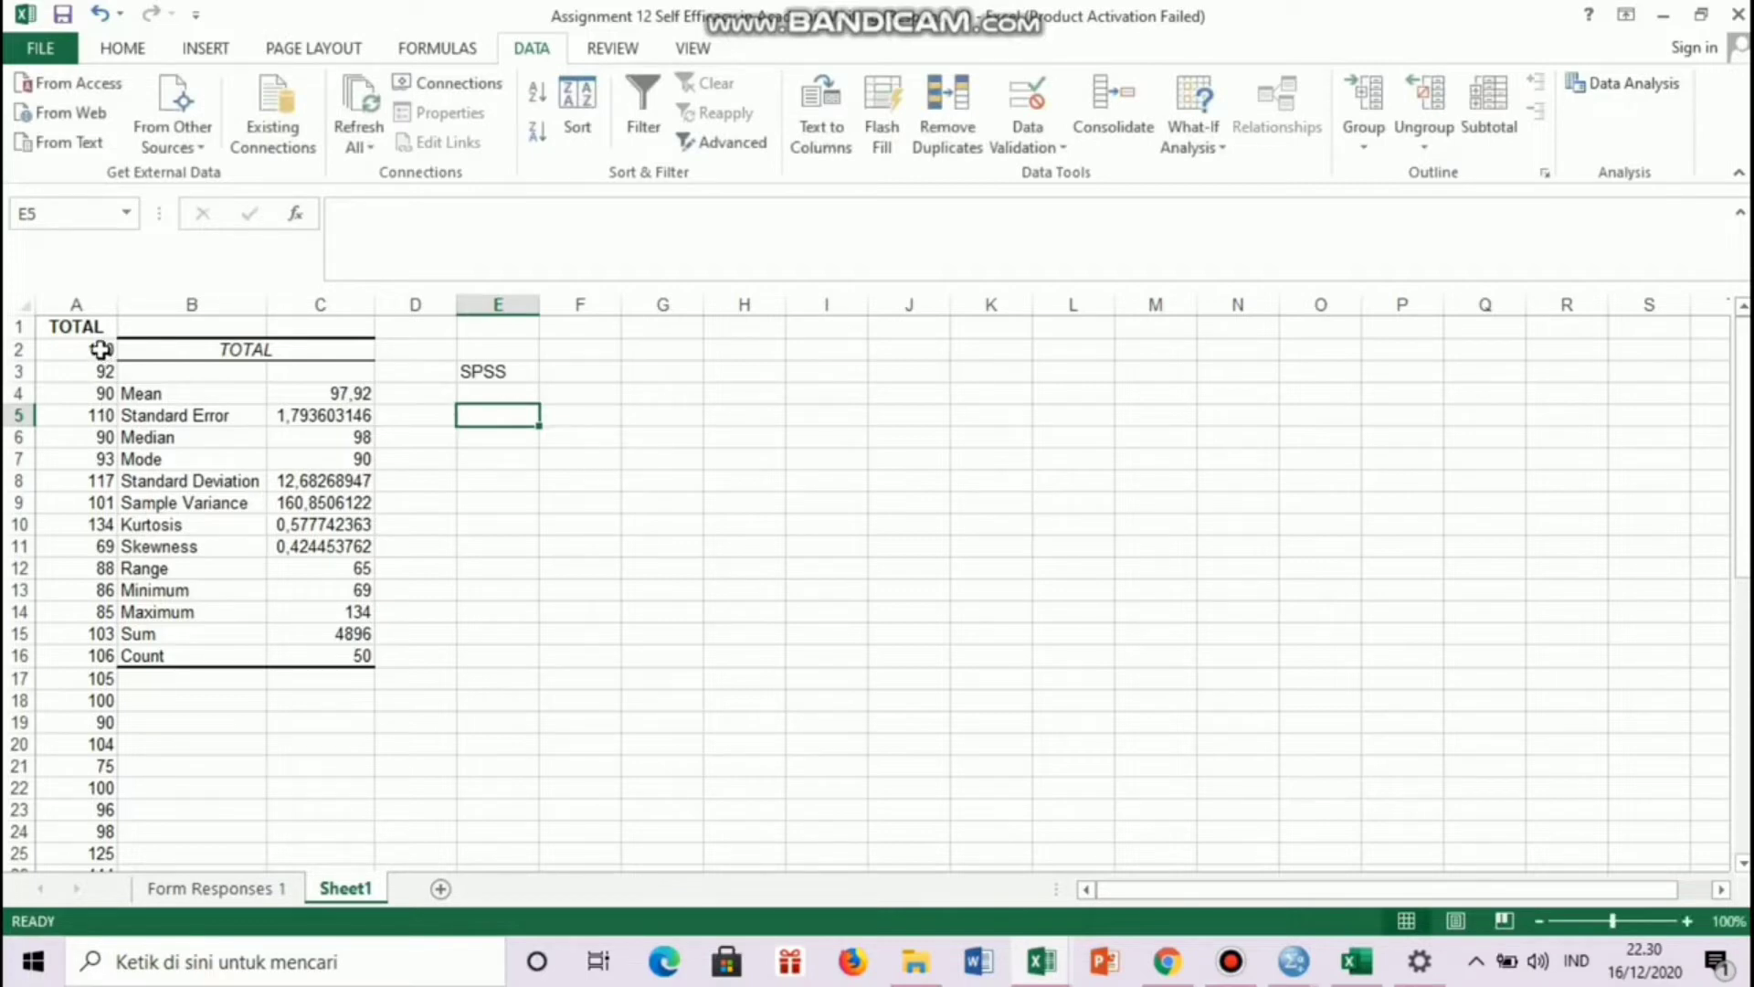
# - Copy the total scores in A2:A51 and paste them into the first column of the empty SPSS data editor
pyautogui.moveTo(100, 350); pyautogui.dragTo(84, 810)
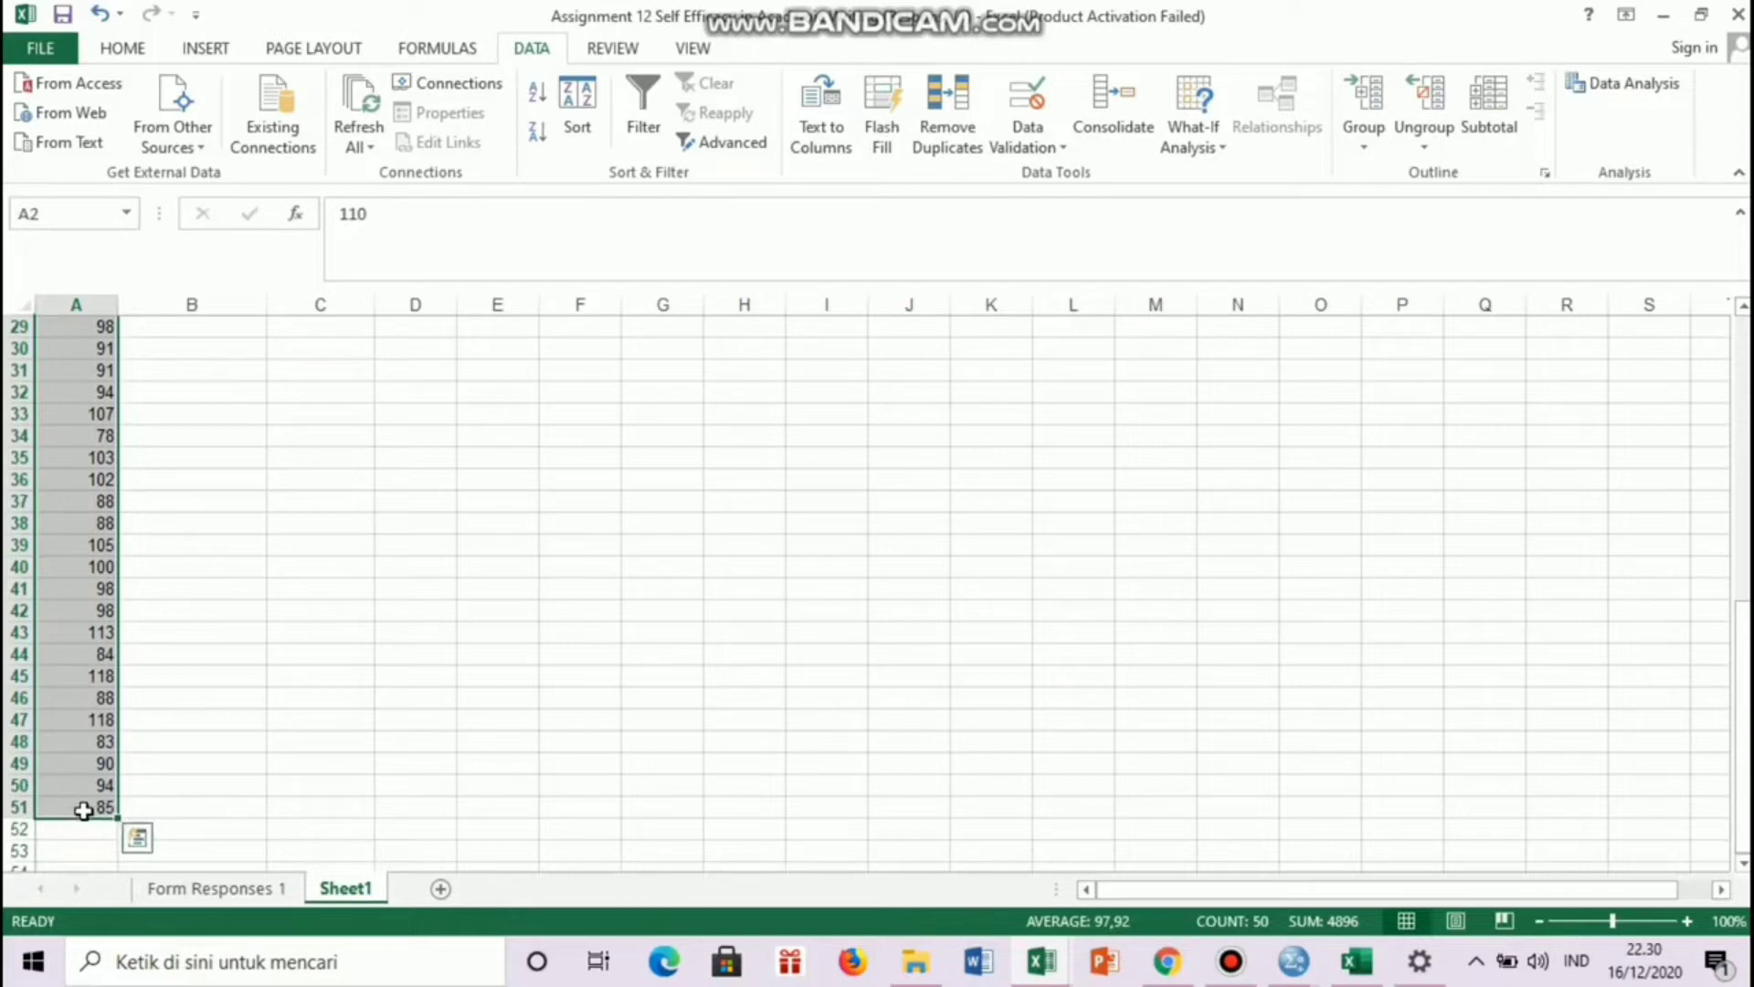
pyautogui.hotkey('ctrl', 'c')
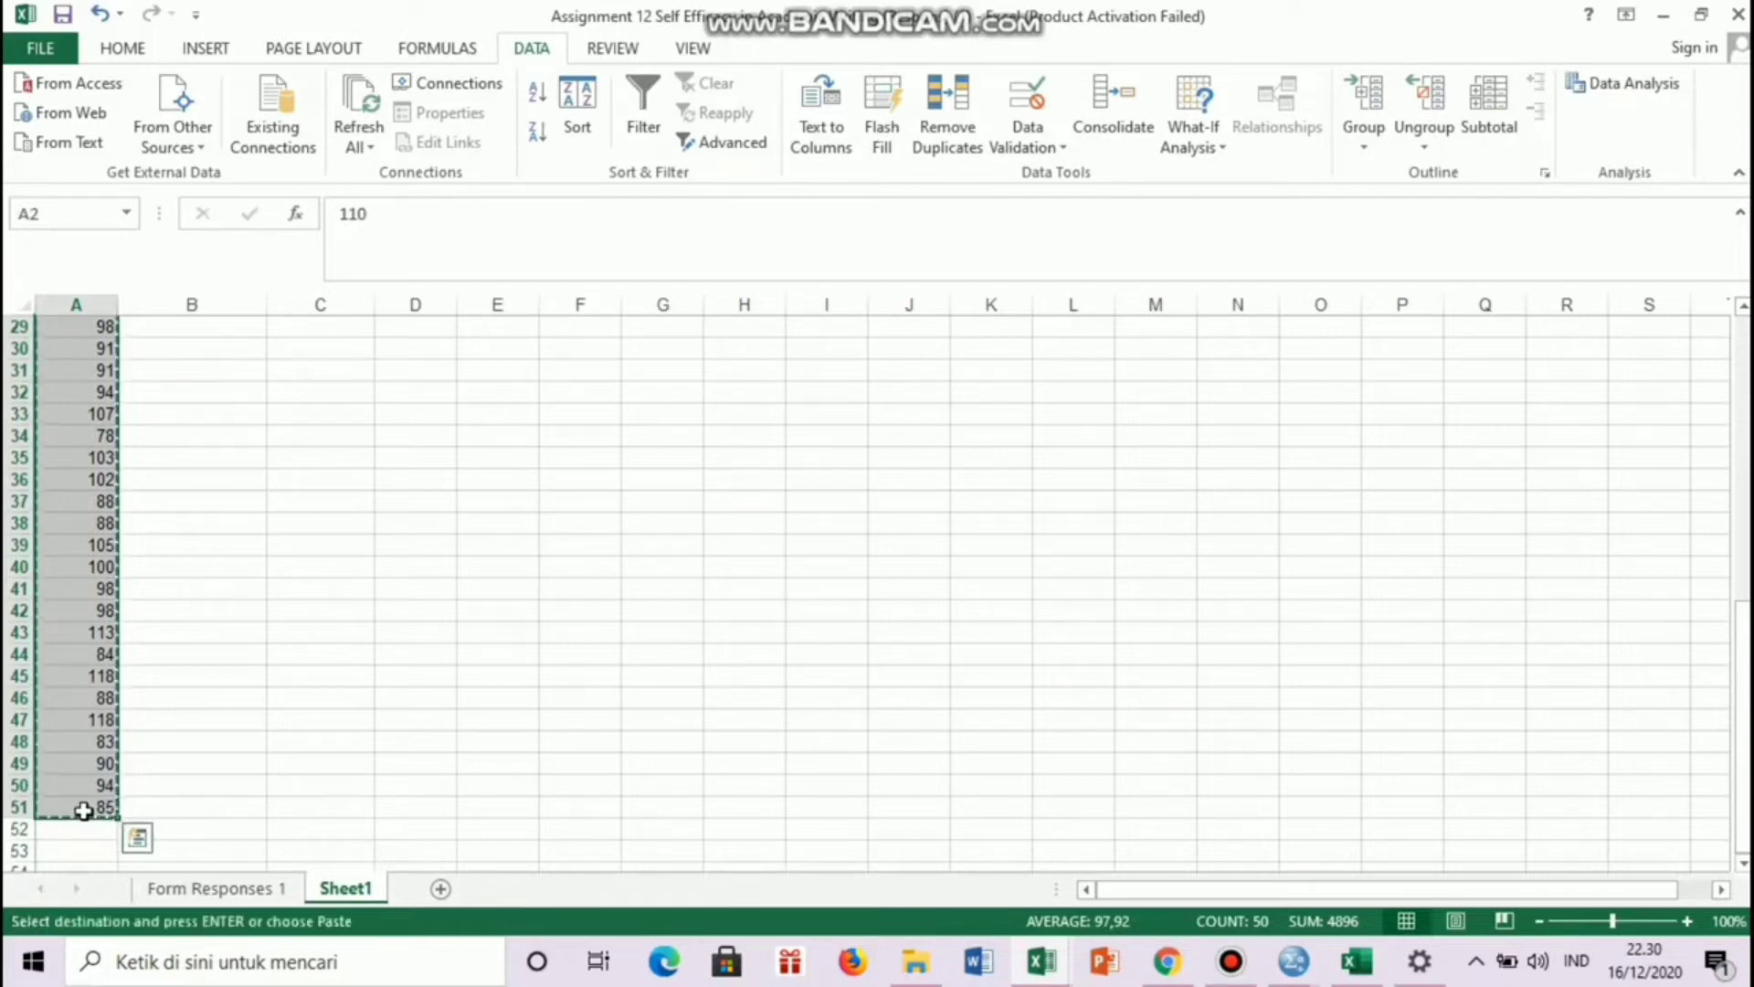
pyautogui.moveTo(1295, 970)
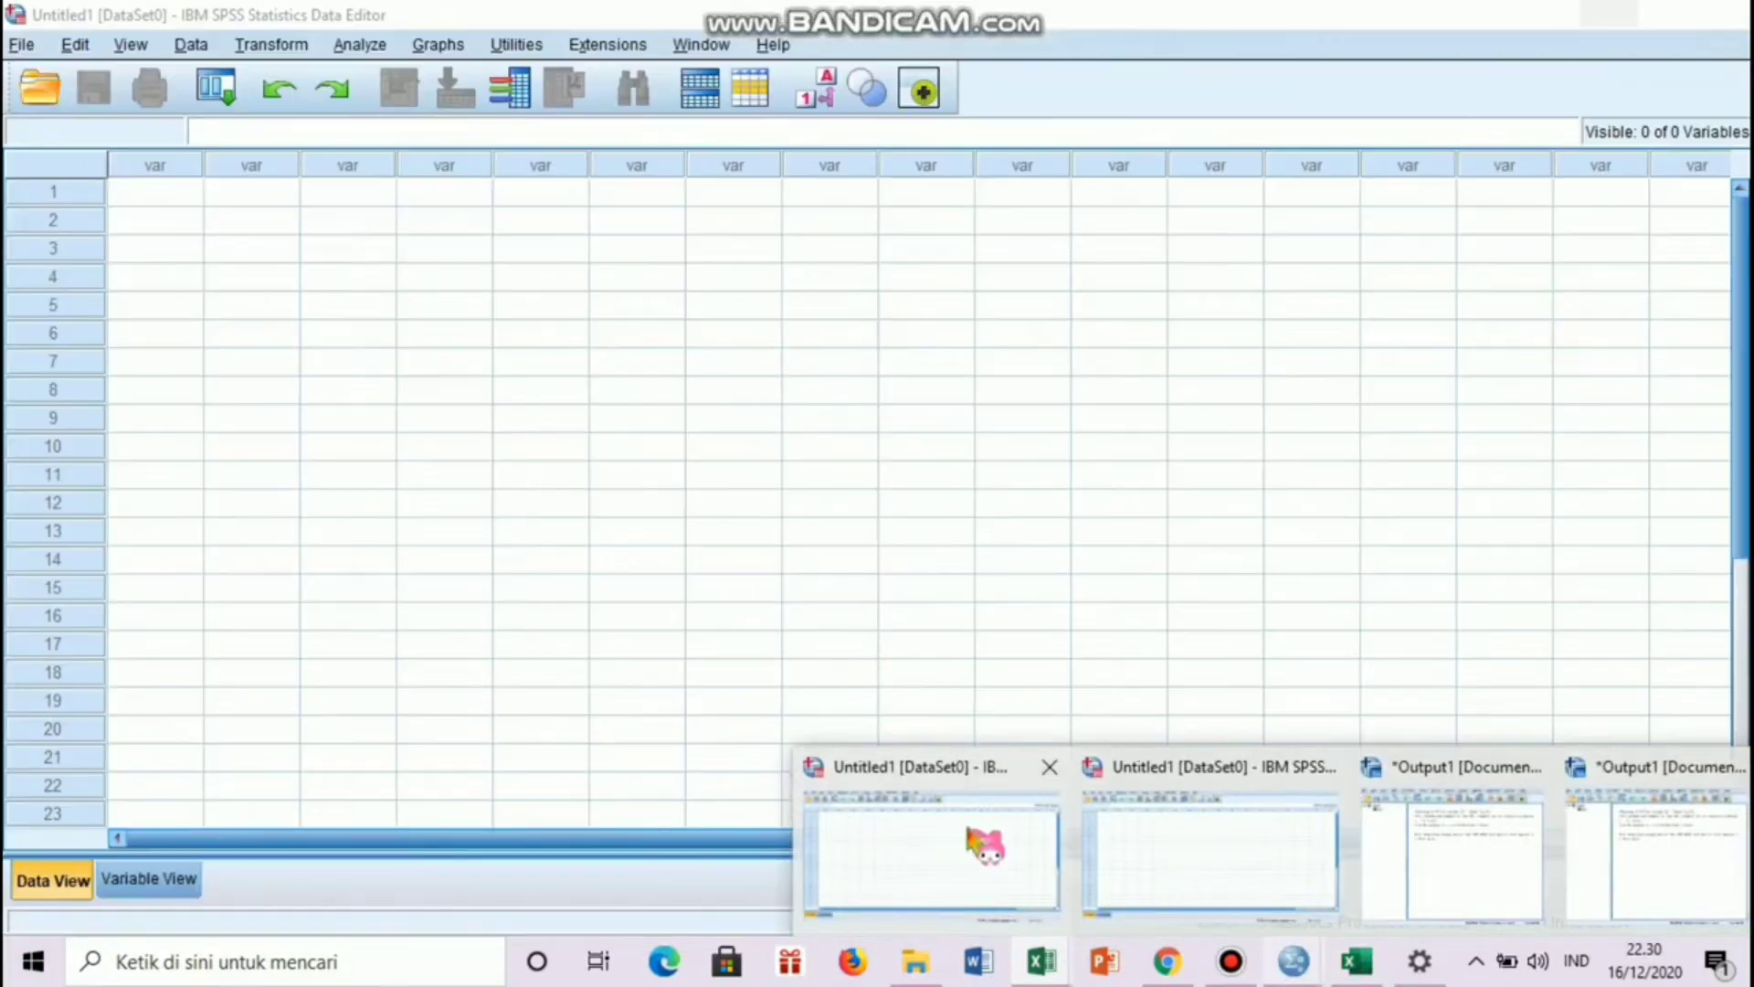
pyautogui.click(971, 831)
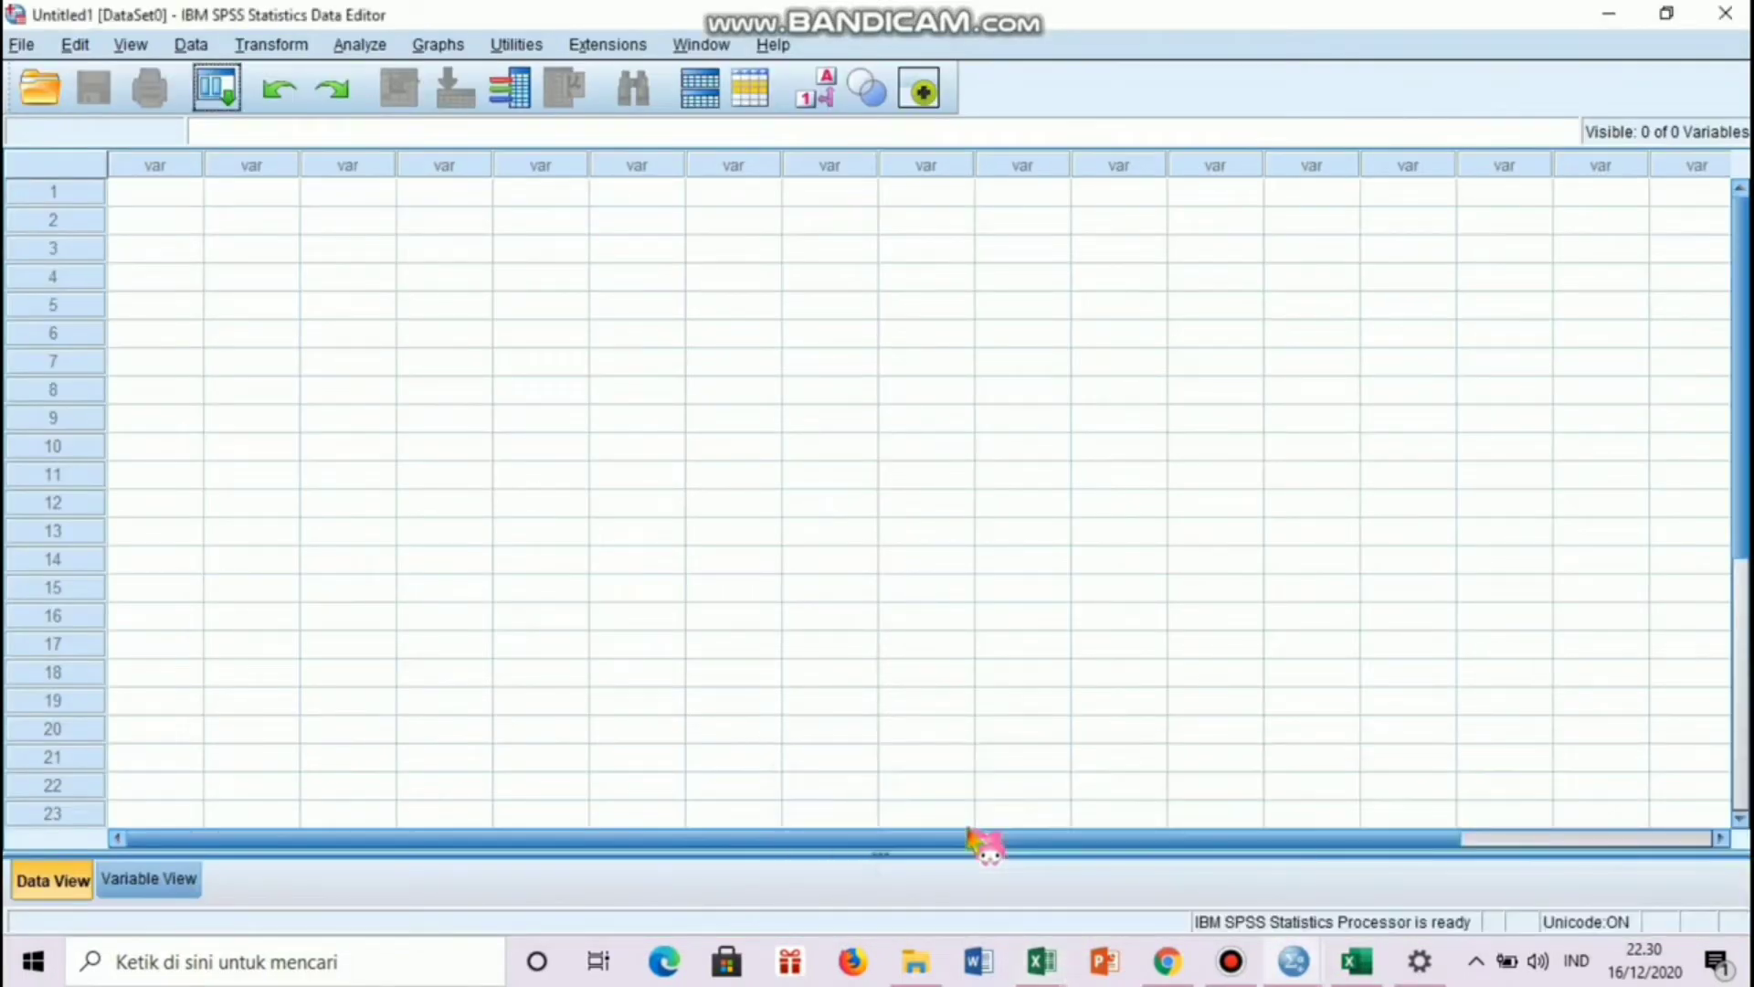
pyautogui.click(168, 188)
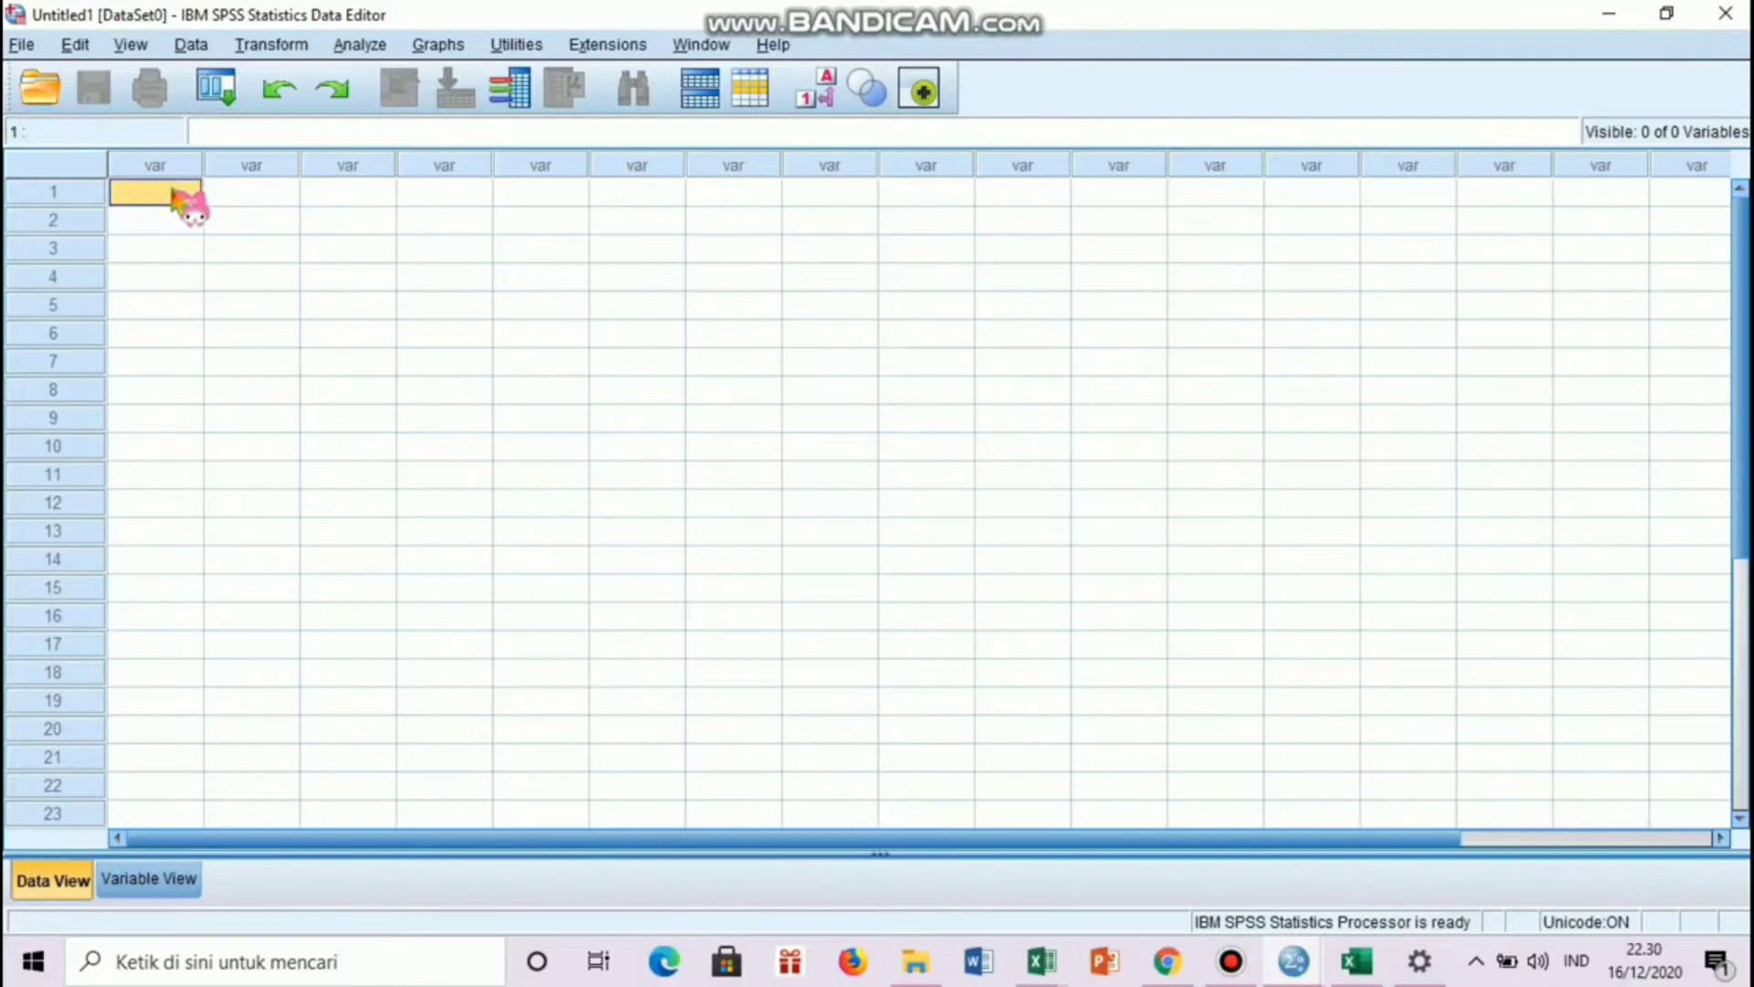
pyautogui.hotkey('ctrl', 'v')
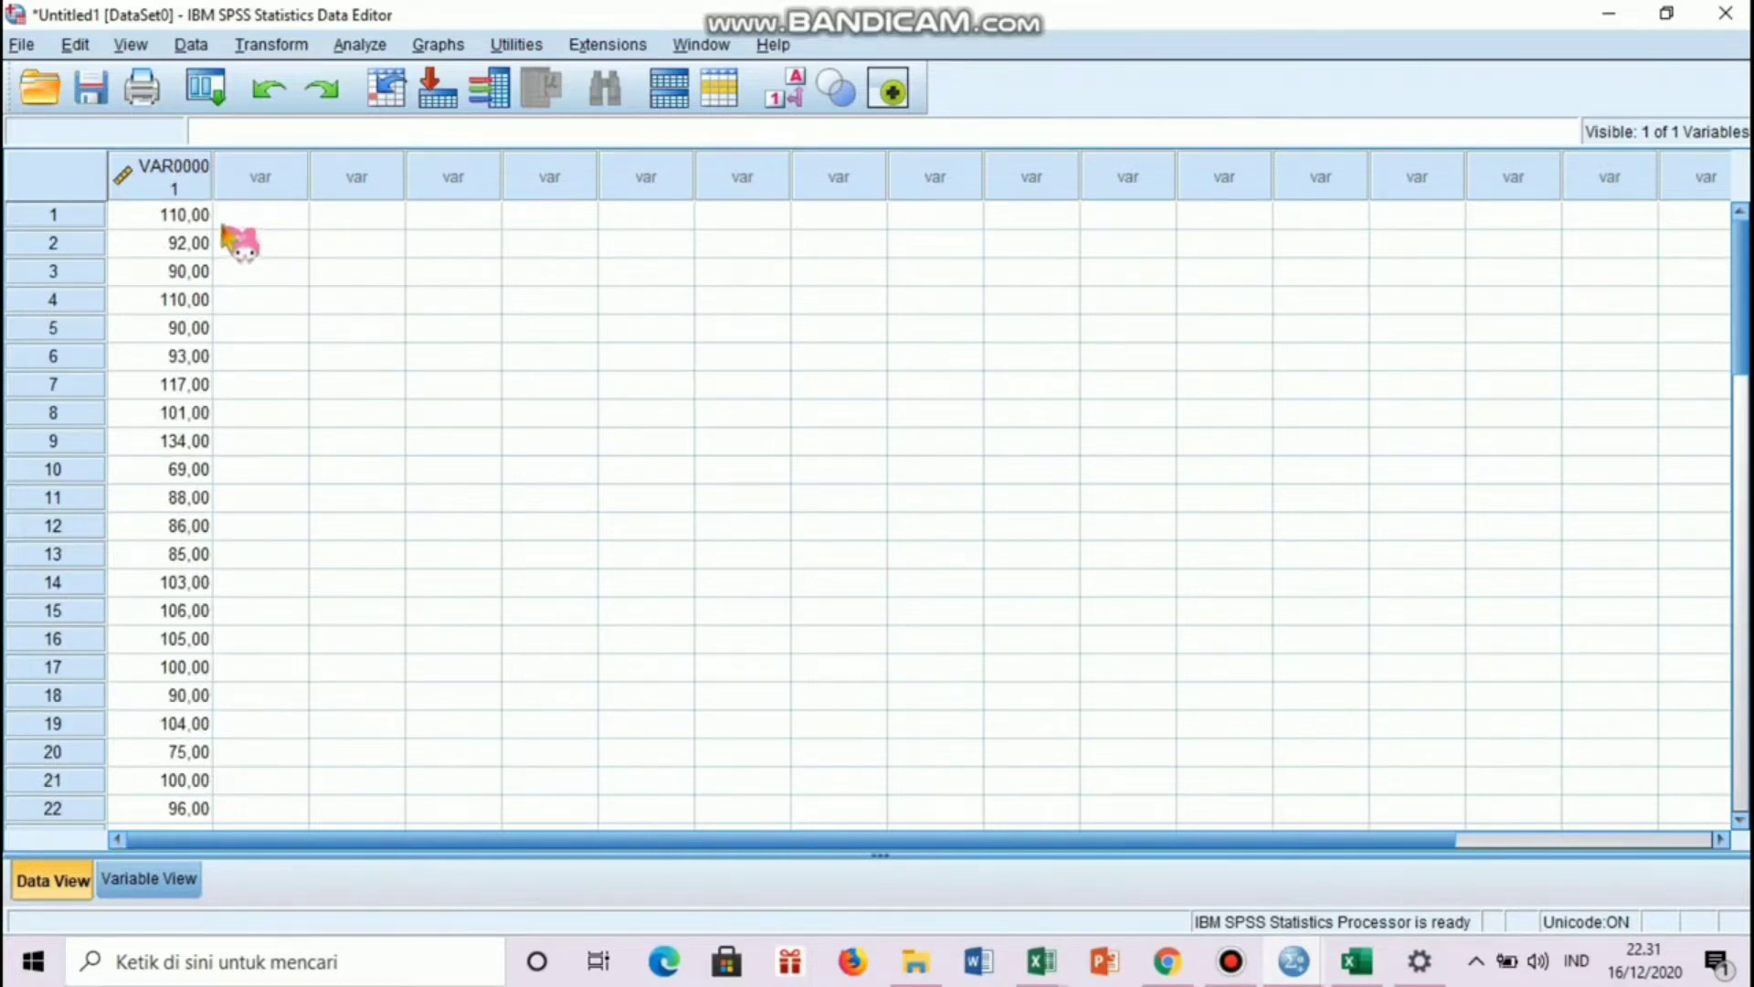
# - Rename the pasted variable TOTAL, set its decimals to 0, and return to the data values
pyautogui.click(149, 879)
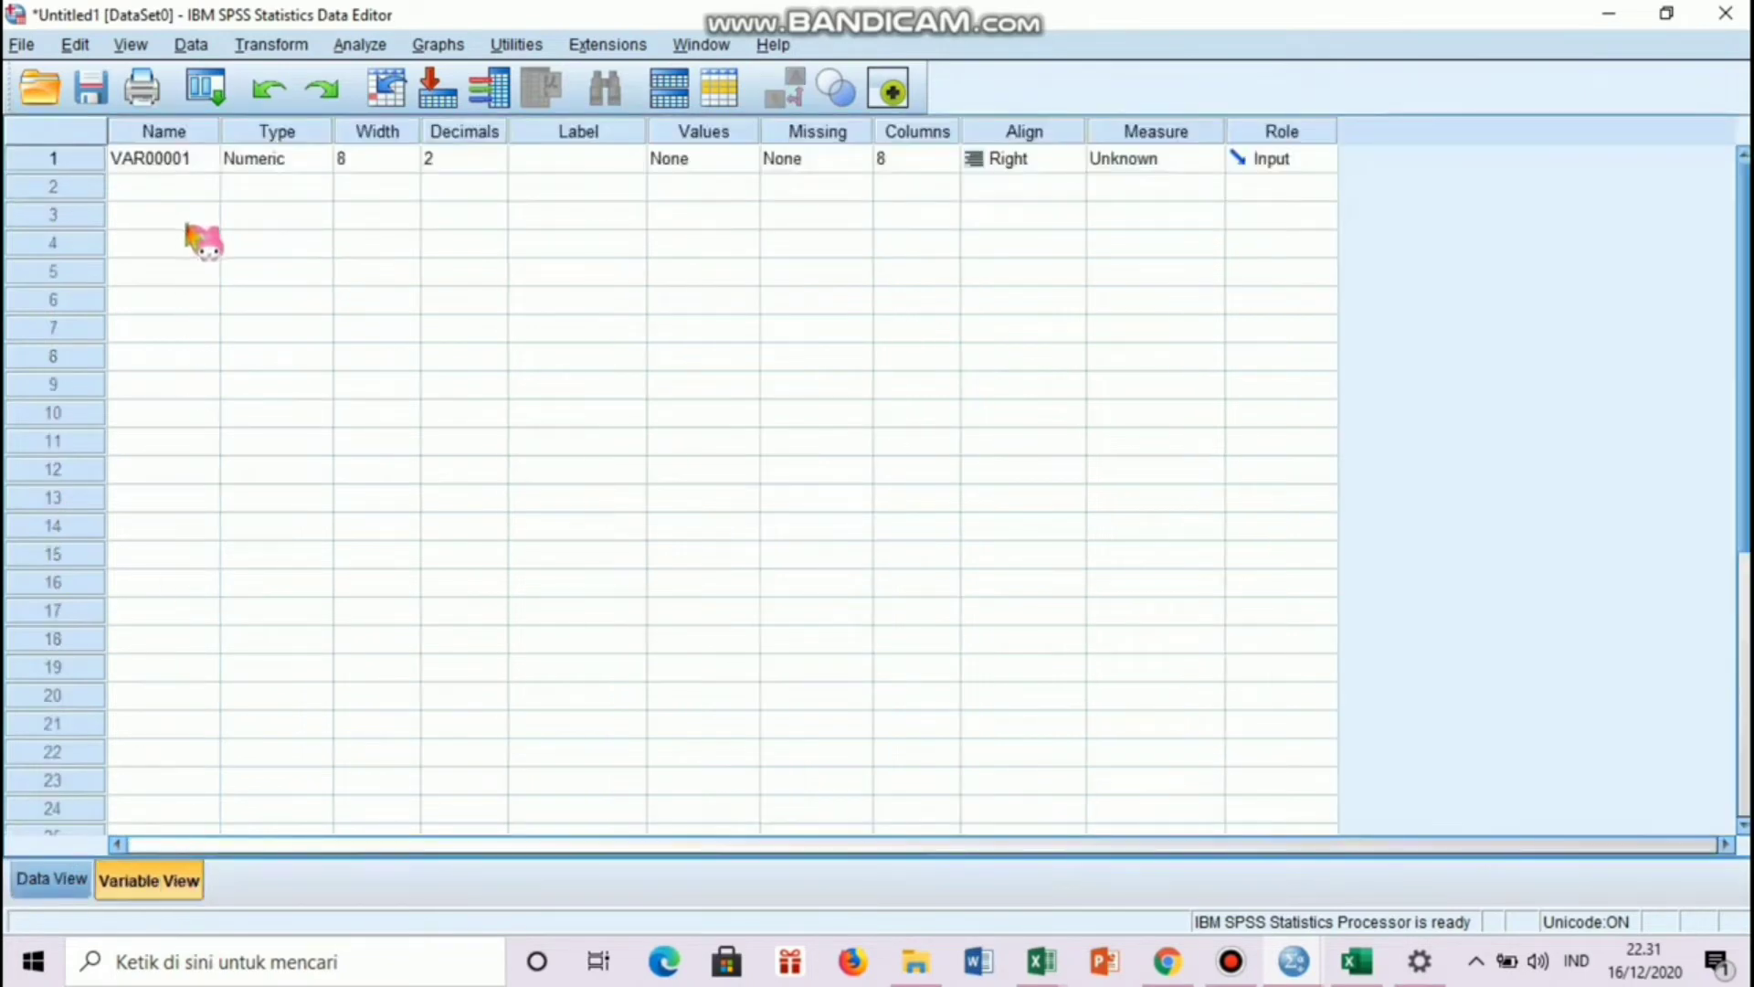
pyautogui.doubleClick(173, 157)
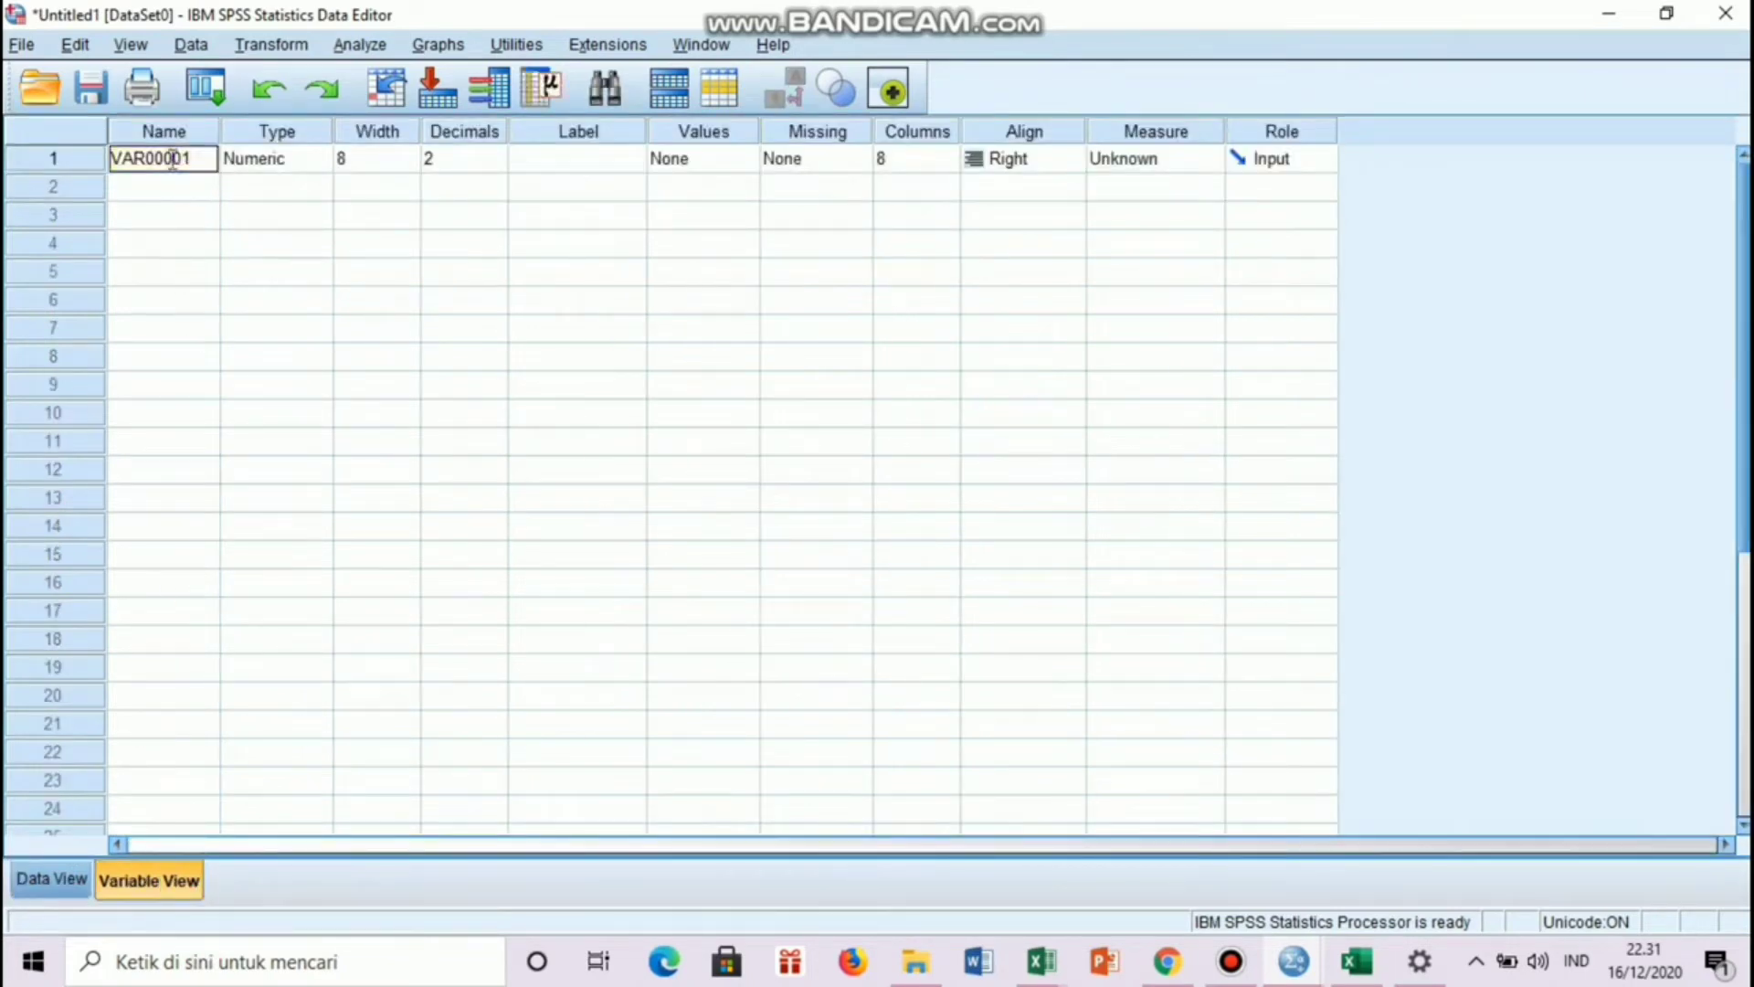
pyautogui.doubleClick(172, 157)
pyautogui.write('t')
pyautogui.click(463, 162)
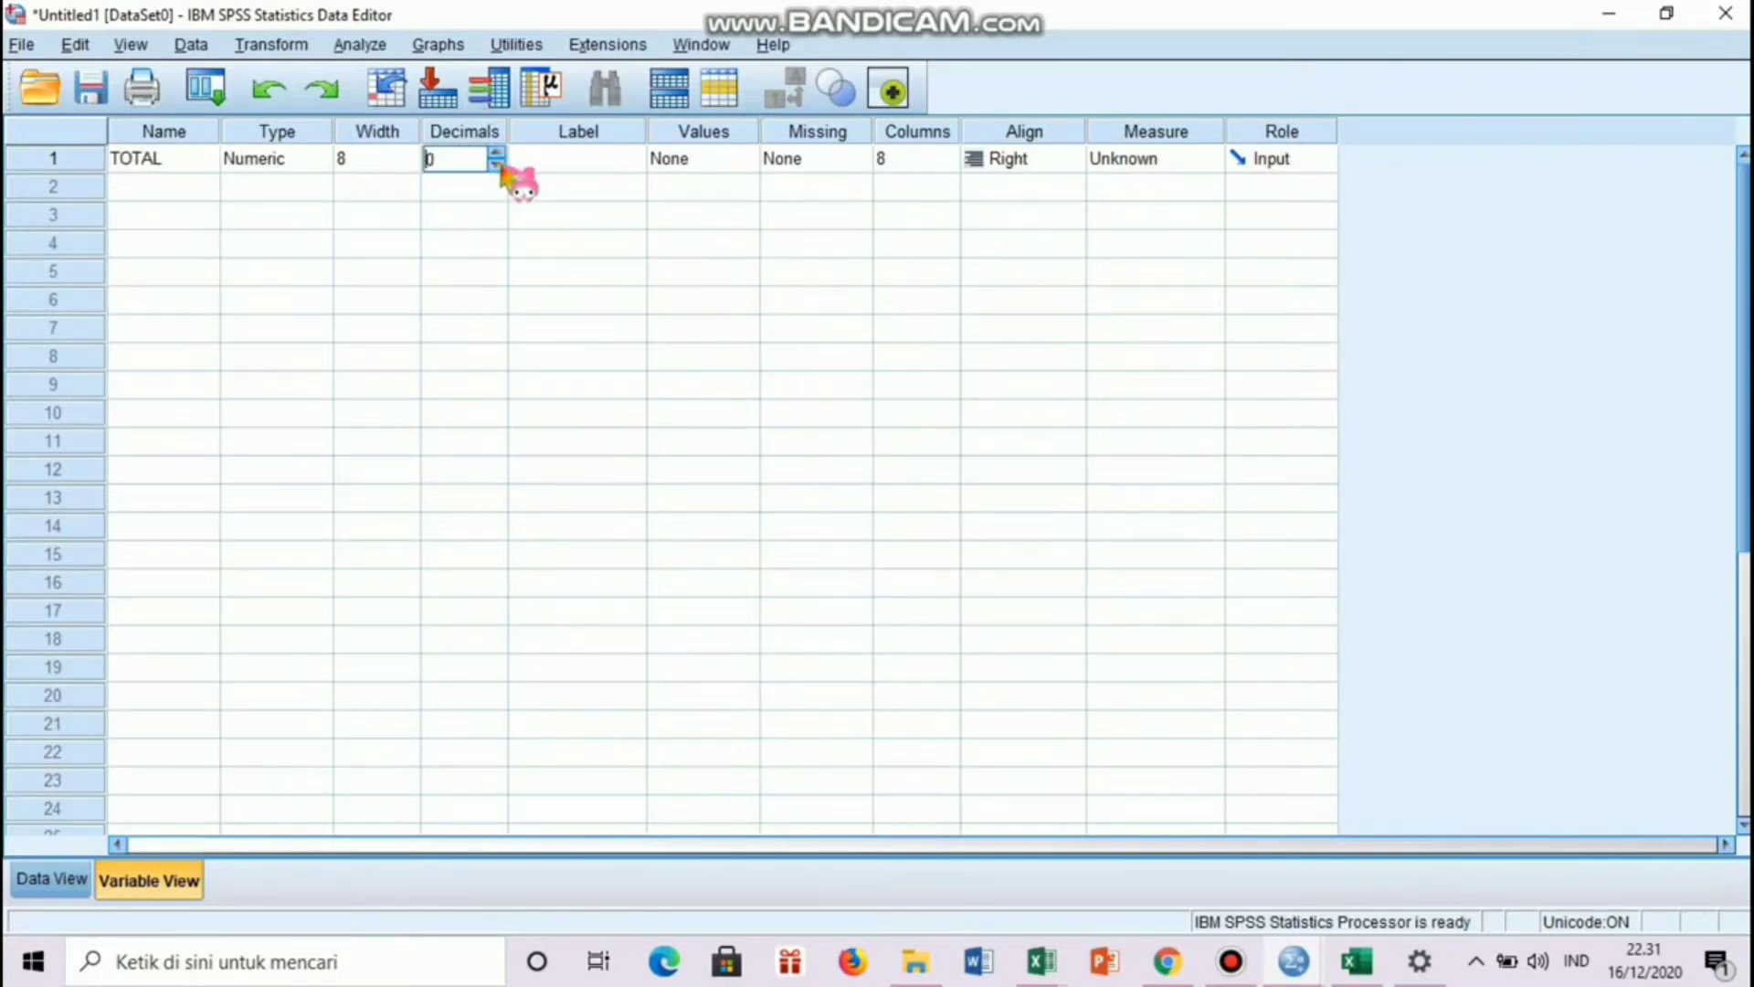
pyautogui.click(57, 879)
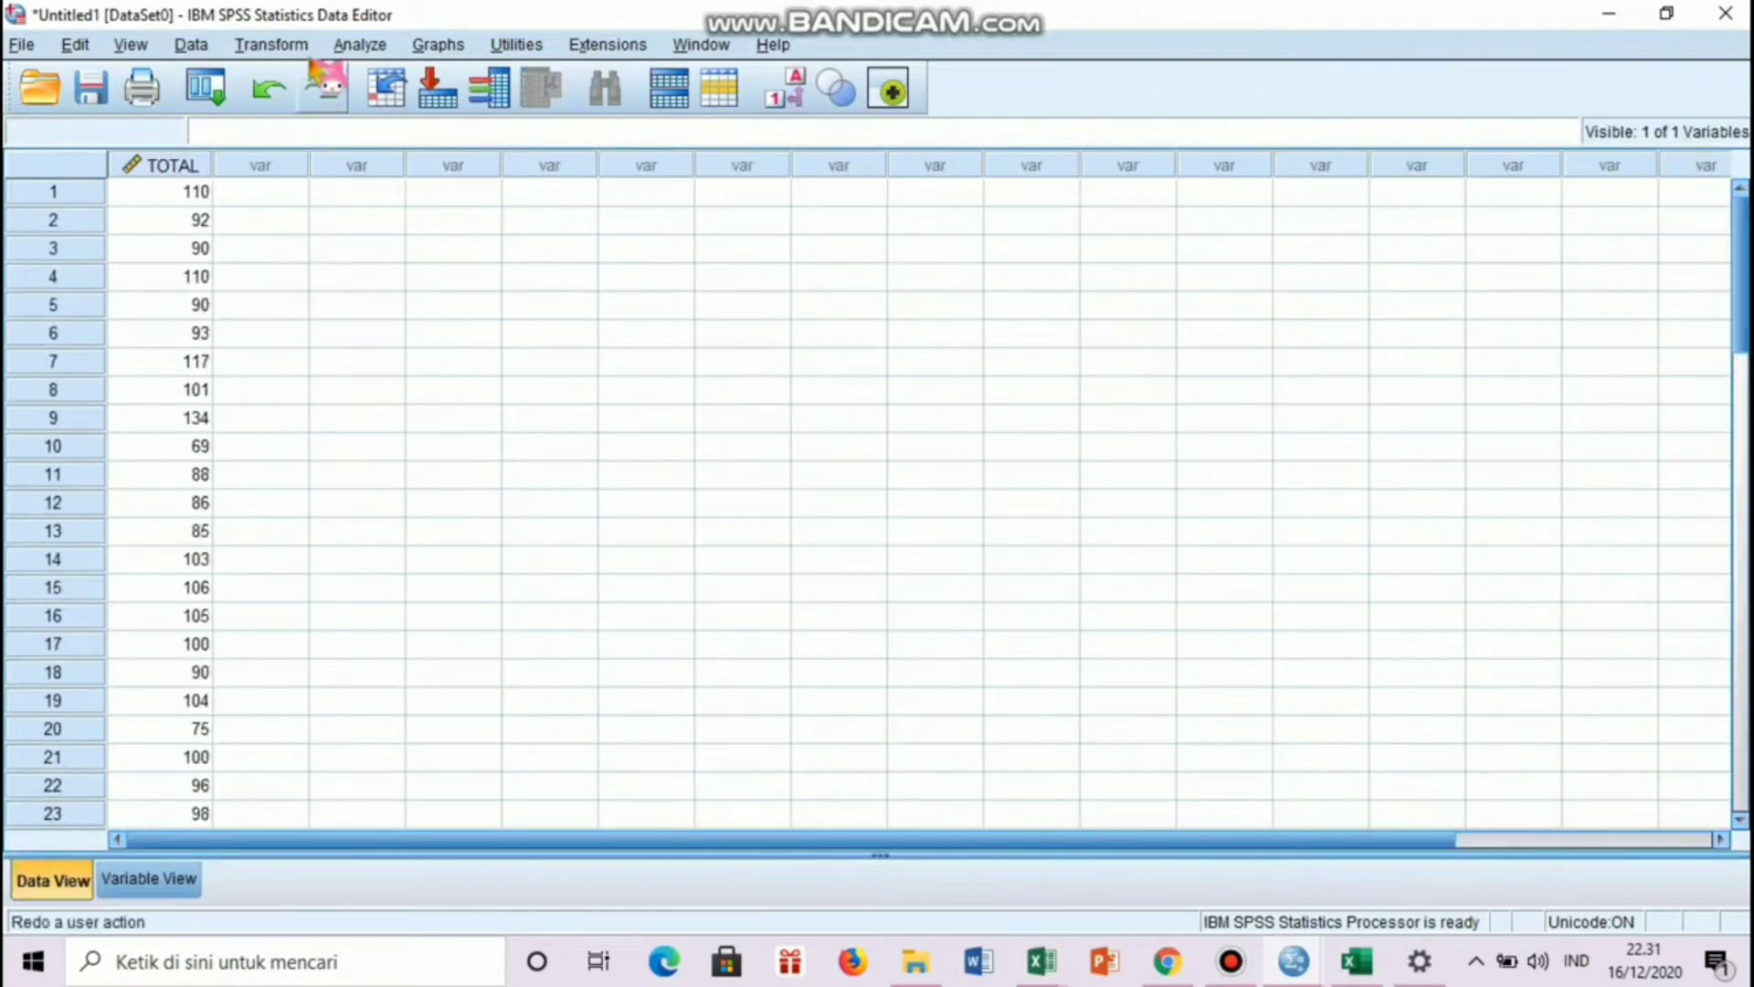
# - Run a Descriptives analysis on TOTAL with mean, standard deviation, minimum and maximum, displayed in variable list order
pyautogui.click(378, 48)
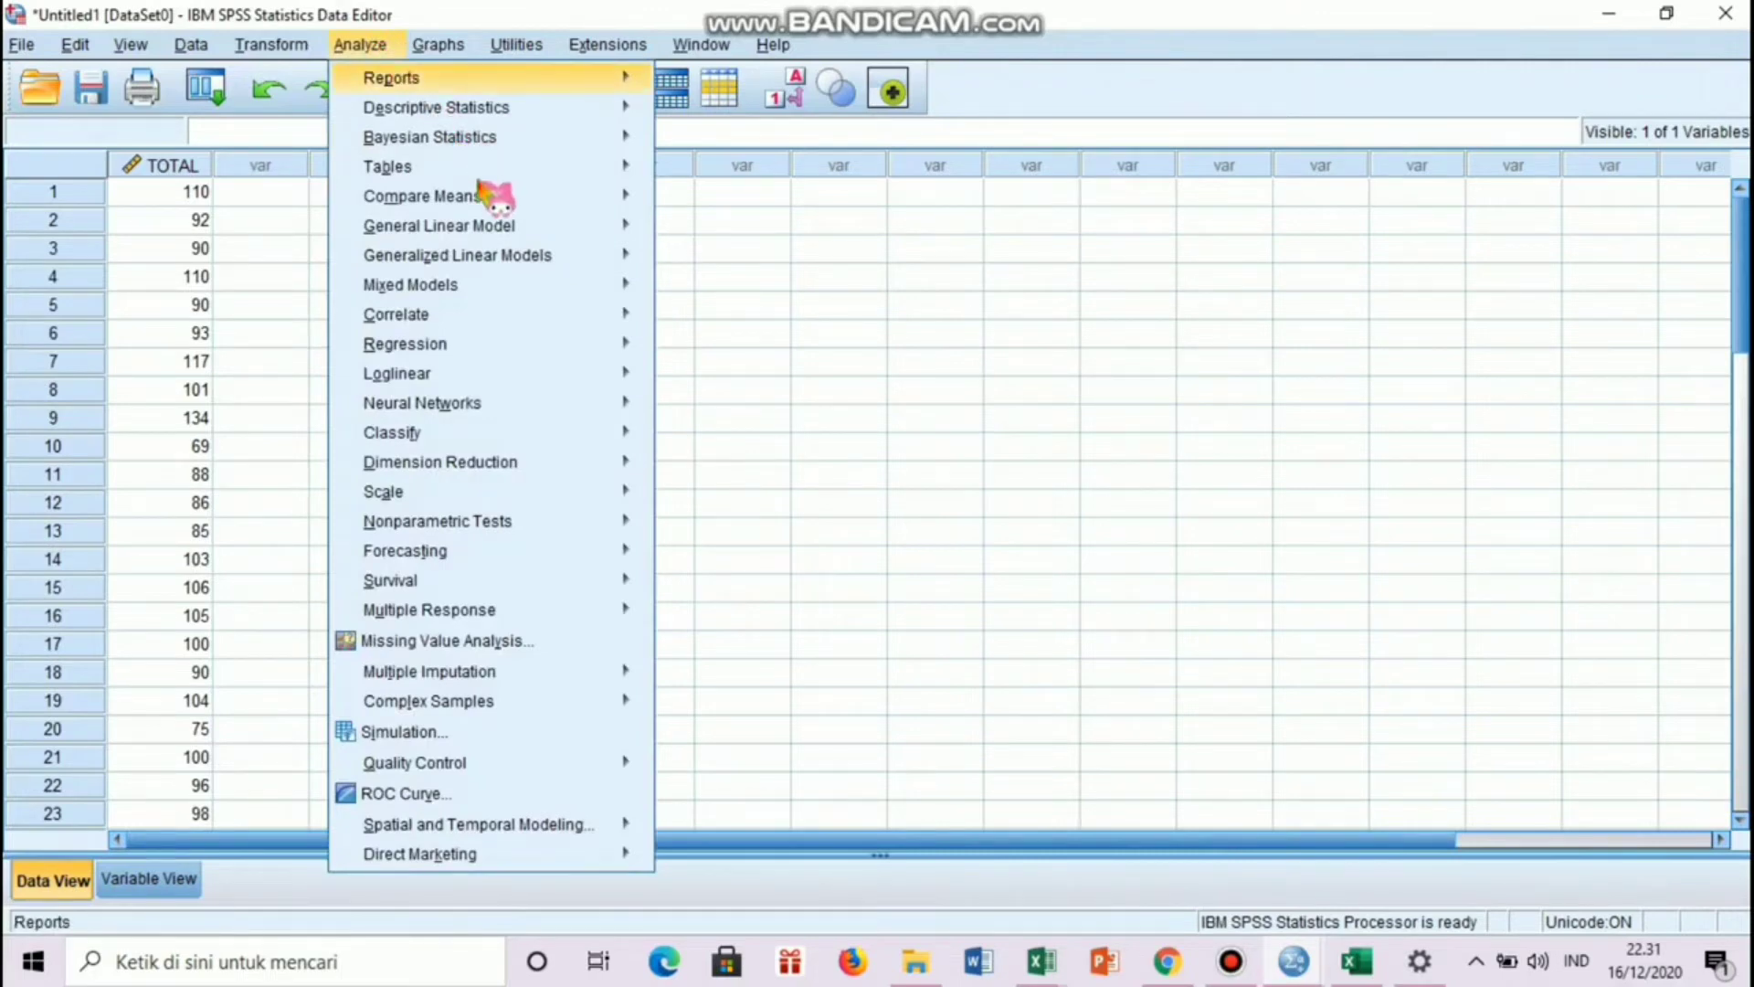
pyautogui.moveTo(514, 110)
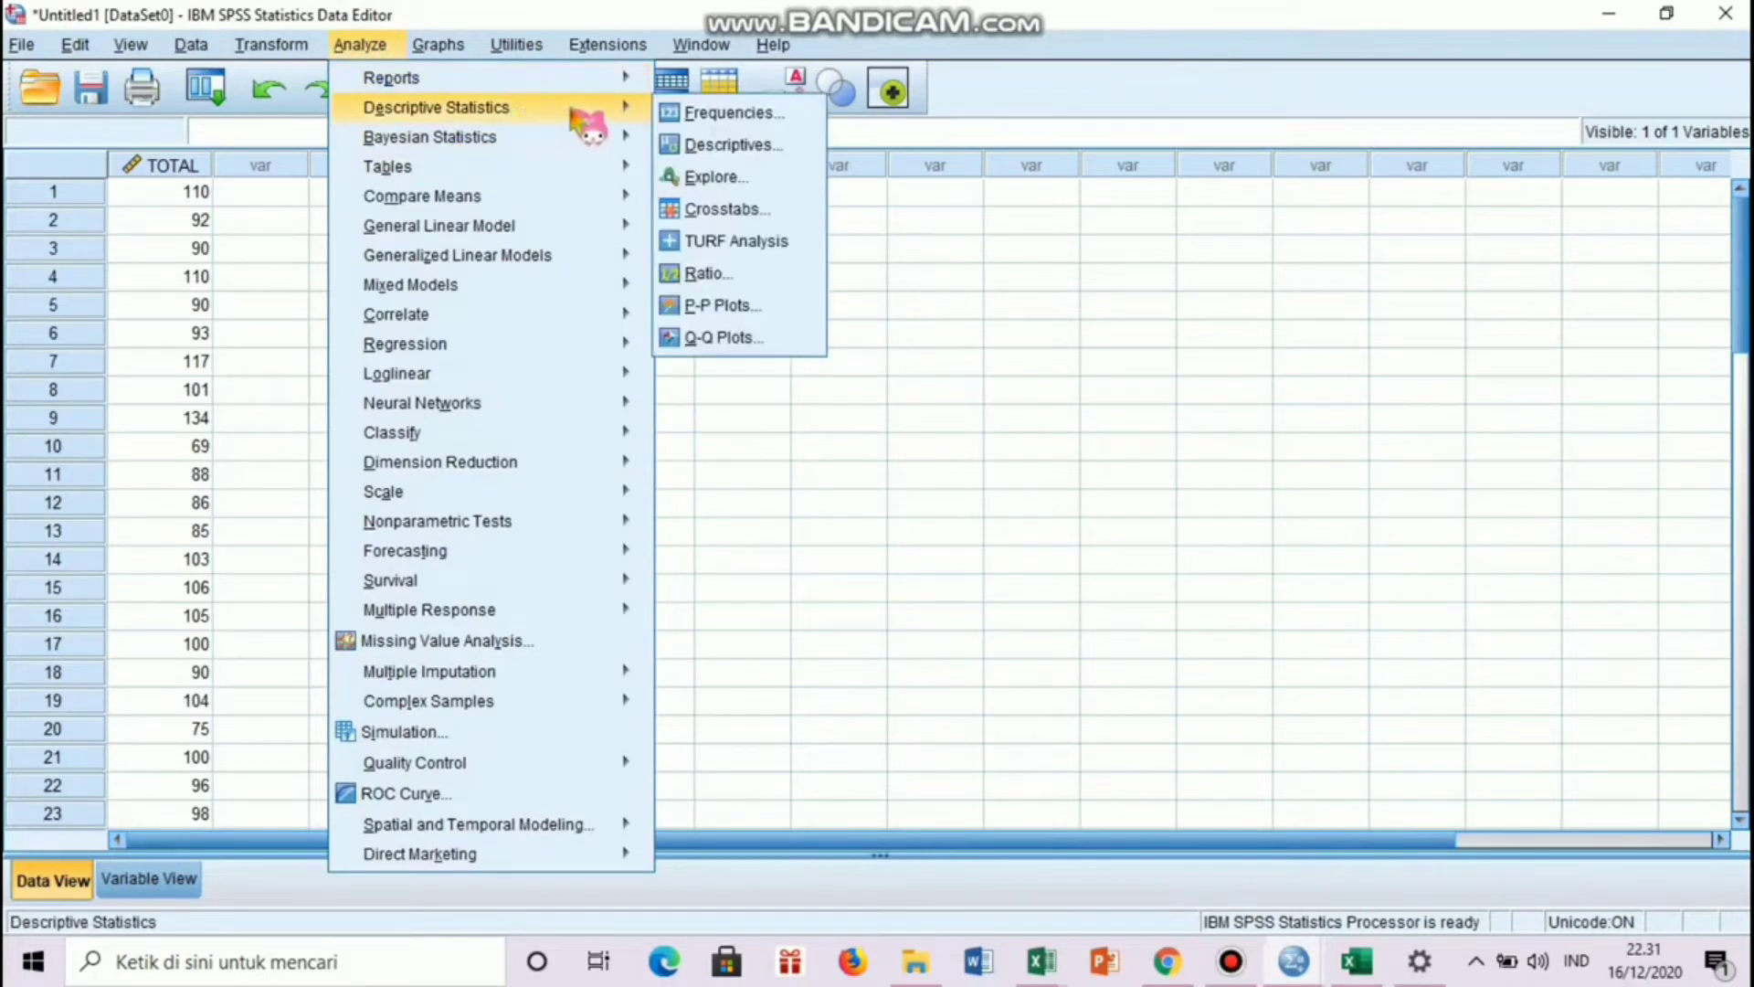
pyautogui.click(762, 144)
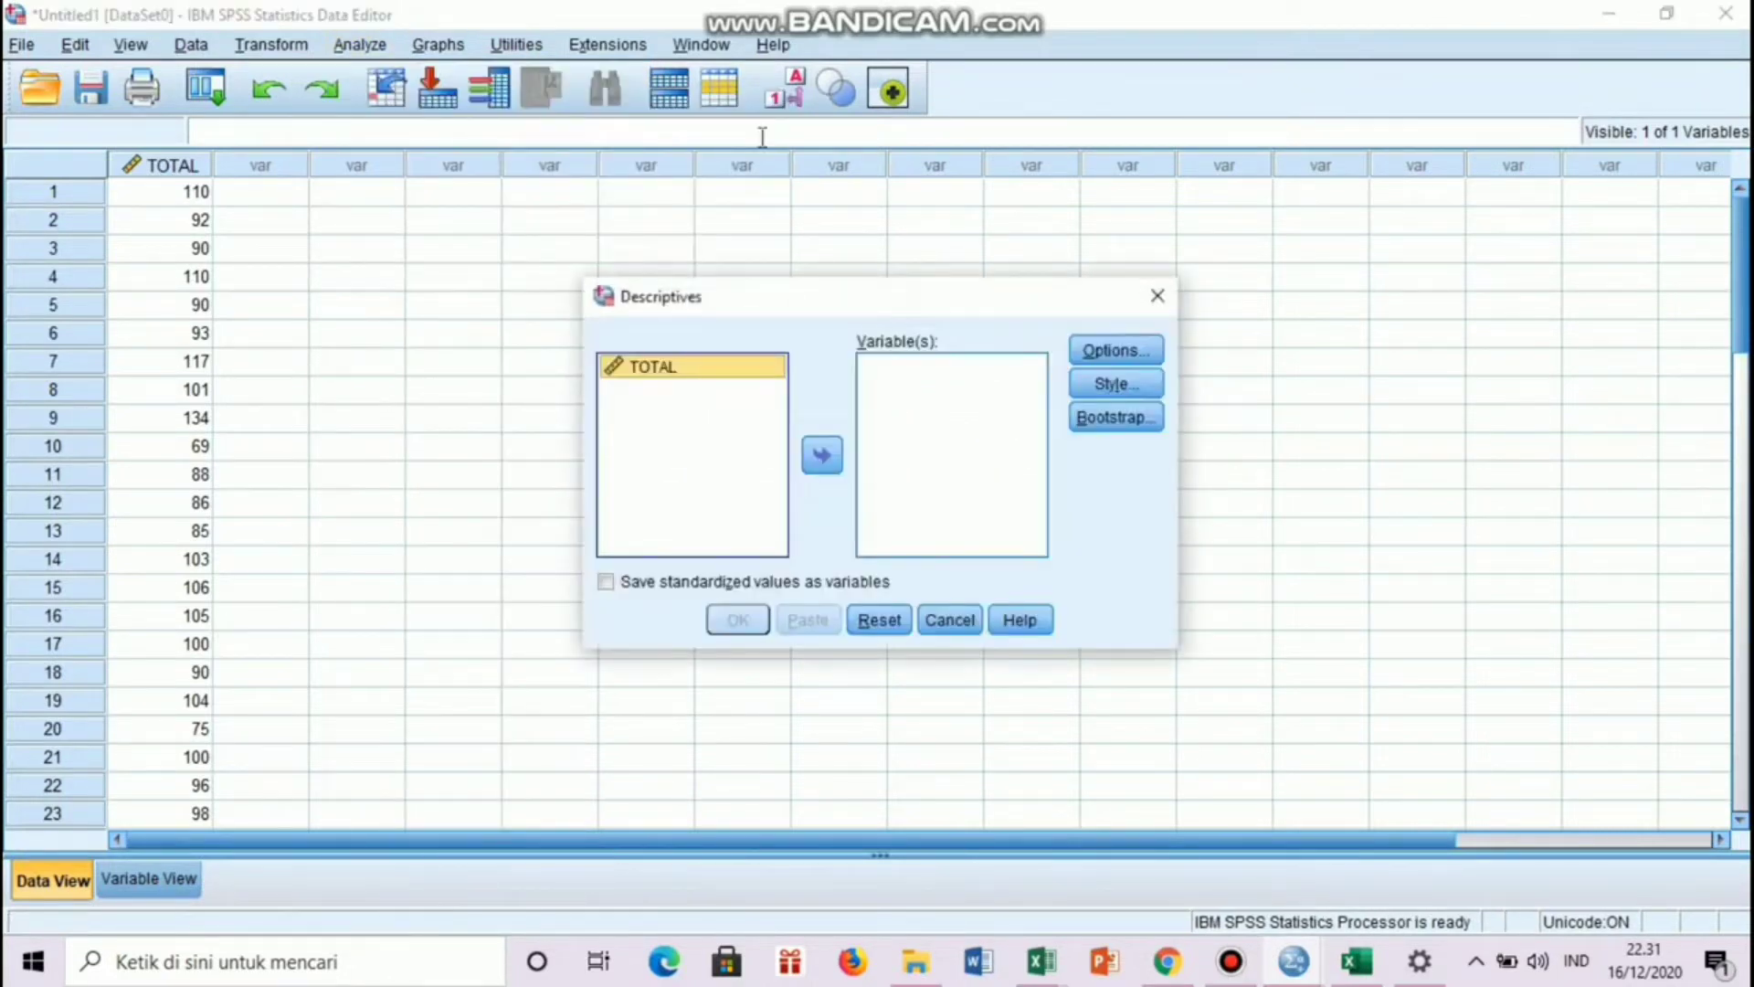
pyautogui.click(823, 457)
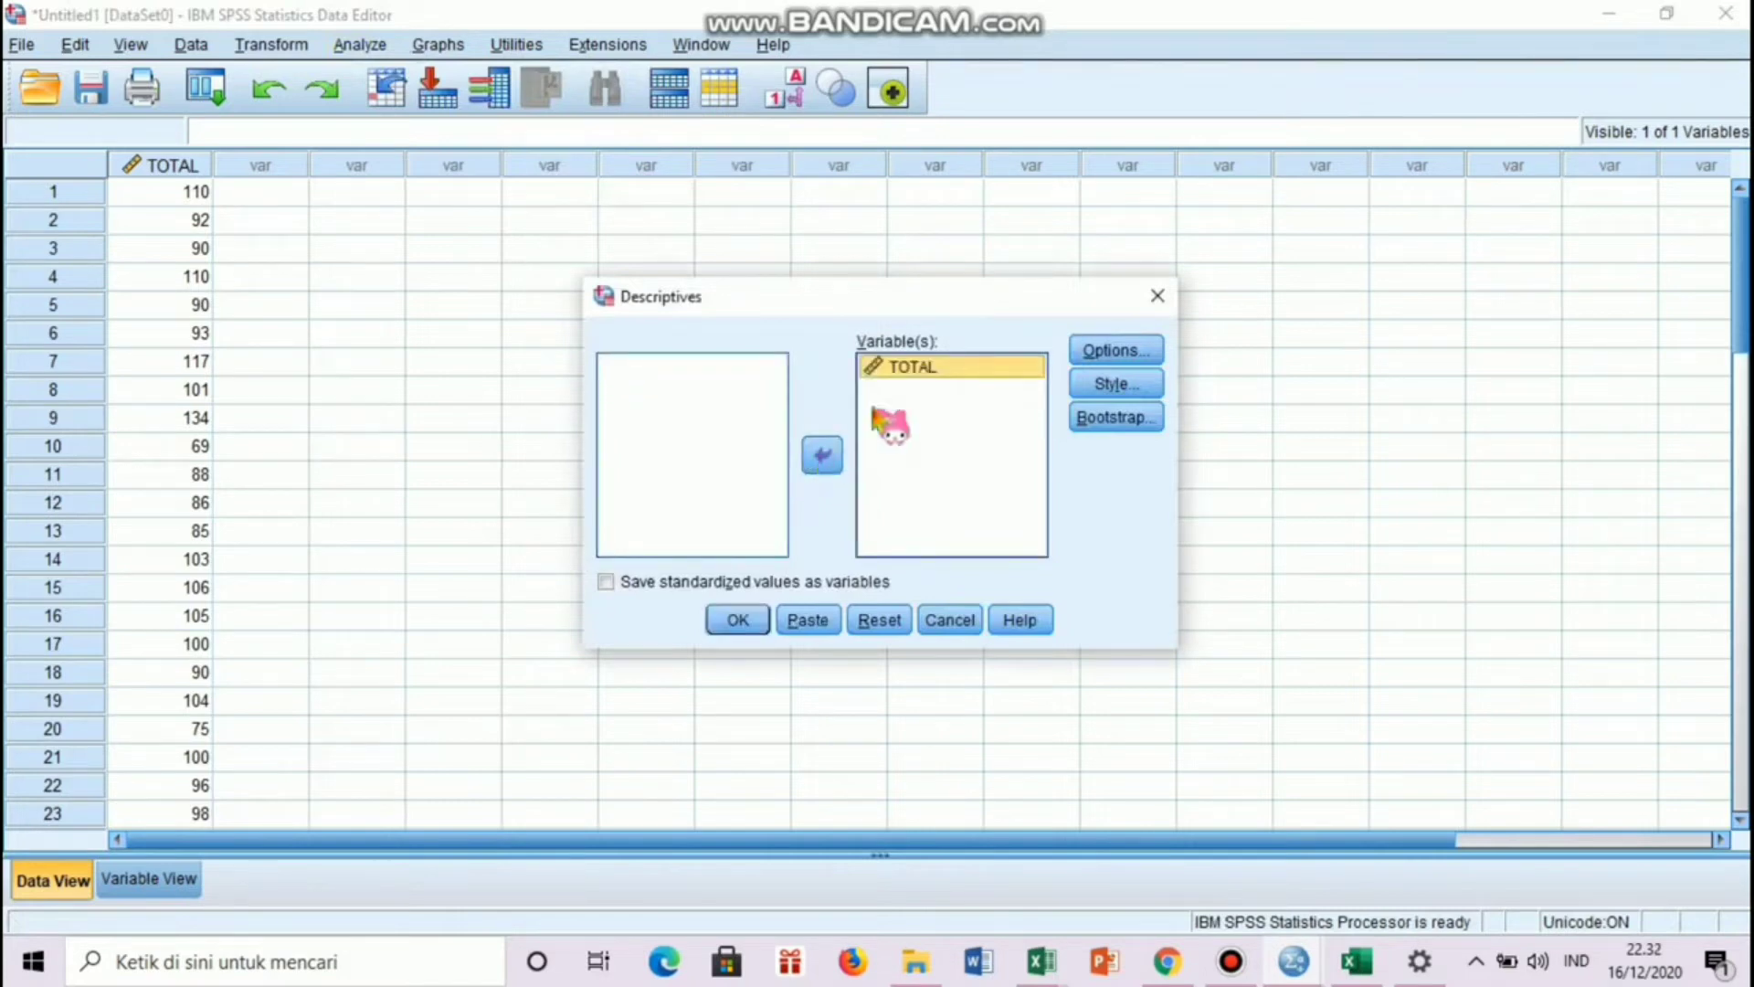
pyautogui.click(1133, 358)
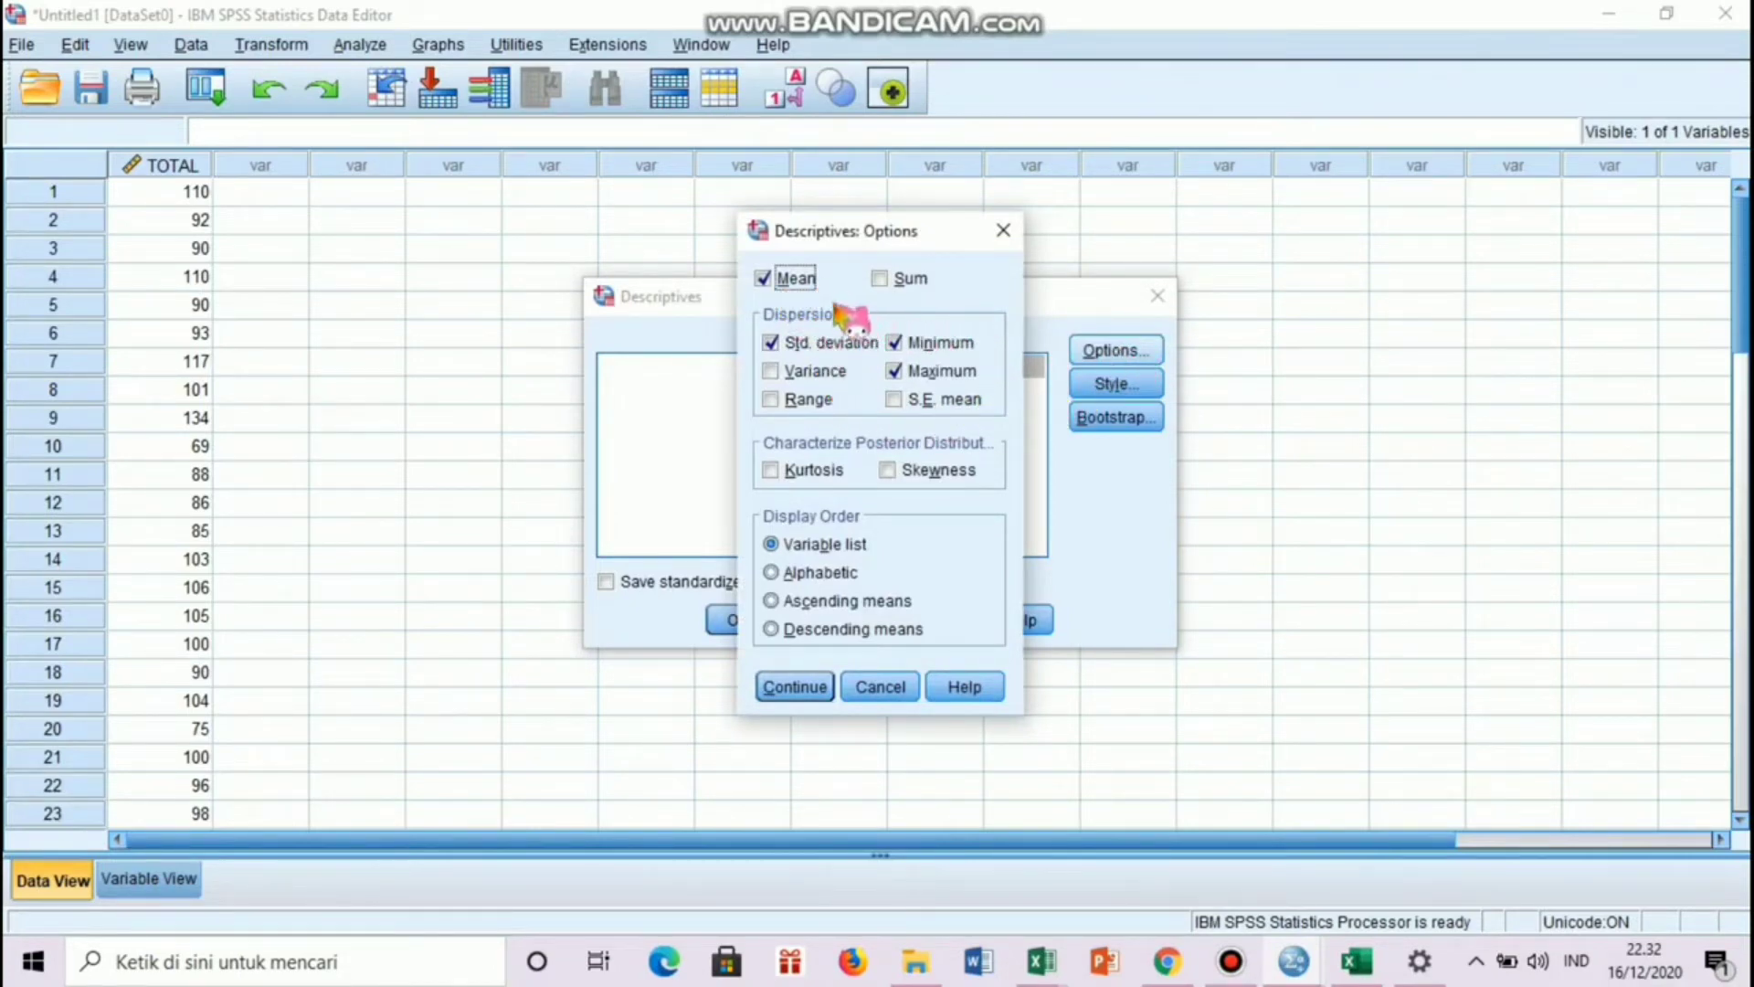
pyautogui.click(823, 692)
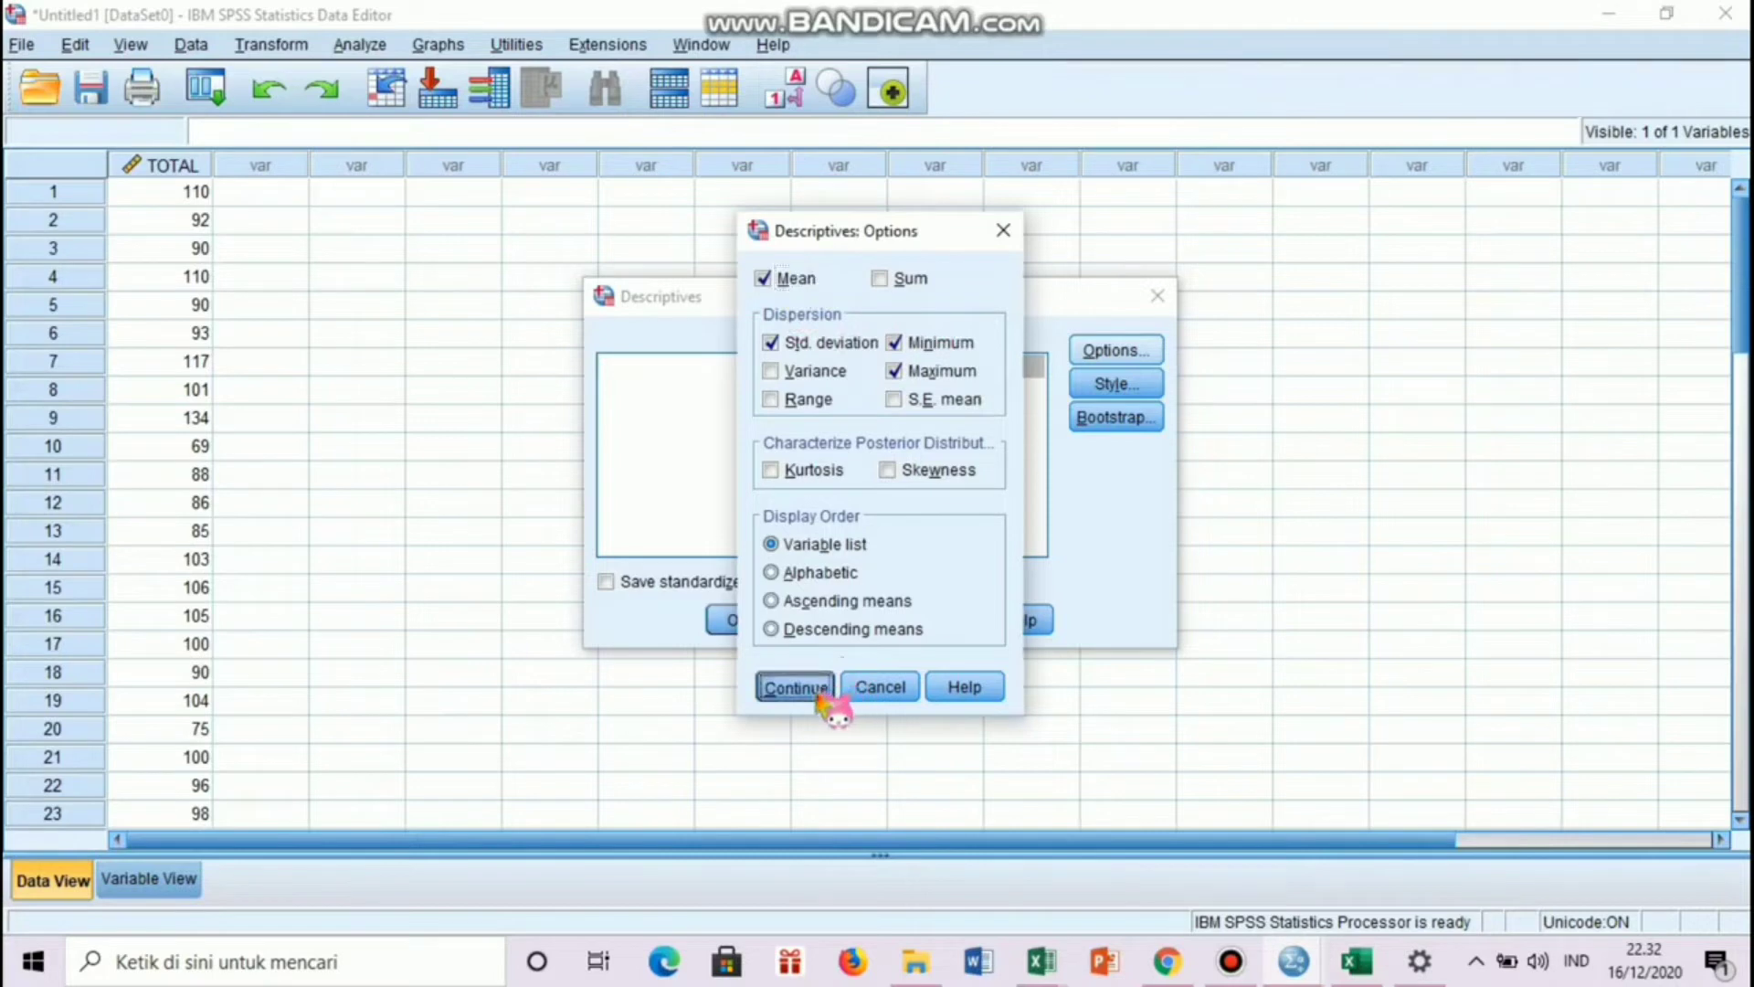
pyautogui.click(756, 621)
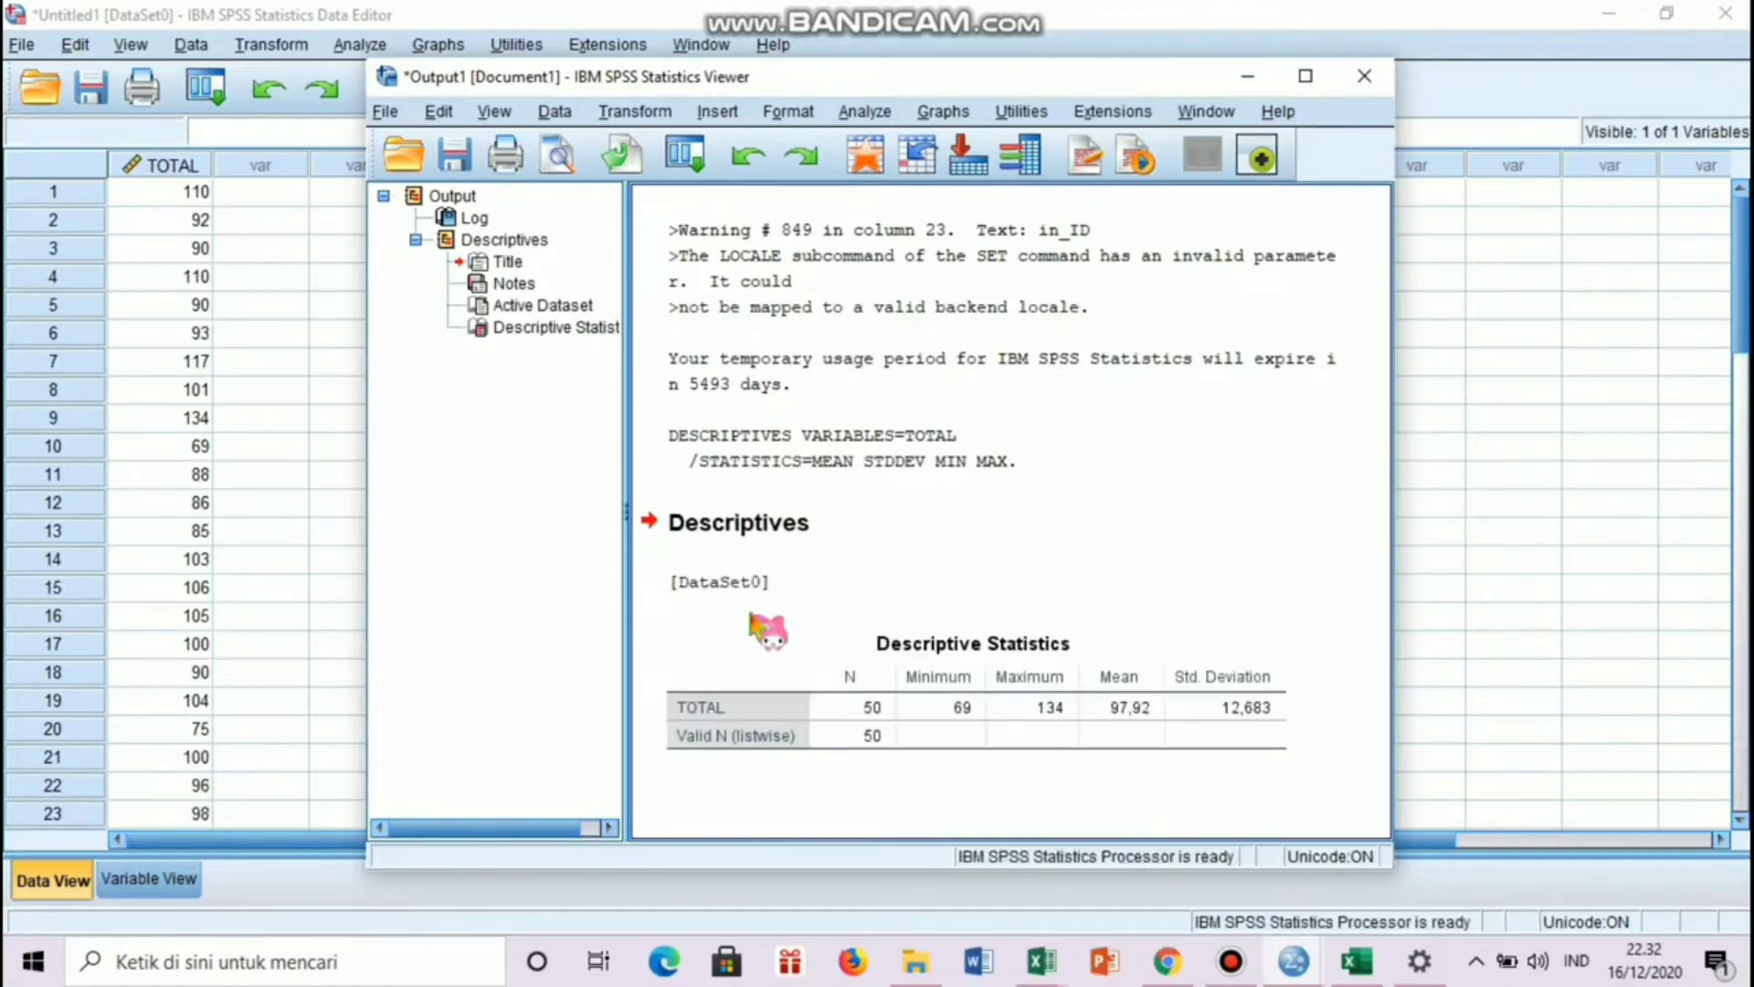
# - Copy the Descriptive Statistics output table and paste it at cell E5 of the Assignment 12 workbook in Excel, below the SPSS label
pyautogui.click(821, 666)
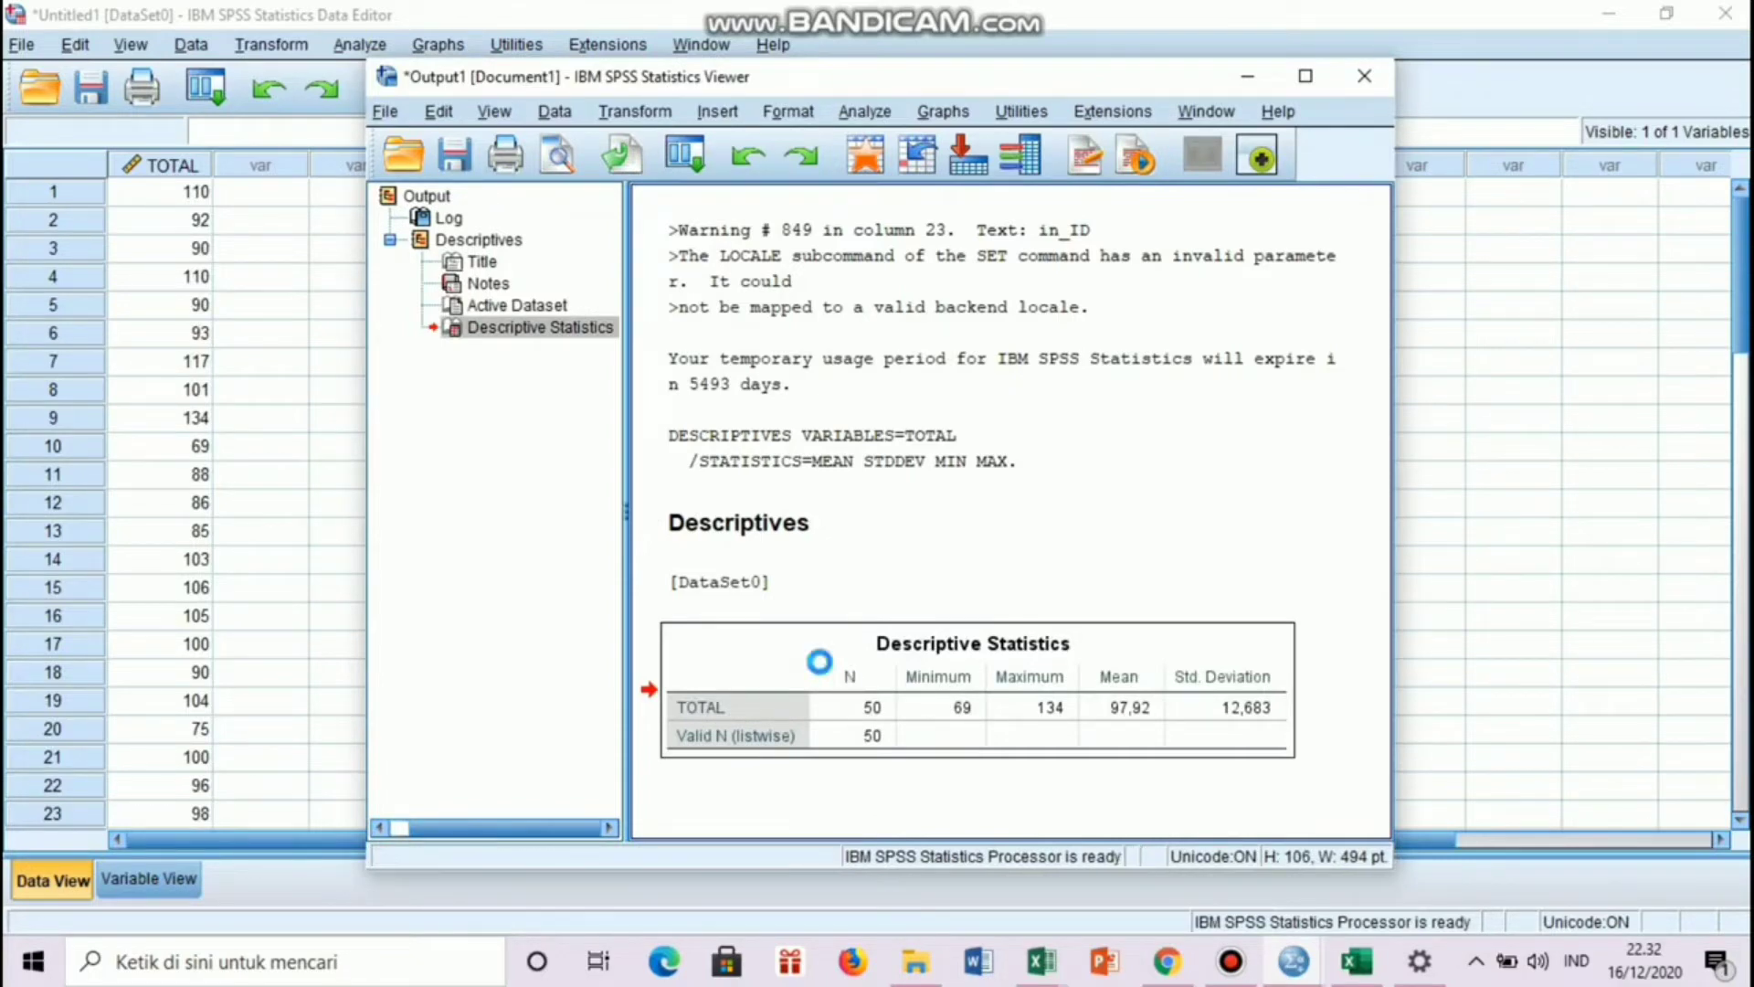
pyautogui.hotkey('ctrl', 'c')
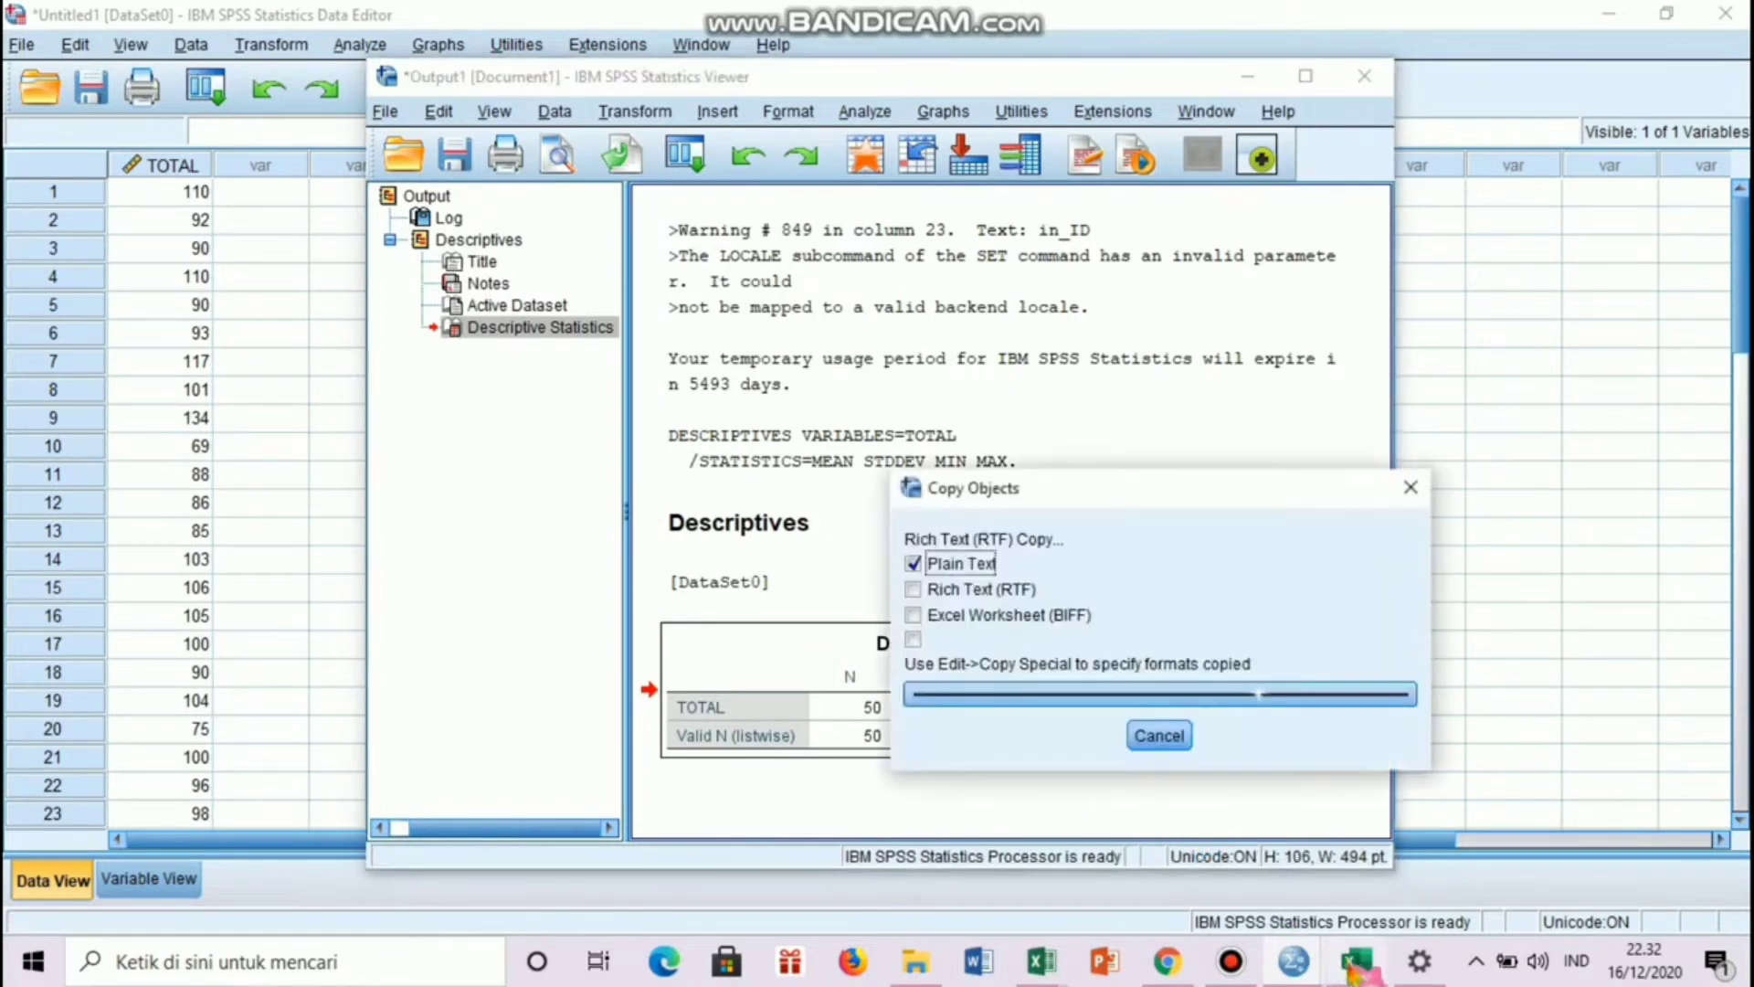
pyautogui.moveTo(1356, 970)
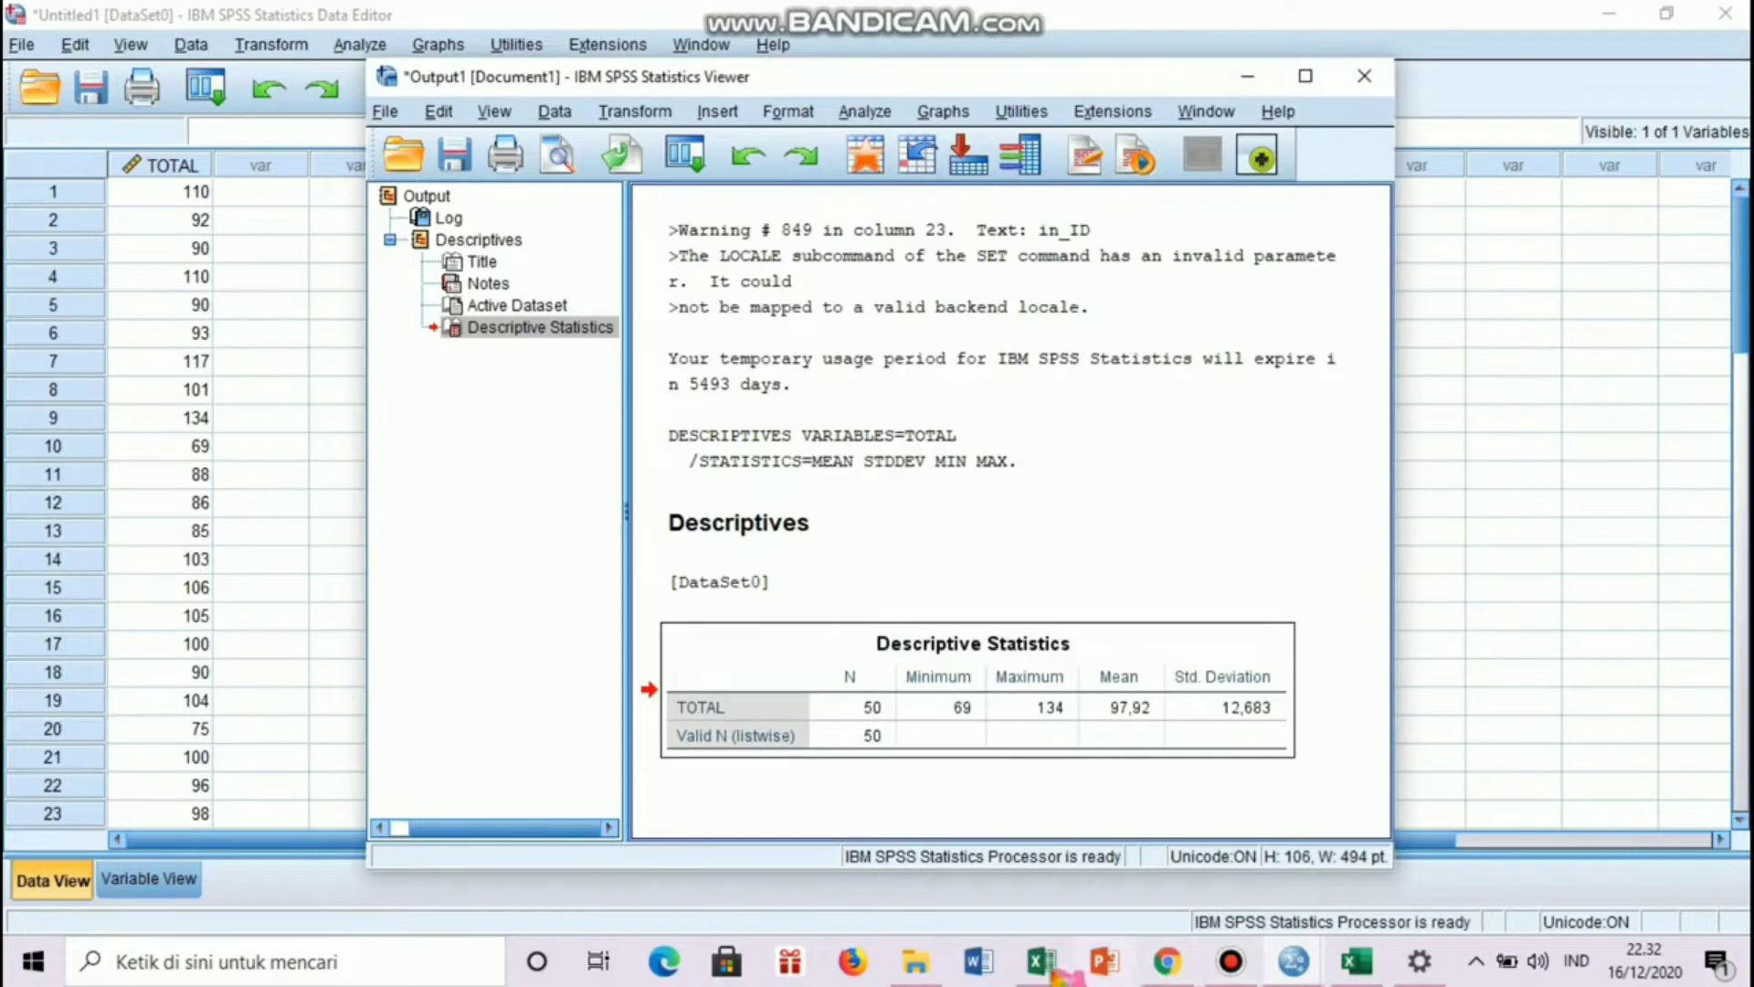
pyautogui.moveTo(1051, 969)
pyautogui.click(1129, 852)
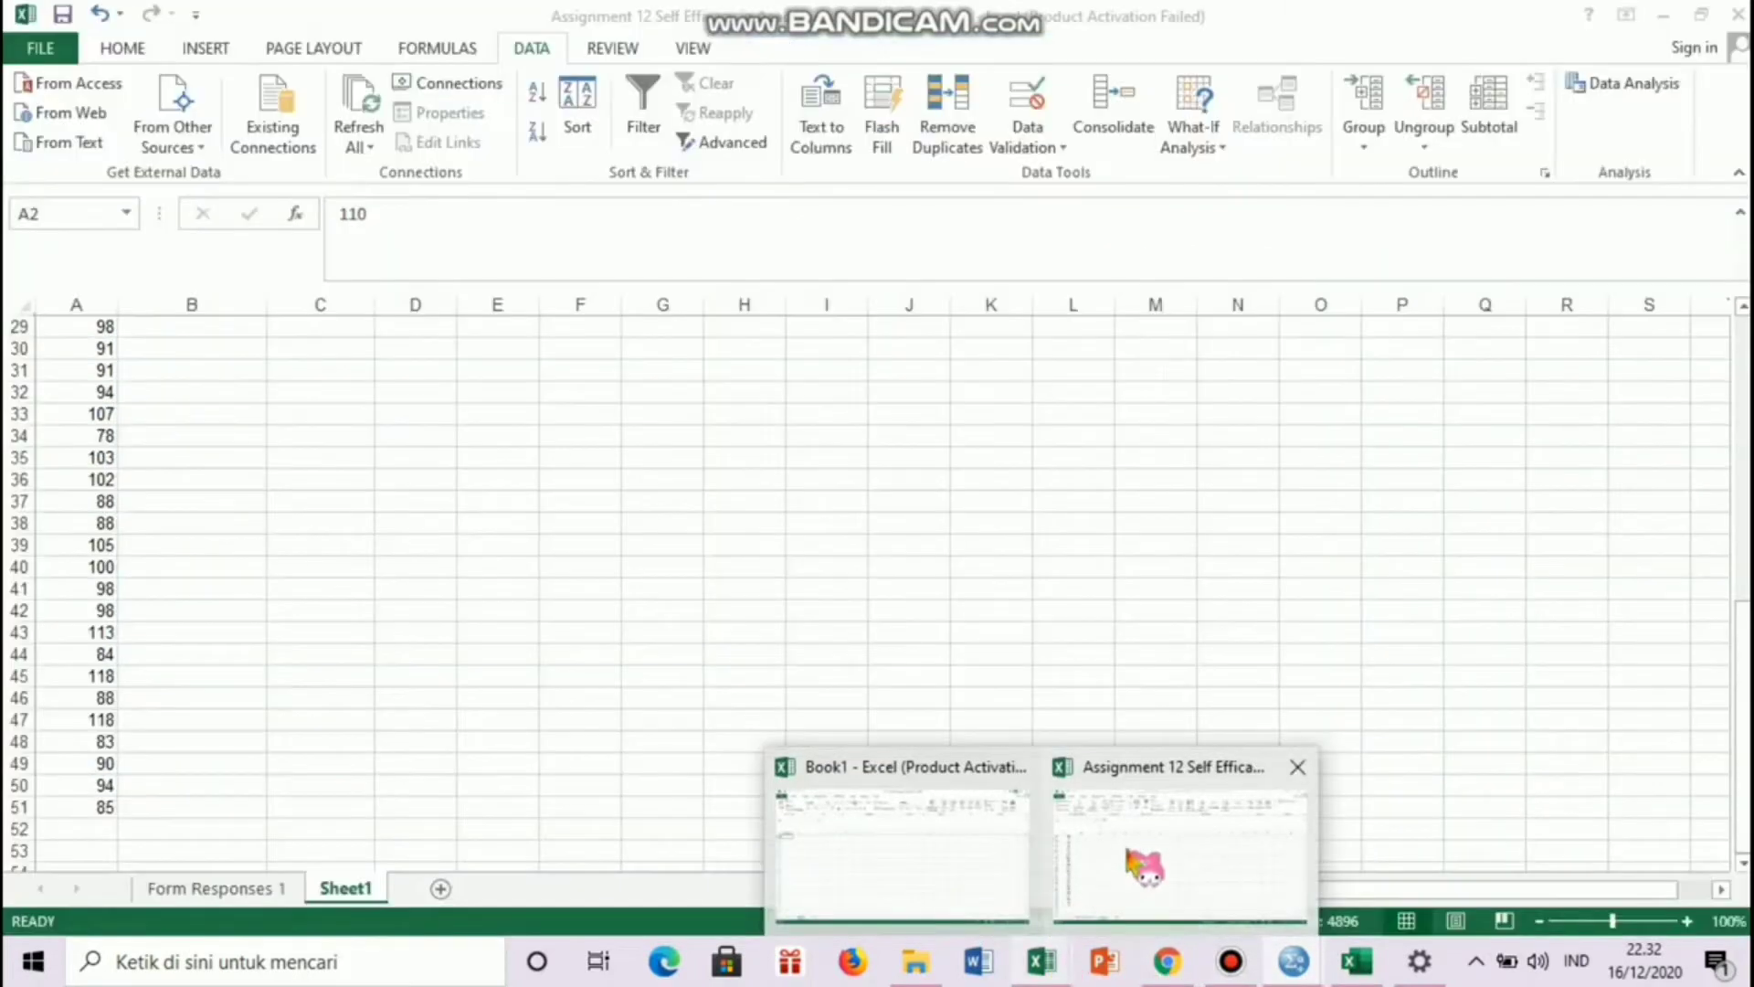
pyautogui.scroll(9, 637, 513)
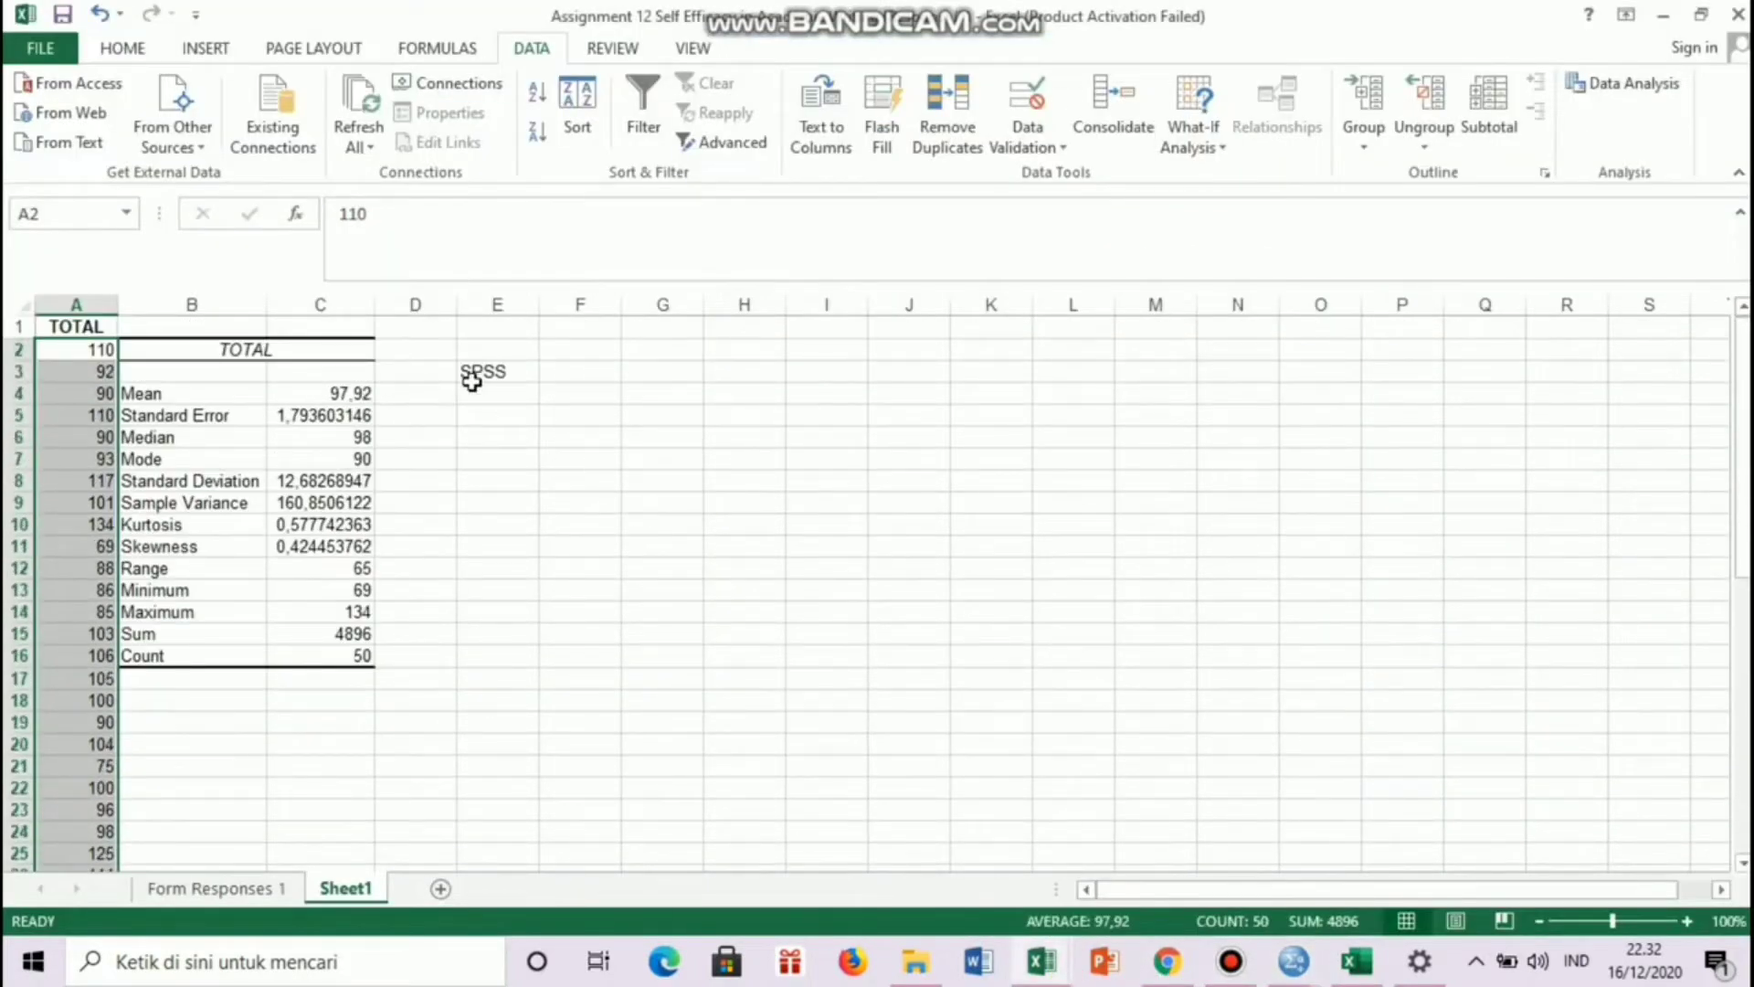
pyautogui.click(499, 411)
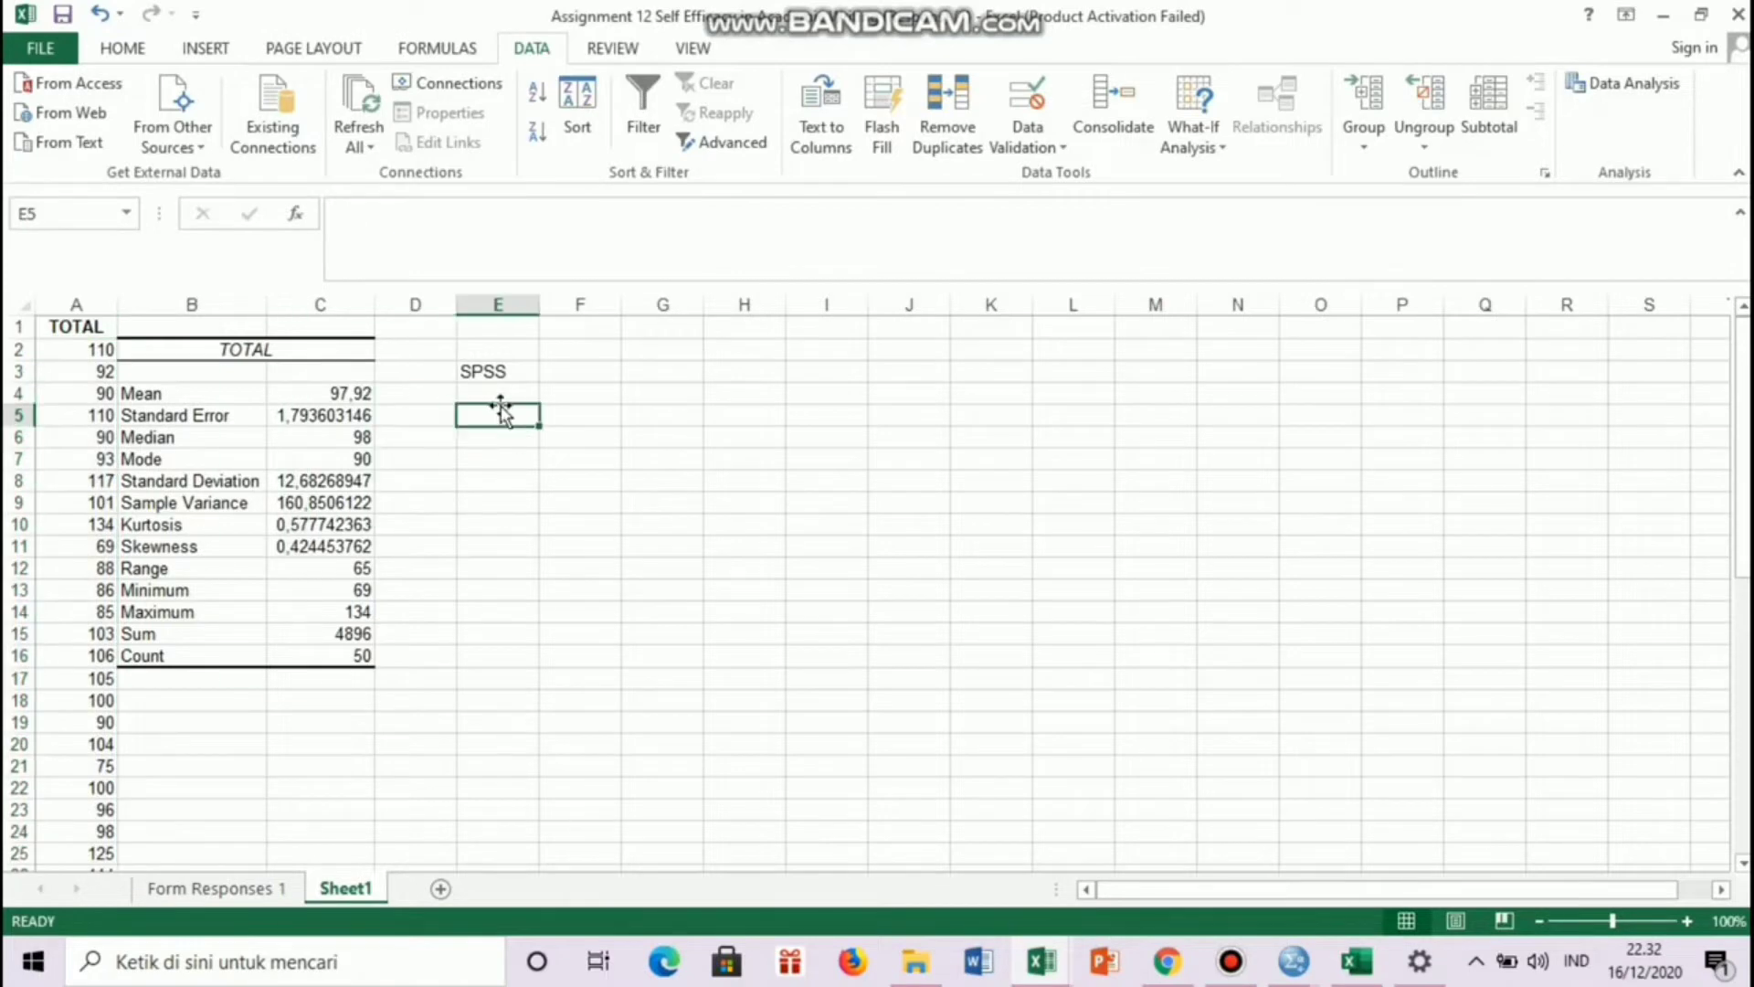
pyautogui.click(500, 407)
pyautogui.hotkey('ctrl', 'v')
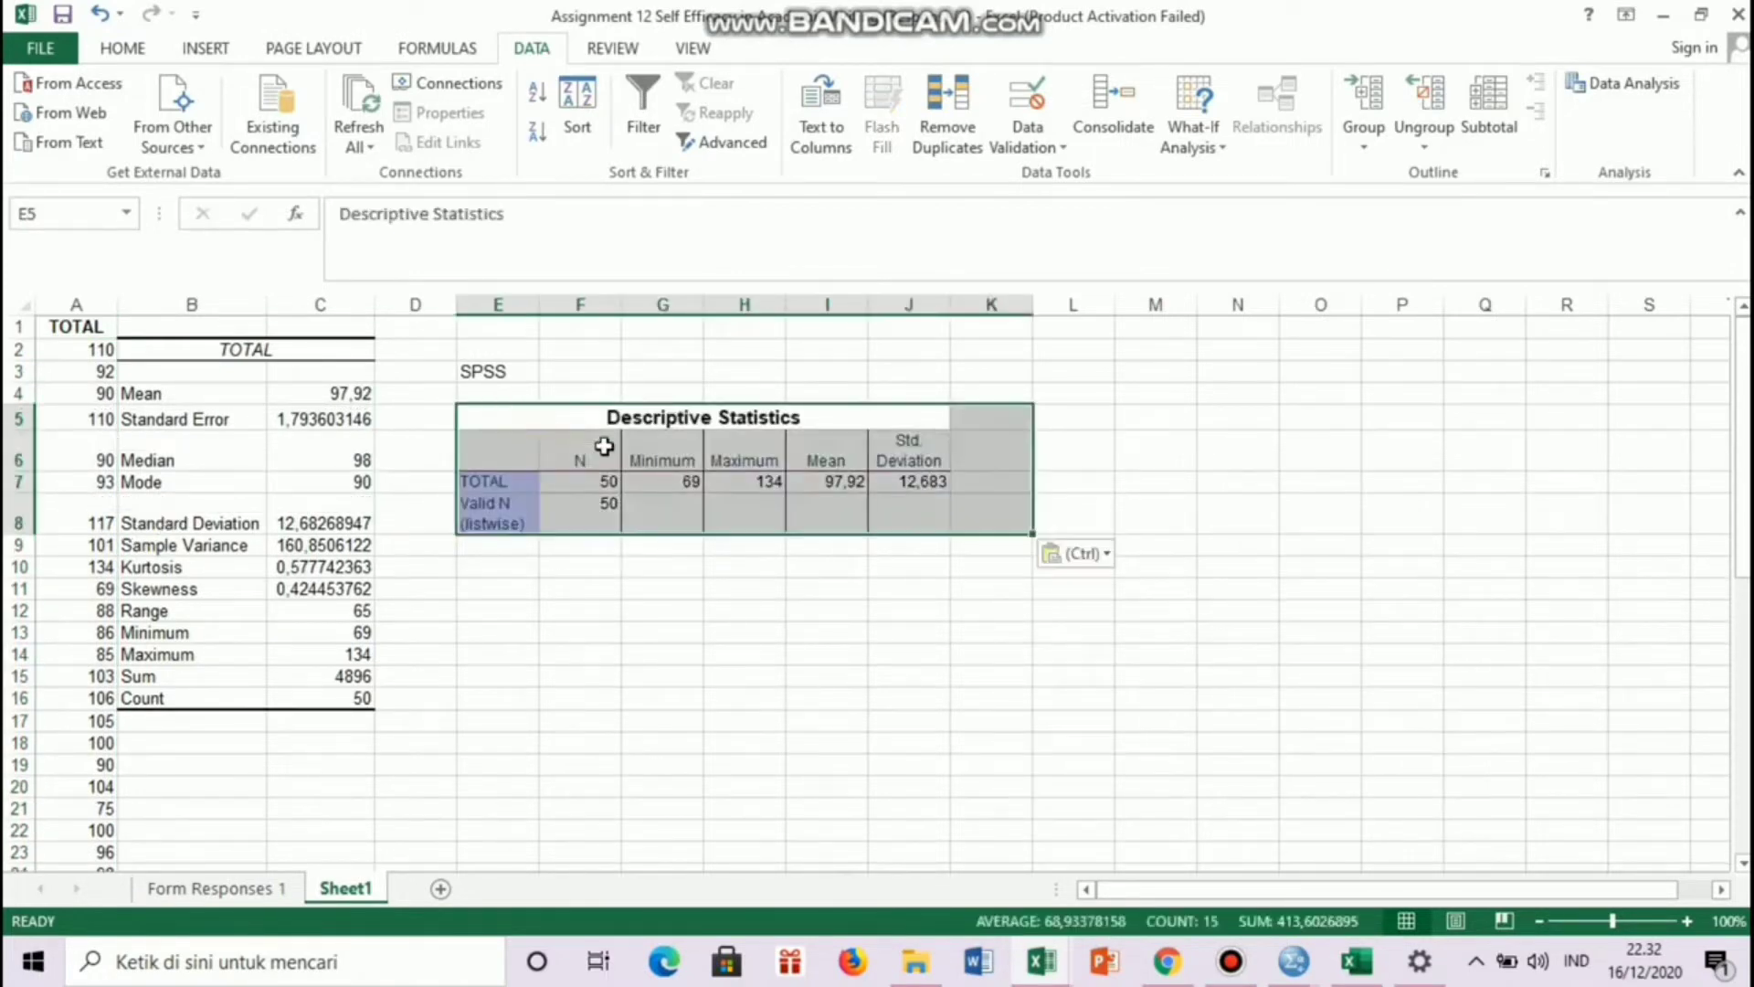
pyautogui.click(676, 489)
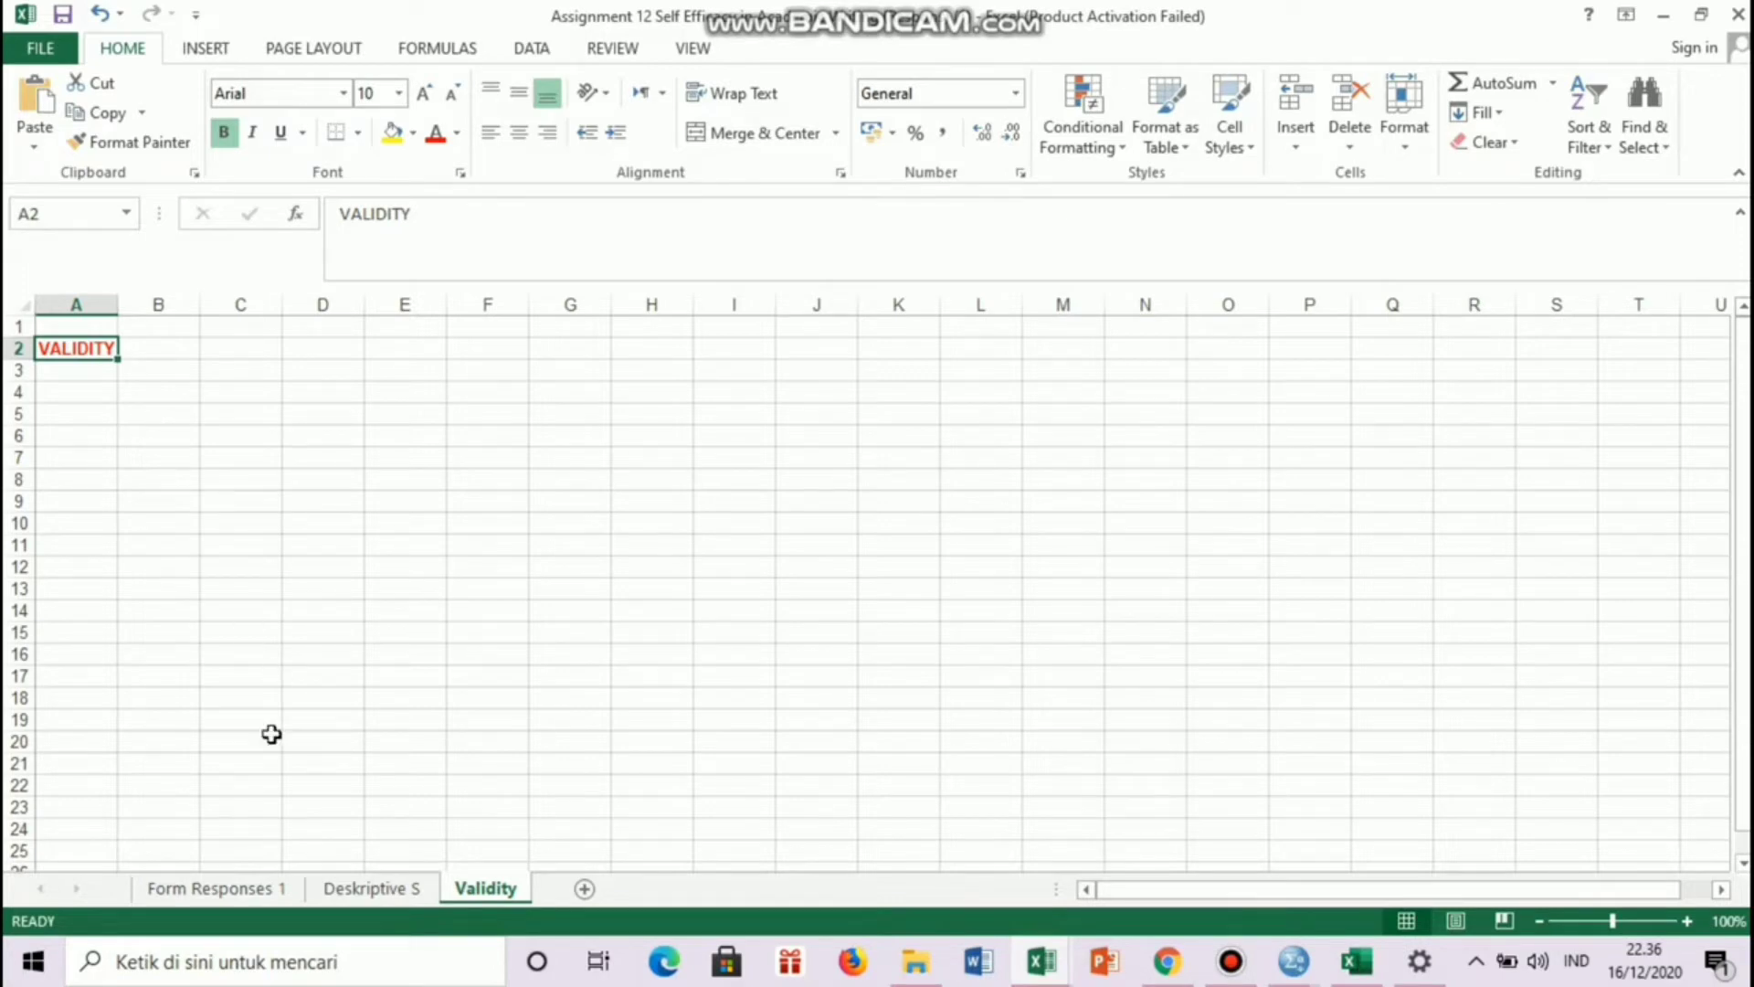
# - Copy all questionnaire item scores and totals in D2:AH51 on the Form Responses 1 sheet
pyautogui.click(233, 891)
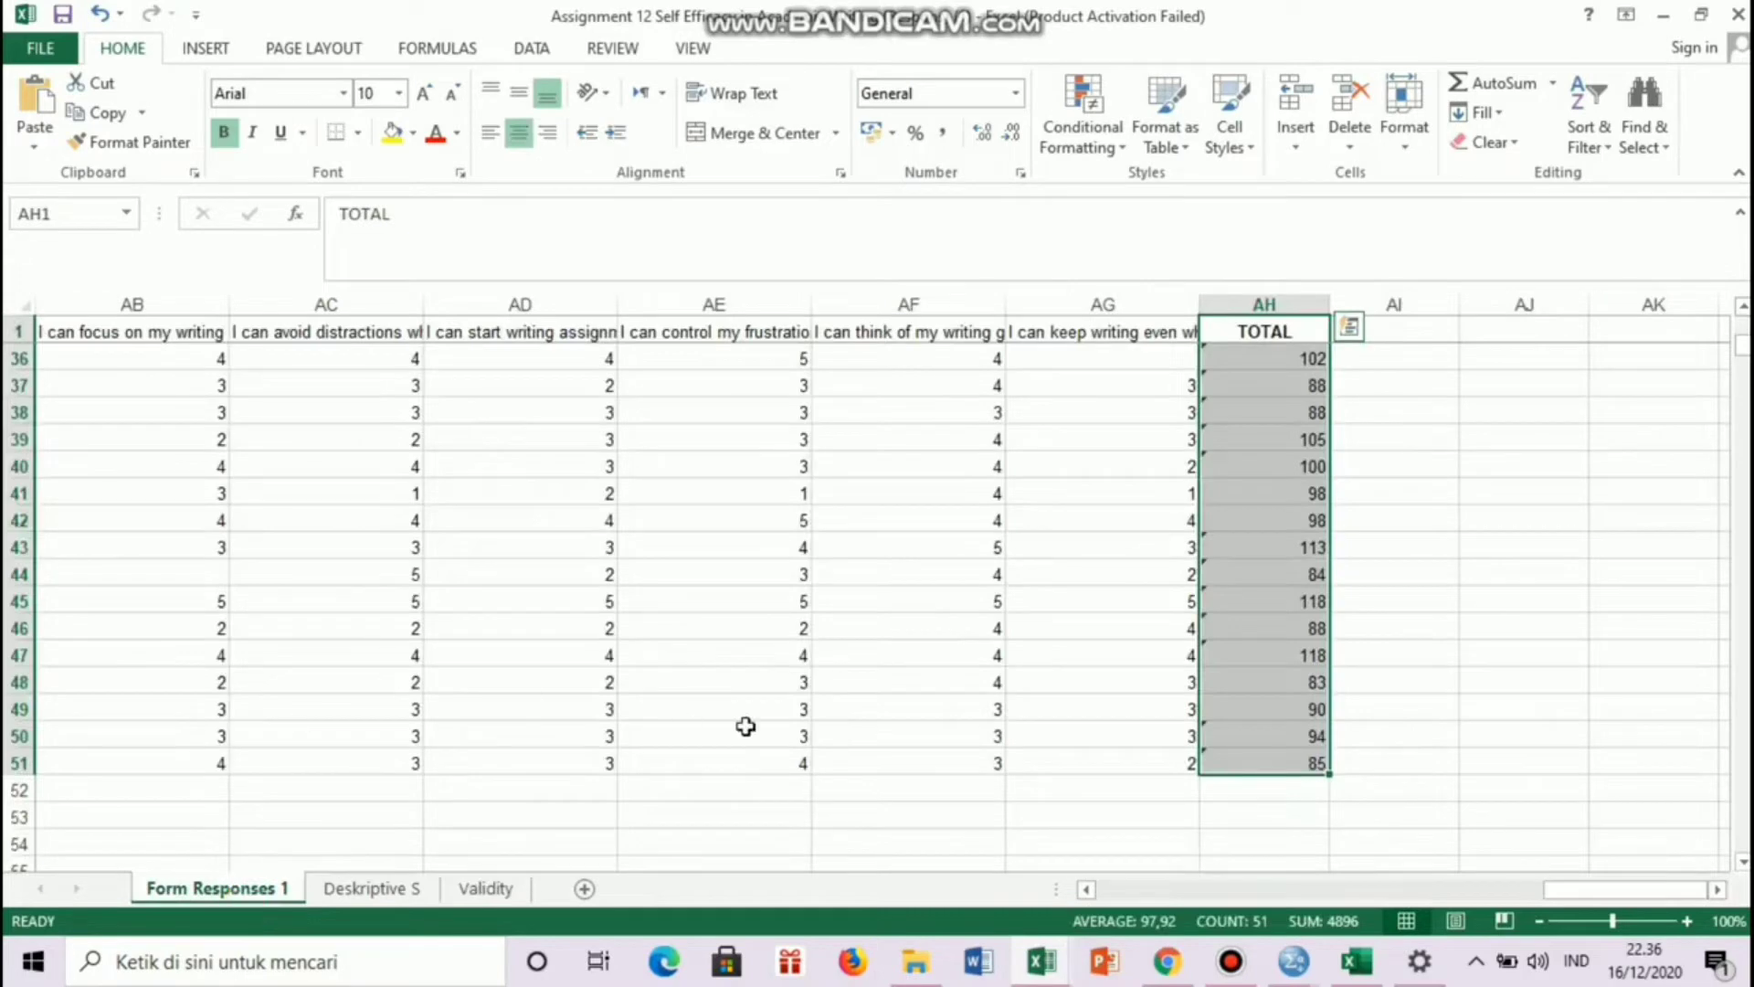
pyautogui.click(682, 702)
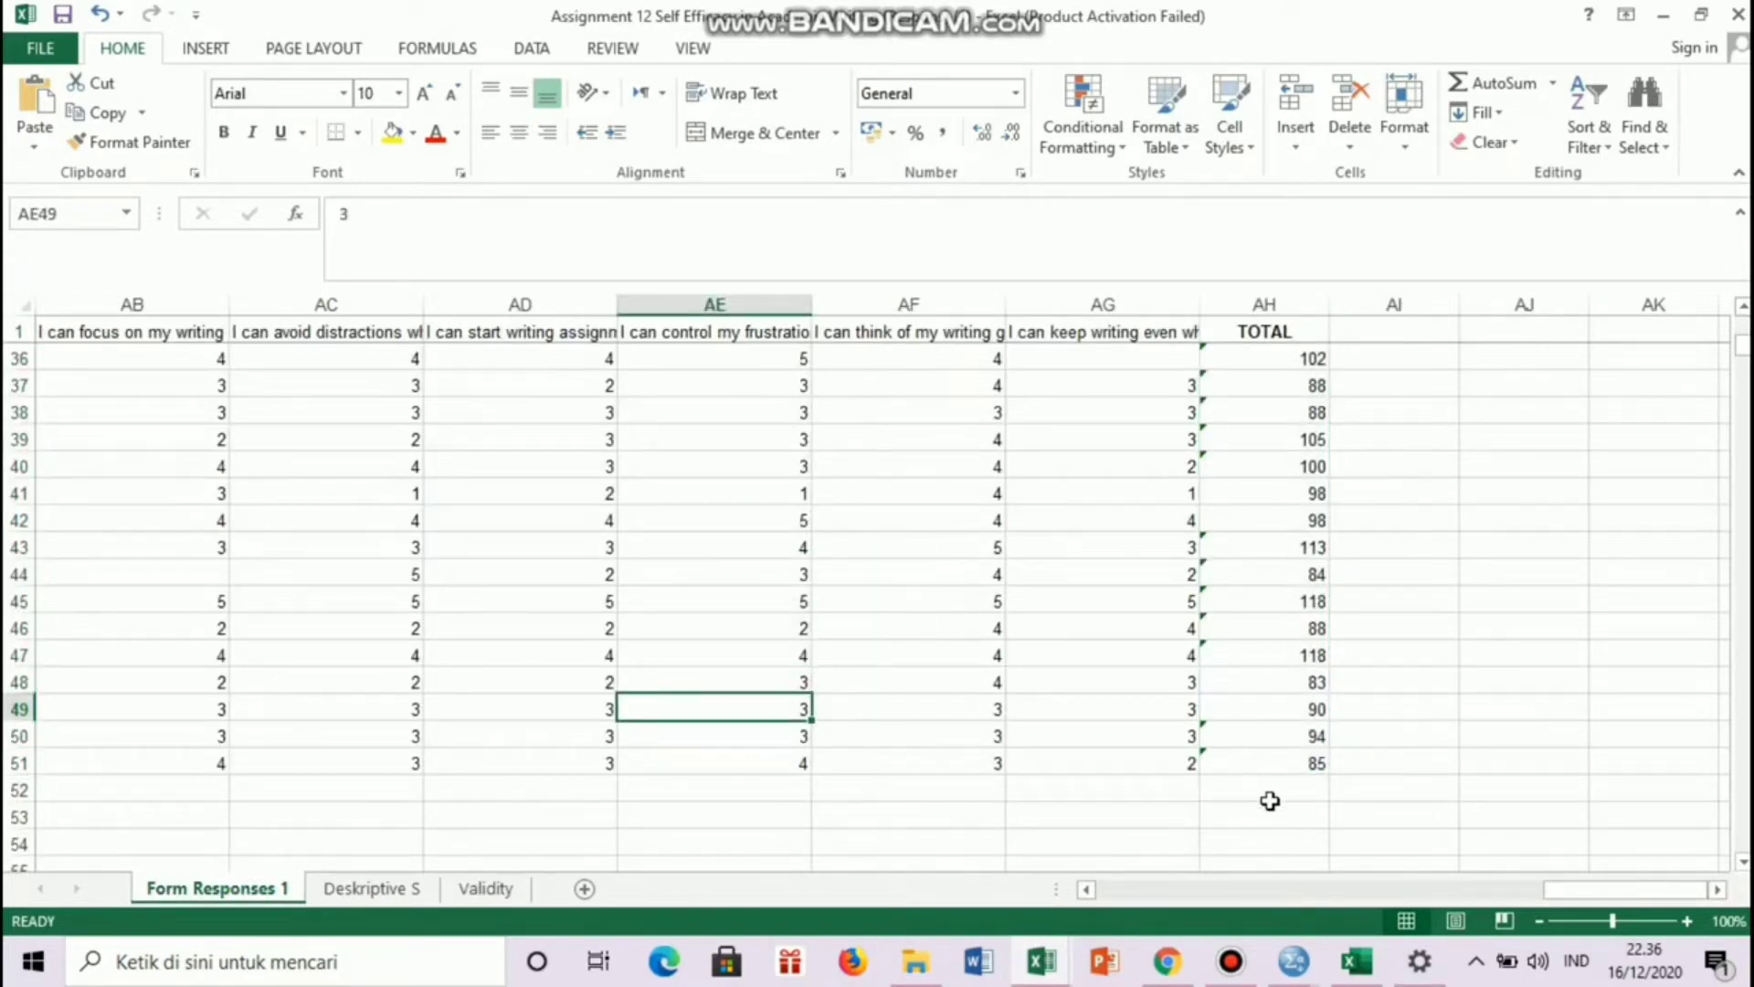
pyautogui.moveTo(1614, 898); pyautogui.dragTo(1087, 900)
pyautogui.scroll(11, 562, 451)
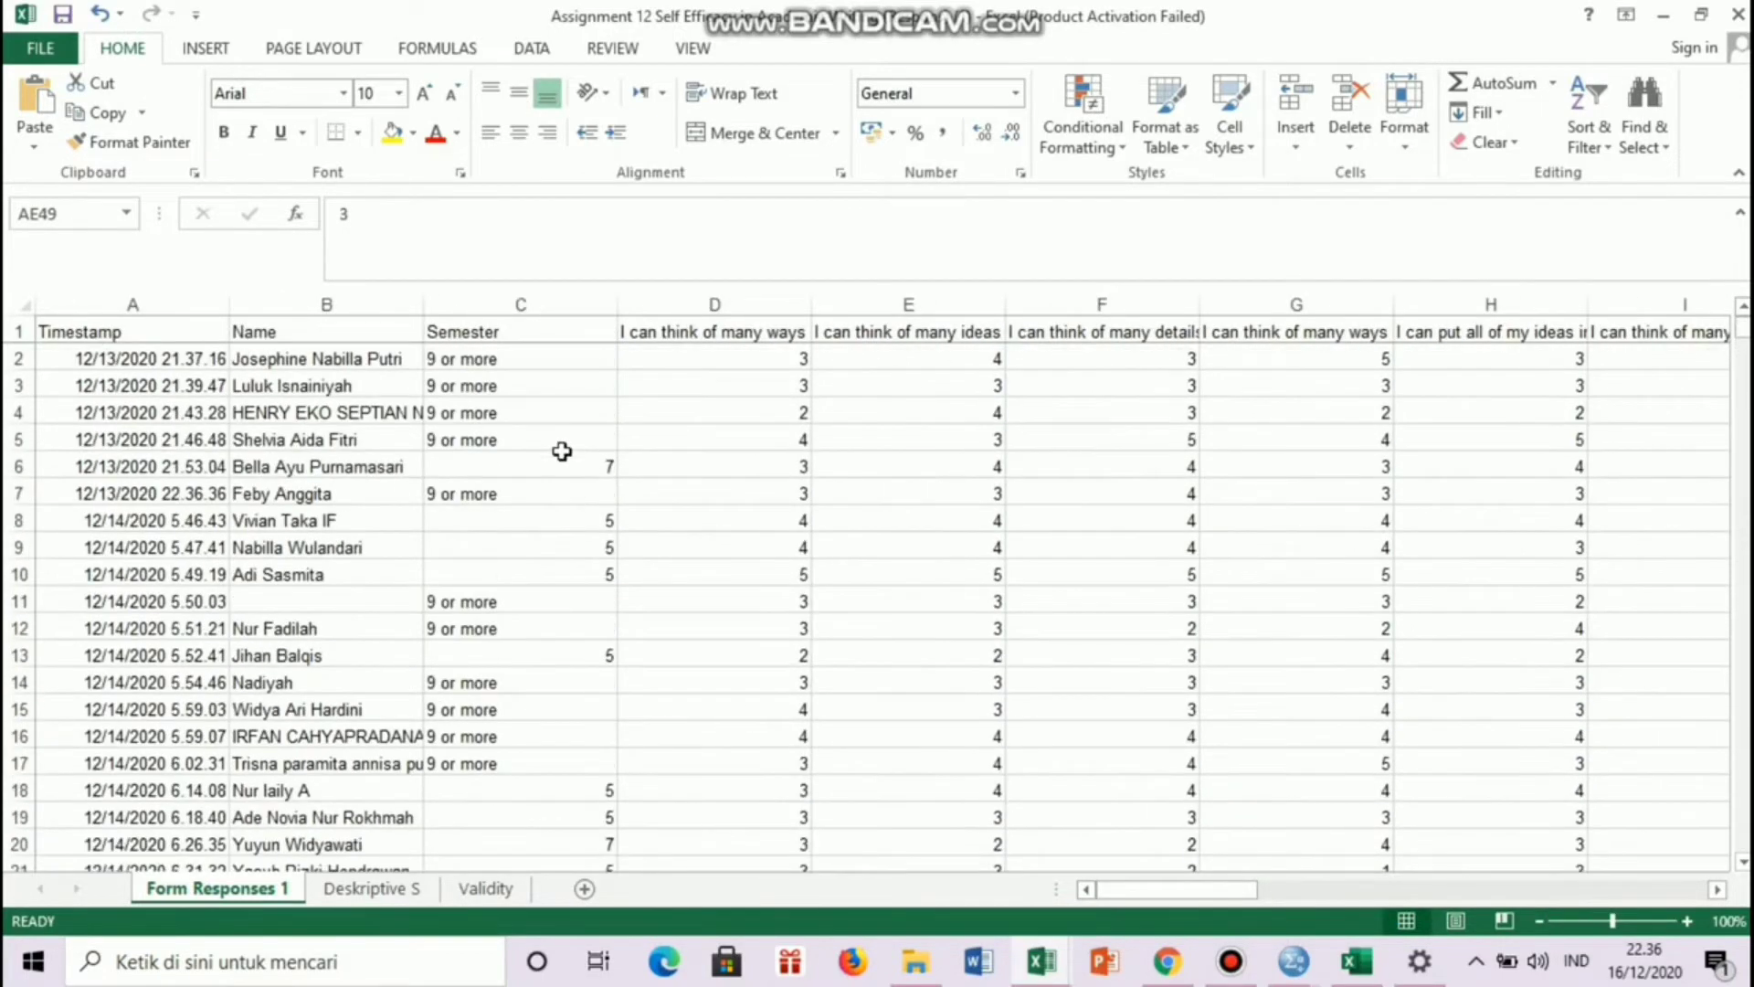
pyautogui.moveTo(795, 357); pyautogui.dragTo(1233, 791)
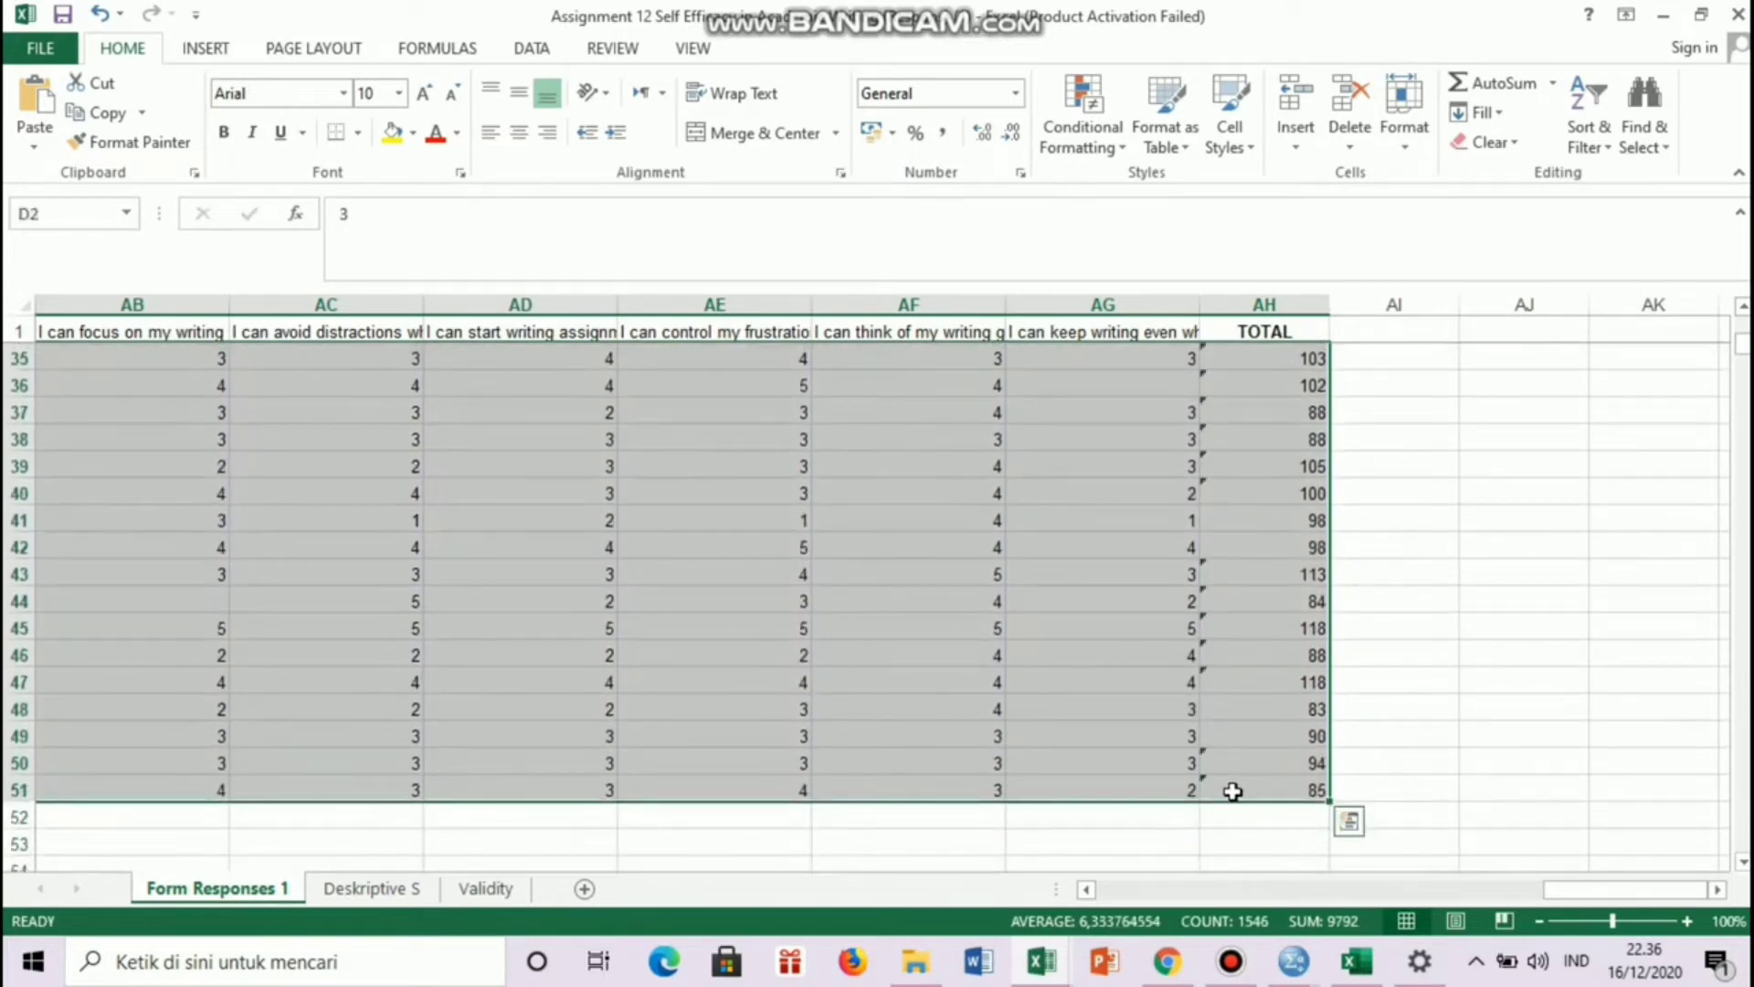
pyautogui.hotkey('ctrl', 'c')
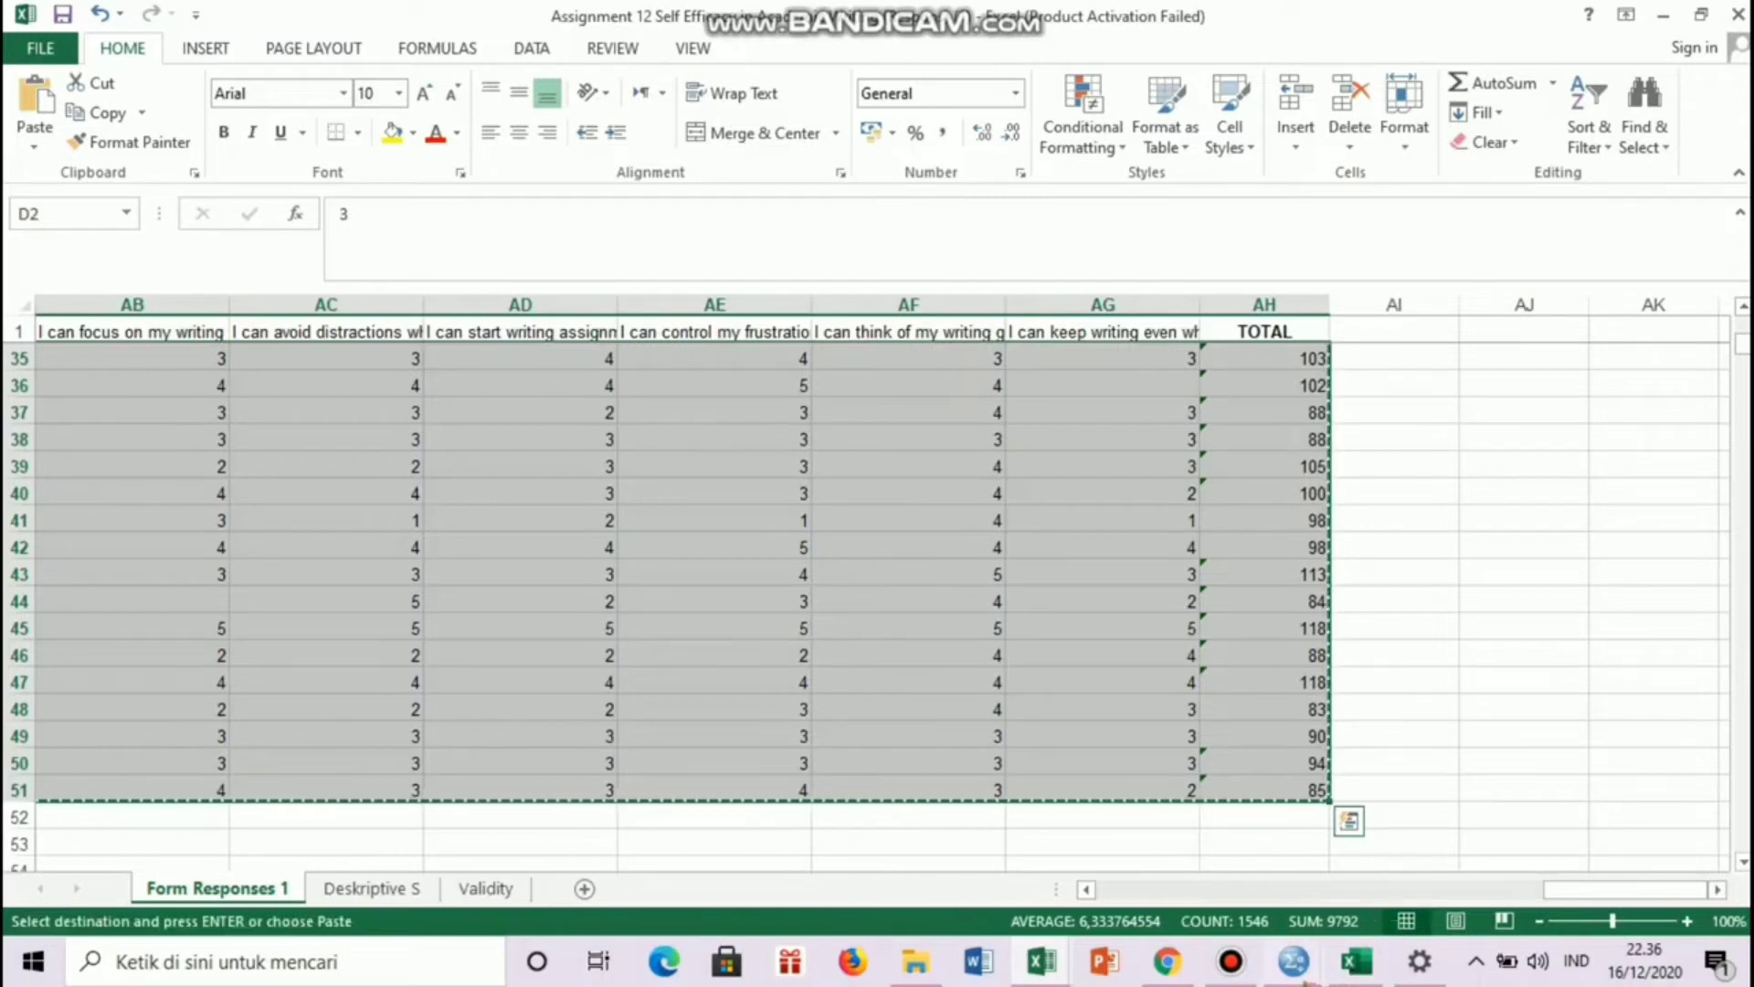
# - Switch to the empty SPSS data editor and paste the copied scores starting at the first cell
pyautogui.moveTo(1302, 977)
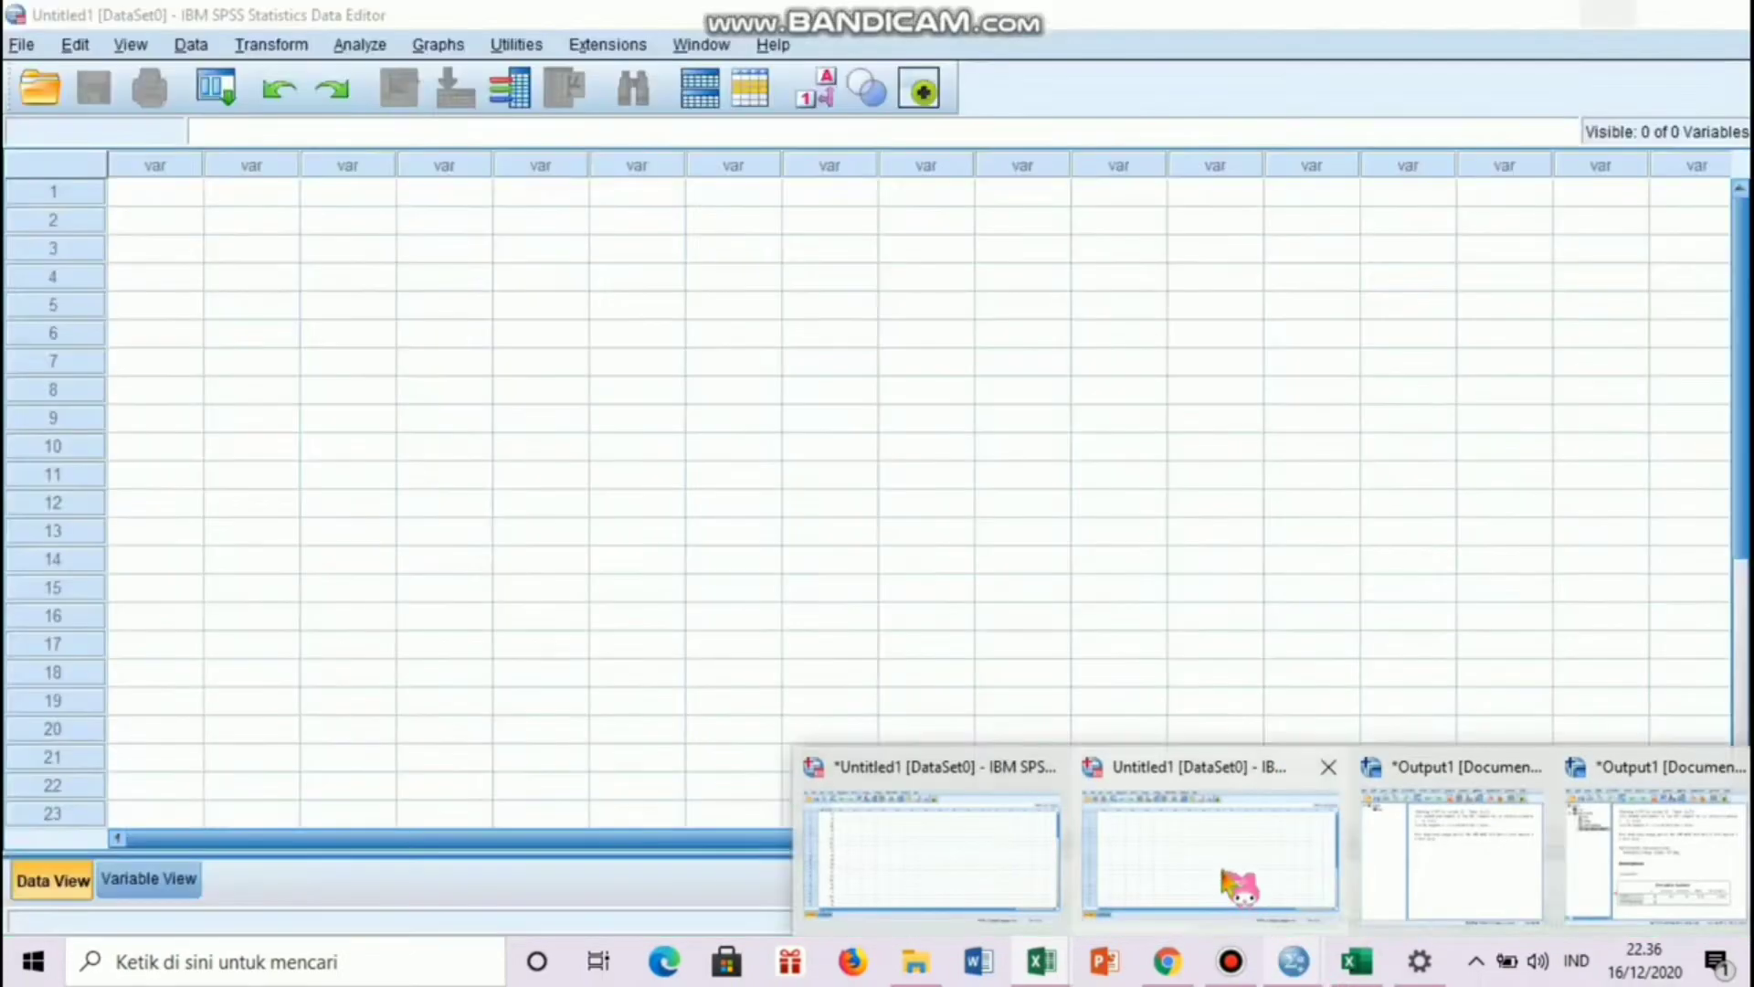
pyautogui.click(1225, 877)
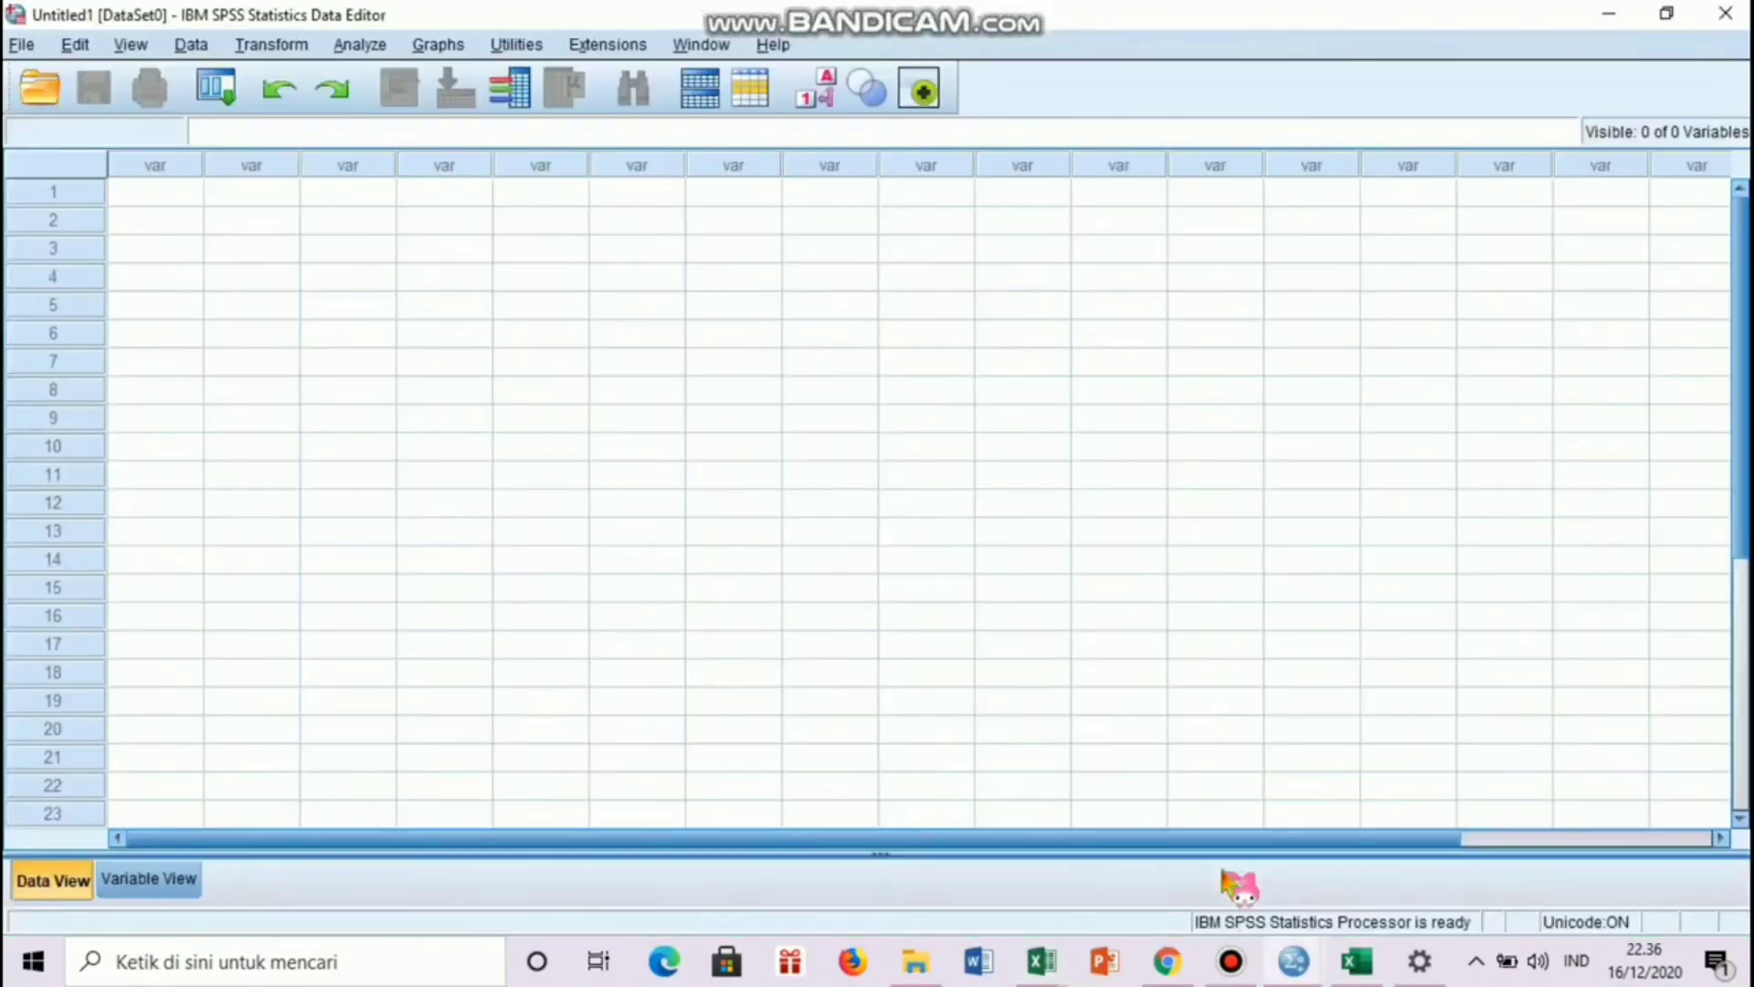
pyautogui.click(160, 194)
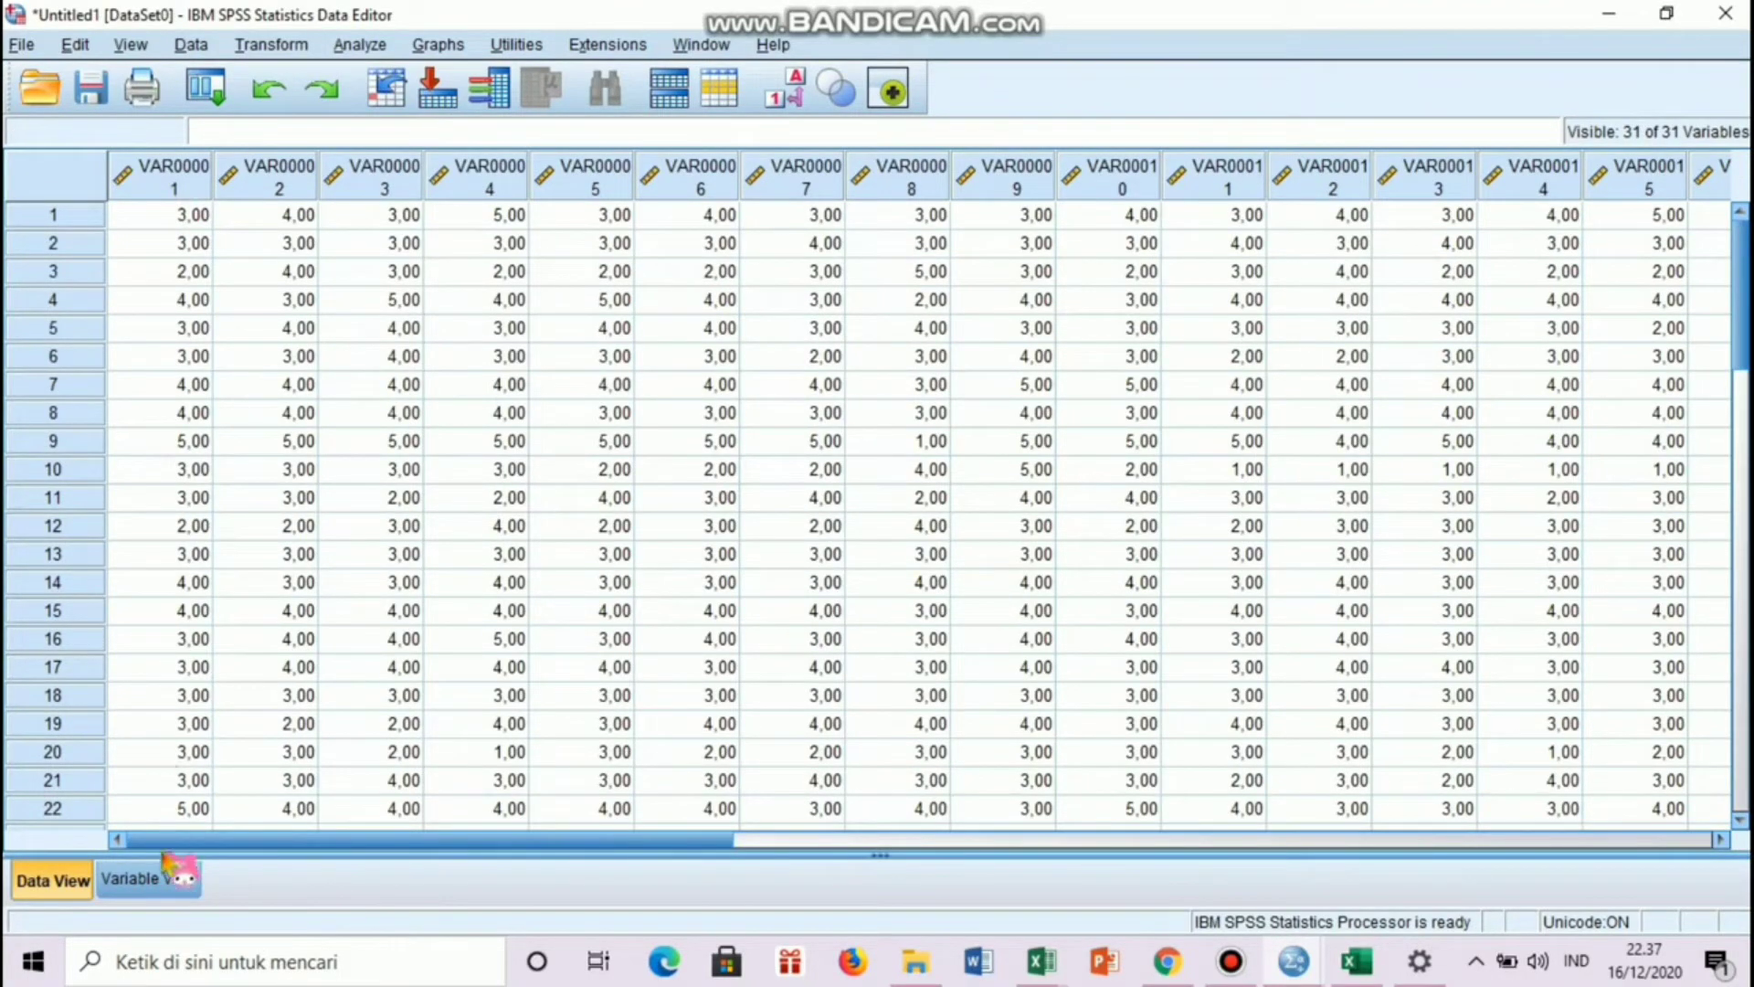
# - Replace the prefix VAR000 with X in all variable names in the SPSS variable list
pyautogui.click(151, 879)
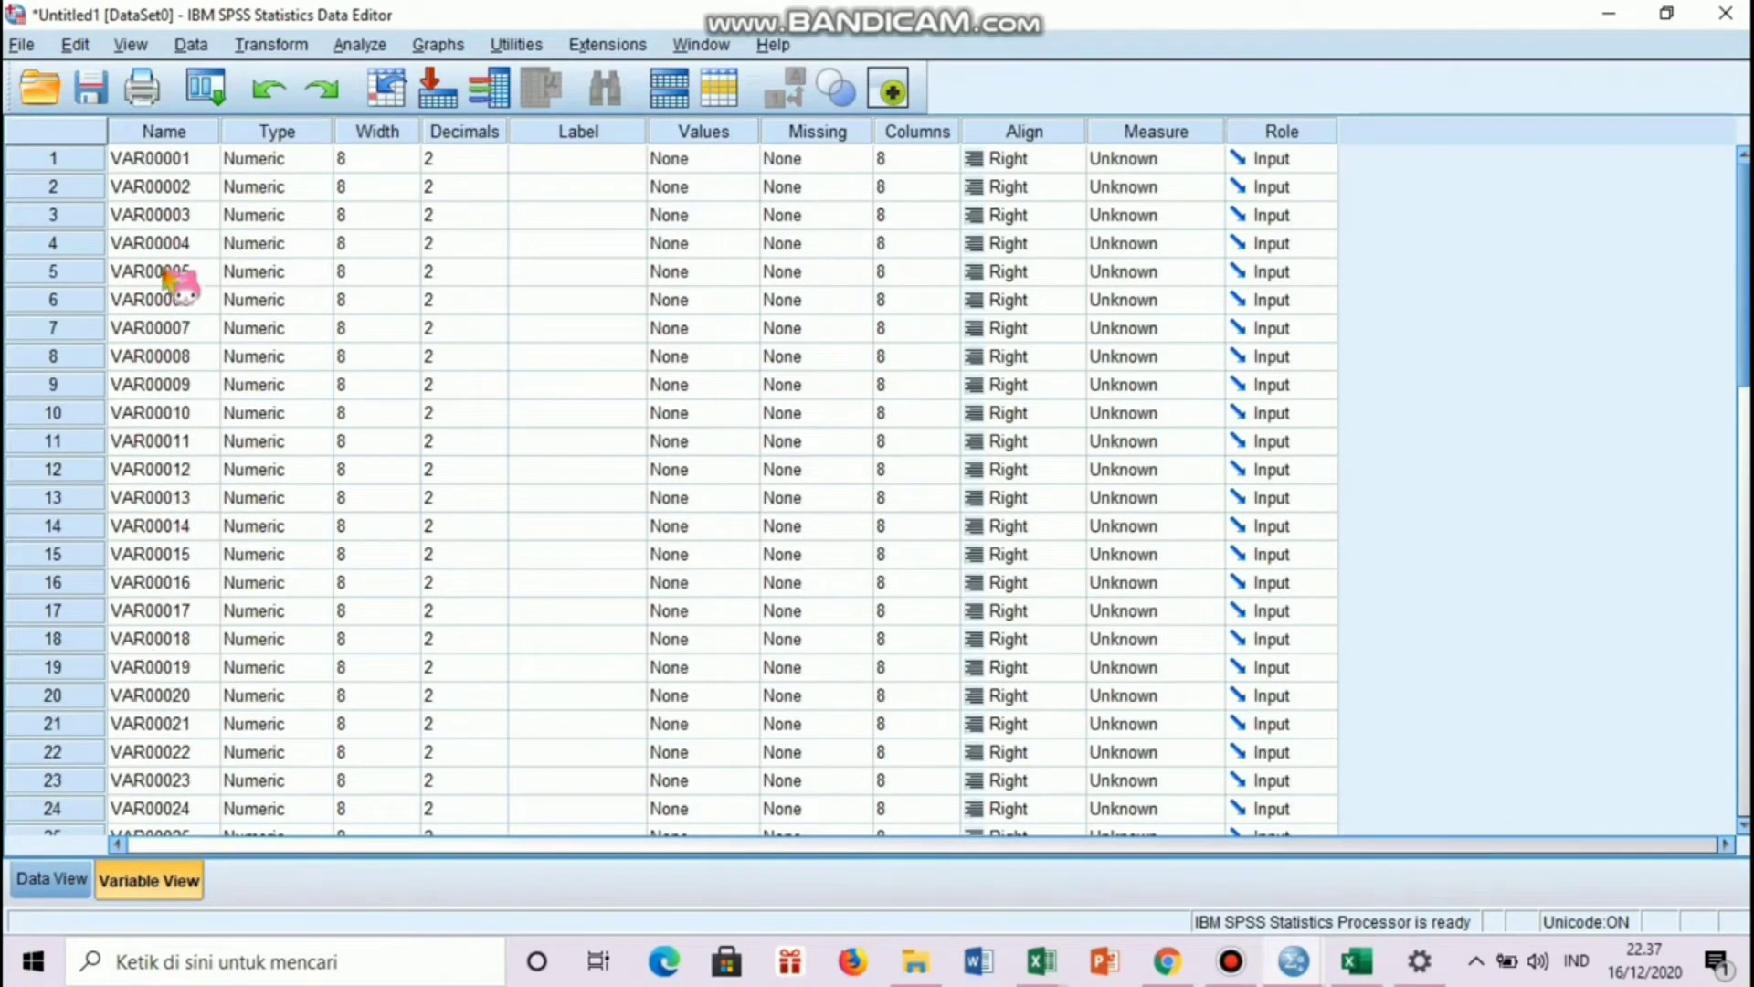
pyautogui.click(151, 160)
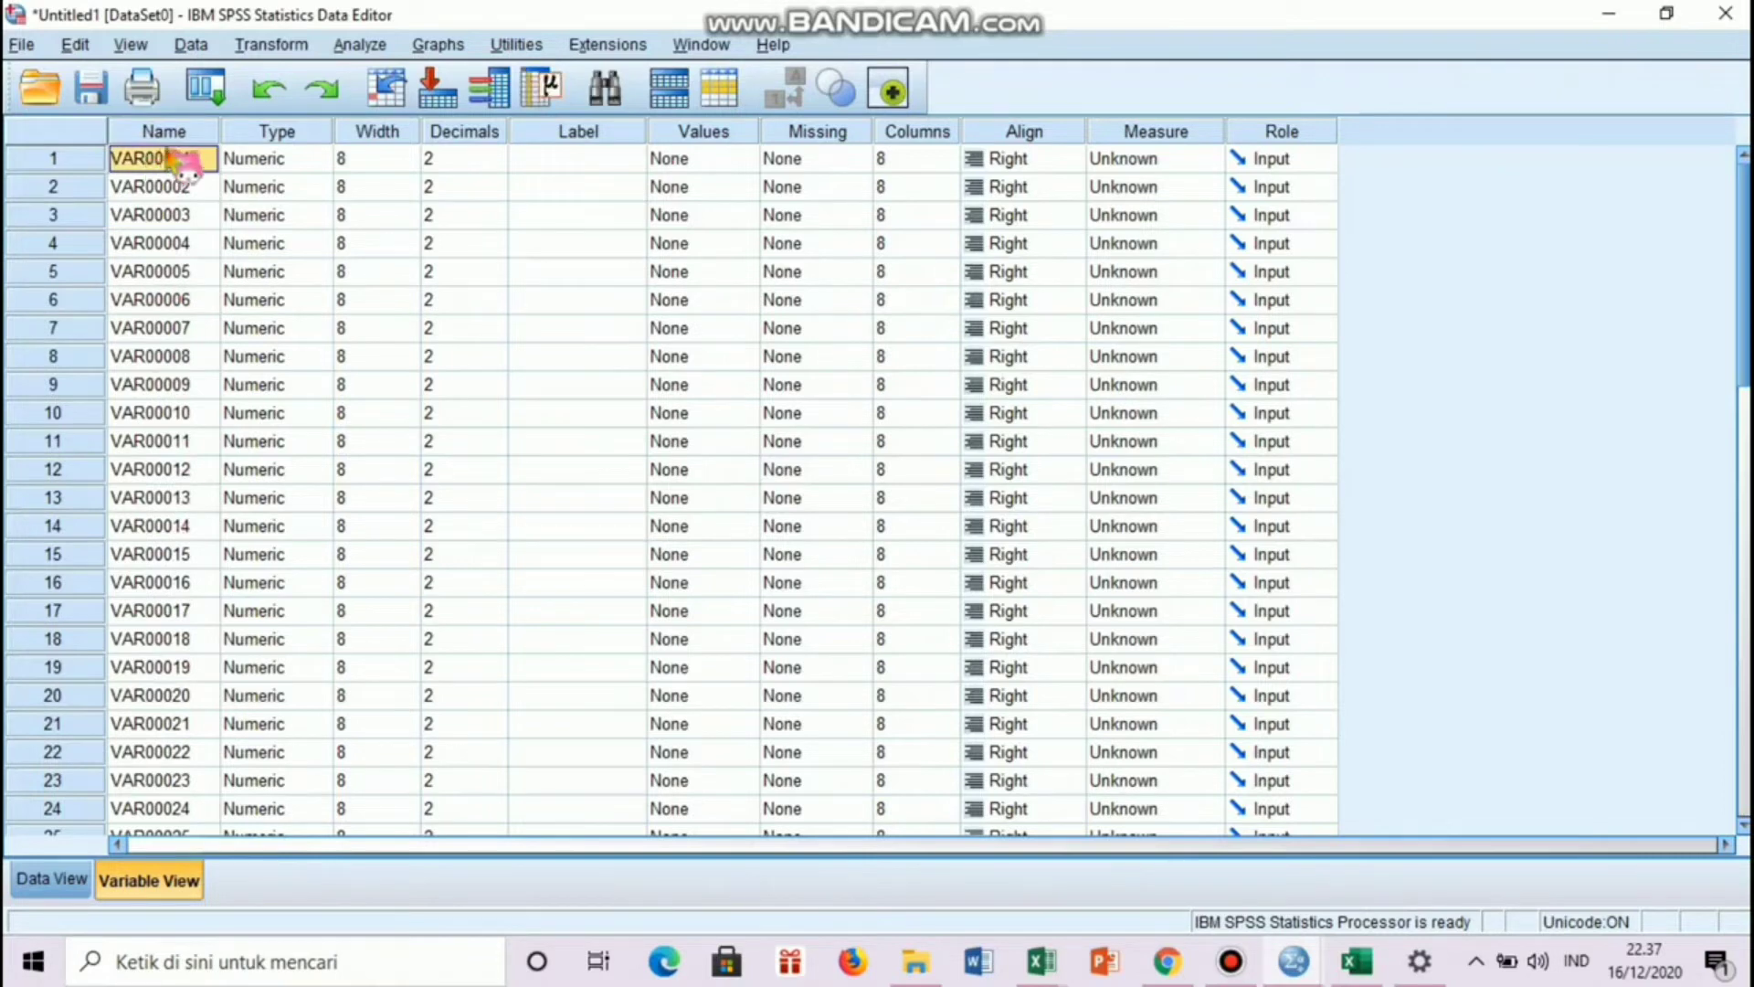
pyautogui.click(184, 133)
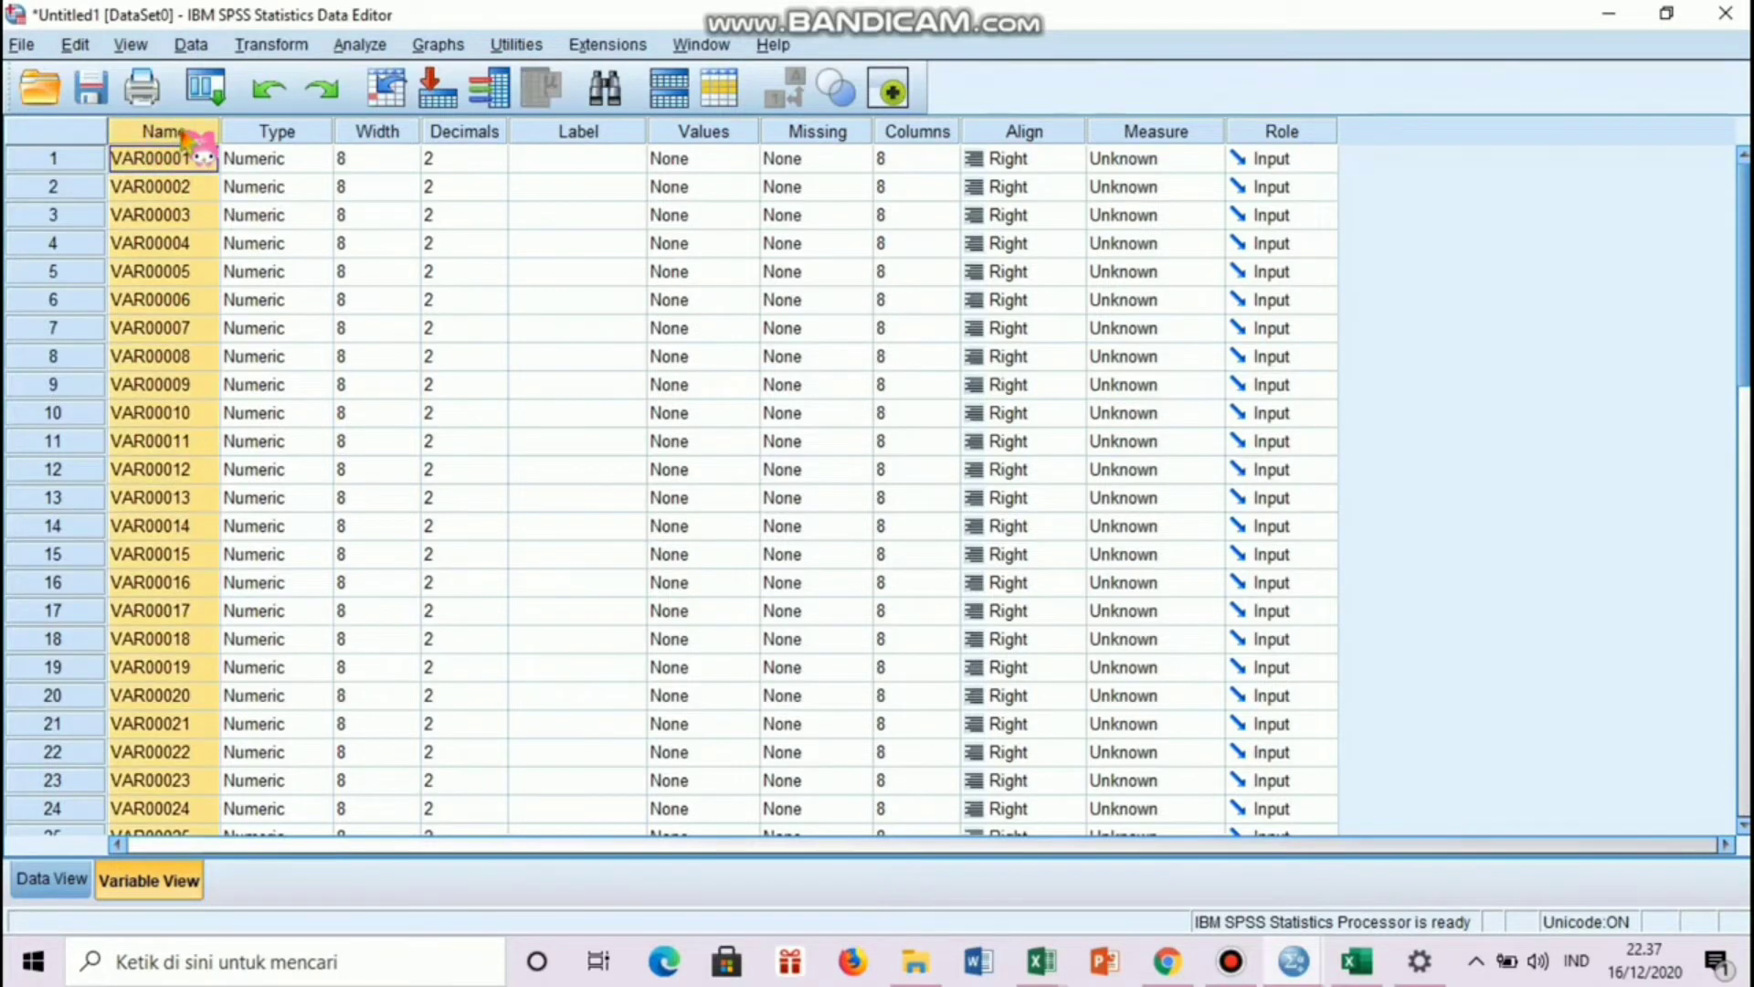
pyautogui.hotkey('ctrl', 'f')
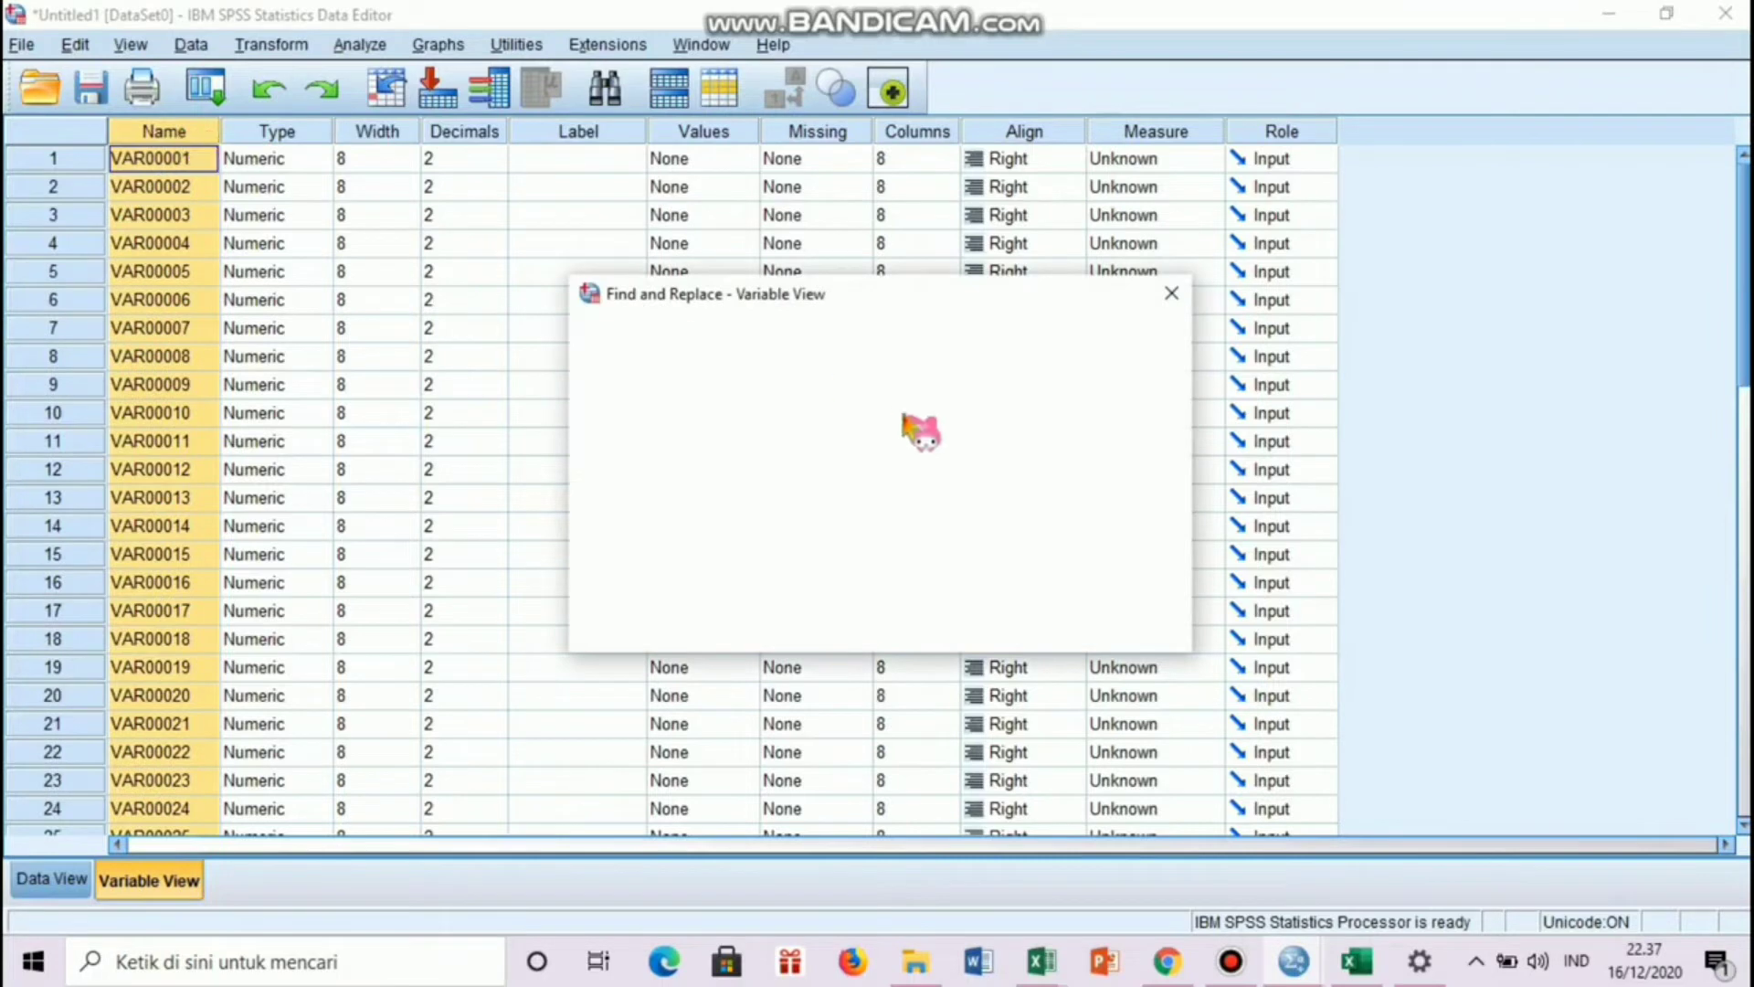
pyautogui.click(671, 354)
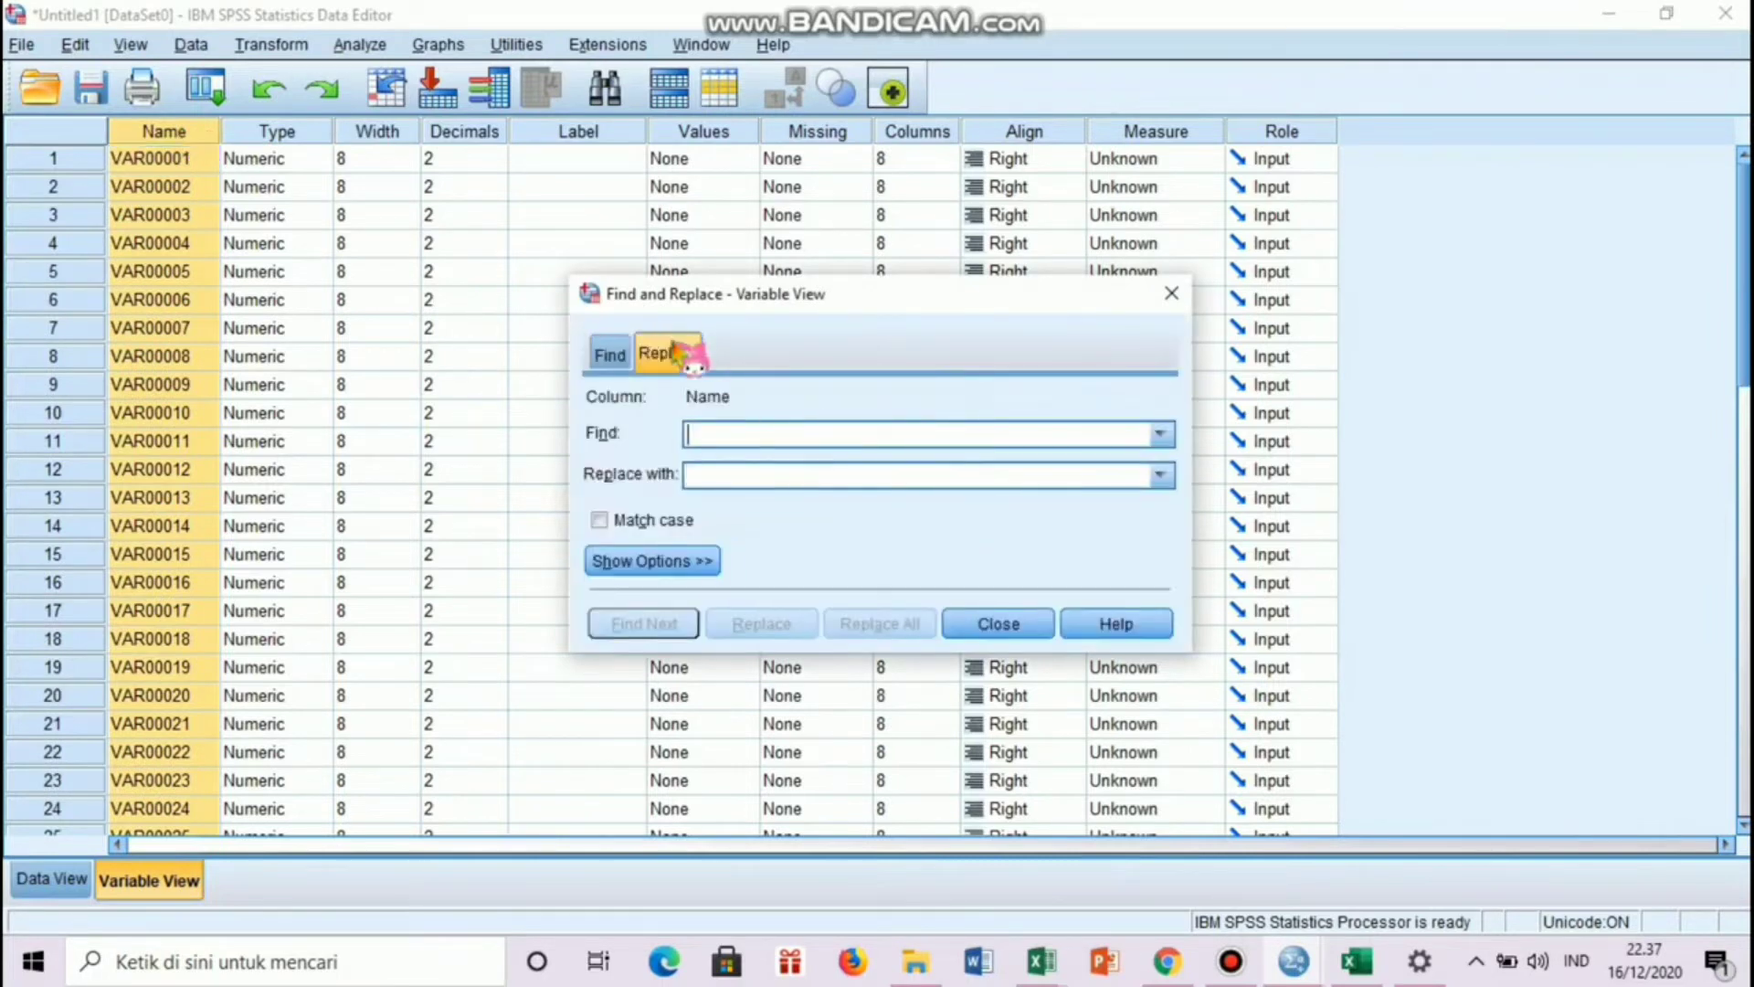
pyautogui.click(759, 434)
pyautogui.write('V')
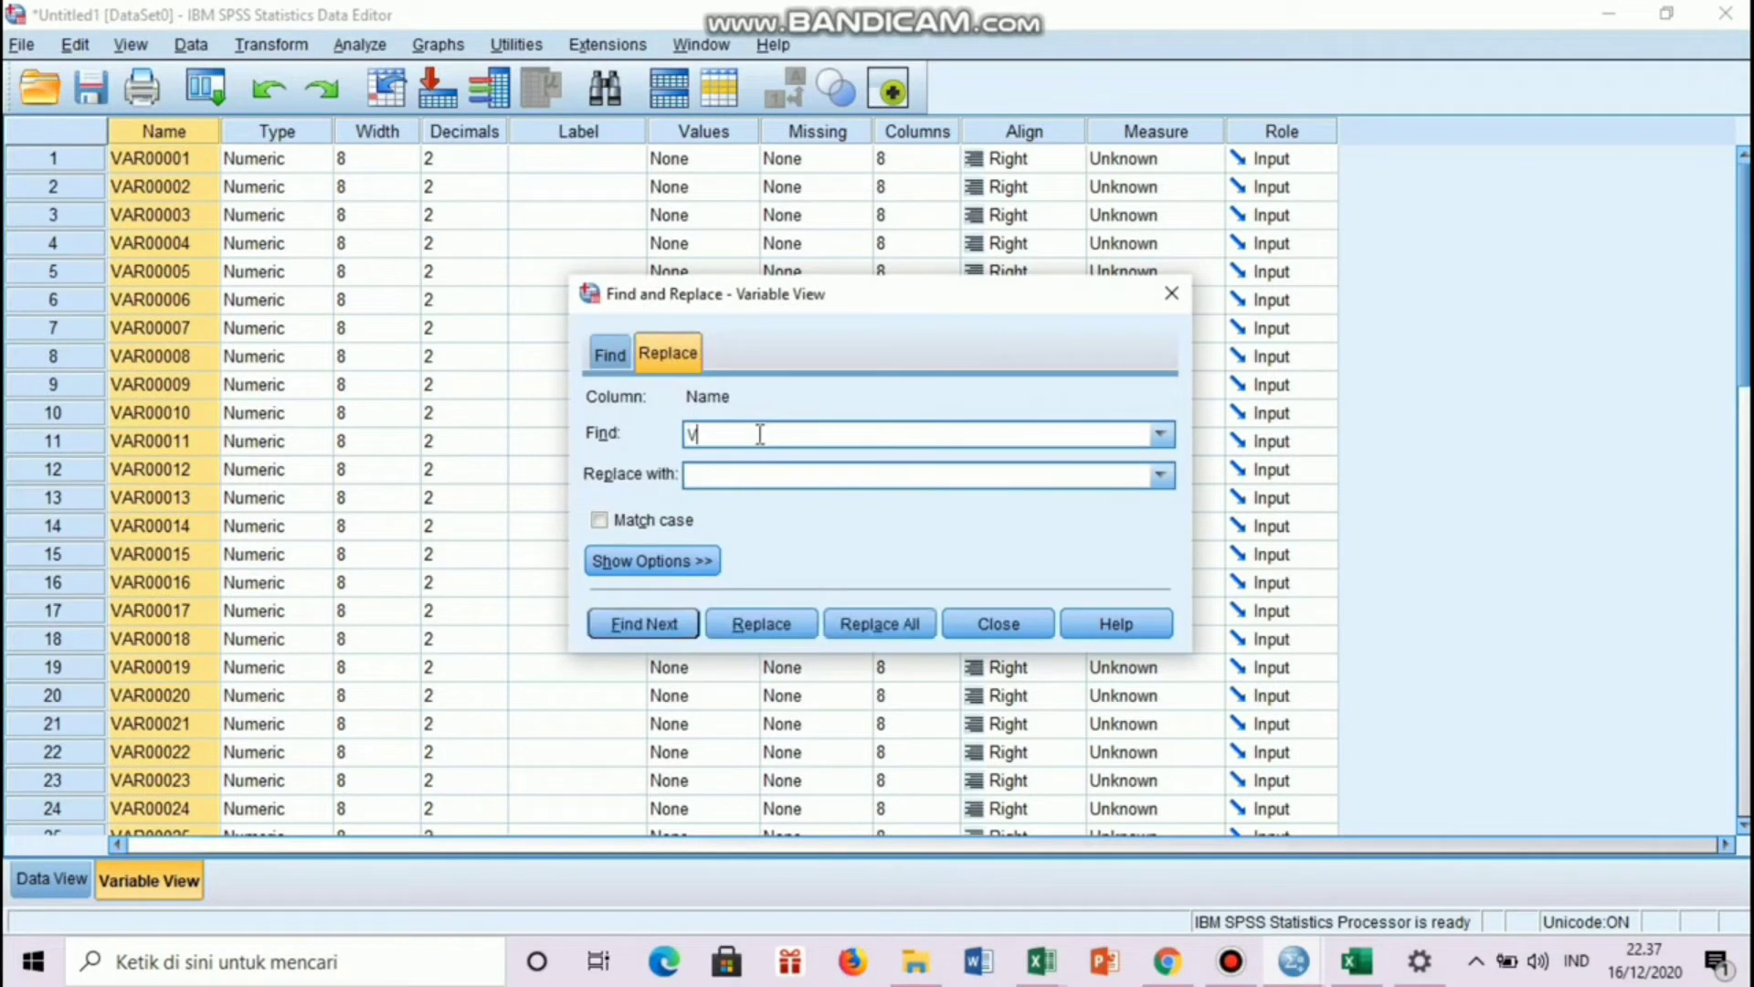
pyautogui.write('AR000')
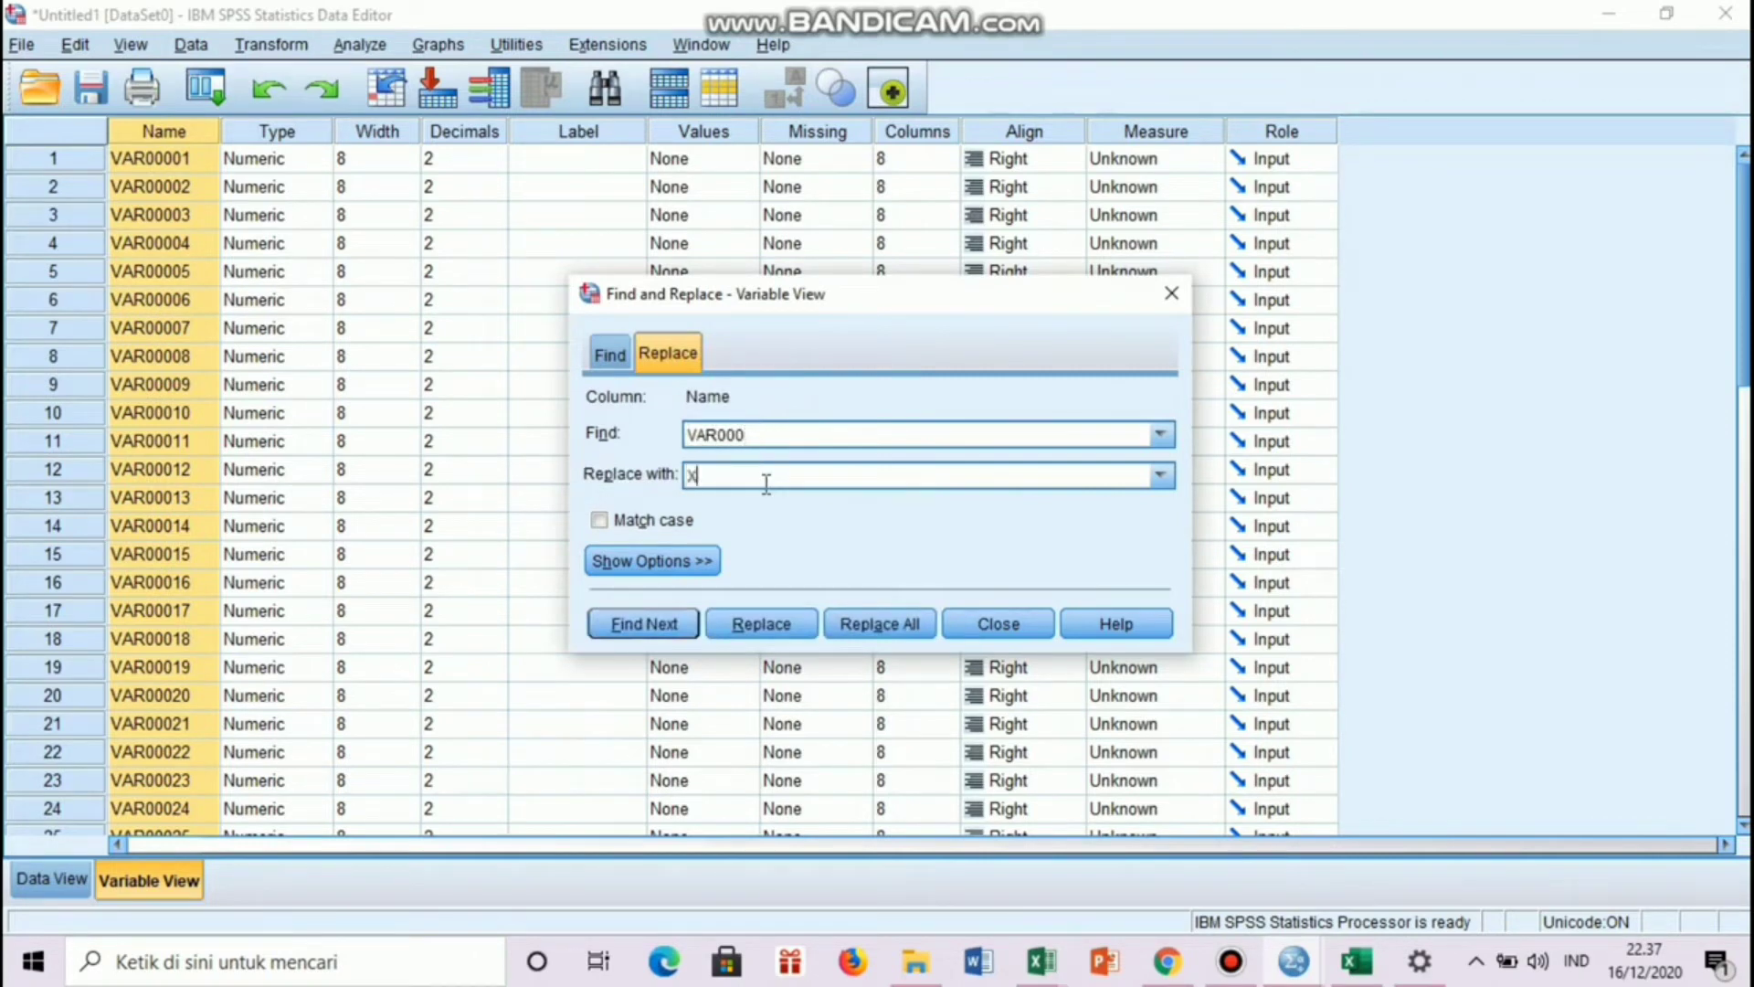
pyautogui.click(880, 624)
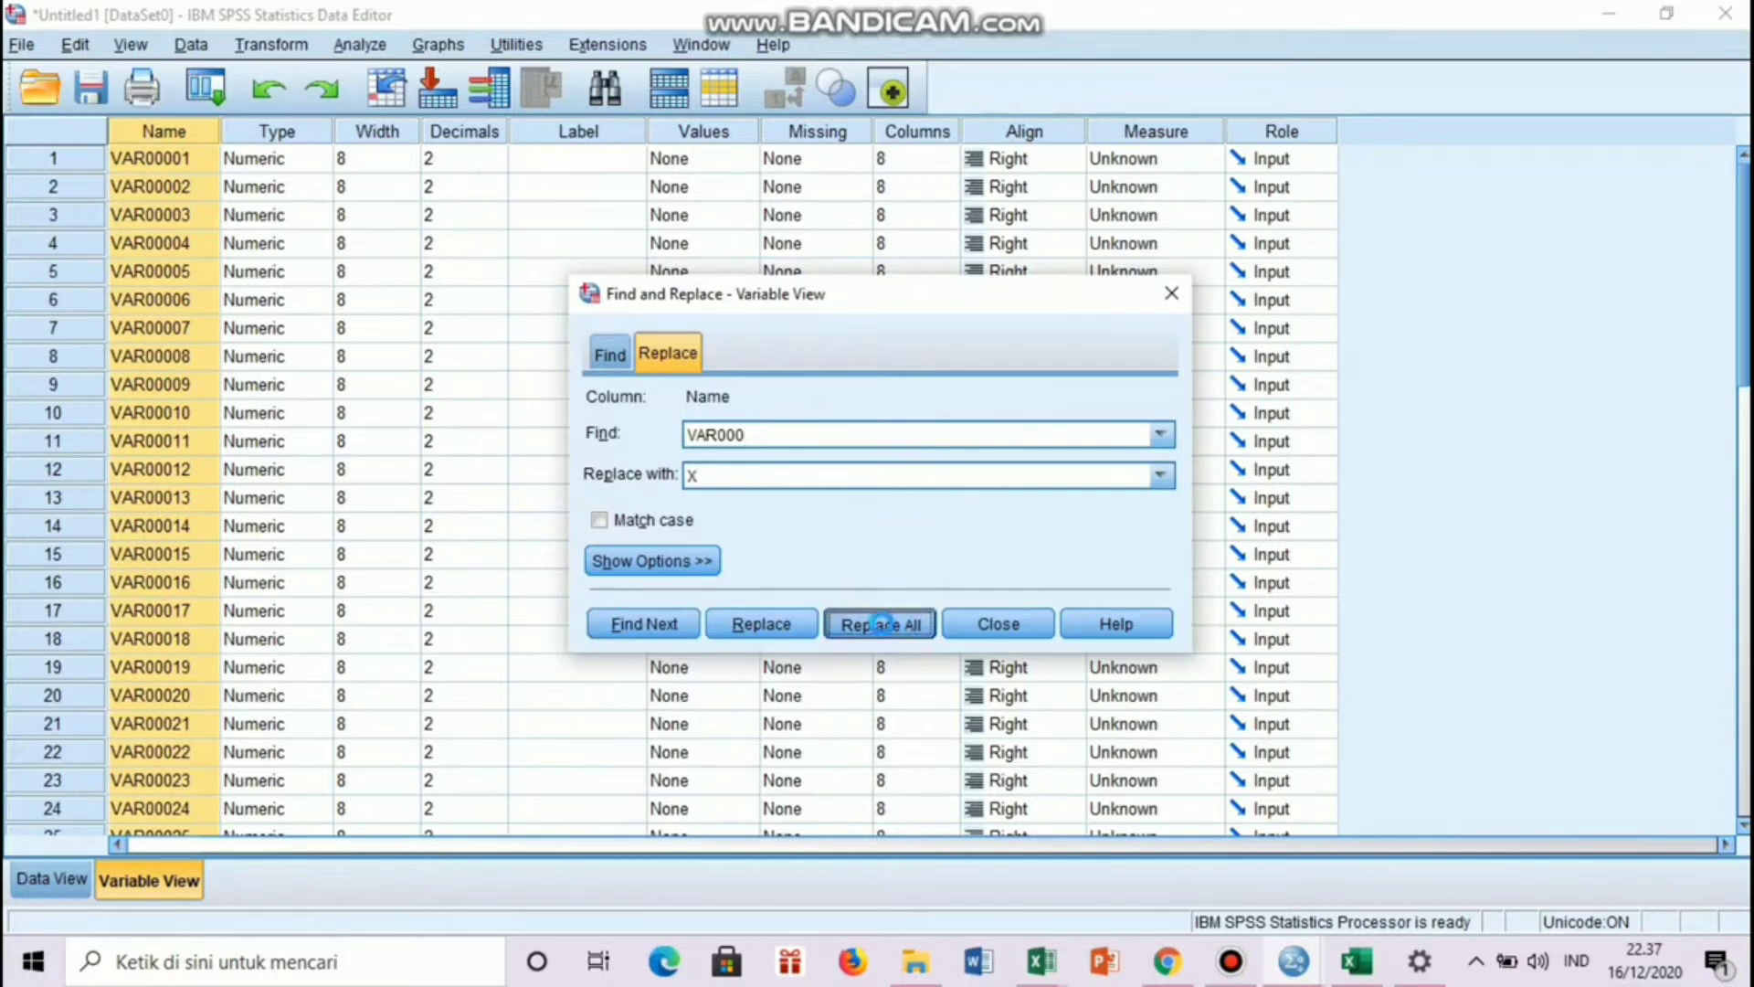
pyautogui.click(881, 625)
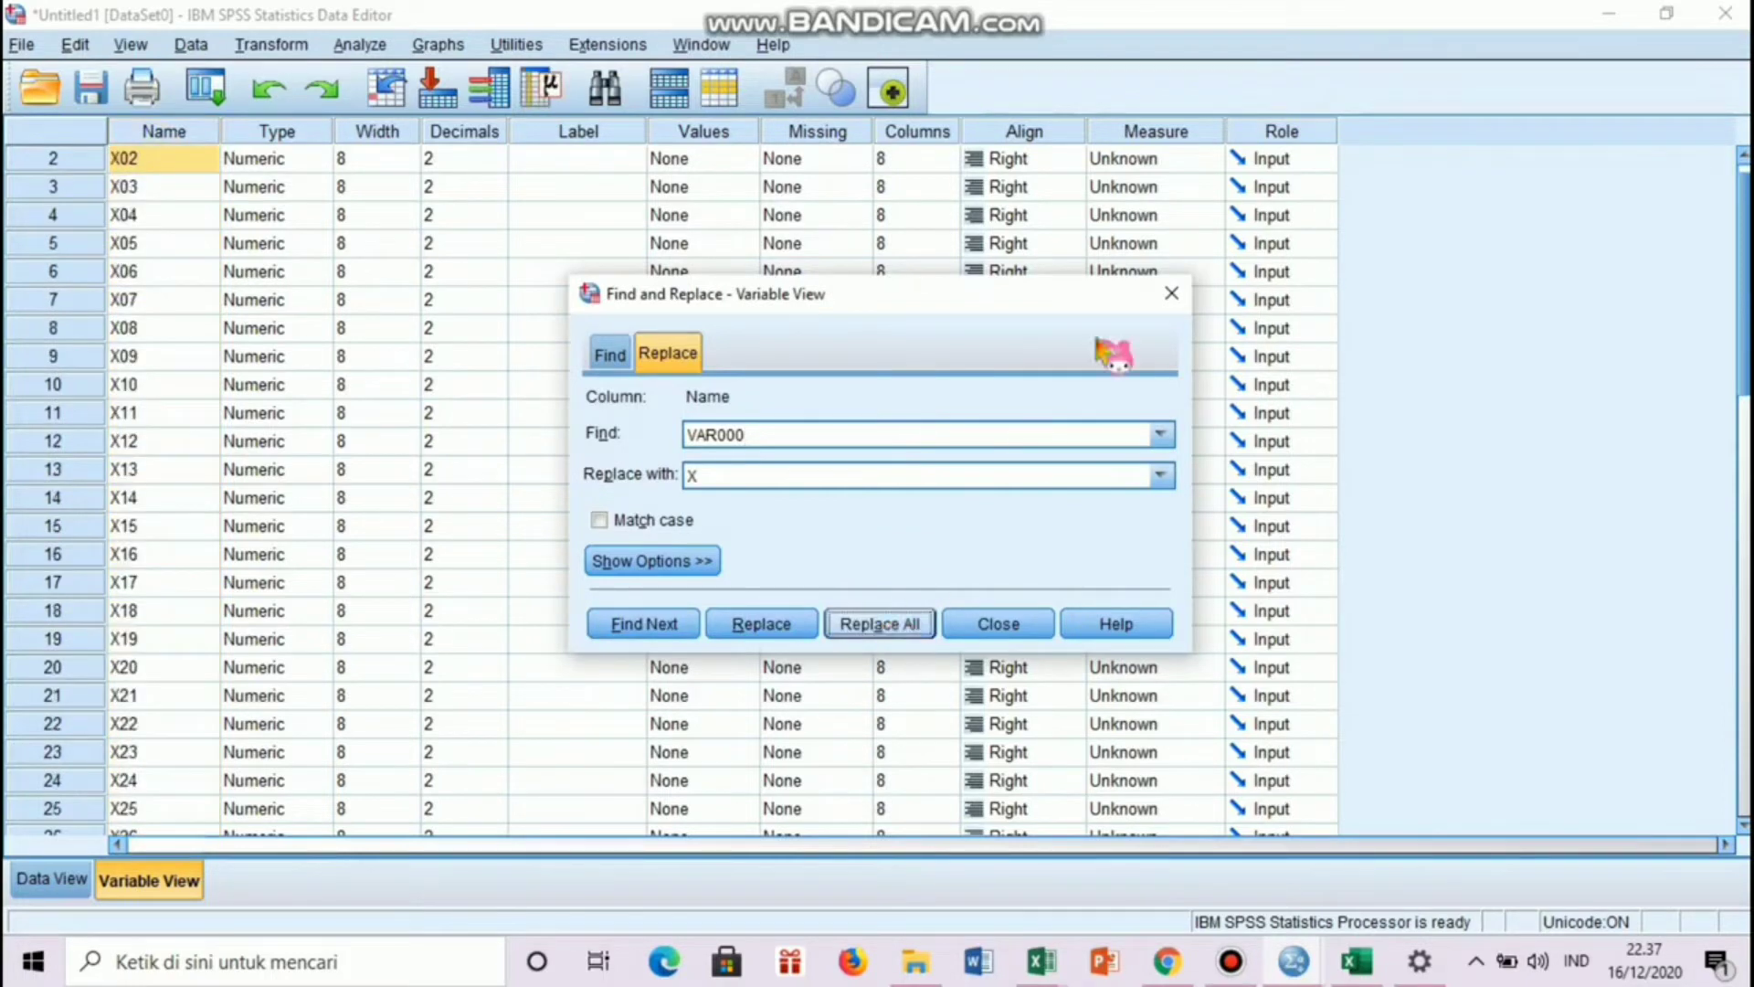
pyautogui.click(1171, 293)
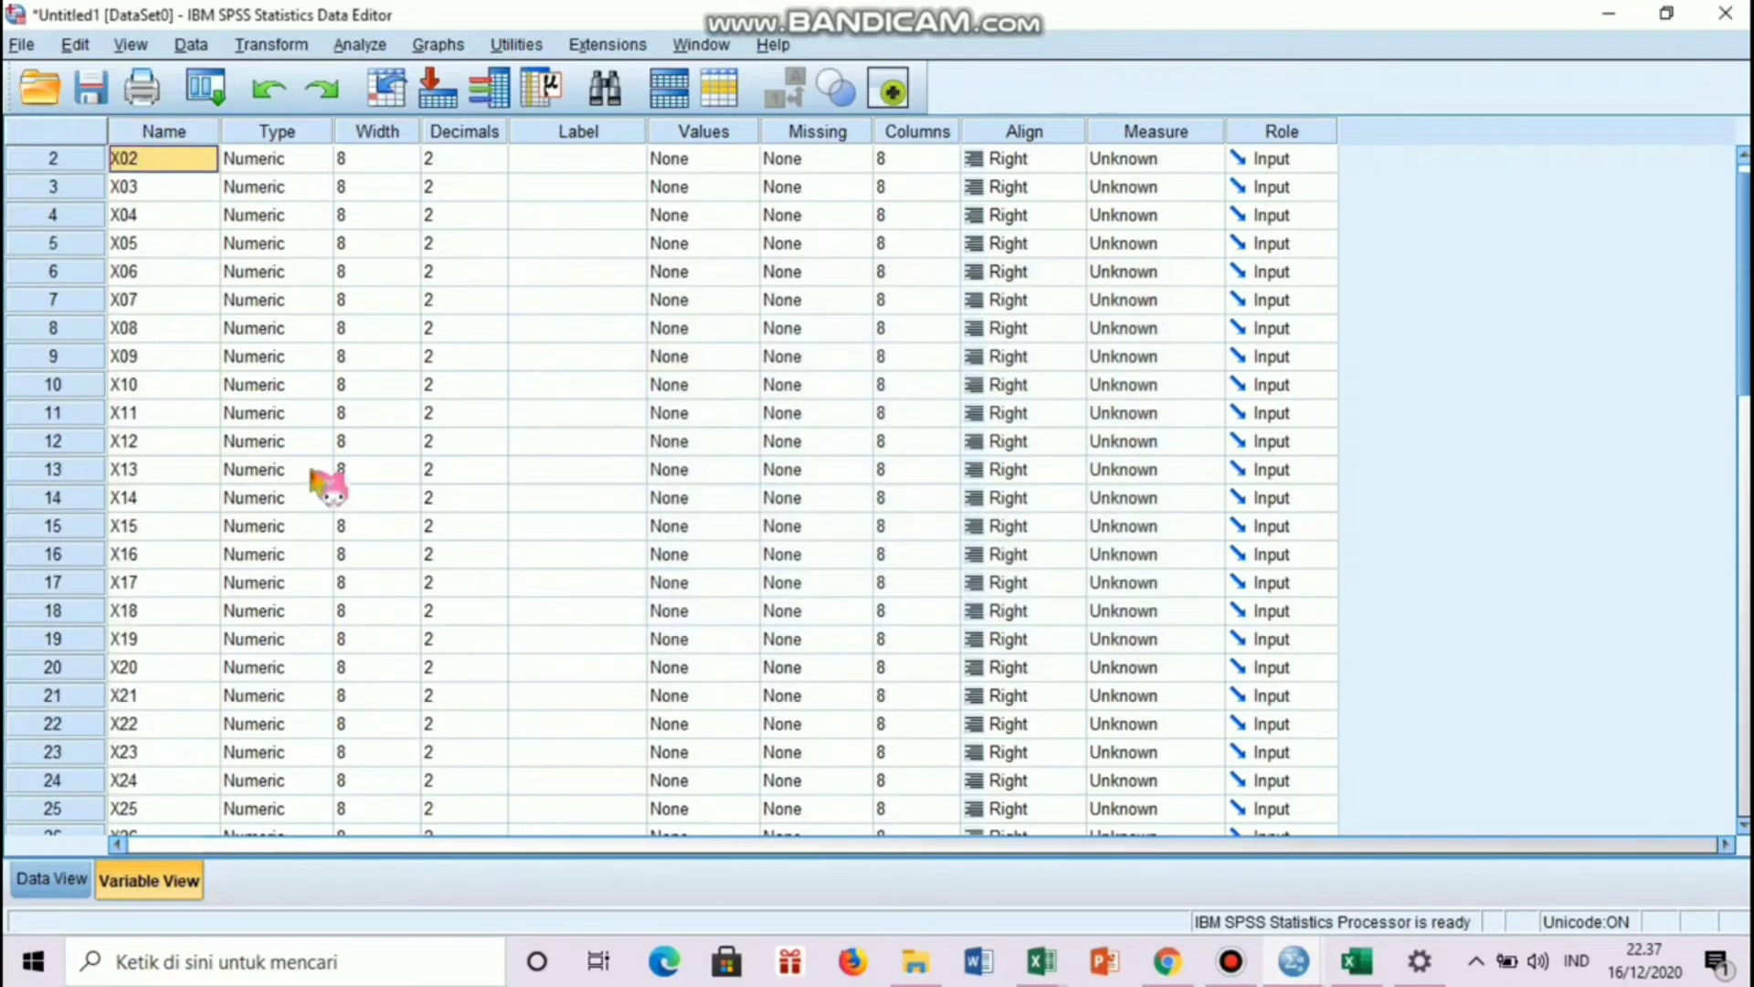
# - Rename the last variable, X31, as TOTAL
pyautogui.scroll(-13, 147, 575)
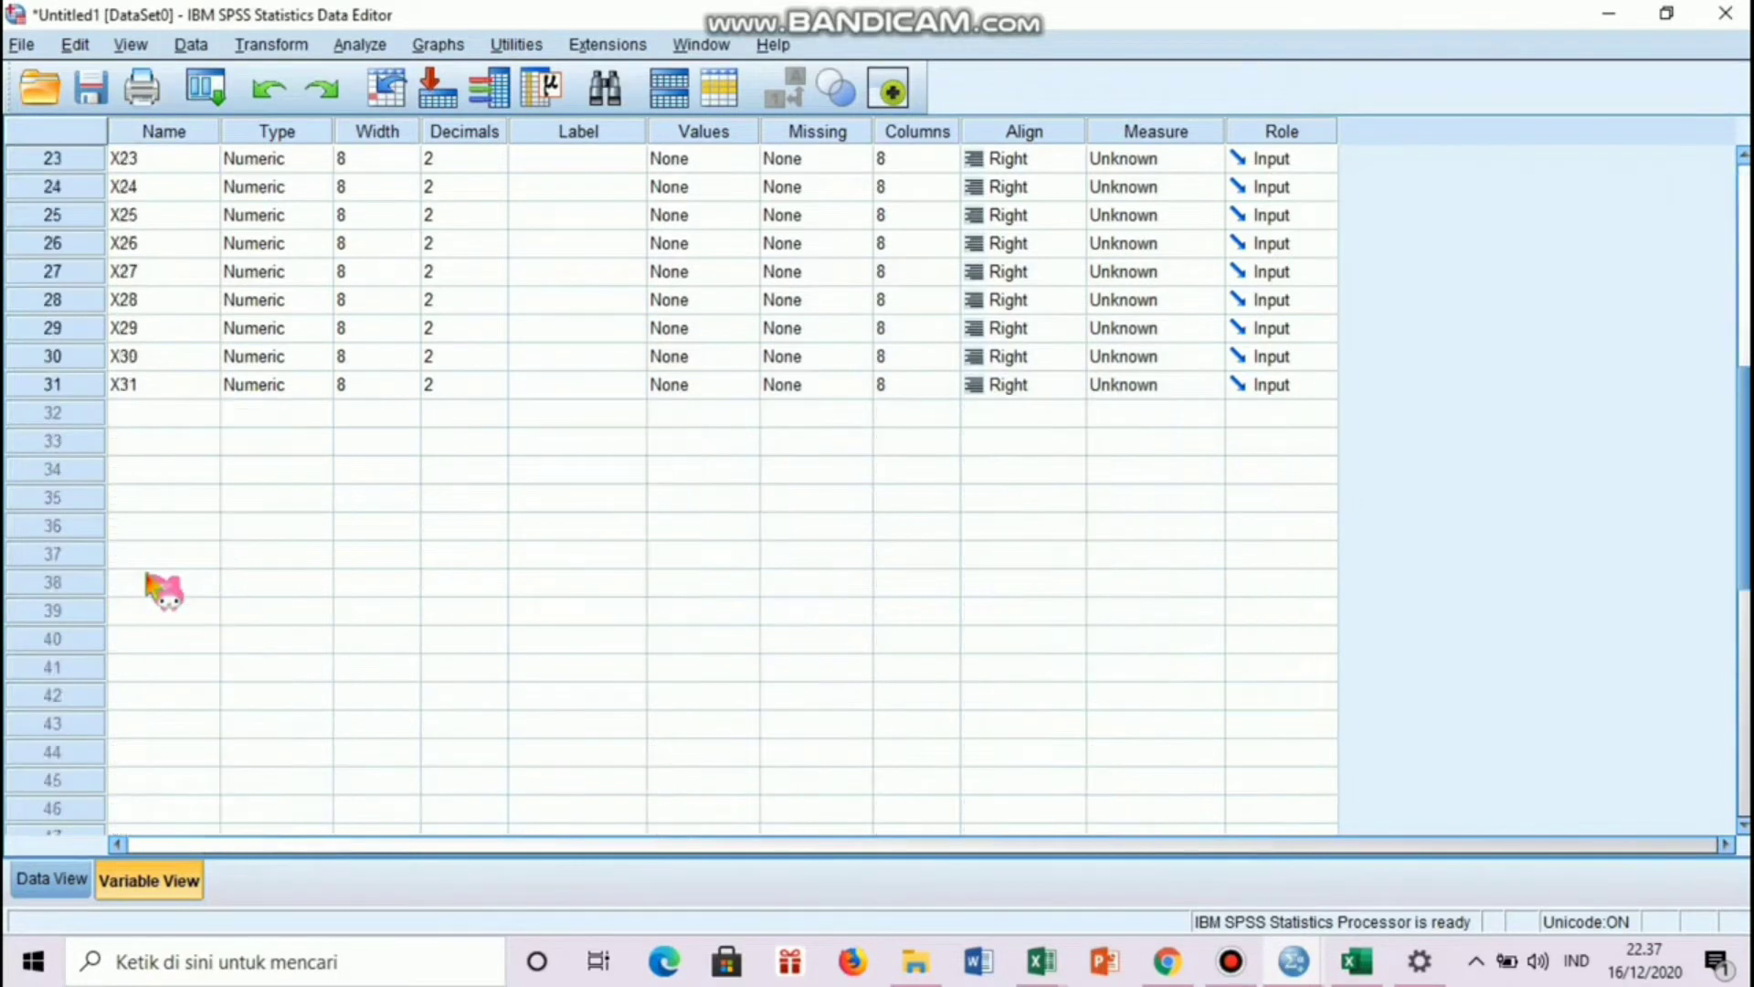
pyautogui.click(147, 575)
pyautogui.scroll(7, 147, 575)
pyautogui.scroll(2, 147, 576)
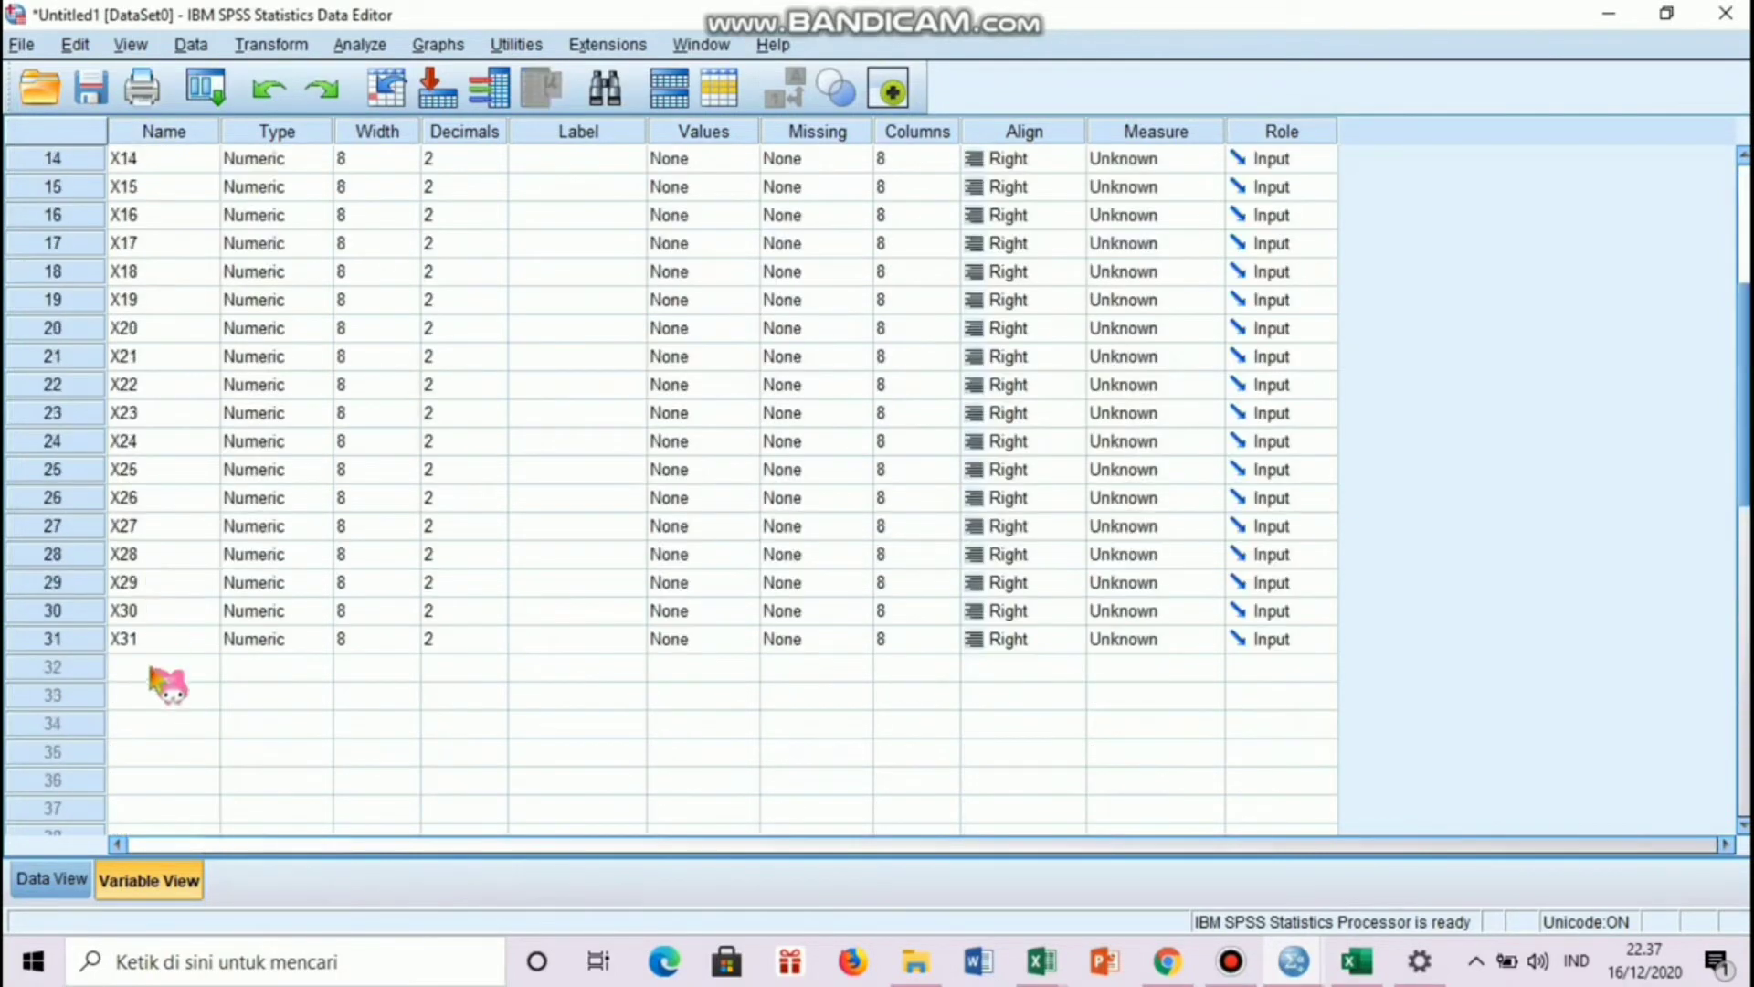
pyautogui.click(151, 640)
pyautogui.click(151, 639)
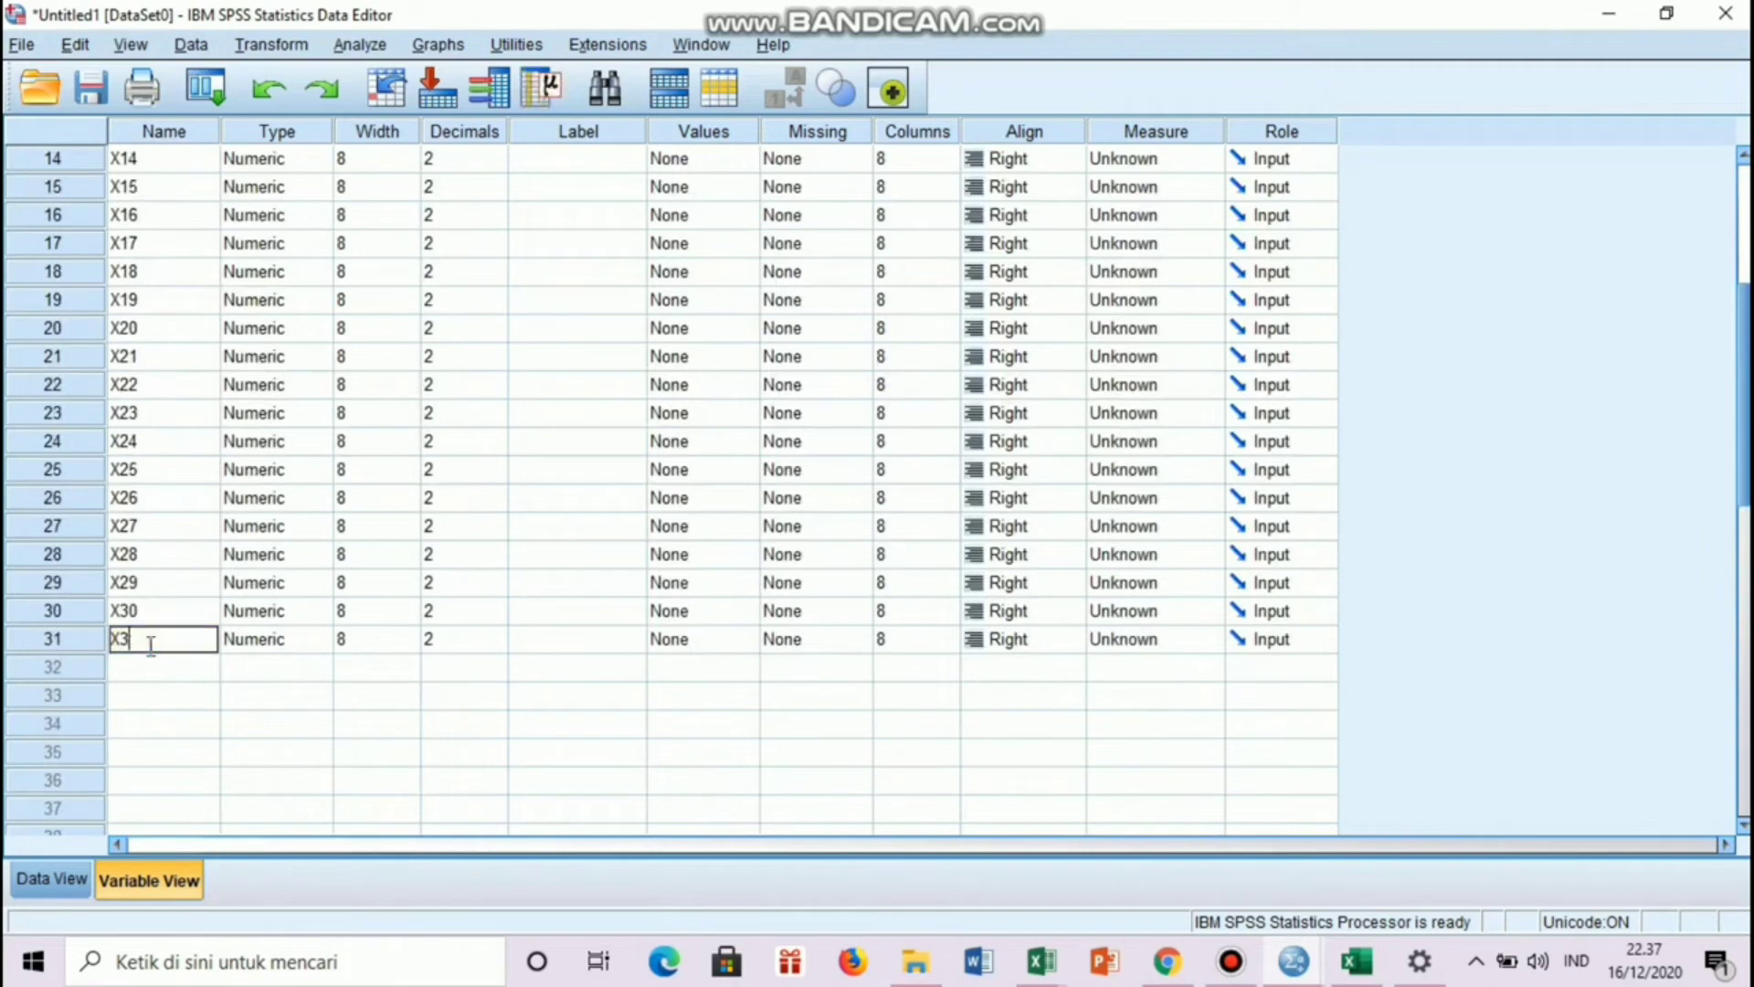
pyautogui.press('BackSpace')
pyautogui.press('BackSpace')
pyautogui.write('TOTAL')
# - Run a two-tailed Pearson Bivariate Correlations analysis on X01 to X30 and TOTAL, with significant correlations flagged
pyautogui.click(64, 894)
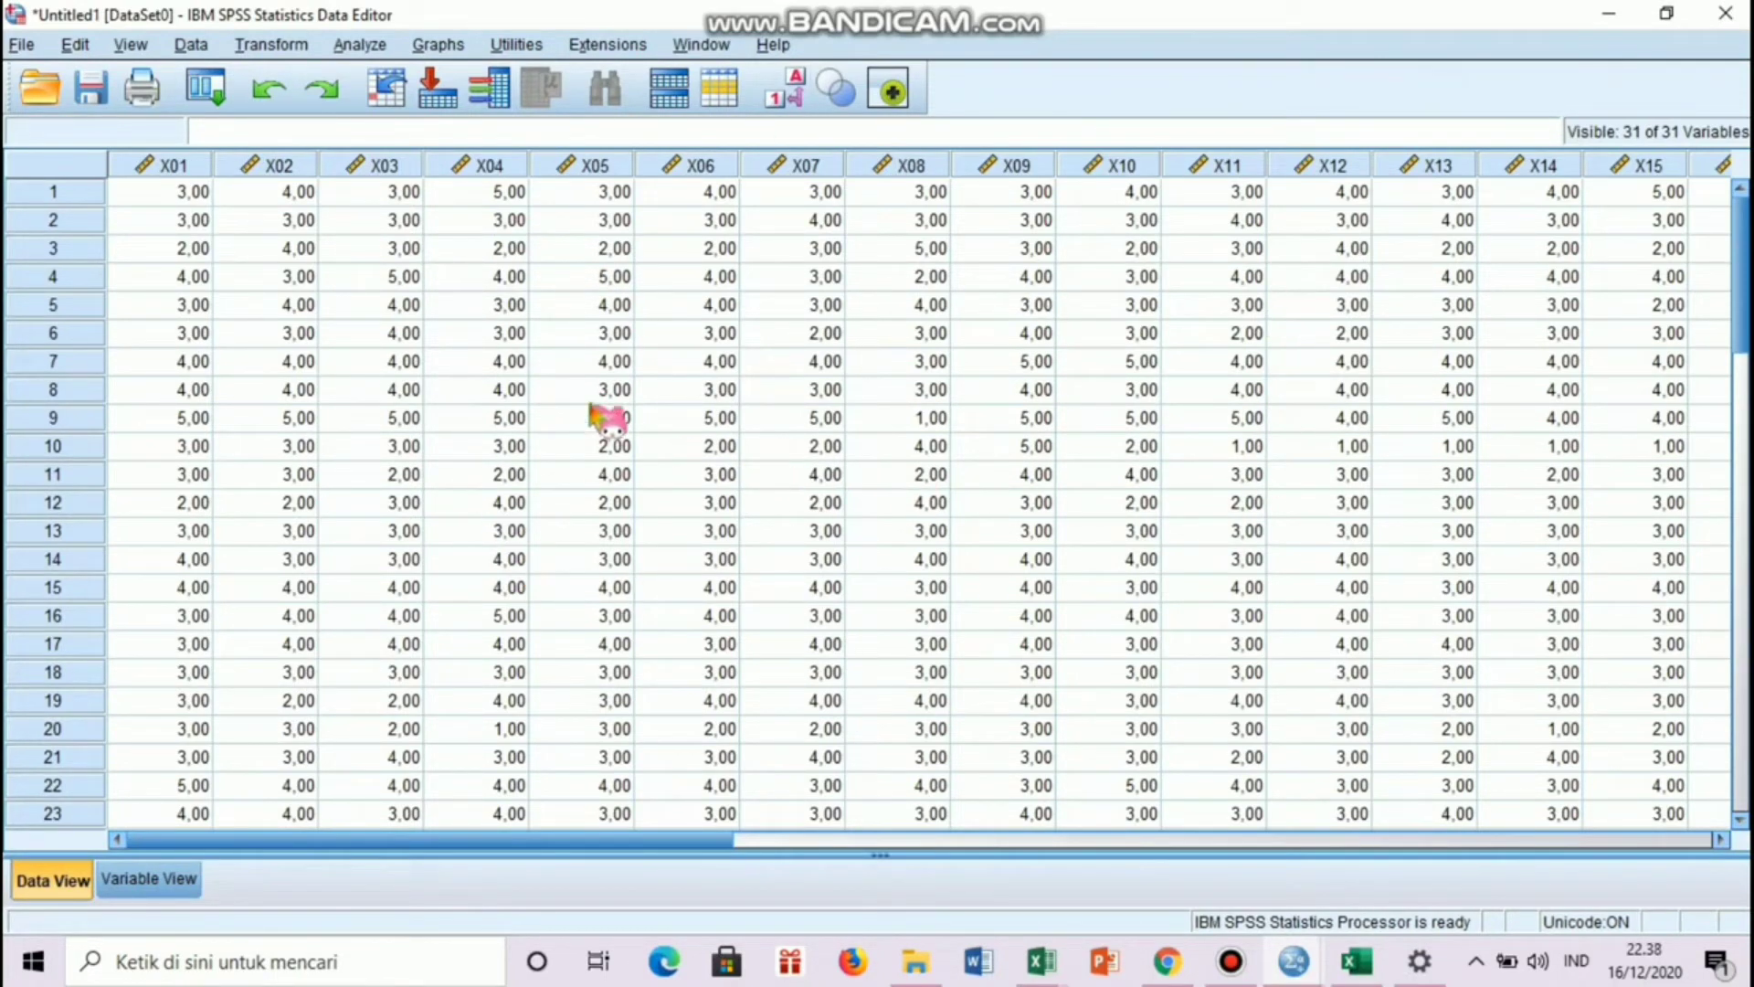
pyautogui.click(354, 51)
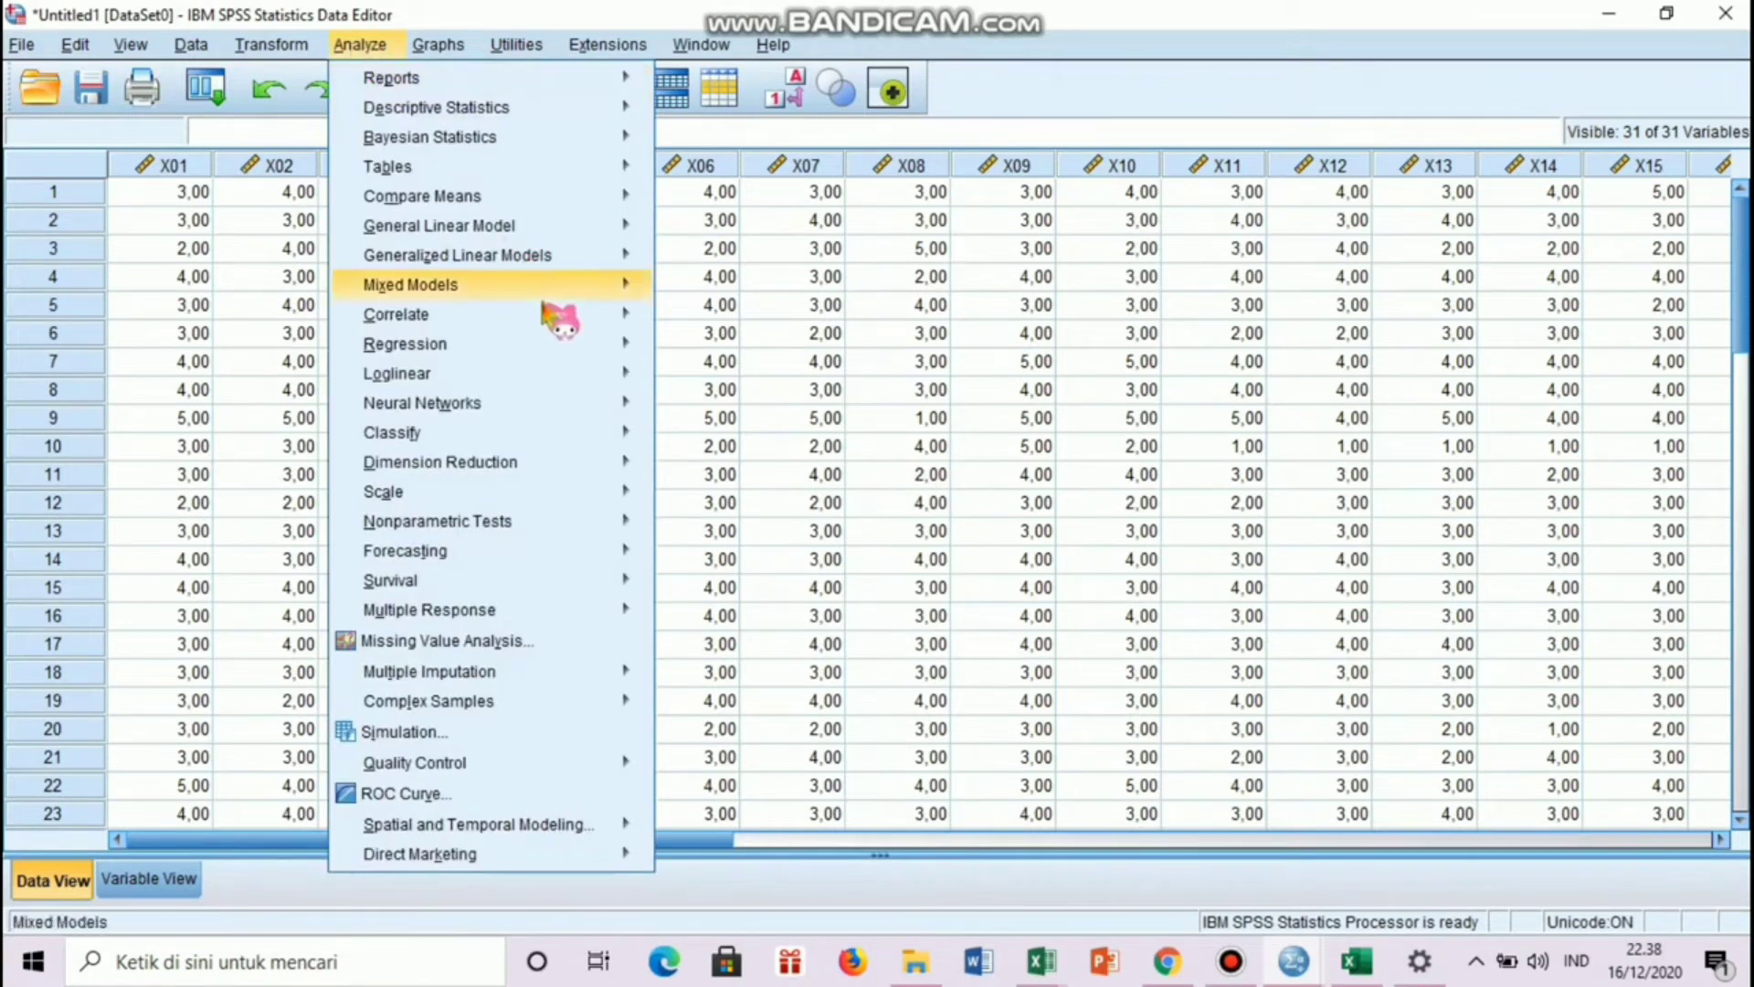
pyautogui.moveTo(549, 314)
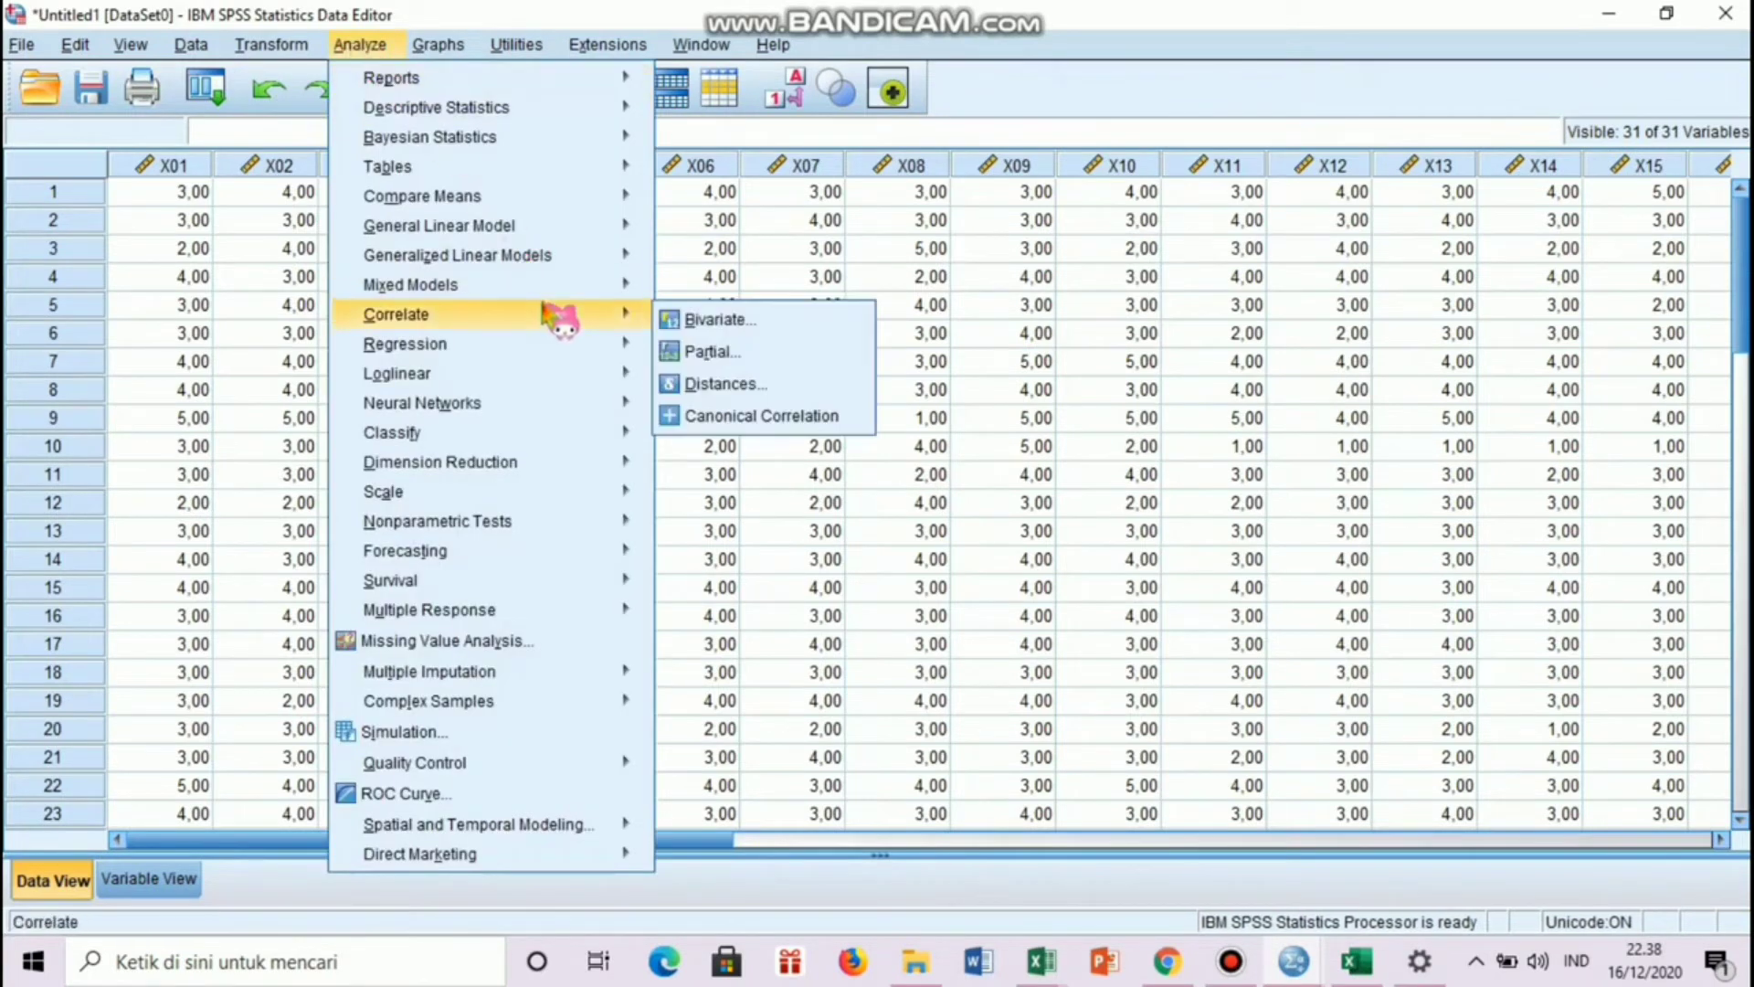
pyautogui.click(709, 318)
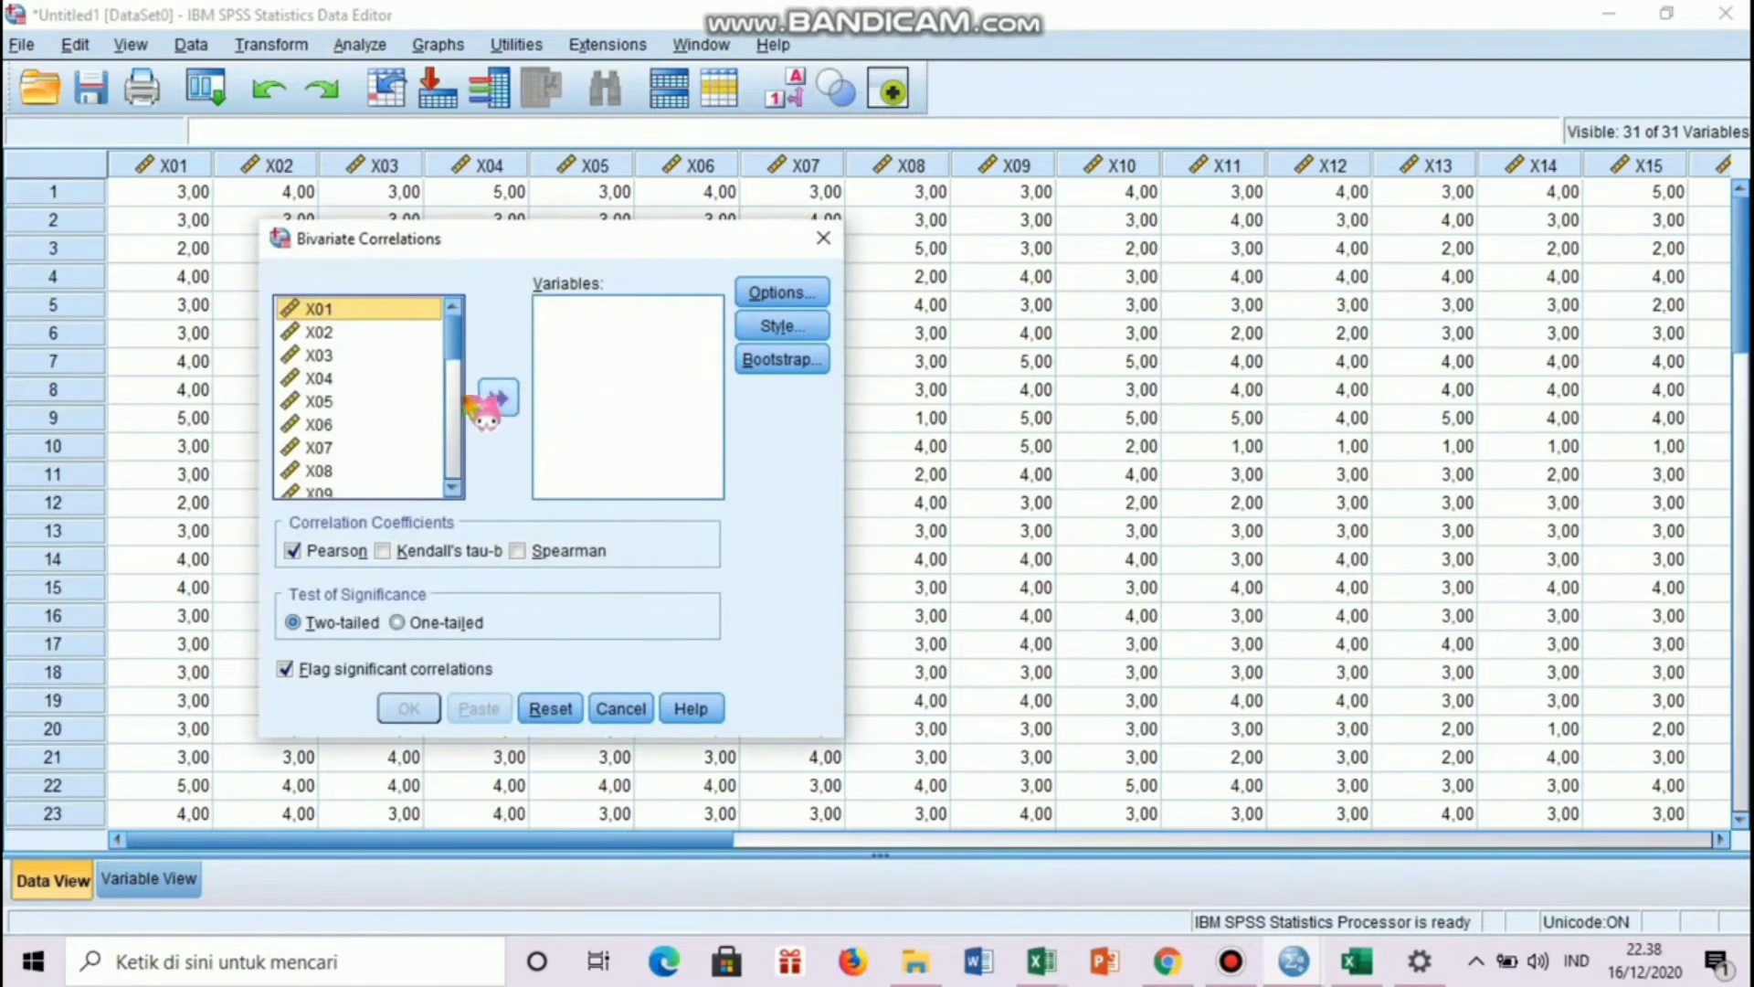
pyautogui.hotkey('ctrl', 'a')
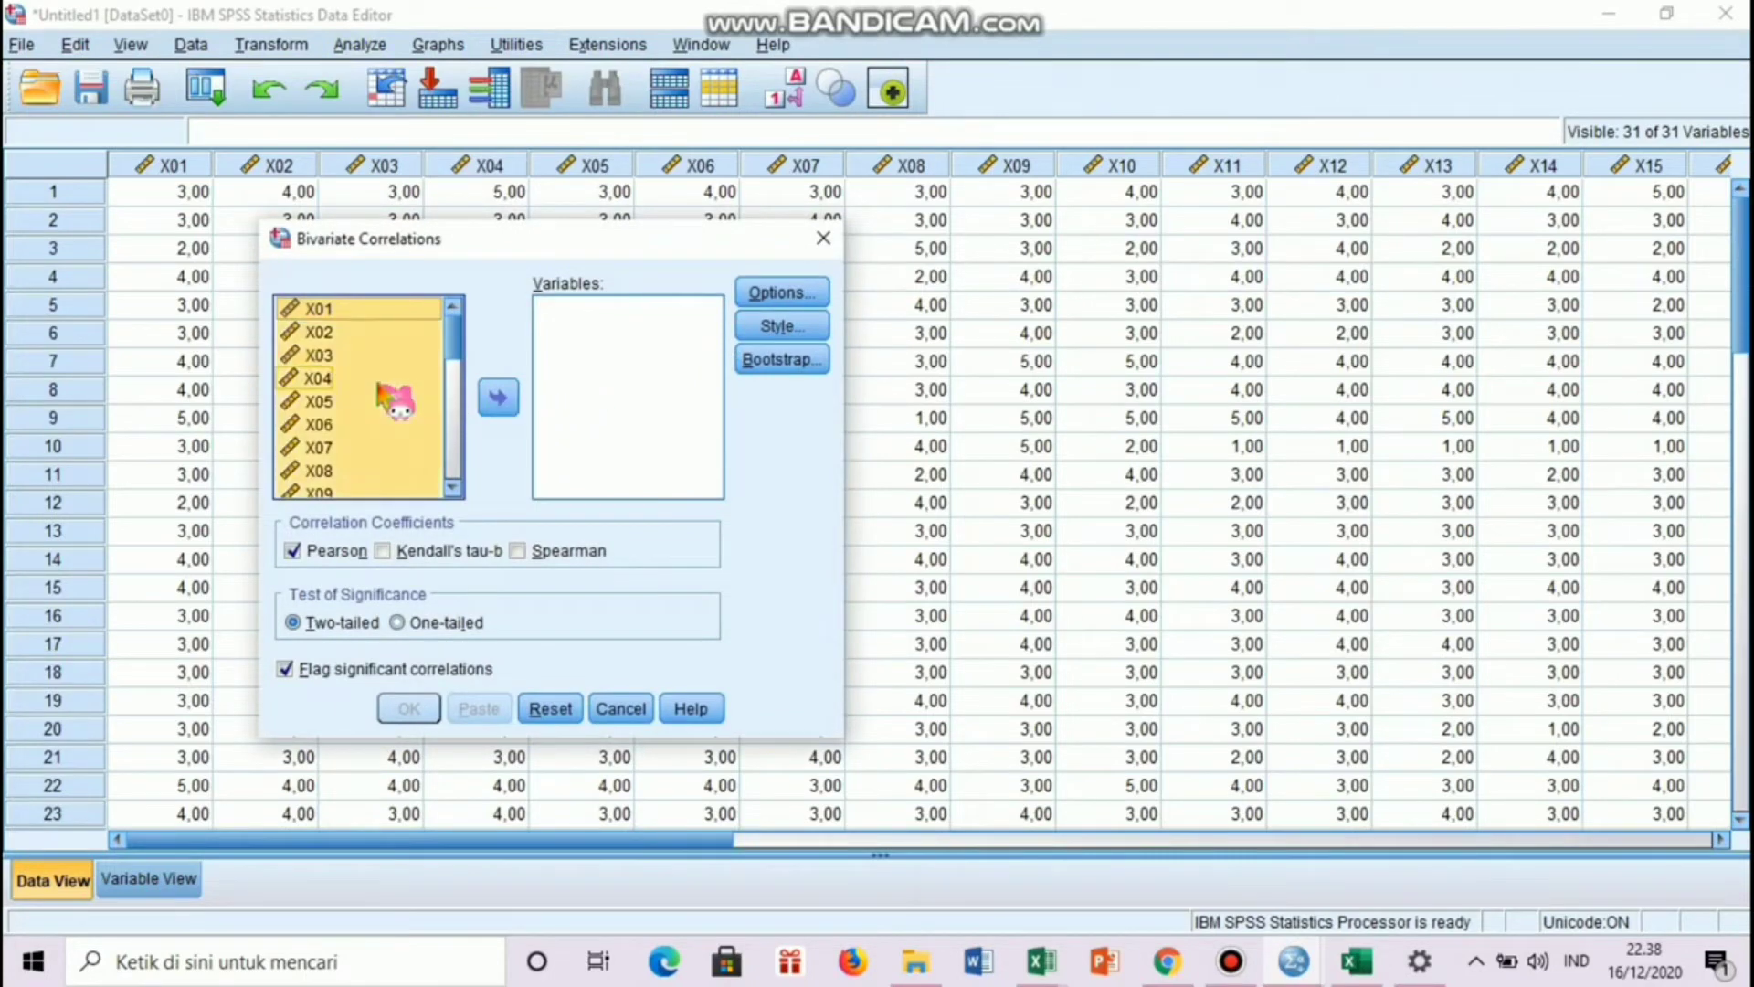
pyautogui.click(498, 397)
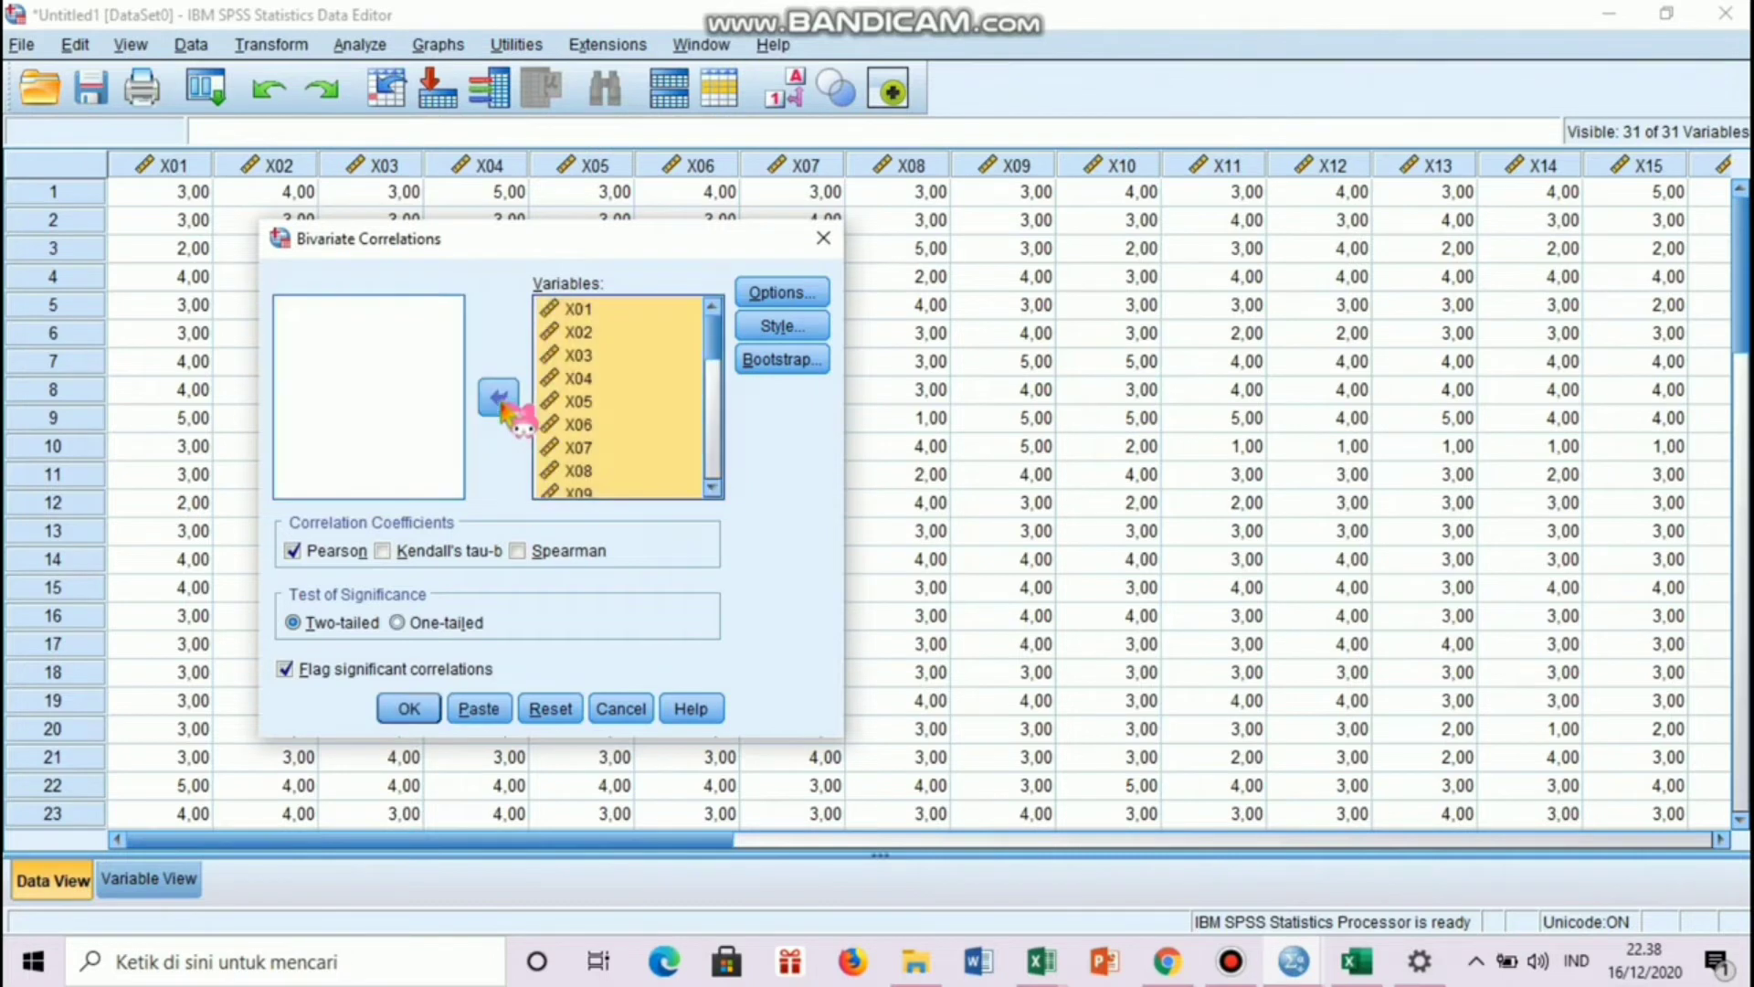
pyautogui.scroll(-8, 648, 404)
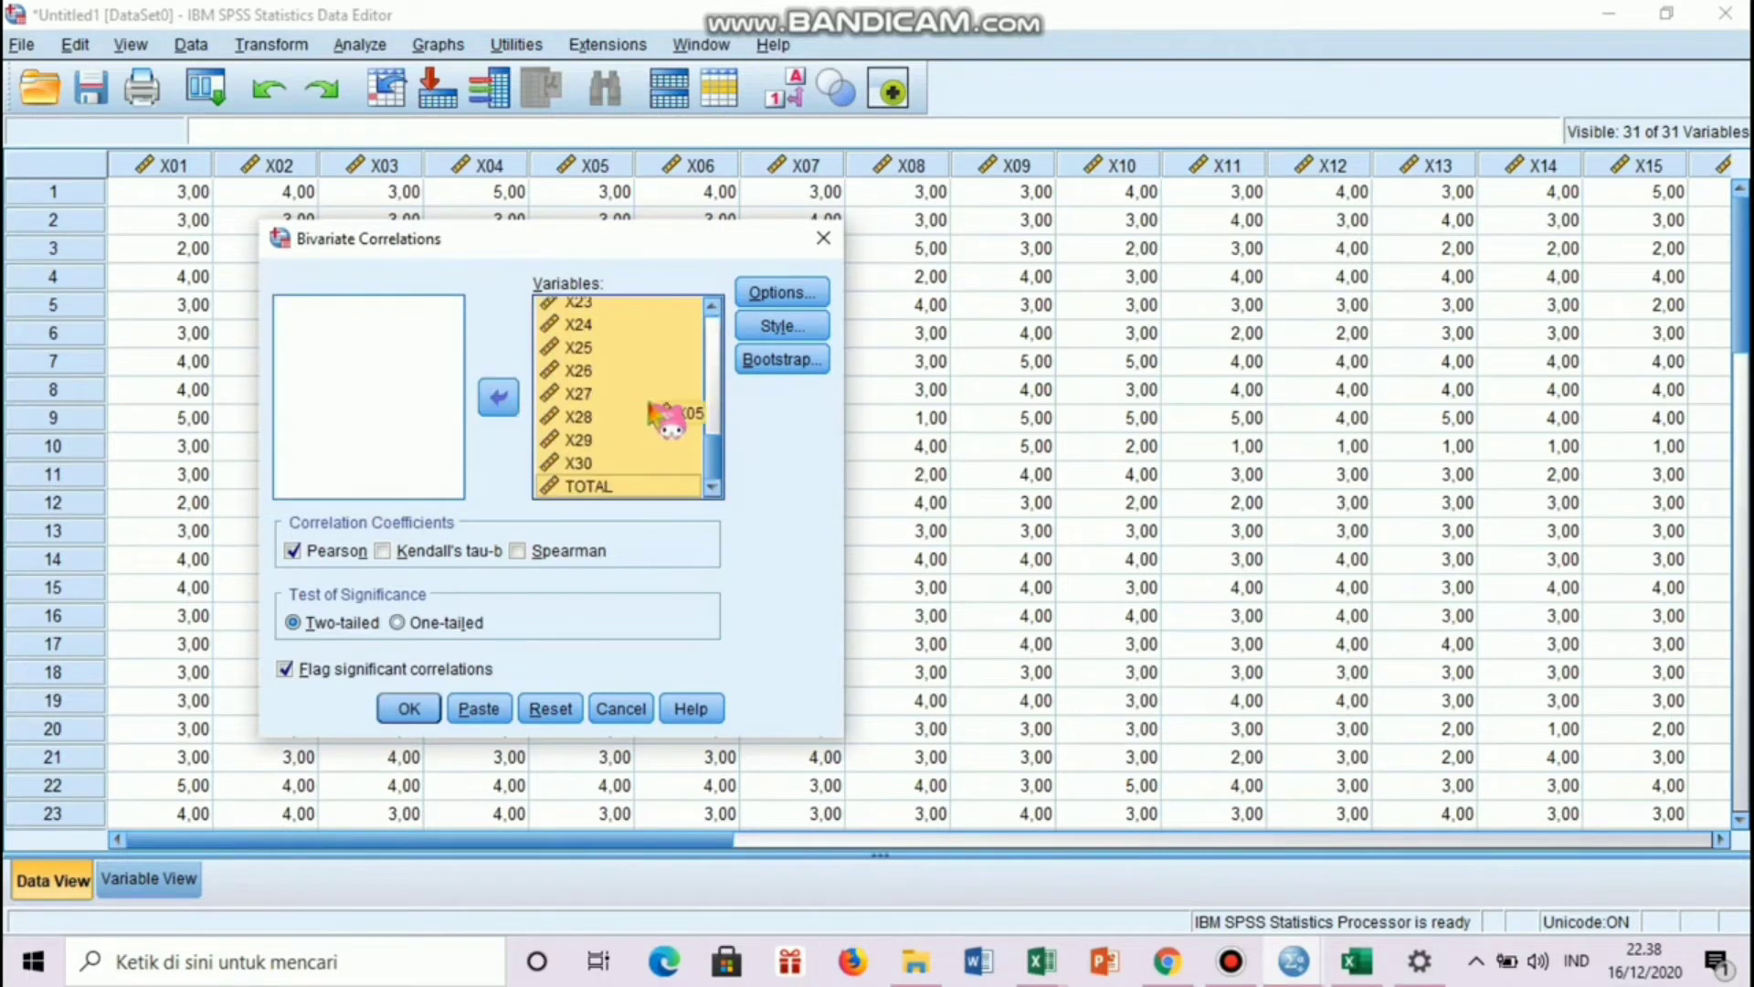
pyautogui.click(347, 570)
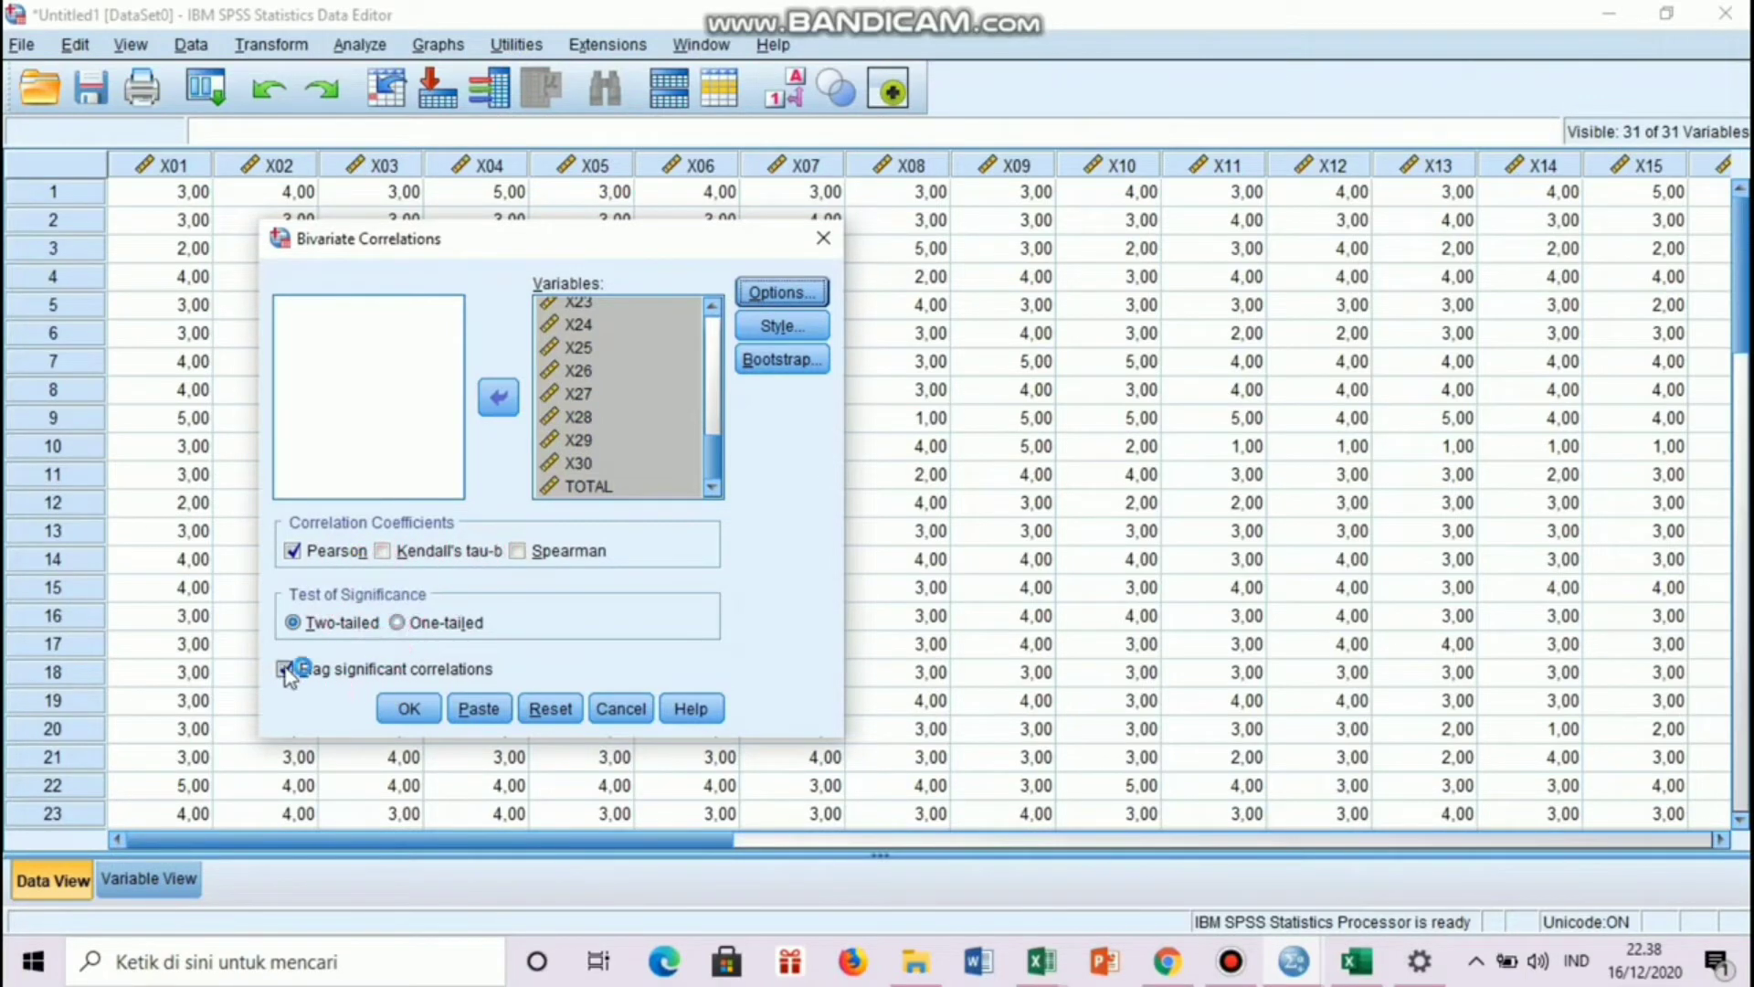
pyautogui.click(409, 709)
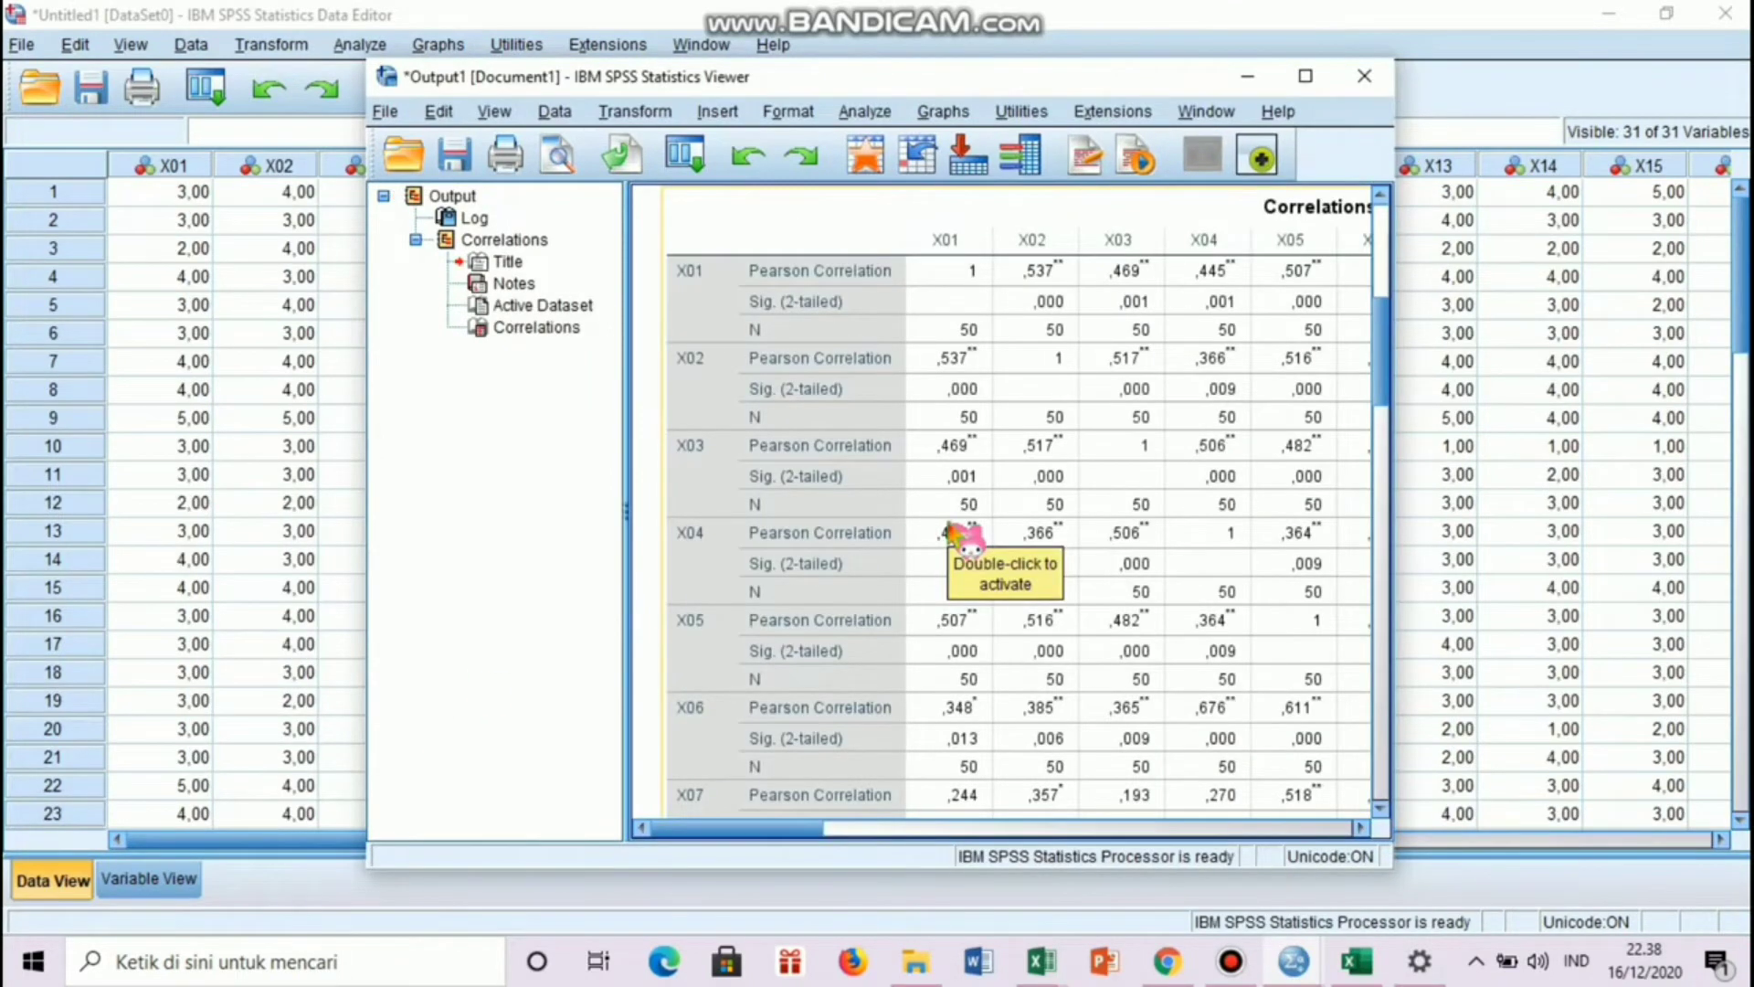
# - Copy the Correlations output table and paste it at cell A4 of the Validity sheet in the Assignment 12 Excel workbook
pyautogui.click(910, 225)
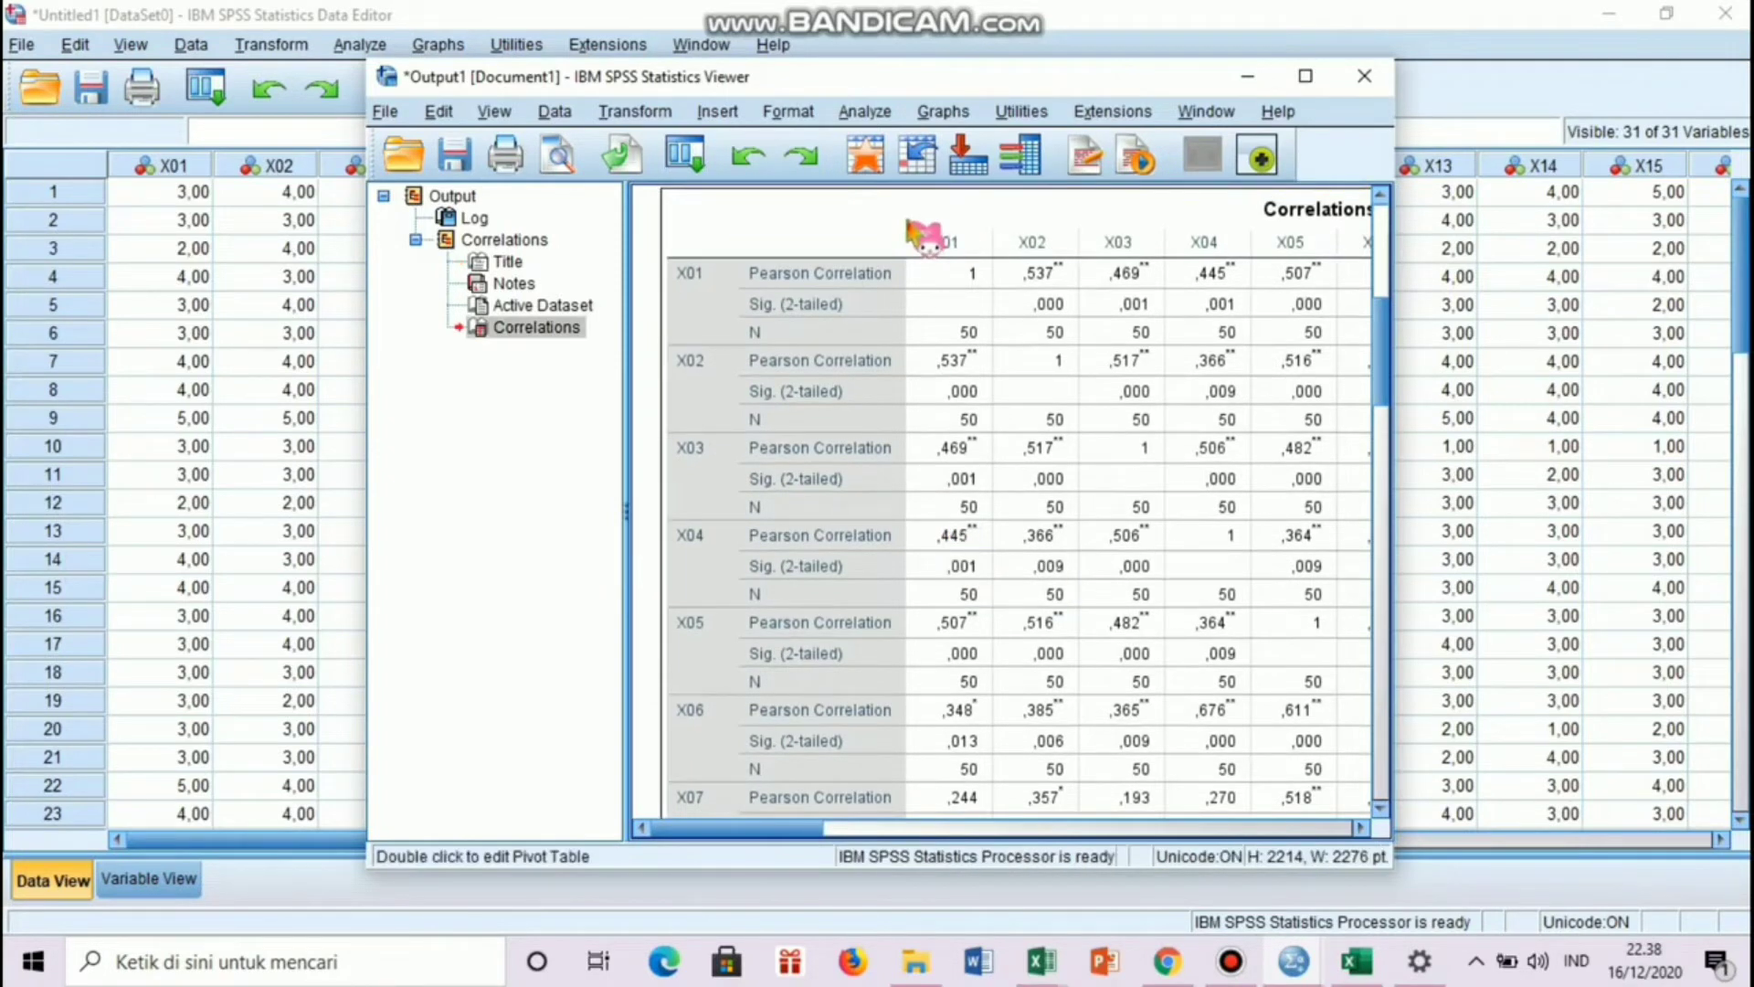
pyautogui.doubleClick(909, 225)
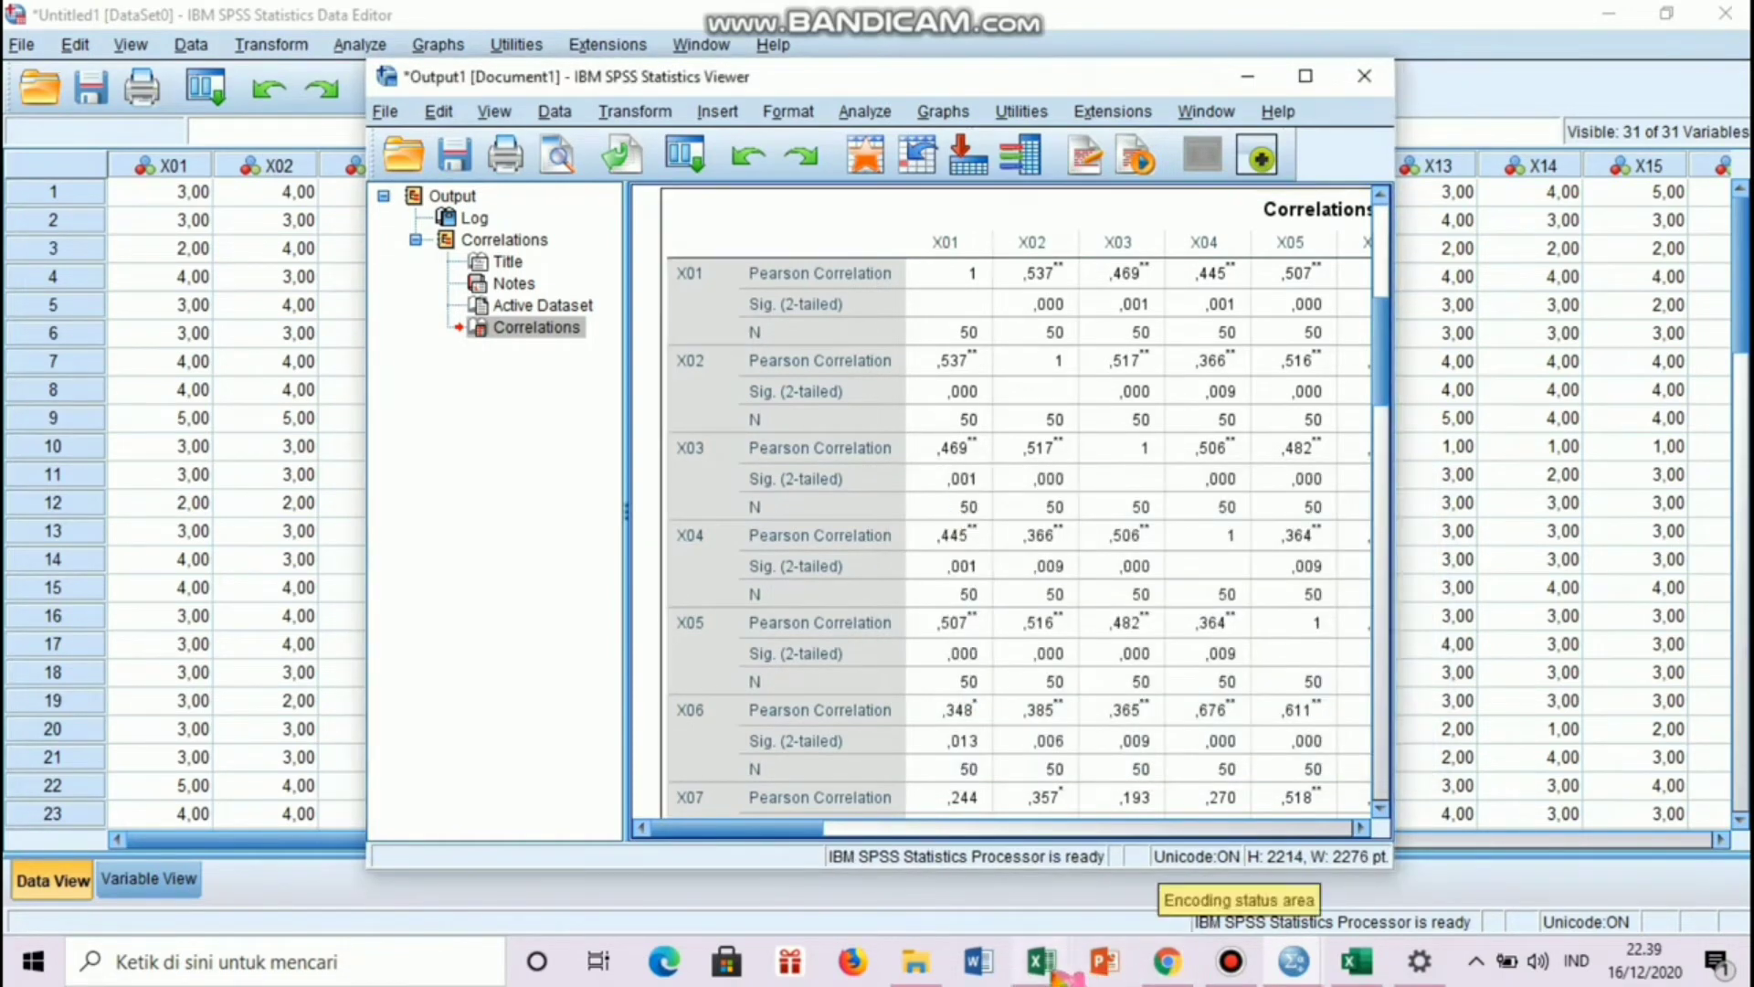
pyautogui.moveTo(1062, 977)
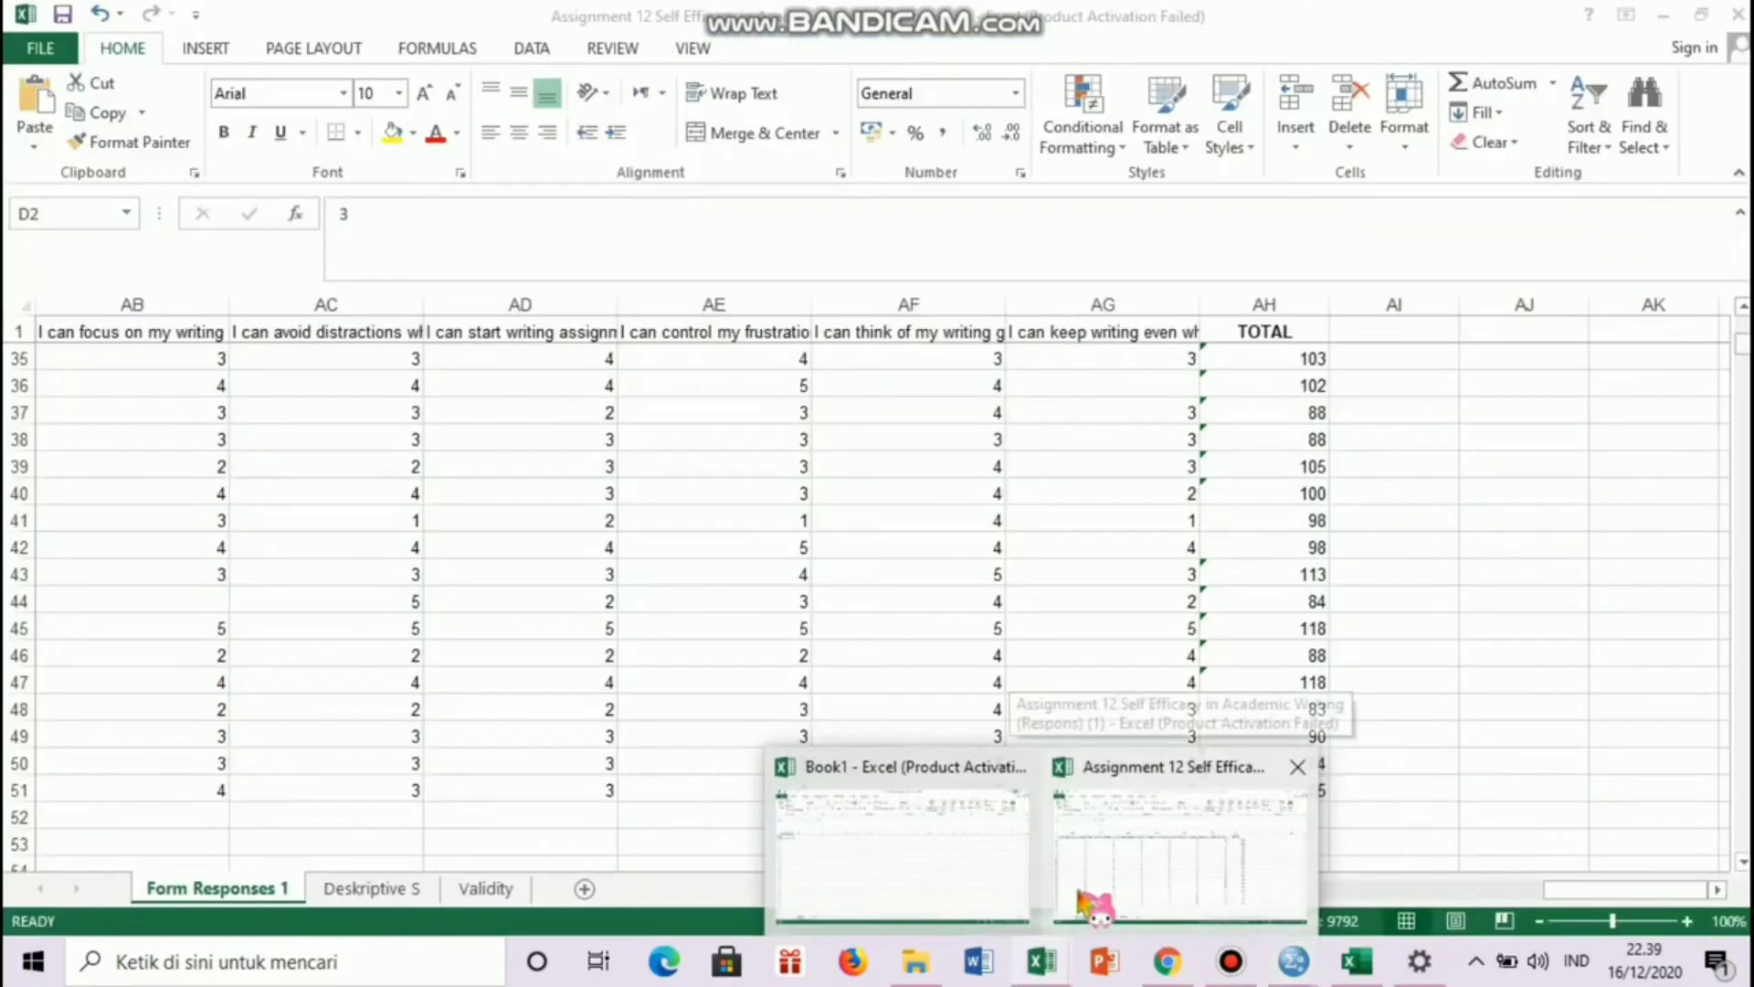
pyautogui.click(1088, 902)
pyautogui.click(498, 890)
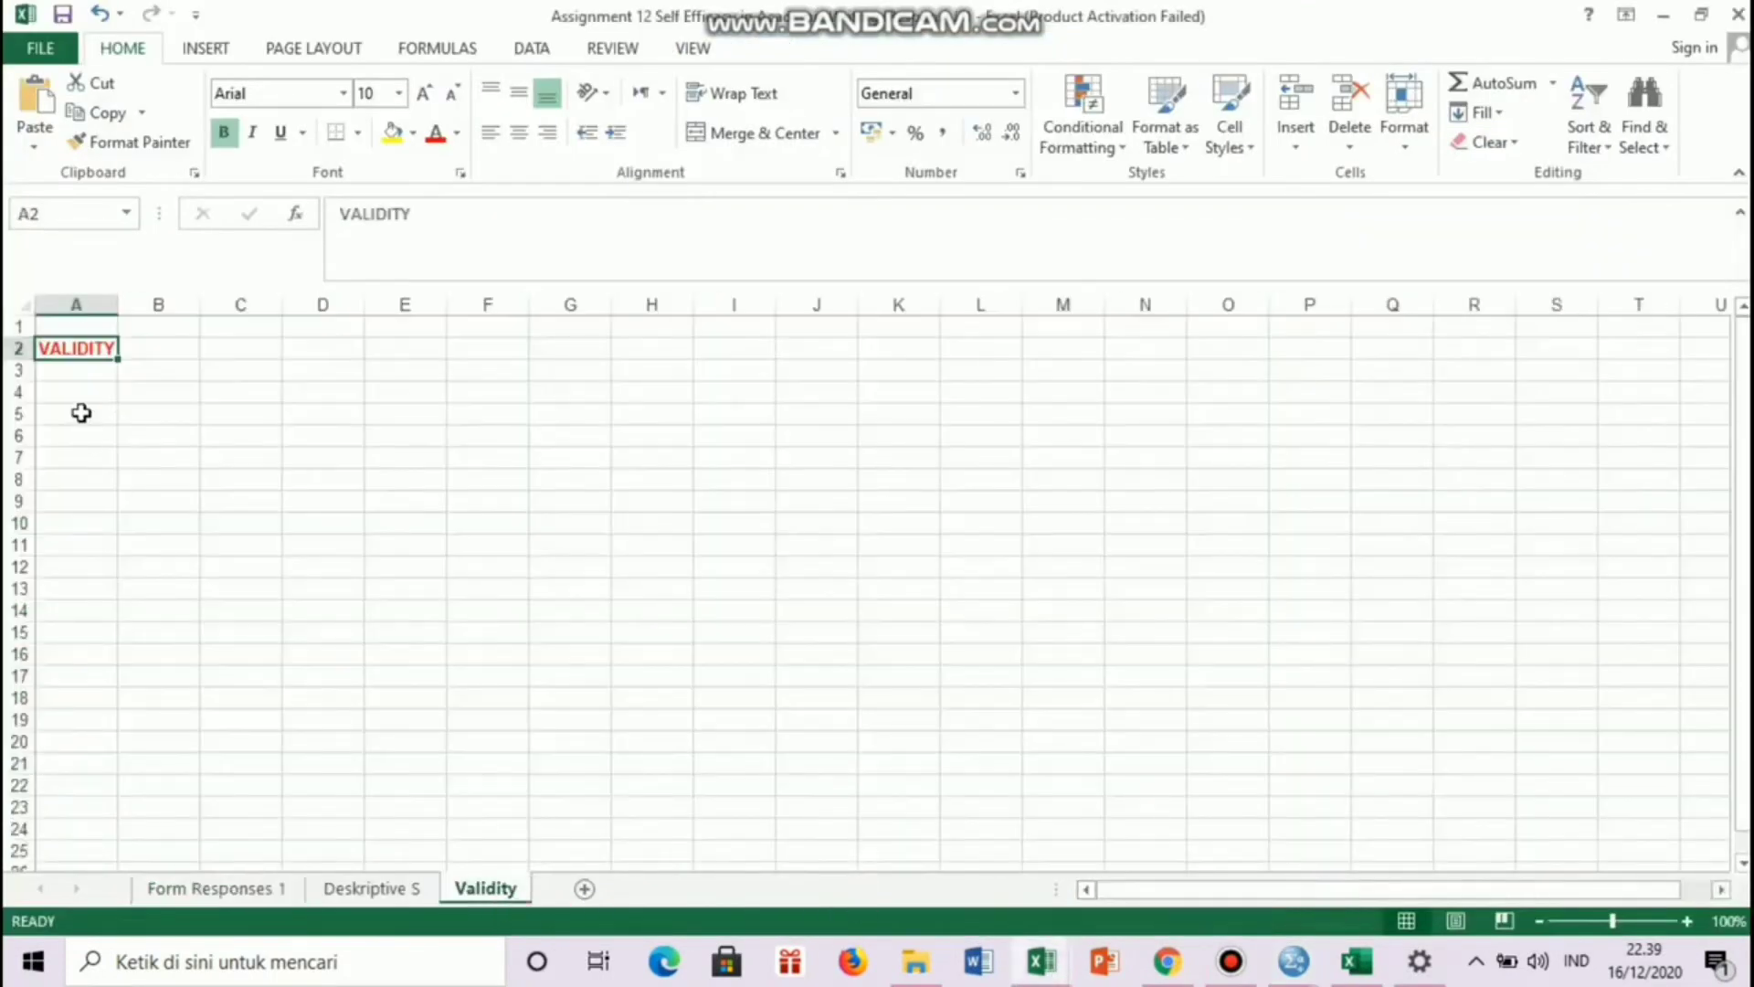
pyautogui.click(94, 409)
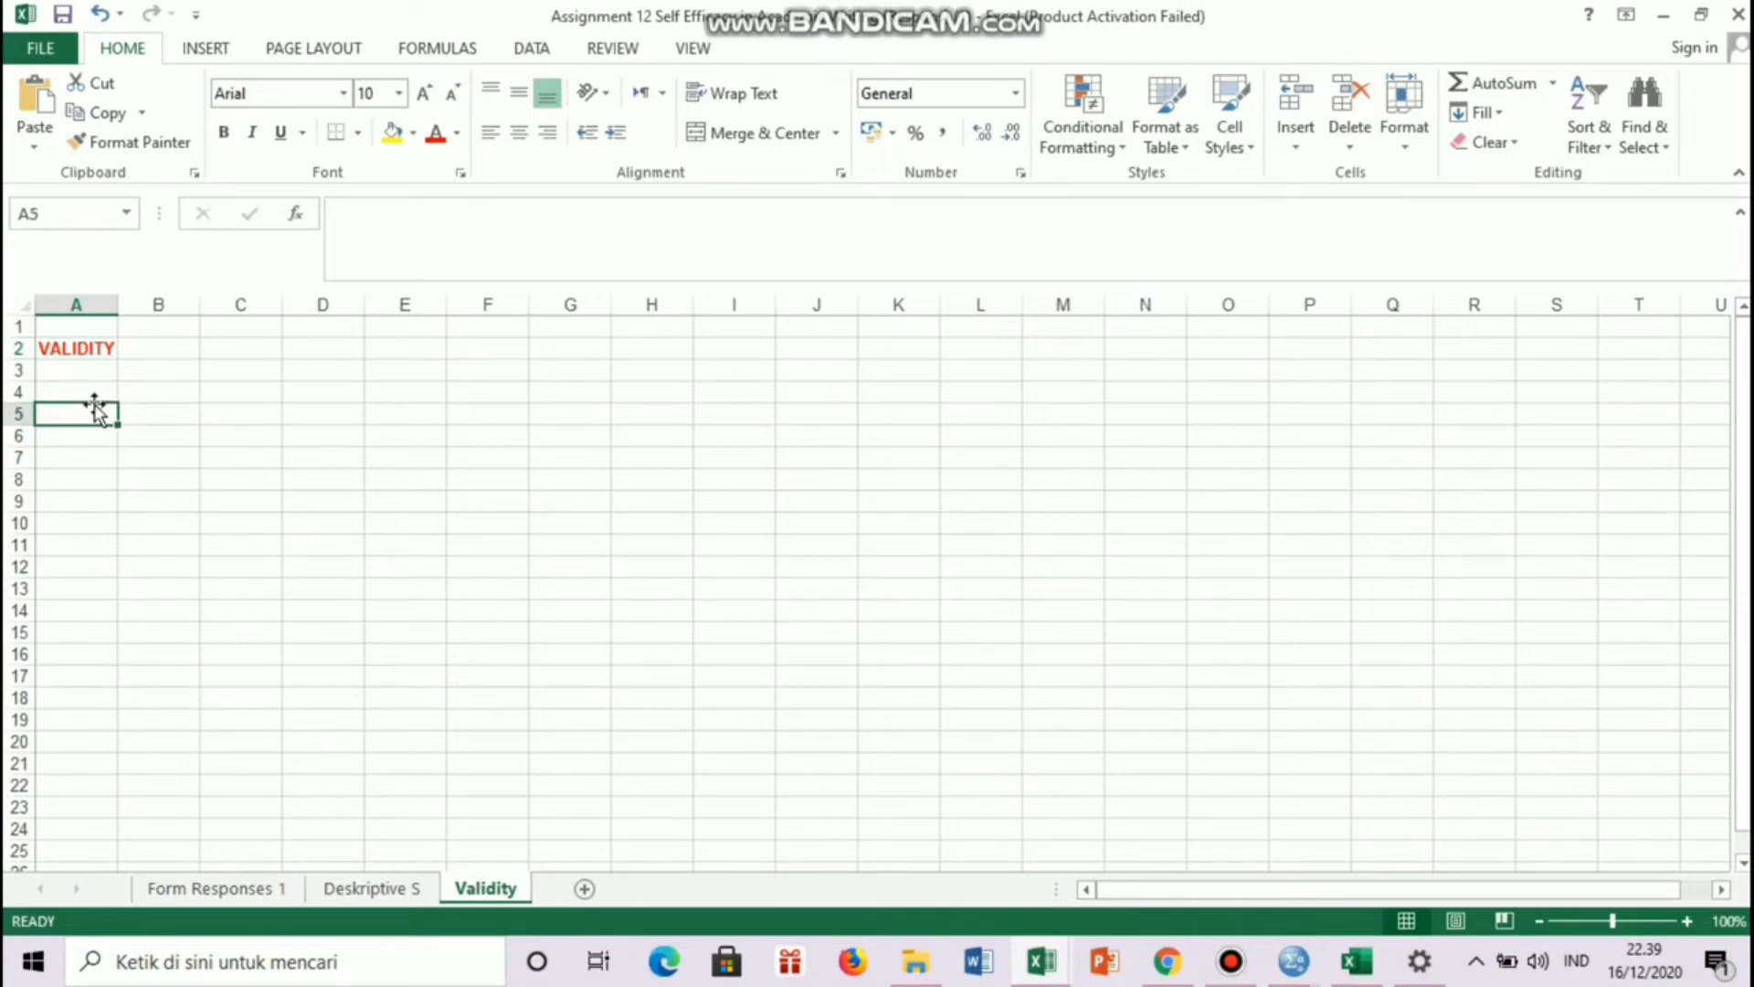
pyautogui.click(94, 395)
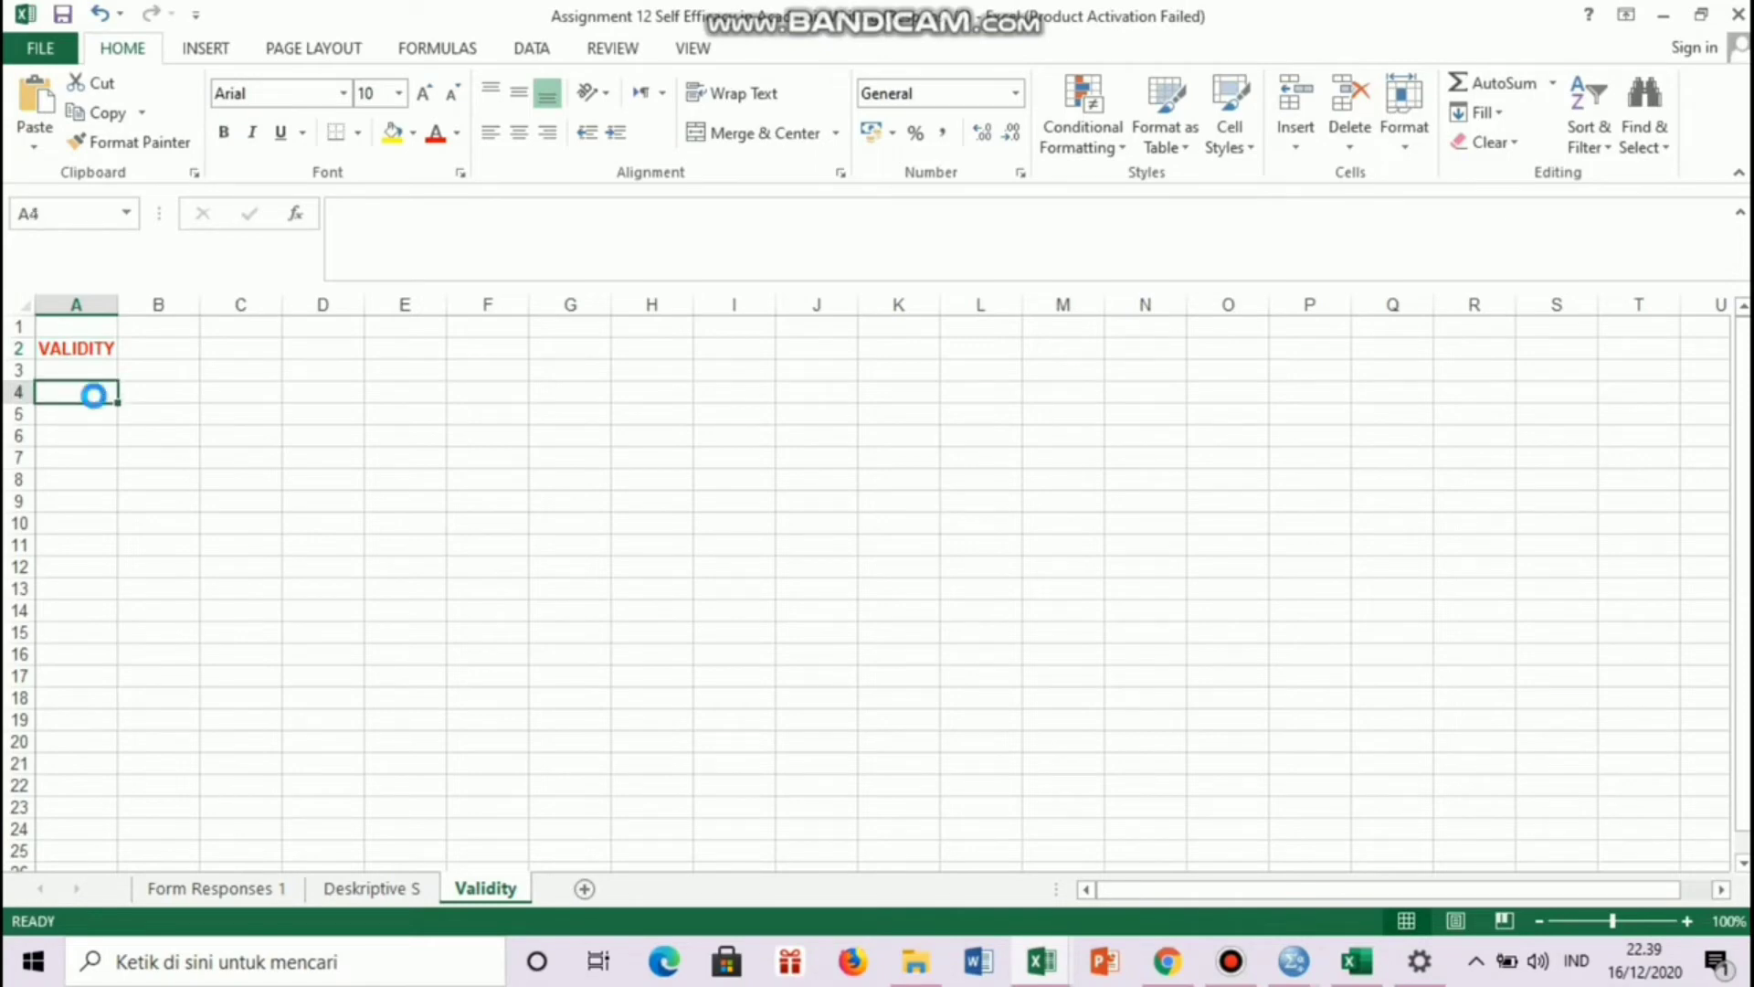
pyautogui.hotkey('ctrl', 'v')
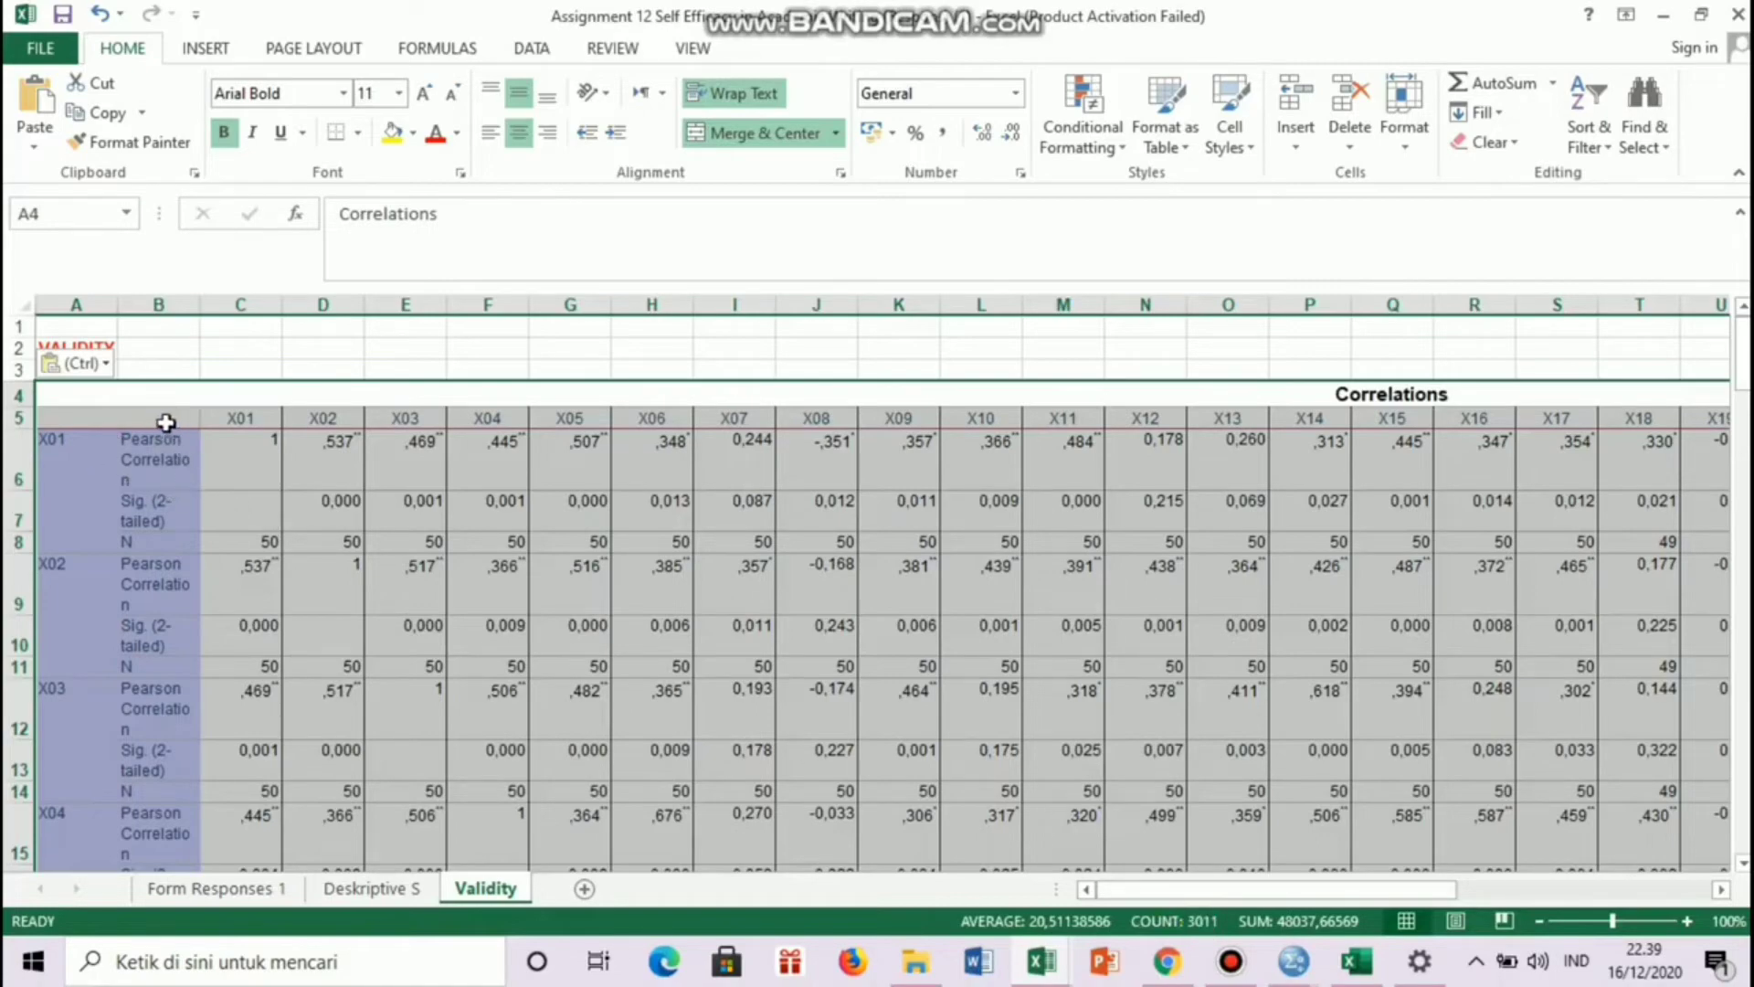
pyautogui.moveTo(1273, 891); pyautogui.dragTo(1531, 891)
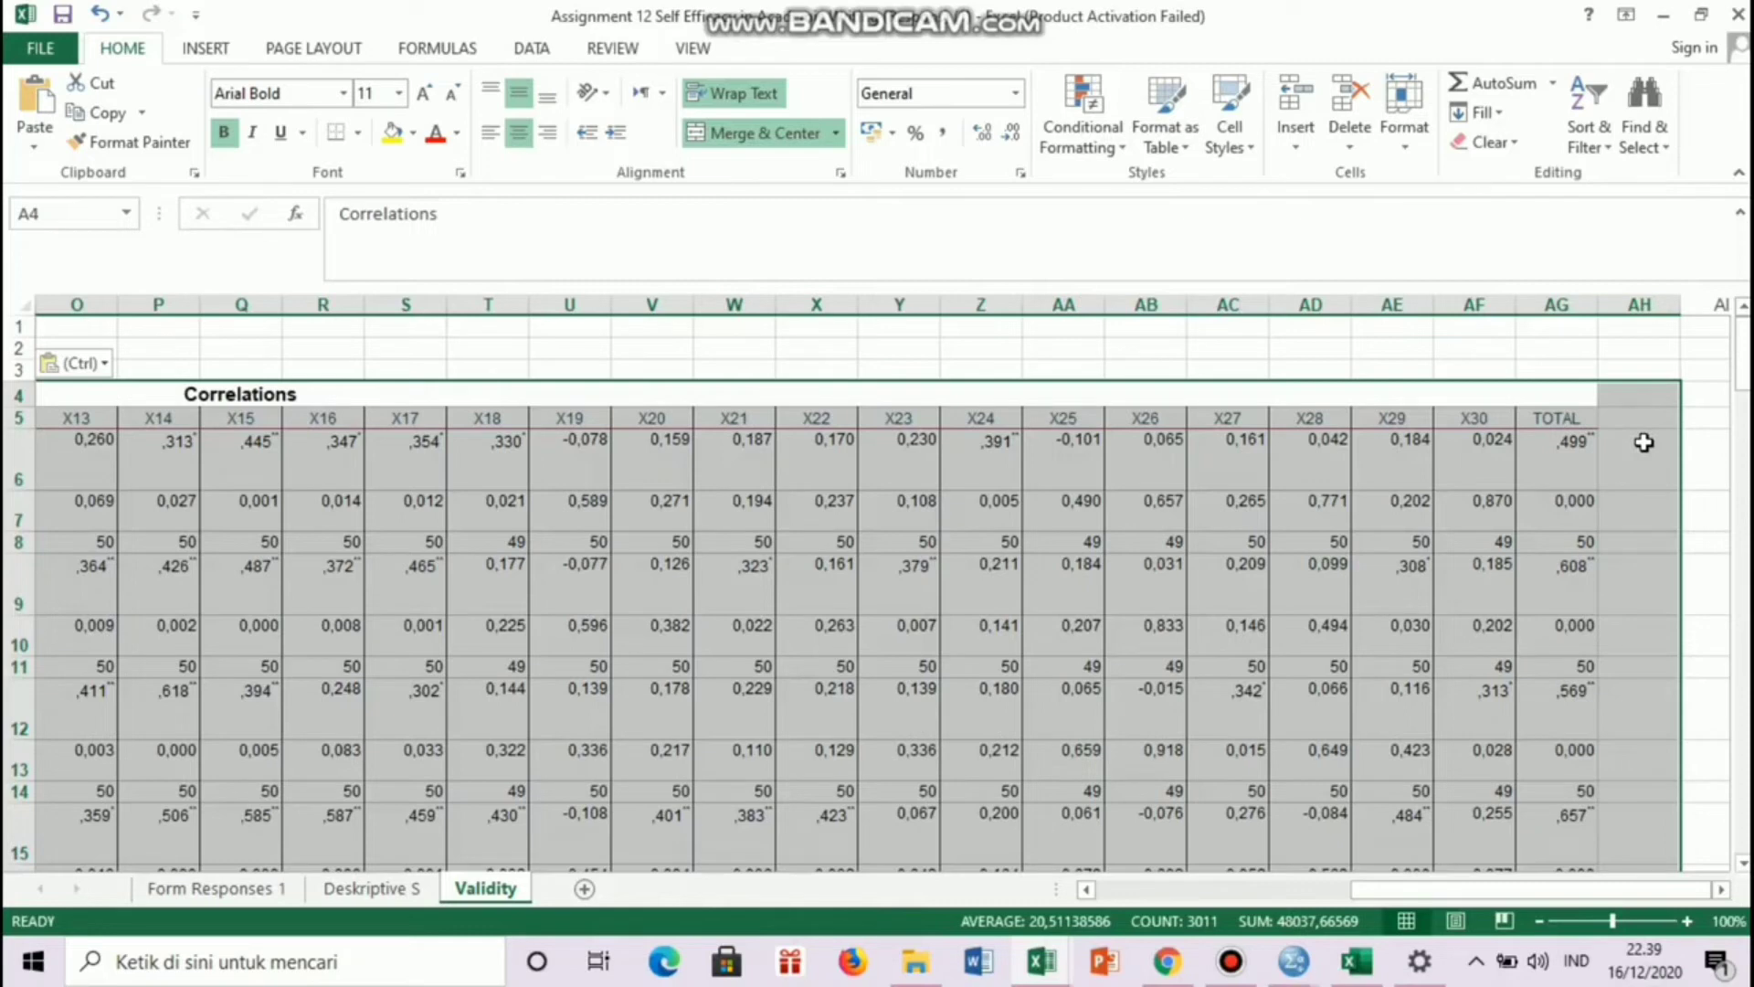
pyautogui.click(1640, 370)
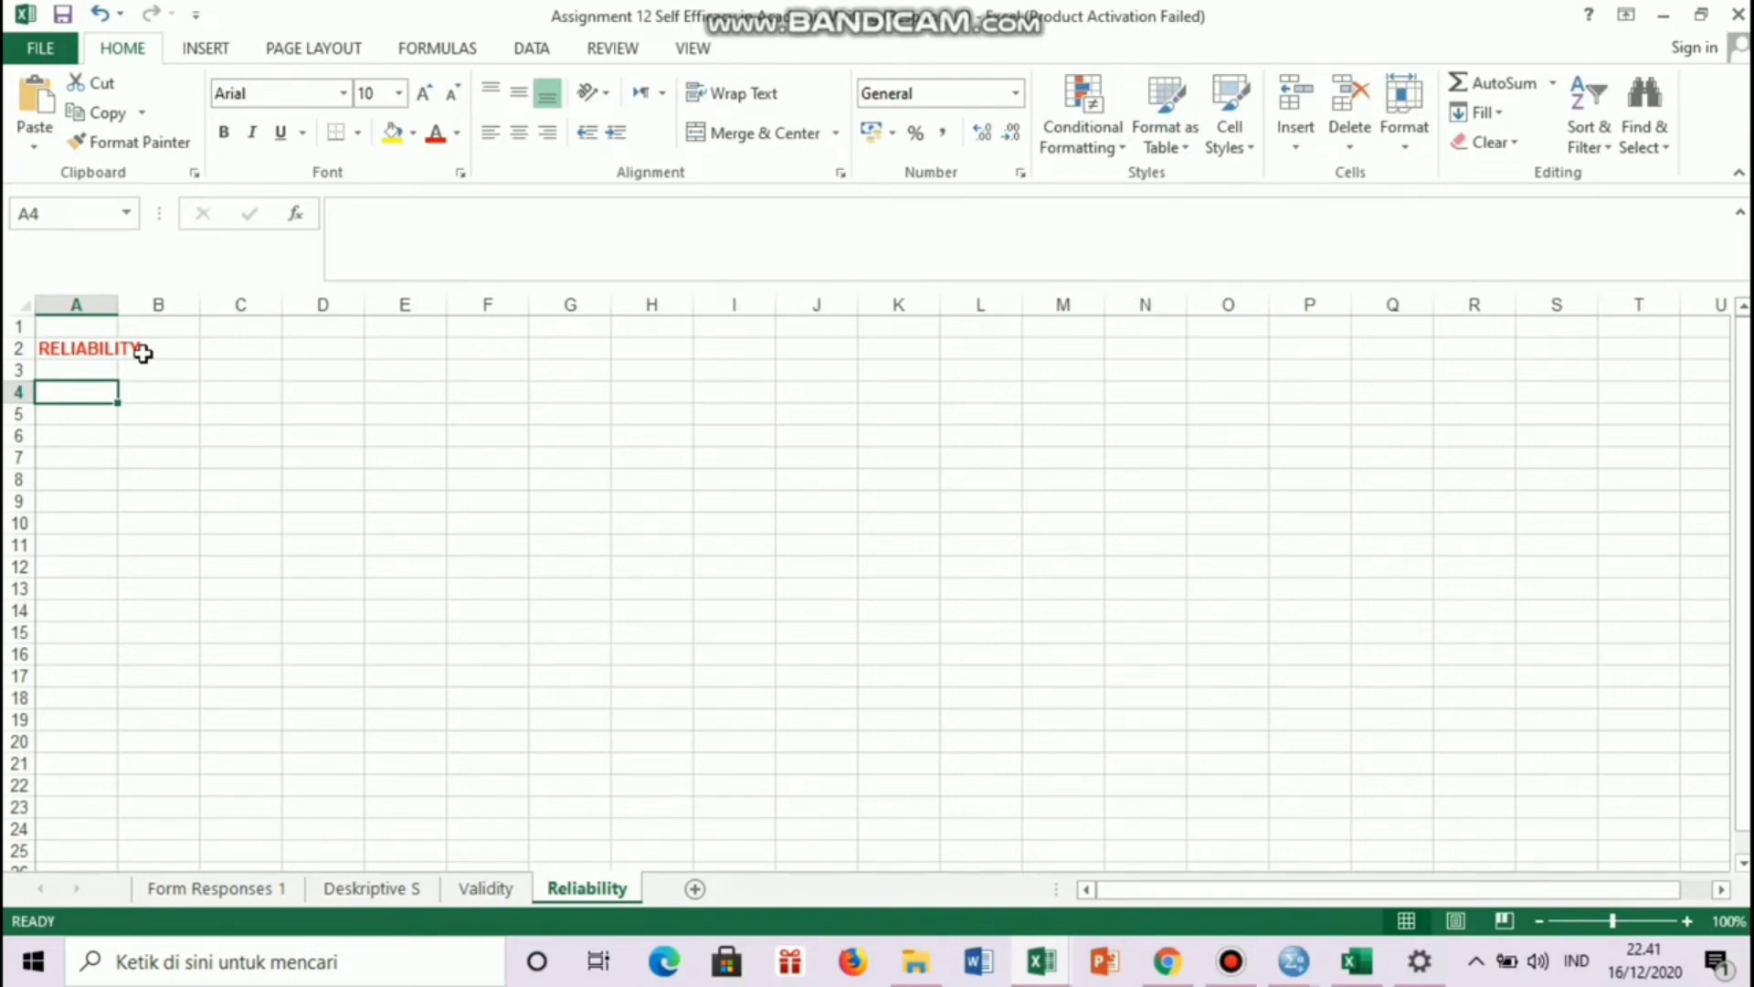
# - Check the scores on the Form Responses 1 sheet, and switch to the SPSS data editor holding the X01 to X30 item scores
pyautogui.click(220, 891)
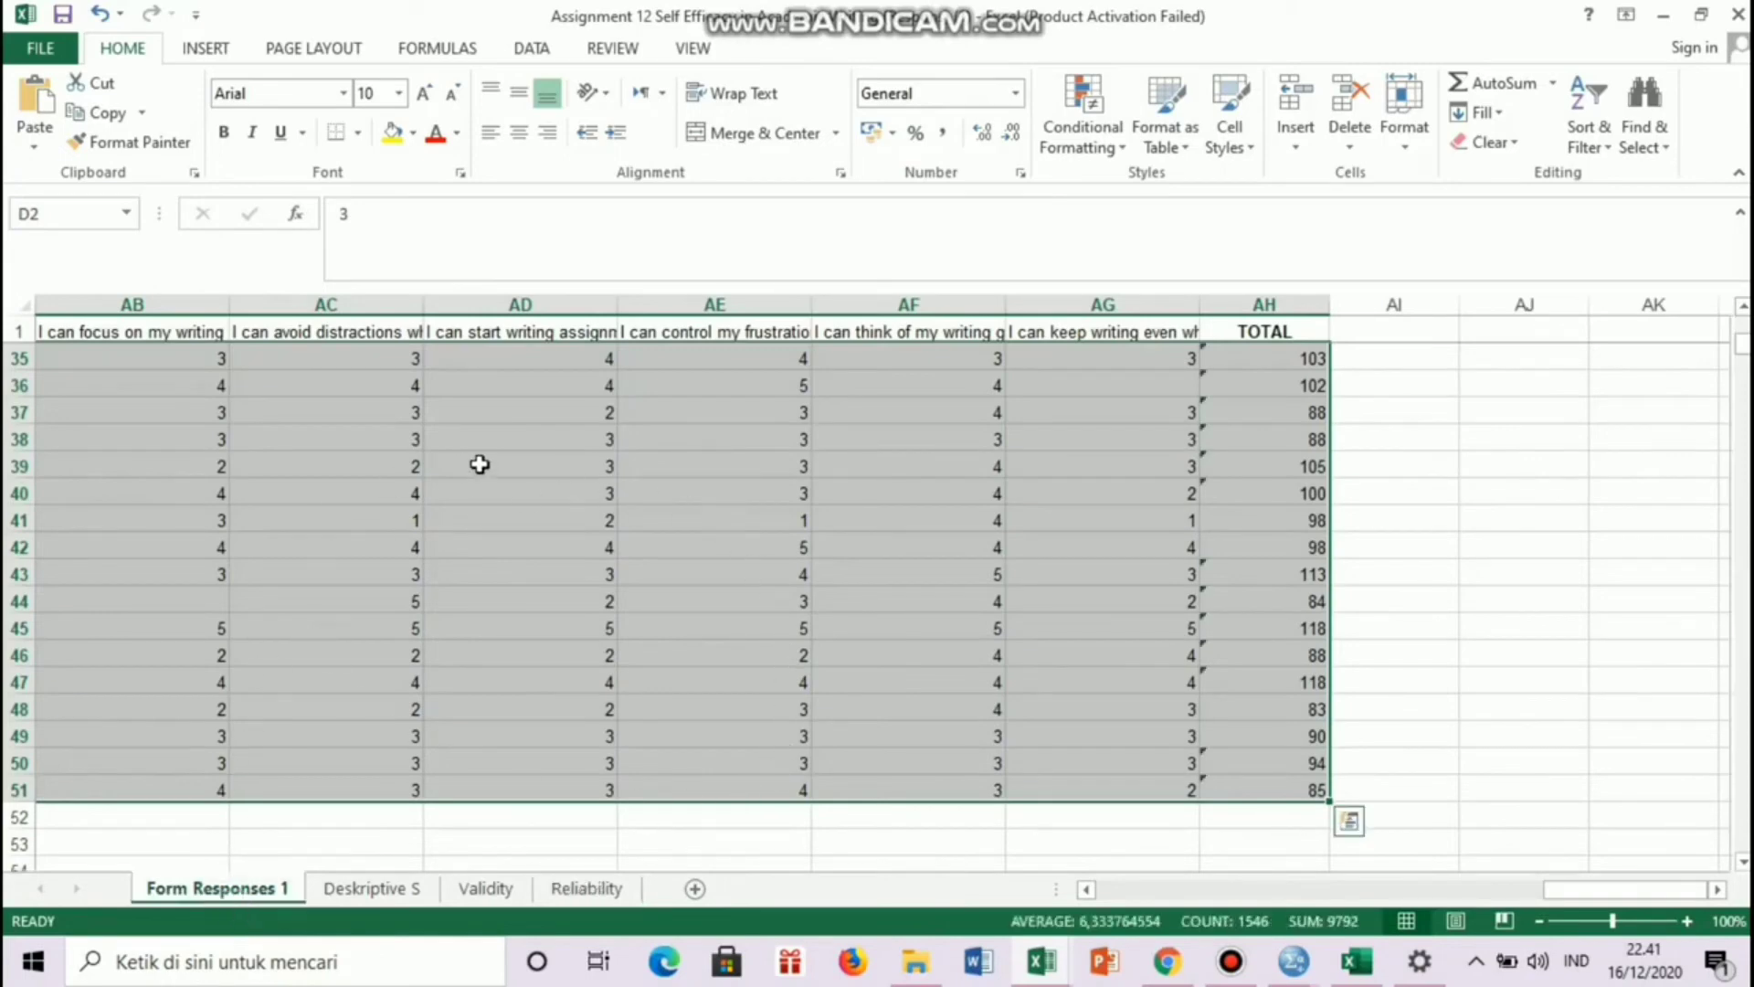
pyautogui.click(585, 888)
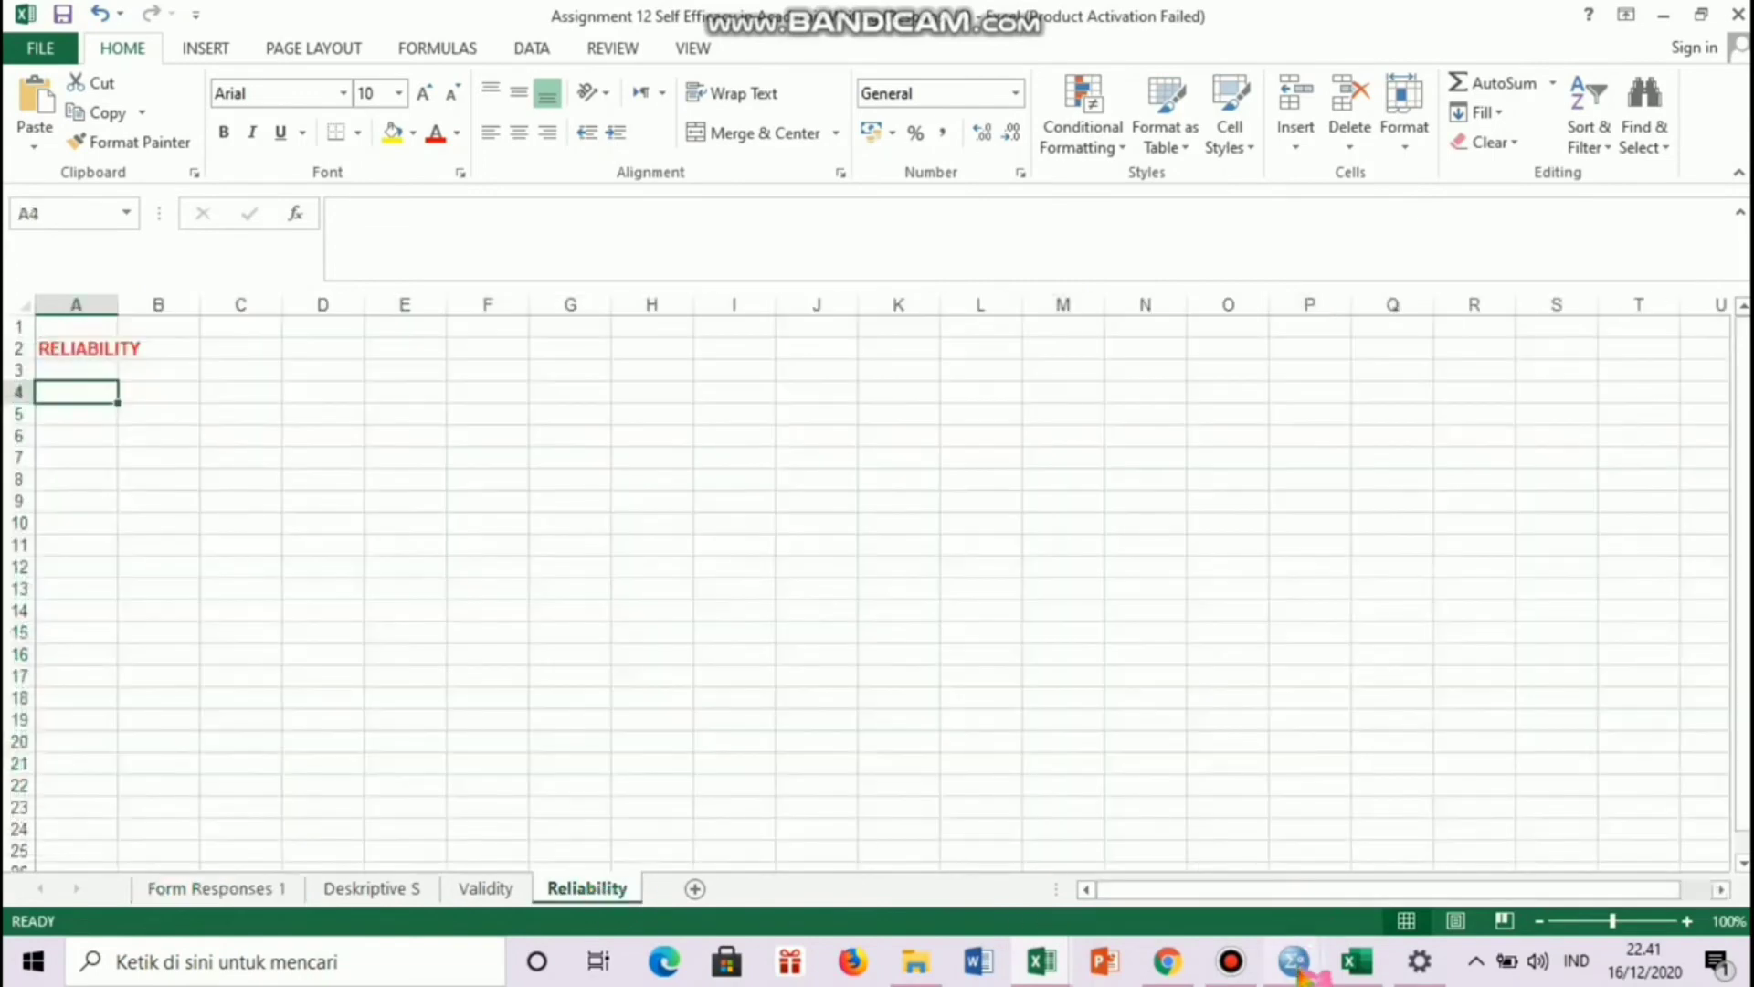
pyautogui.moveTo(1298, 969)
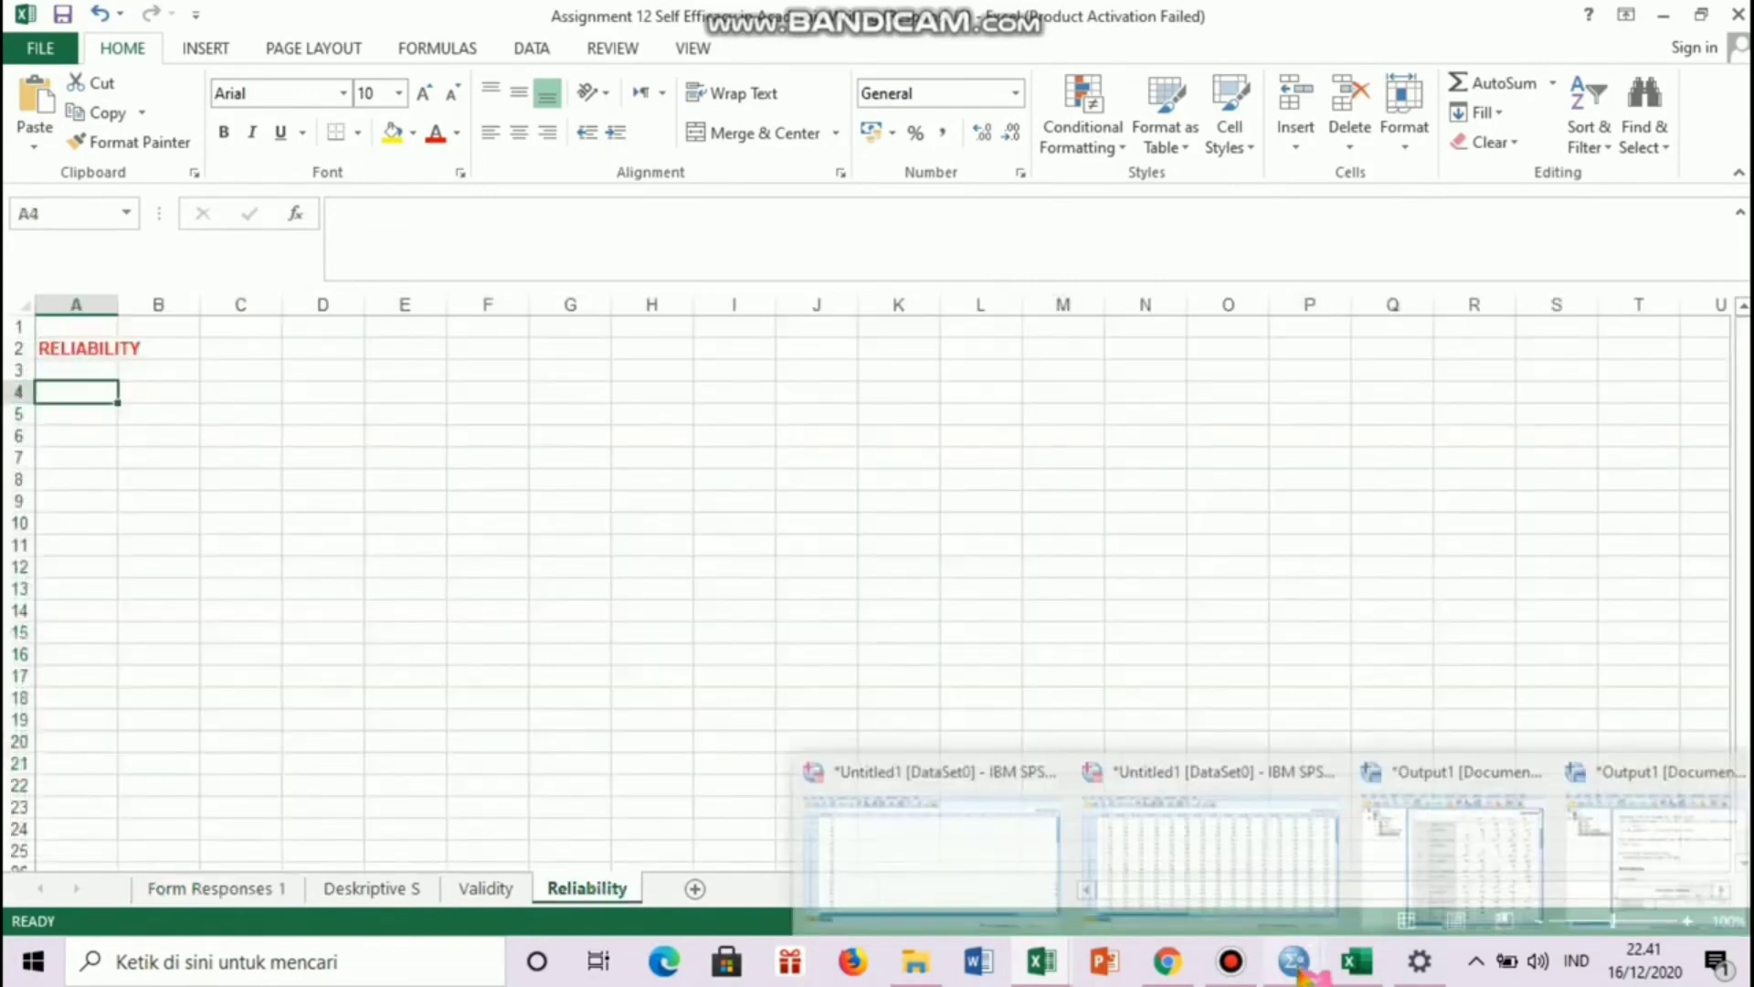
pyautogui.click(1273, 881)
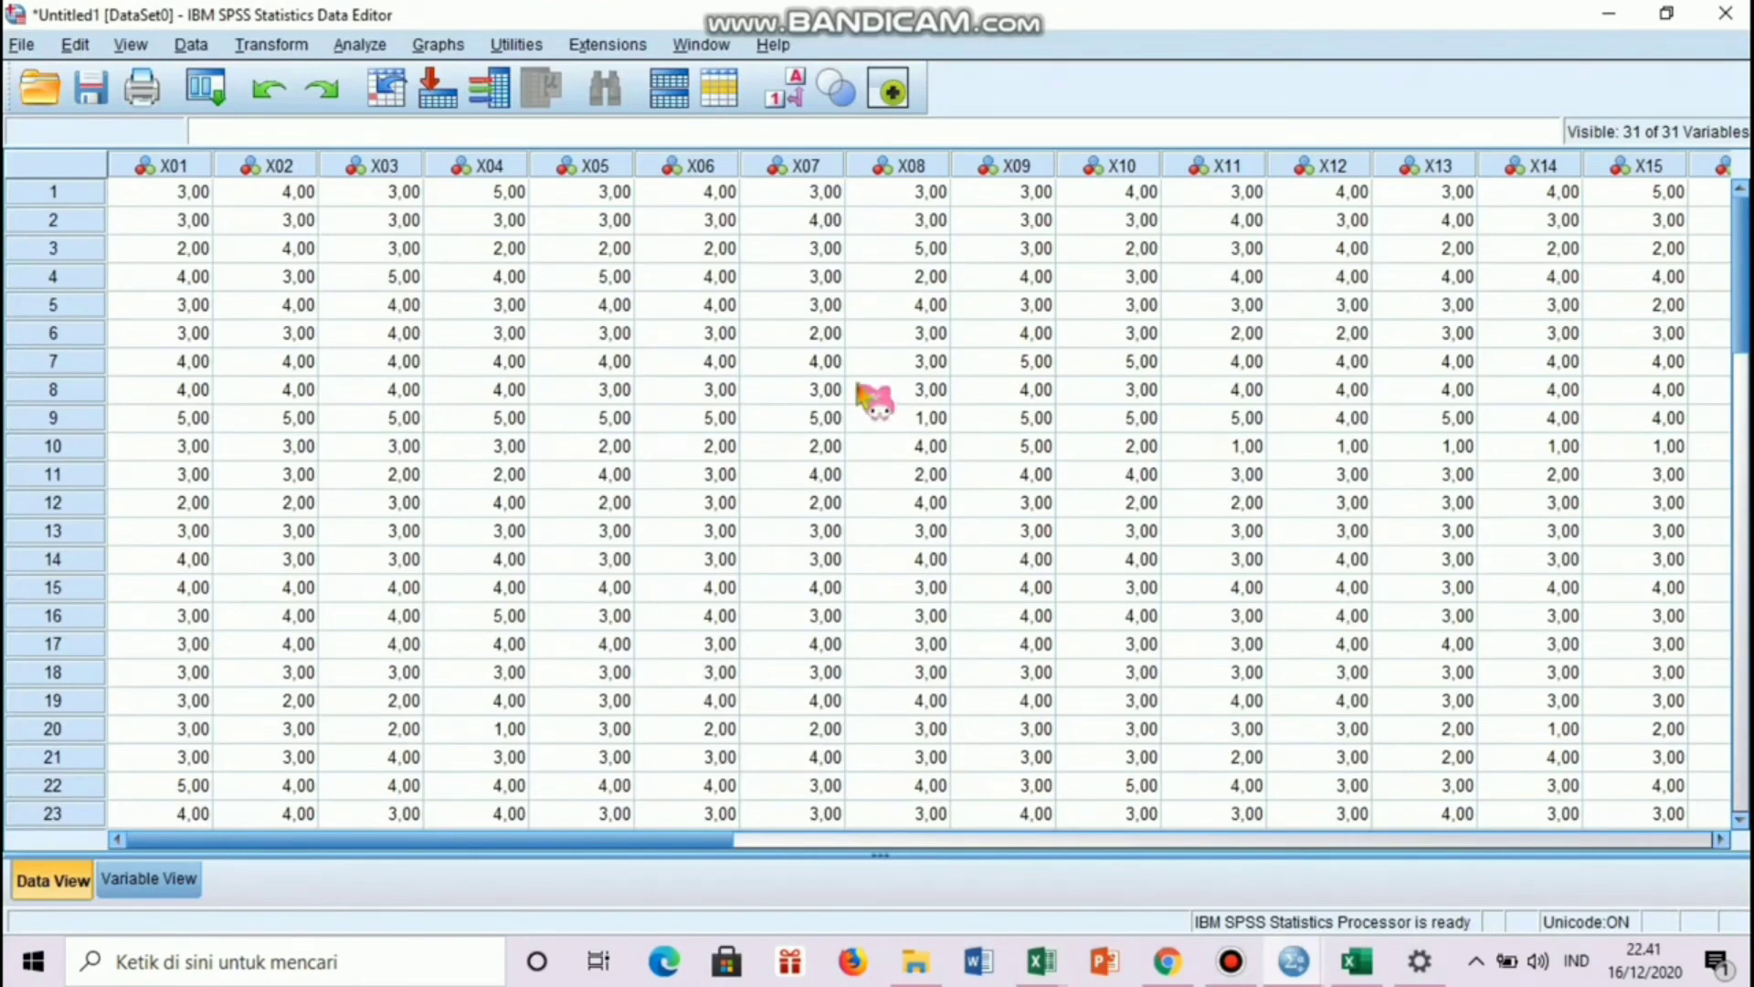
# - Open a Reliability Analysis and add X01 to X30 as its items, leaving out TOTAL
pyautogui.scroll(-2, 873, 397)
pyautogui.scroll(2, 873, 397)
pyautogui.scroll(-12, 873, 397)
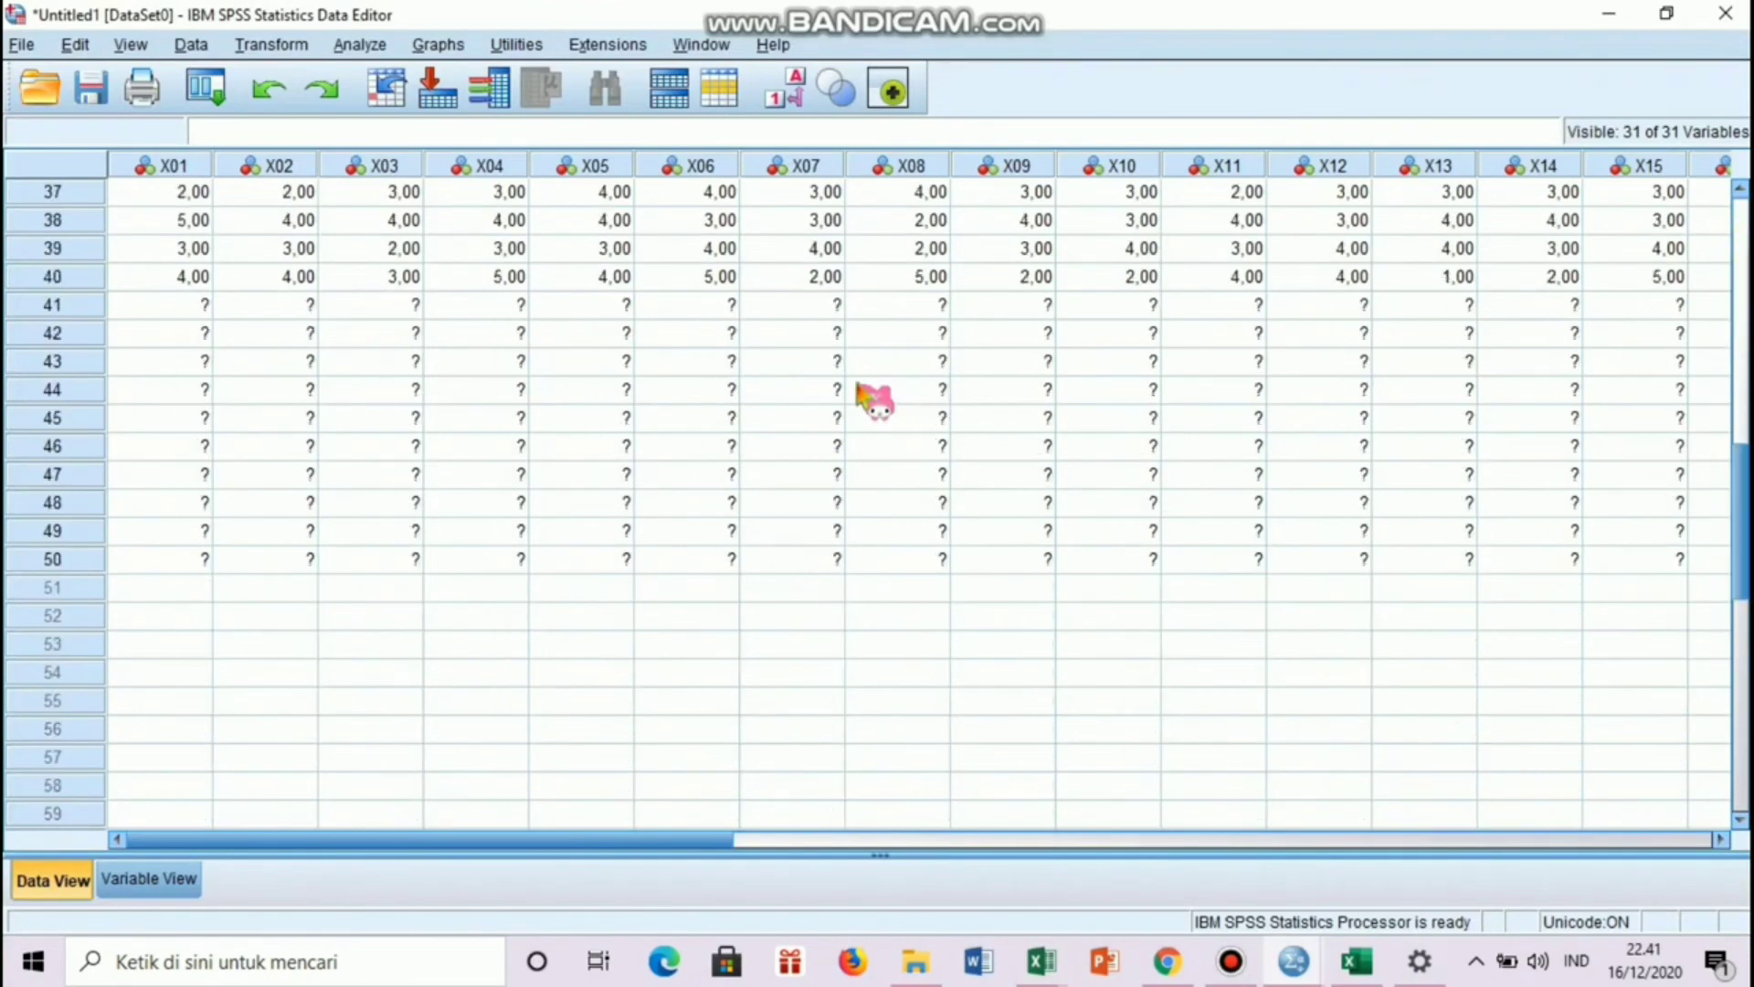
pyautogui.scroll(12, 873, 398)
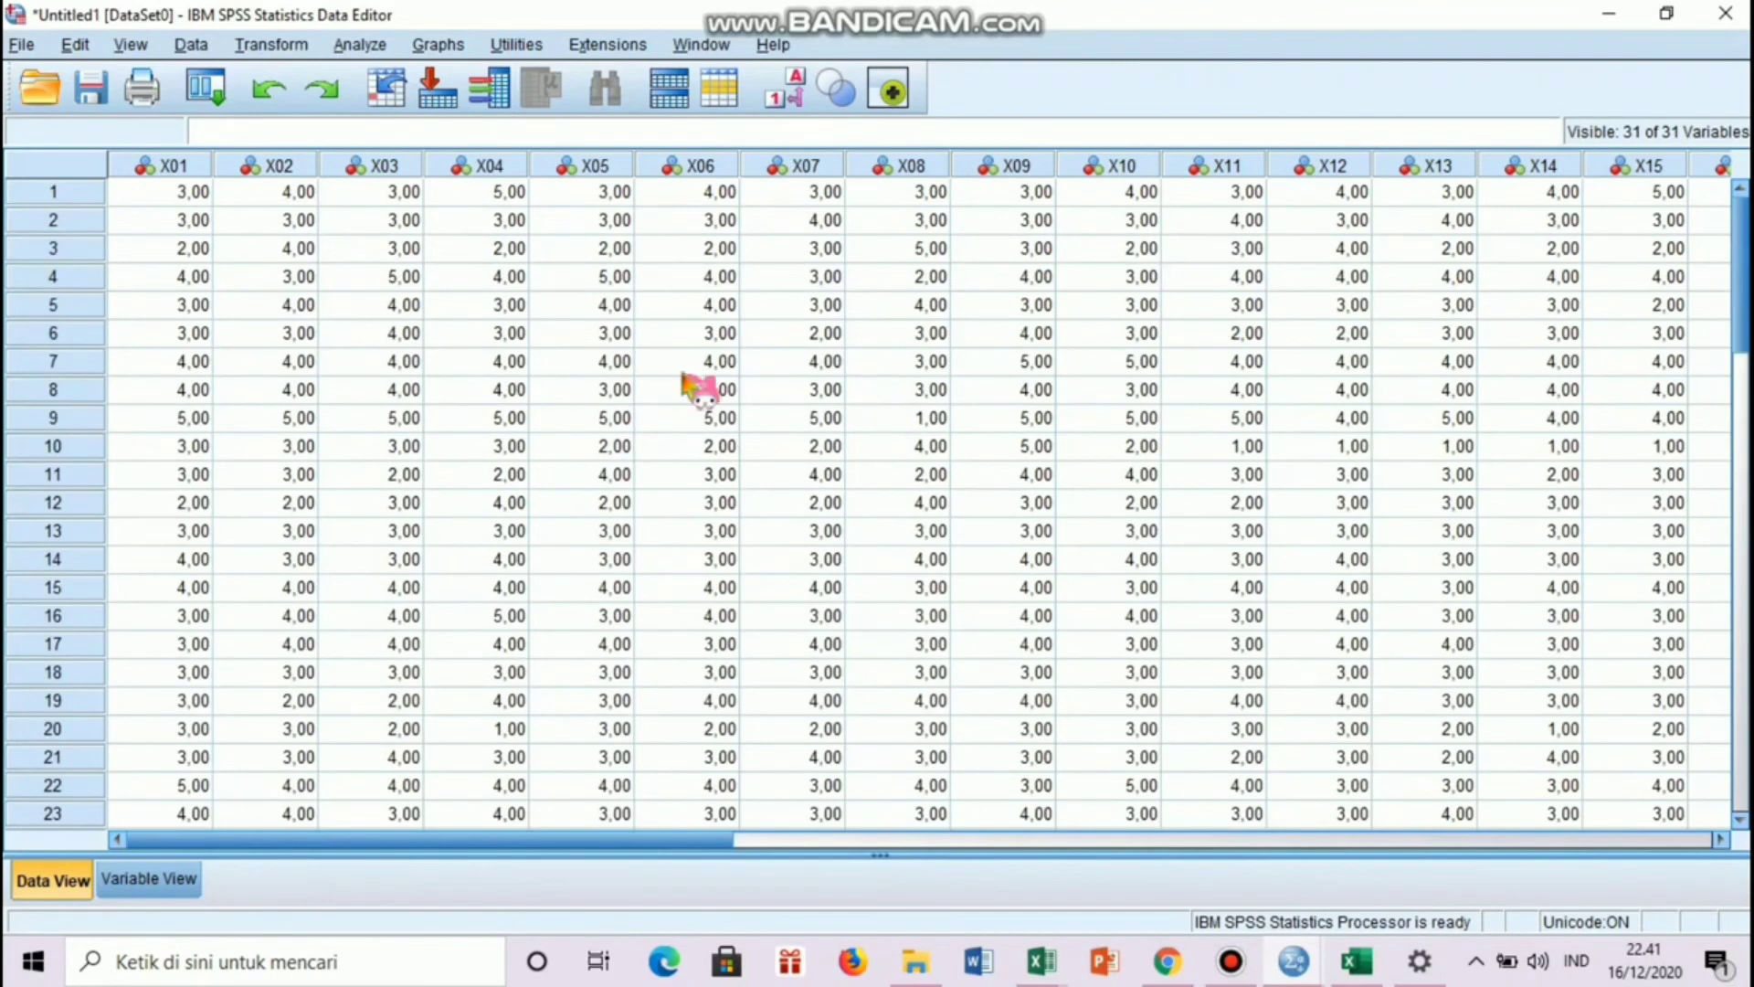
pyautogui.click(366, 46)
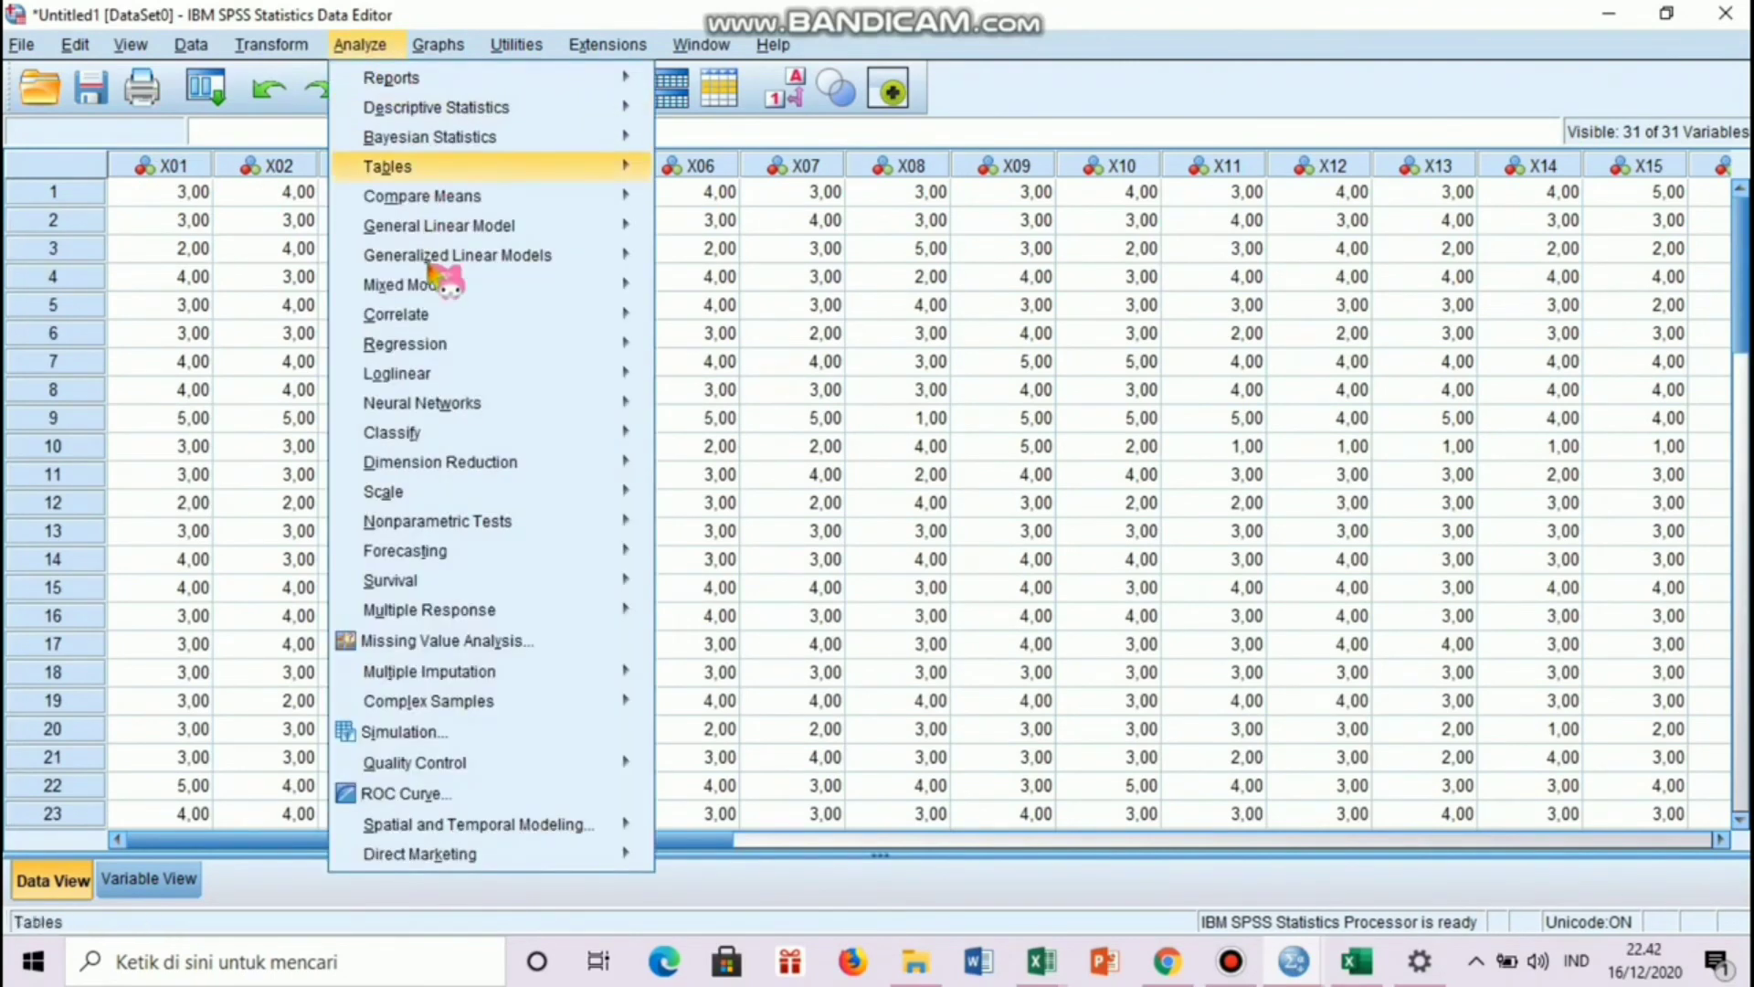
pyautogui.moveTo(454, 491)
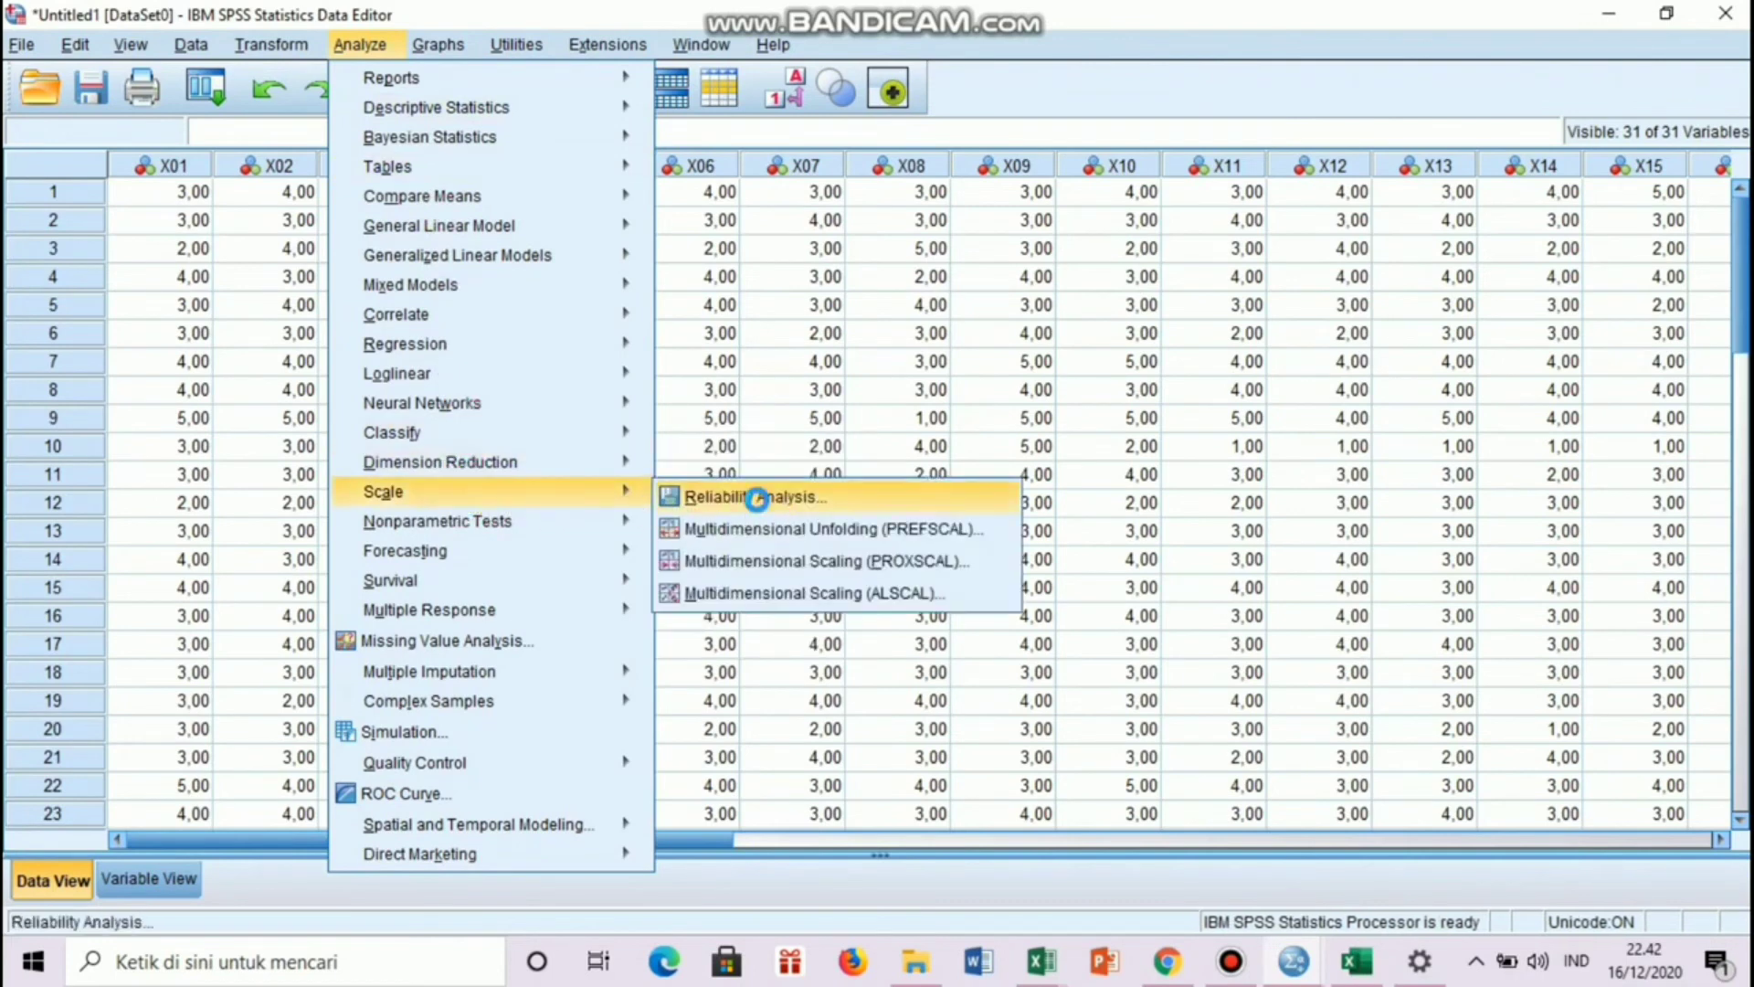
pyautogui.click(757, 499)
pyautogui.click(418, 442)
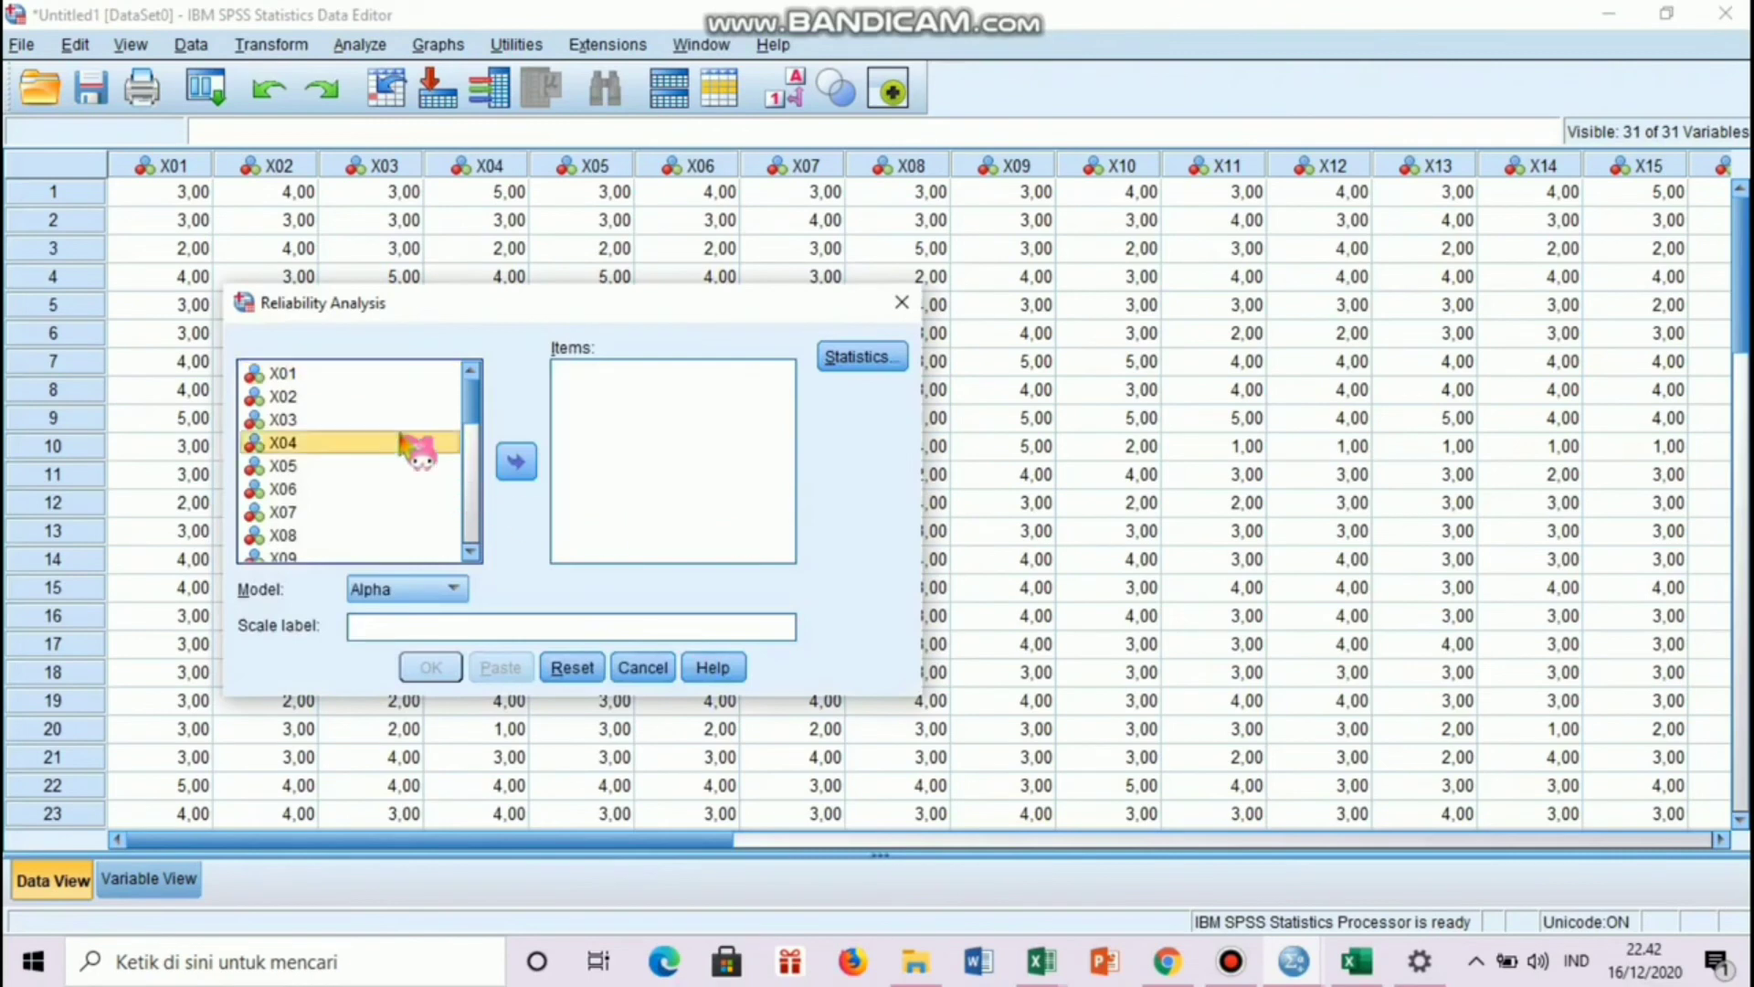
pyautogui.hotkey('ctrl', 'a')
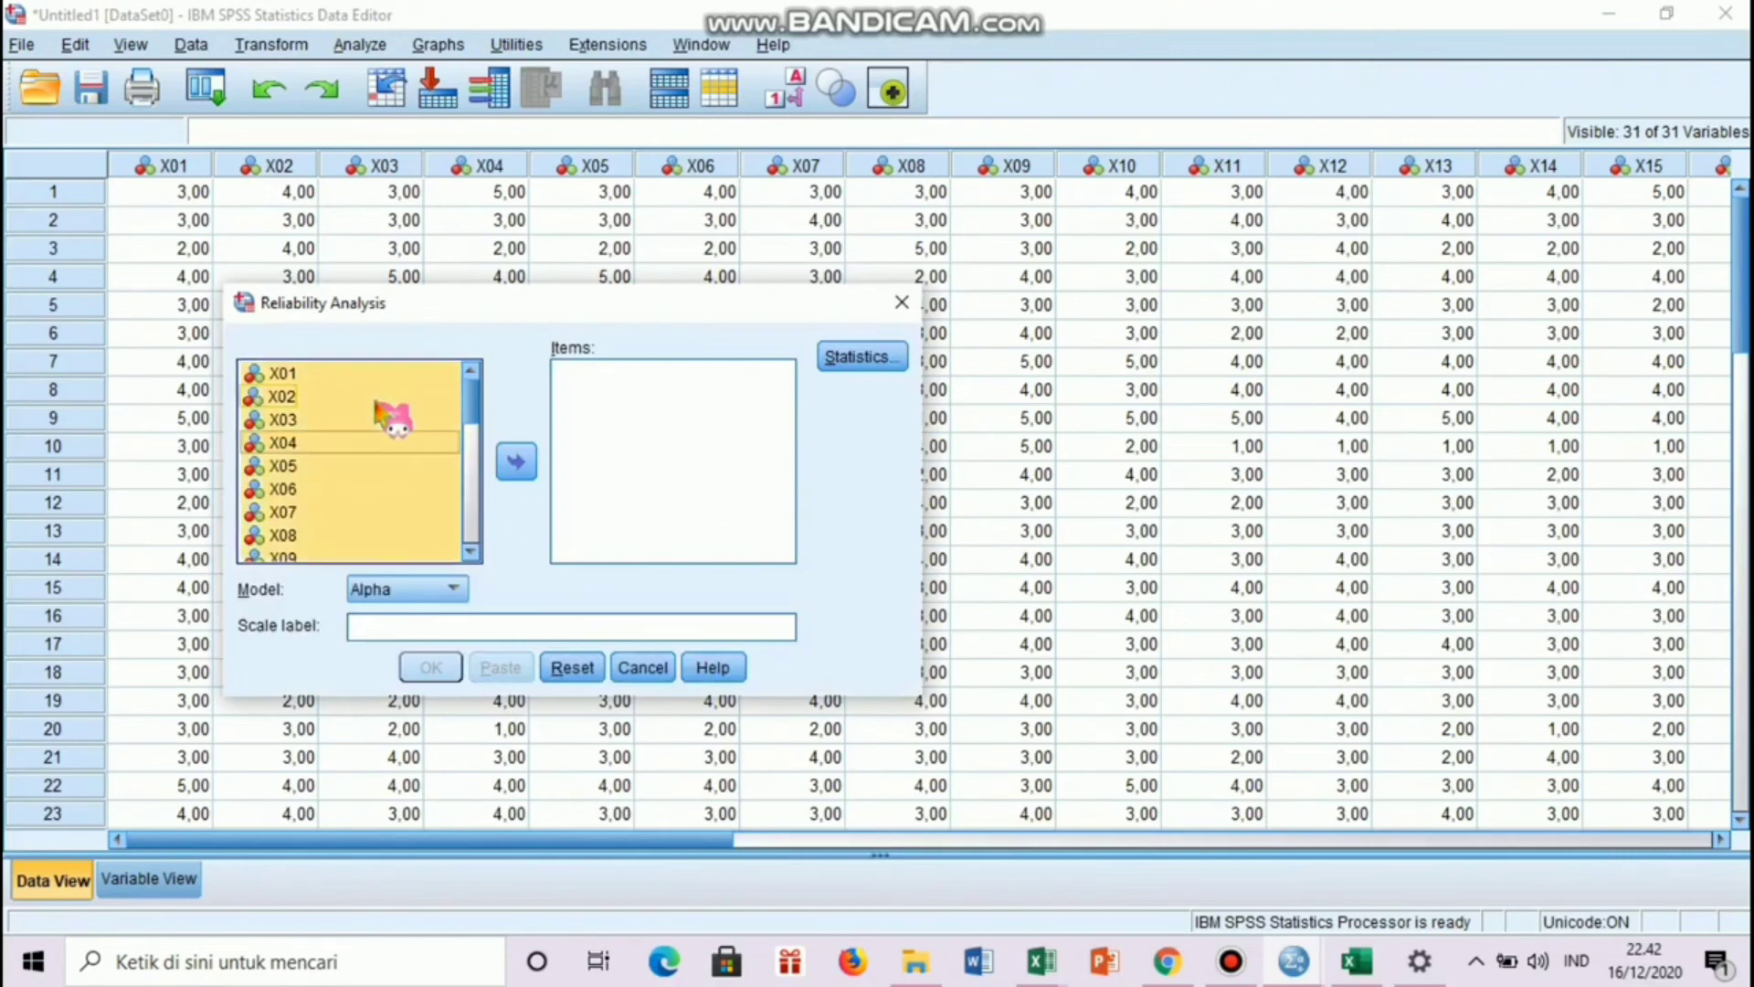
pyautogui.scroll(-7, 376, 409)
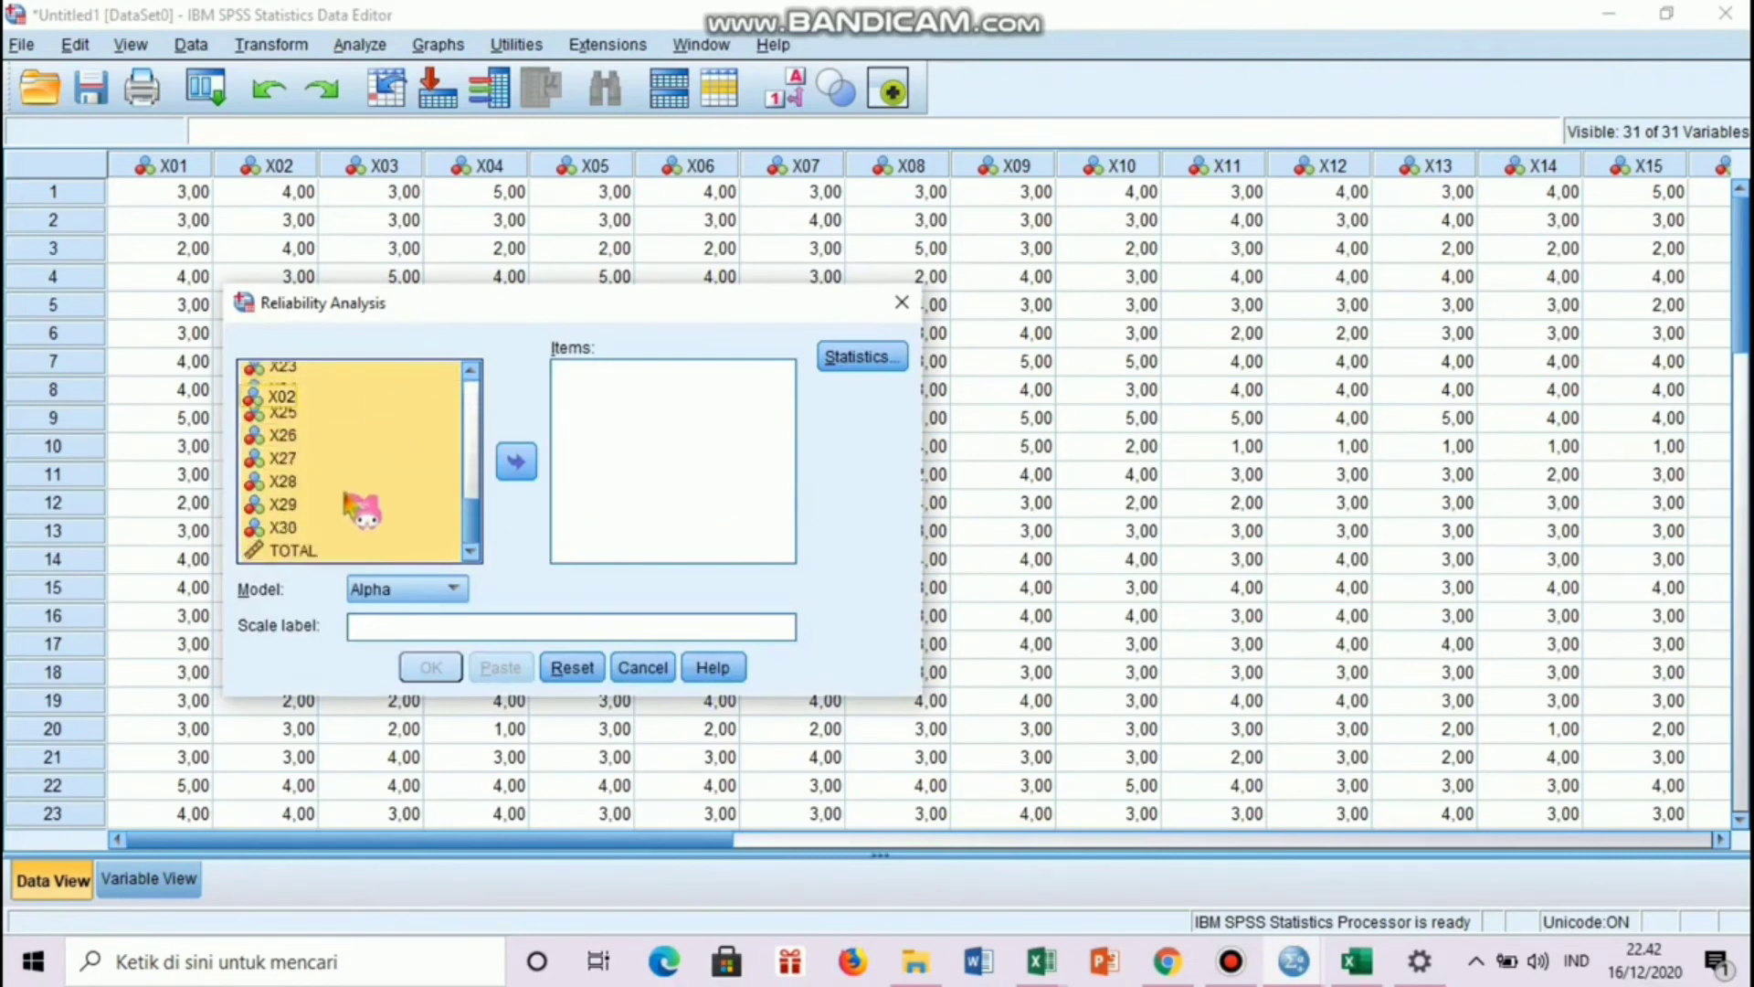
pyautogui.keyDown('ctrl'); pyautogui.click(294, 551); pyautogui.keyUp('ctrl')
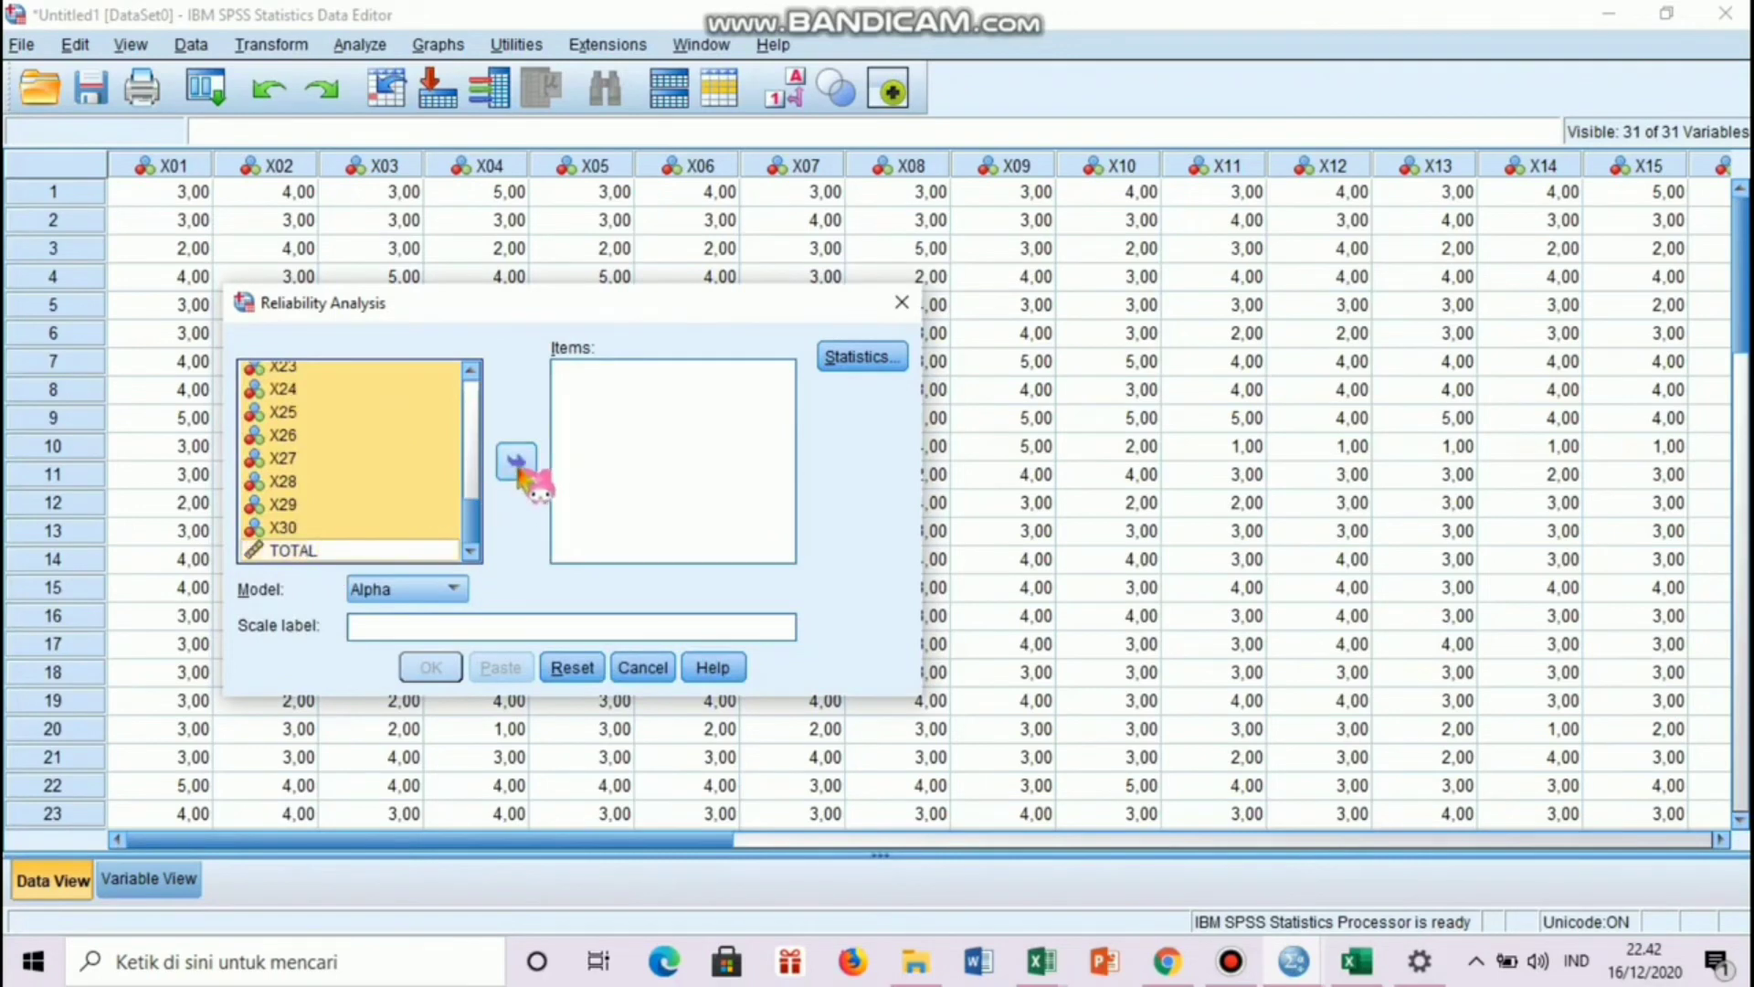
pyautogui.click(516, 462)
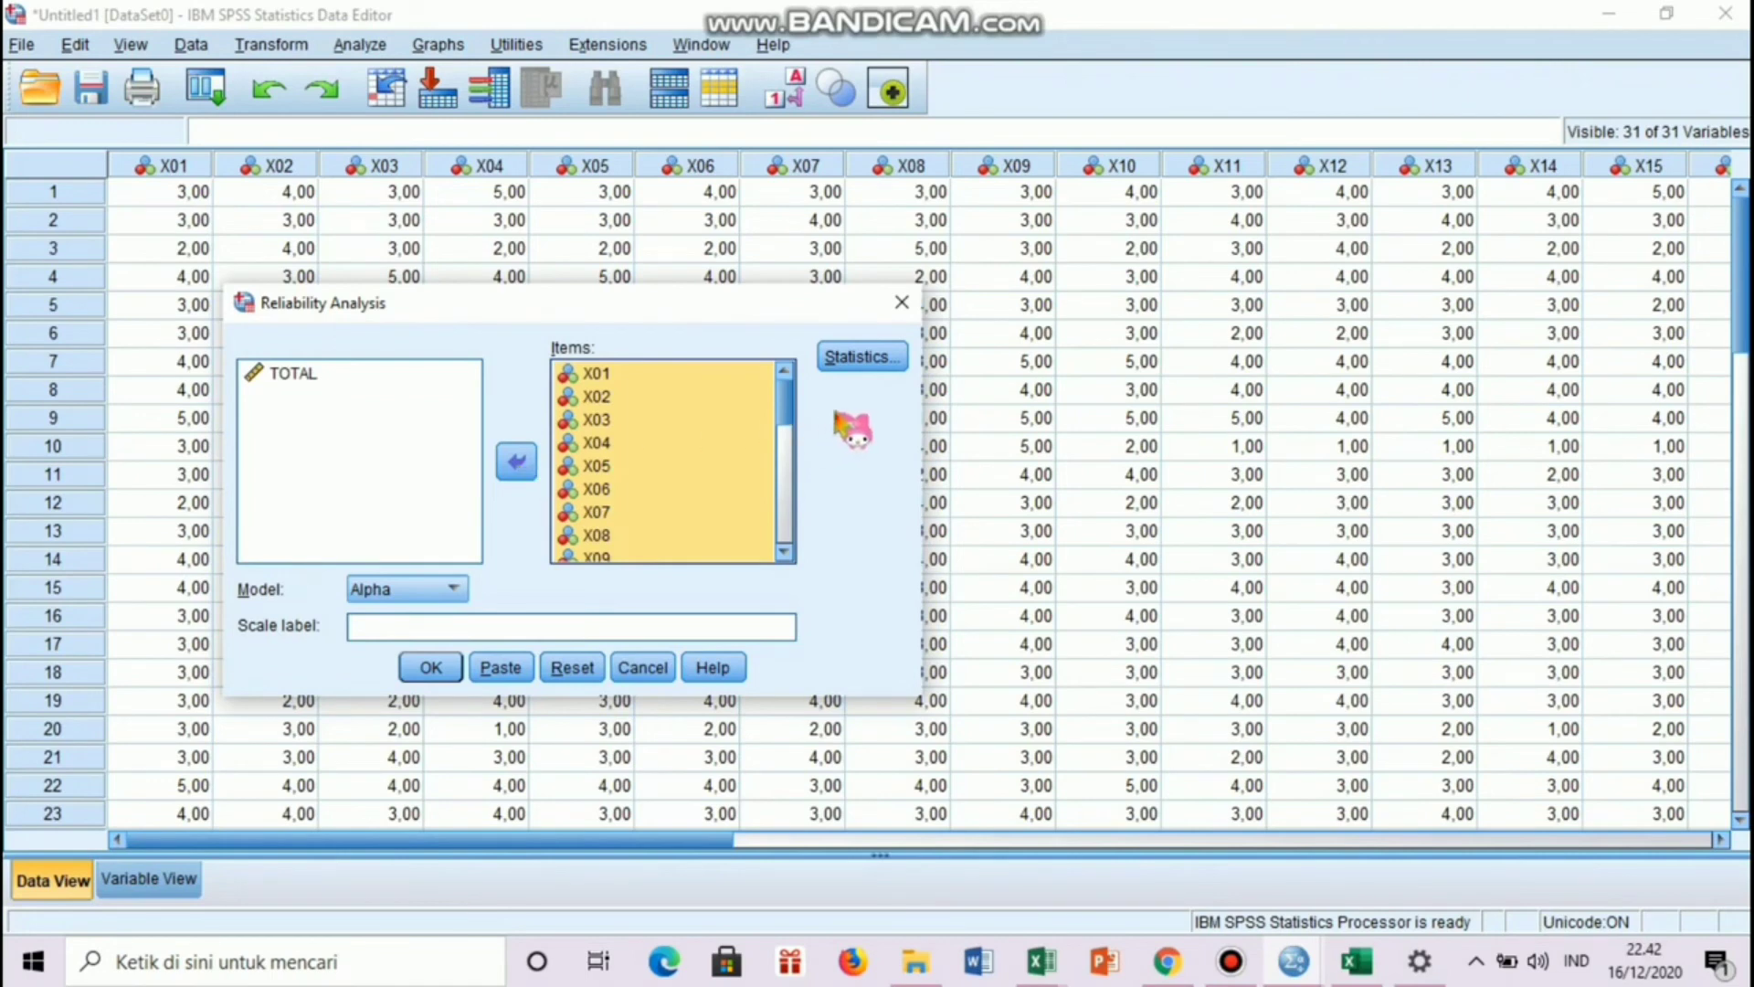
# - Include the Scale if item deleted descriptives and run the reliability analysis with the Alpha model
pyautogui.click(868, 364)
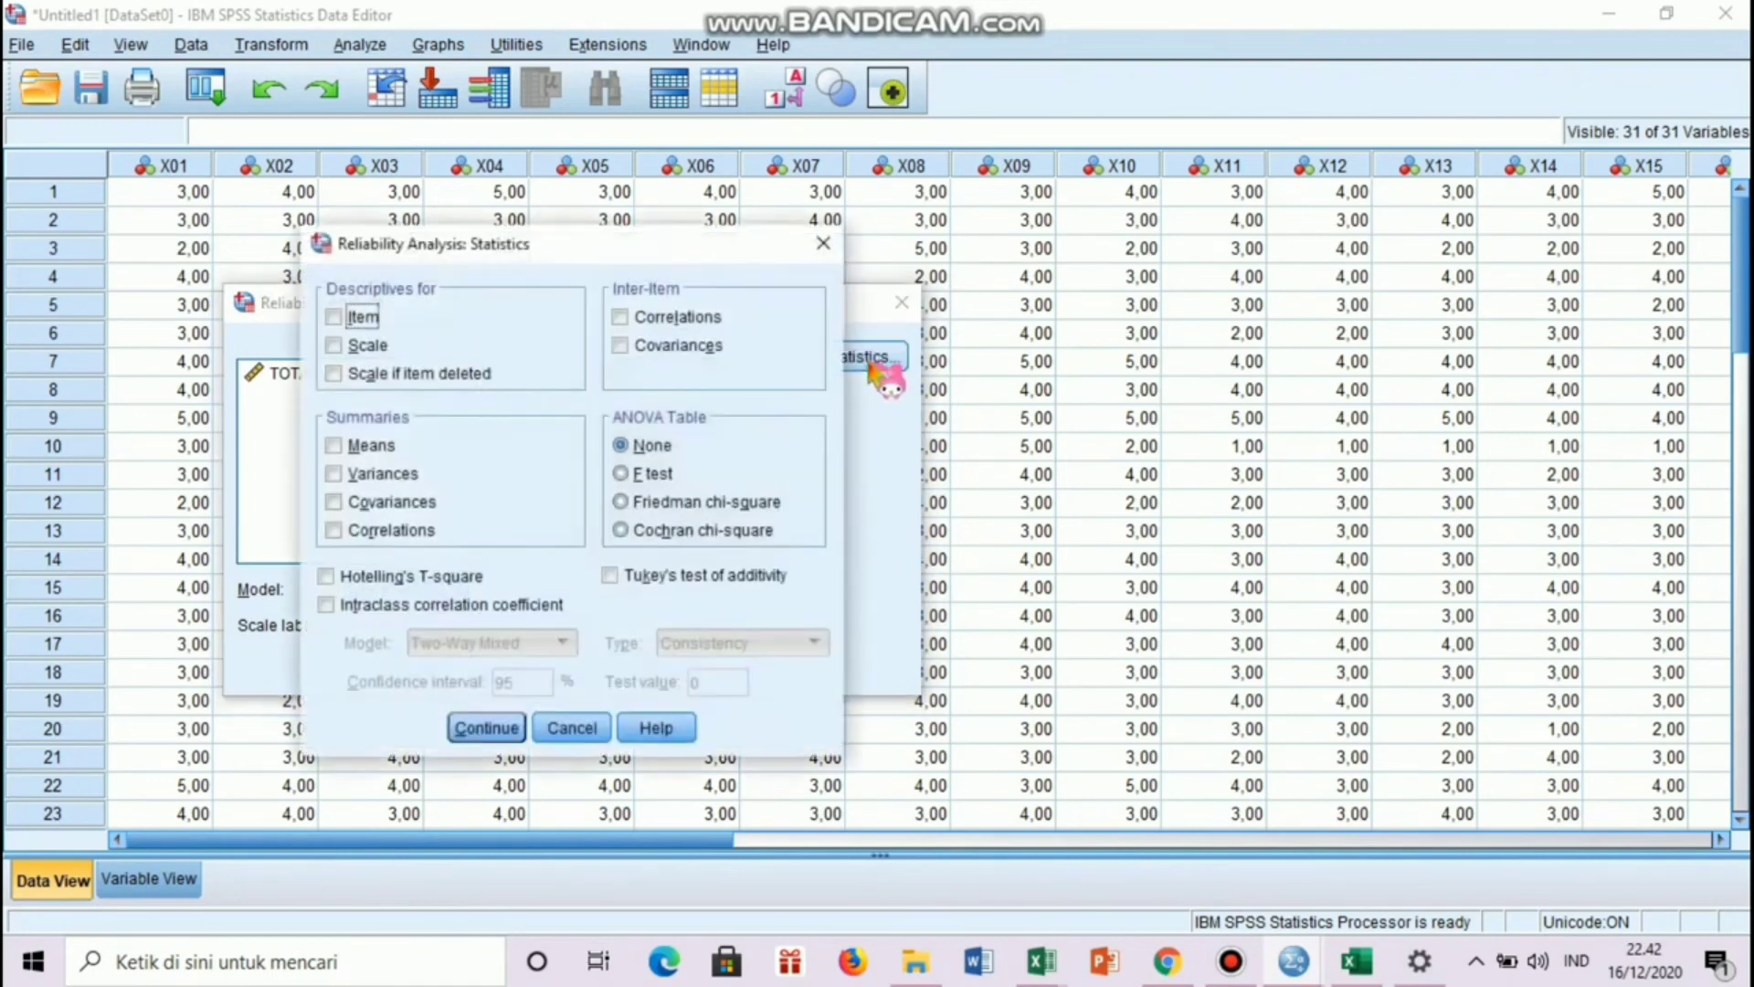
pyautogui.click(410, 374)
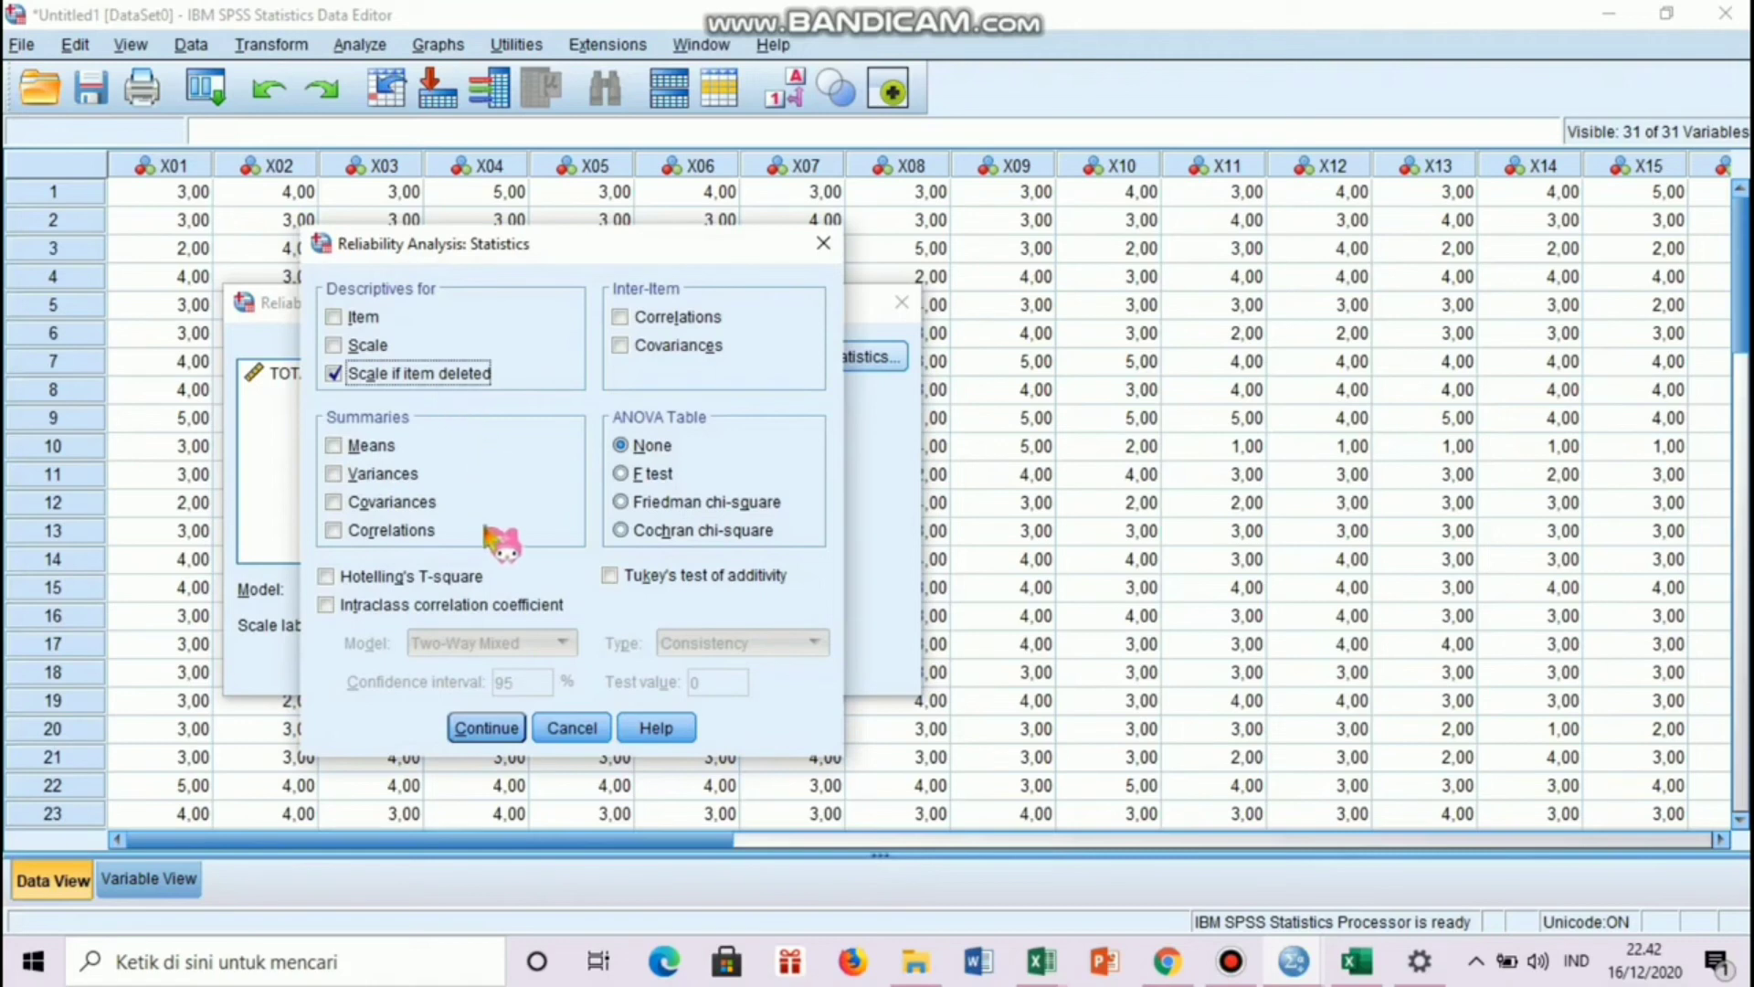
pyautogui.click(487, 729)
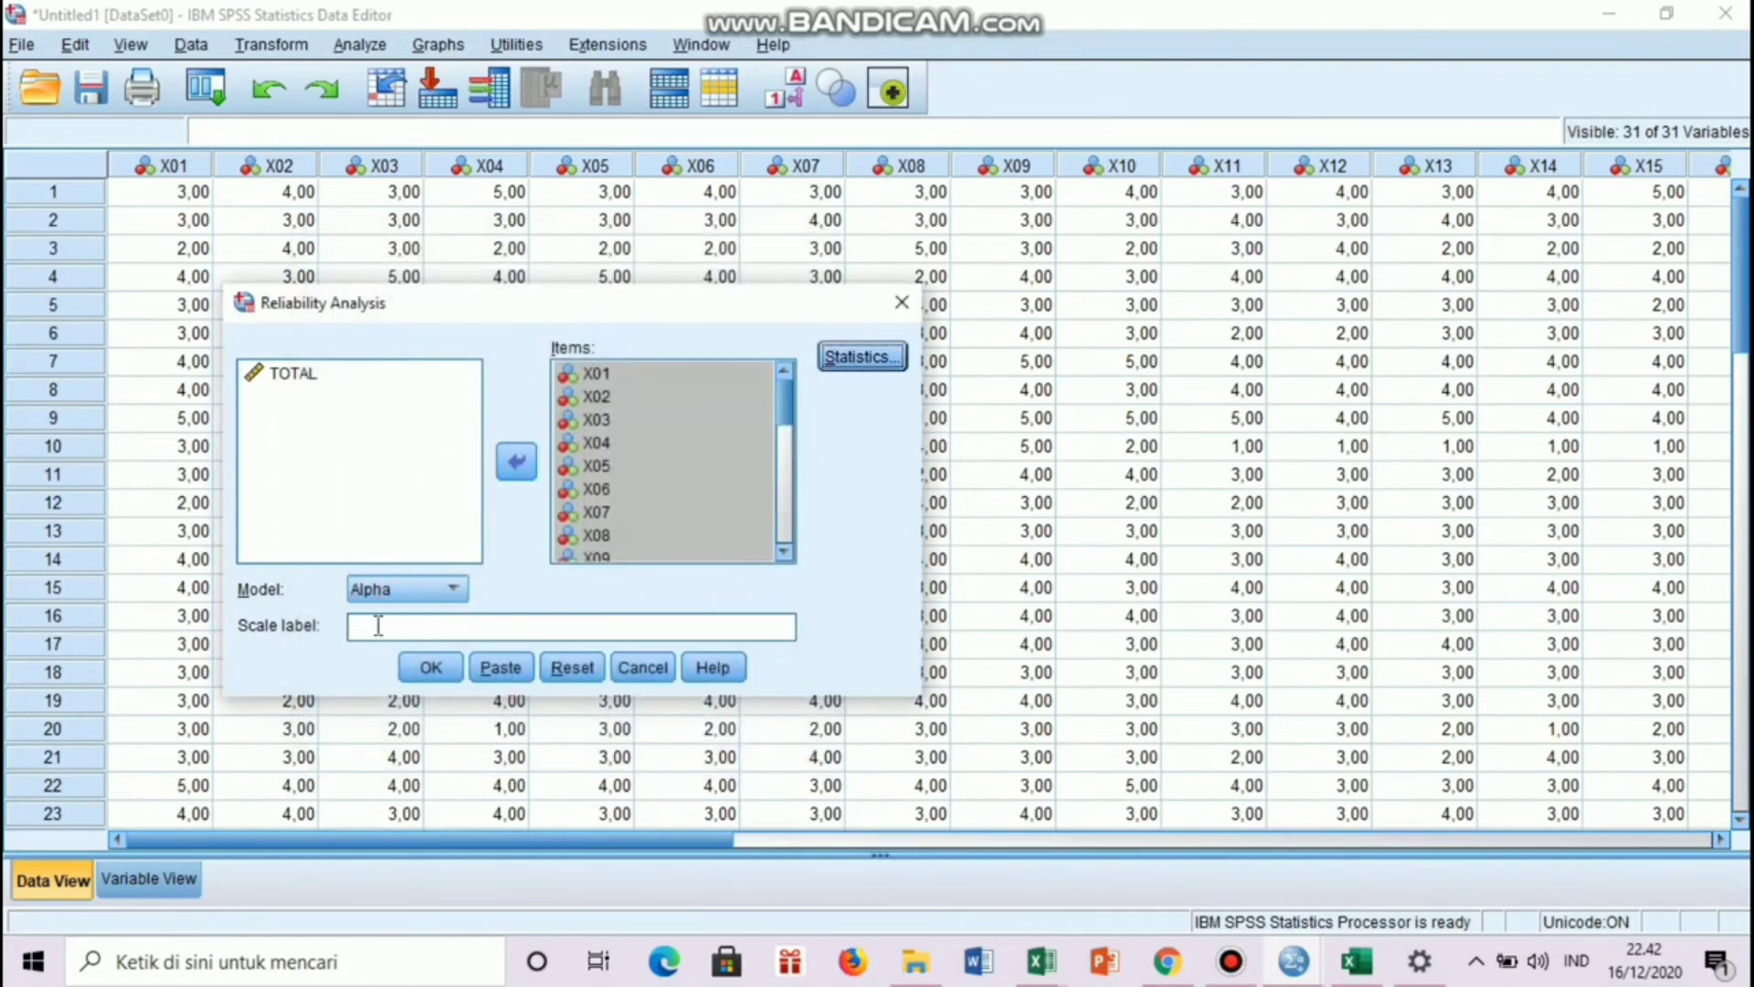
pyautogui.click(450, 673)
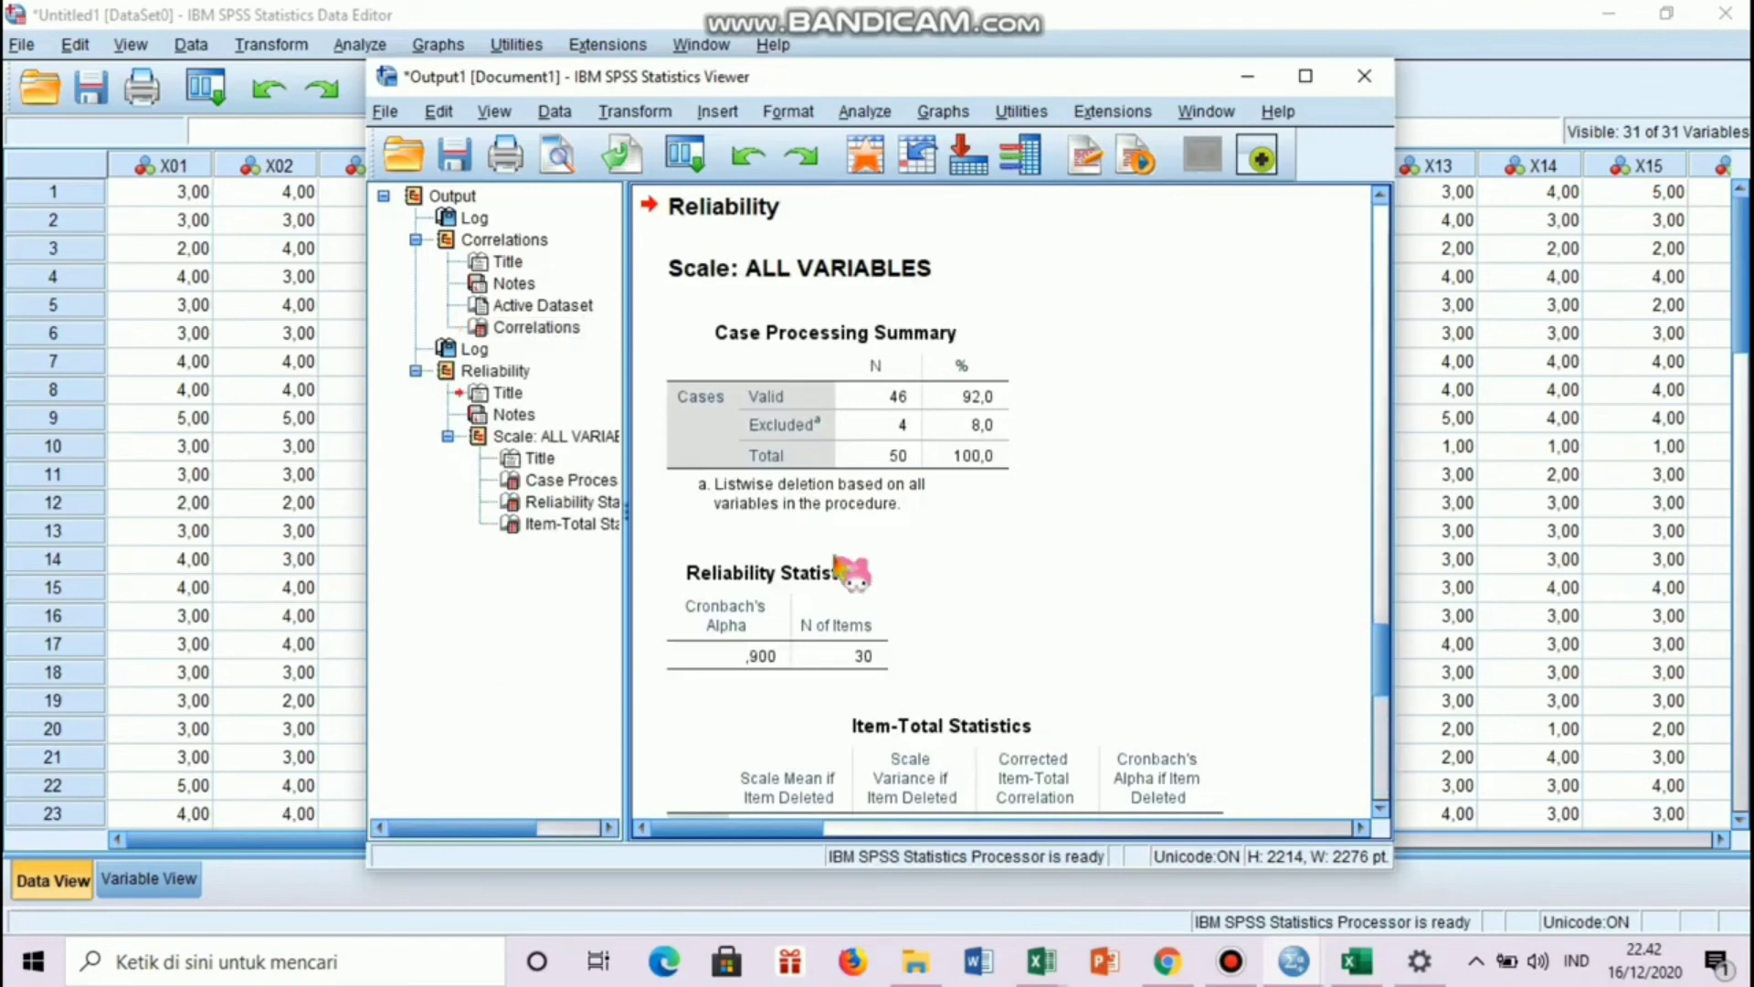
# - Copy the Reliability Statistics output table and paste it at cell A4 of the Reliability sheet in the Assignment 12 Excel workbook
pyautogui.click(831, 600)
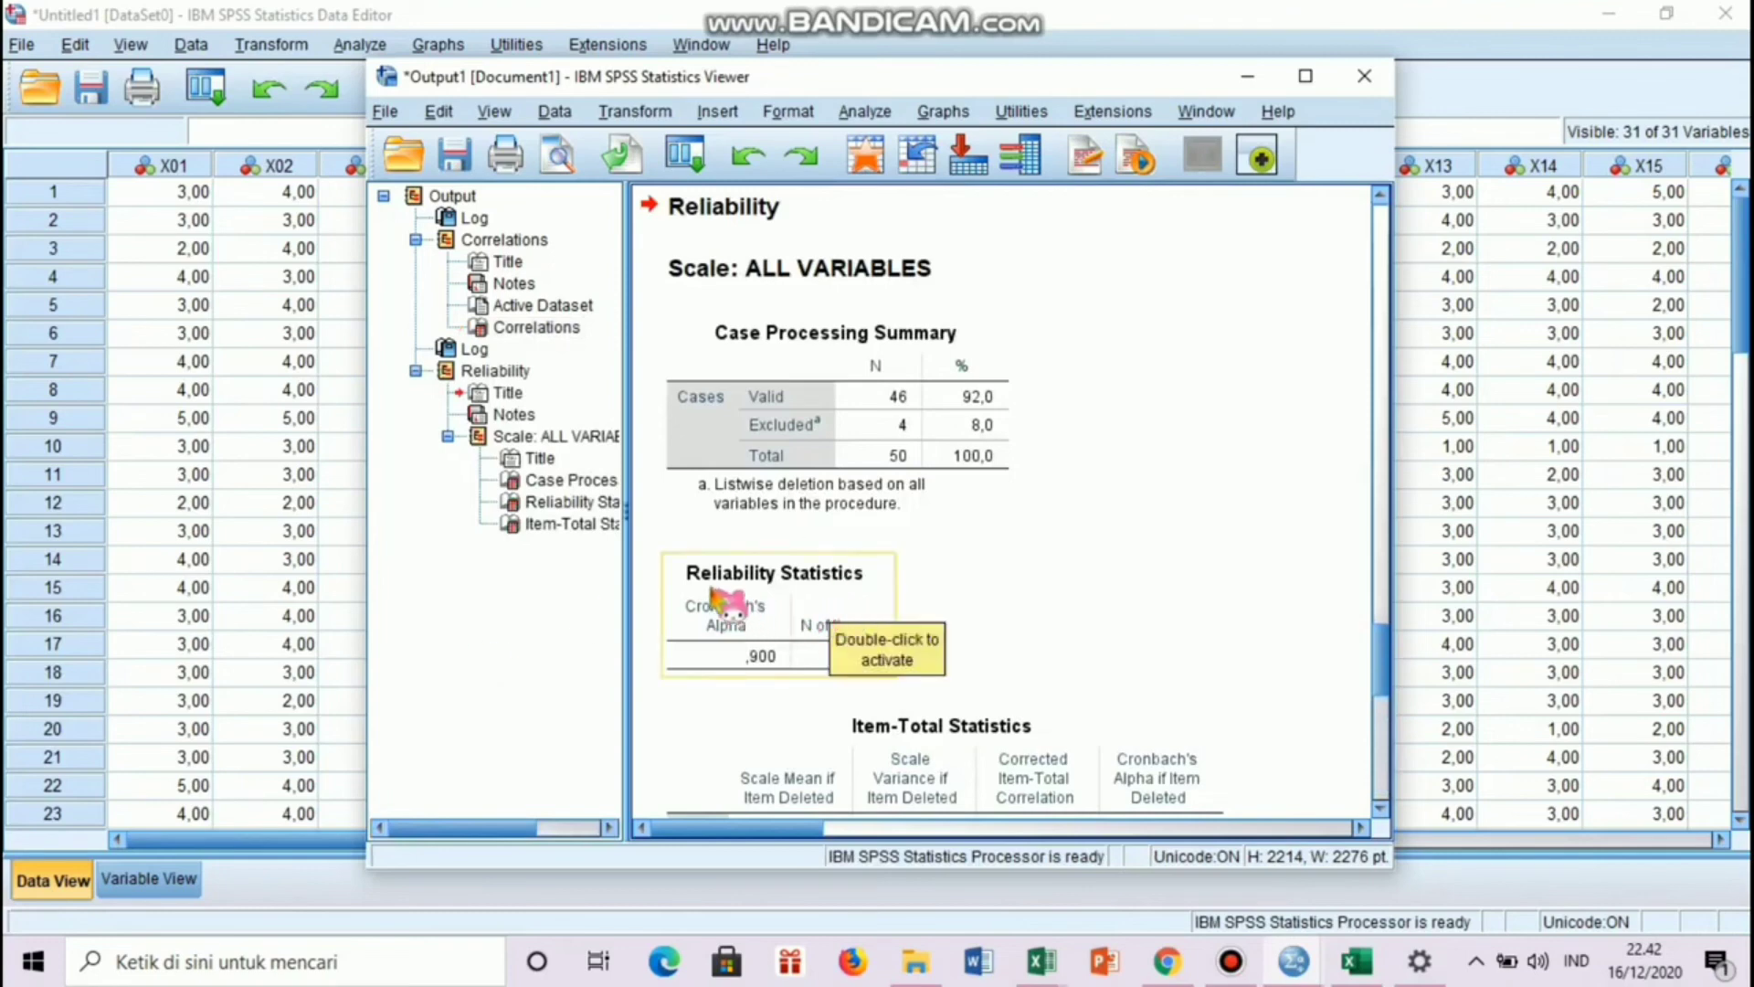
pyautogui.click(873, 606)
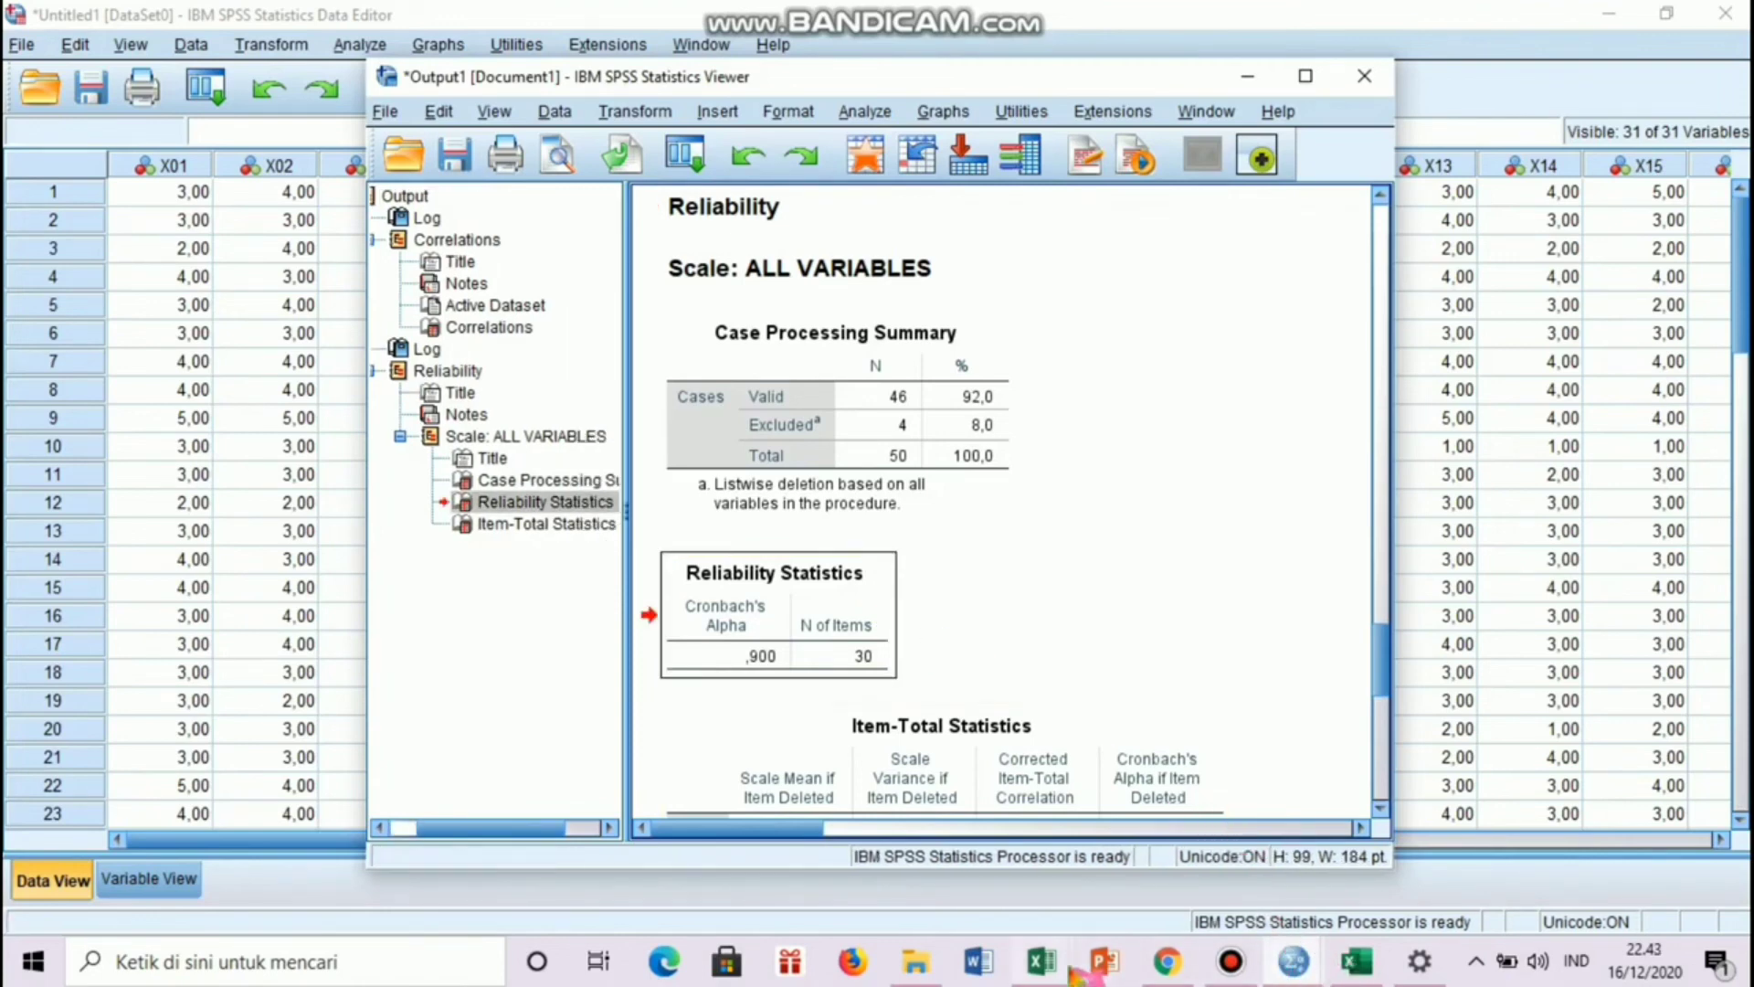
pyautogui.moveTo(1047, 969)
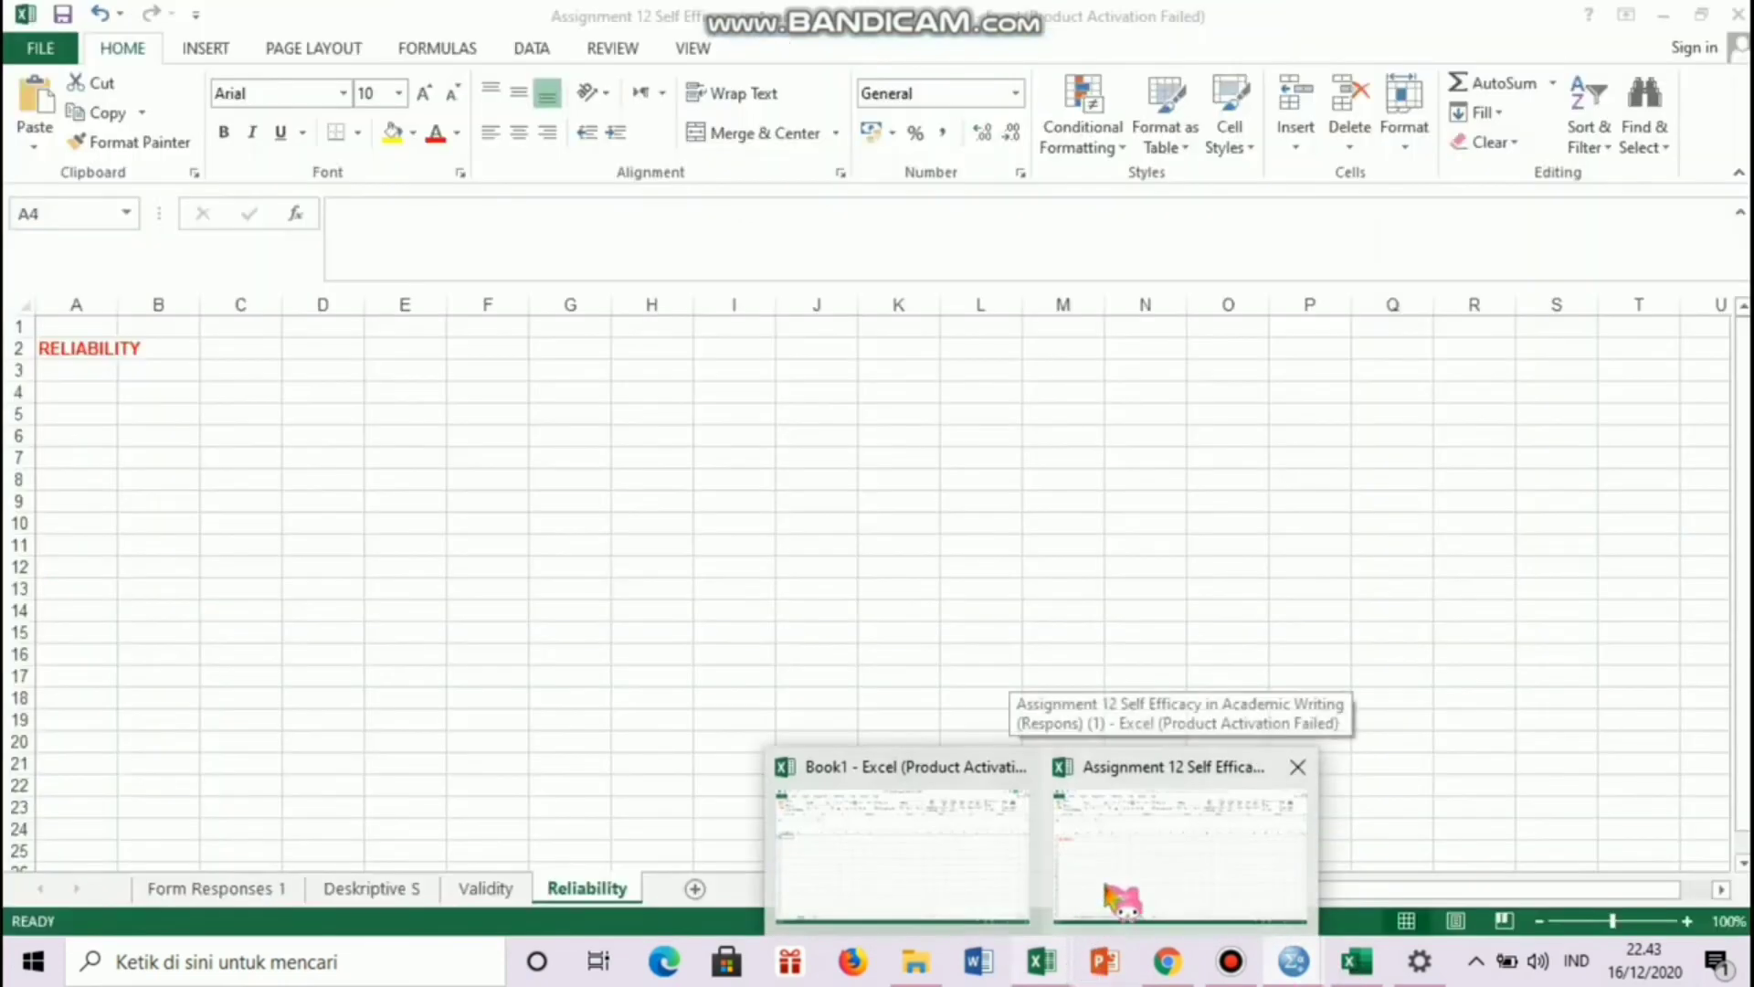
pyautogui.click(1120, 897)
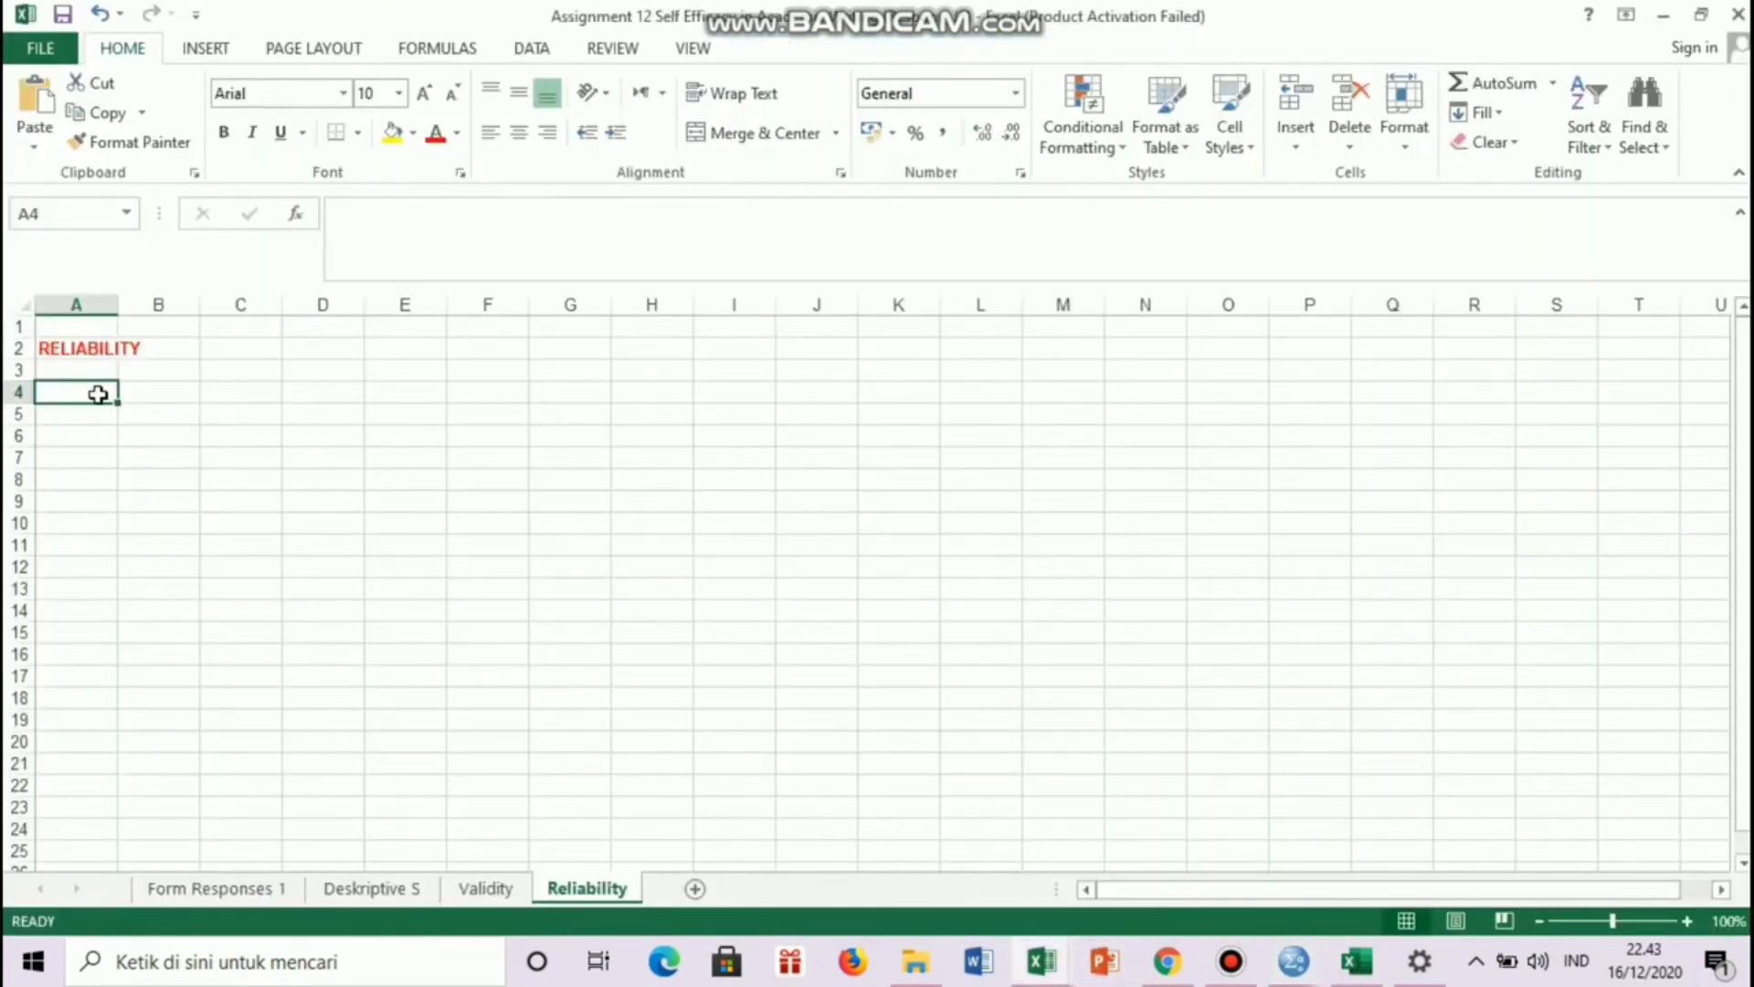
pyautogui.write("Reliability Statistics Cronbach's Alpha\tN of Items 0,900\t30")
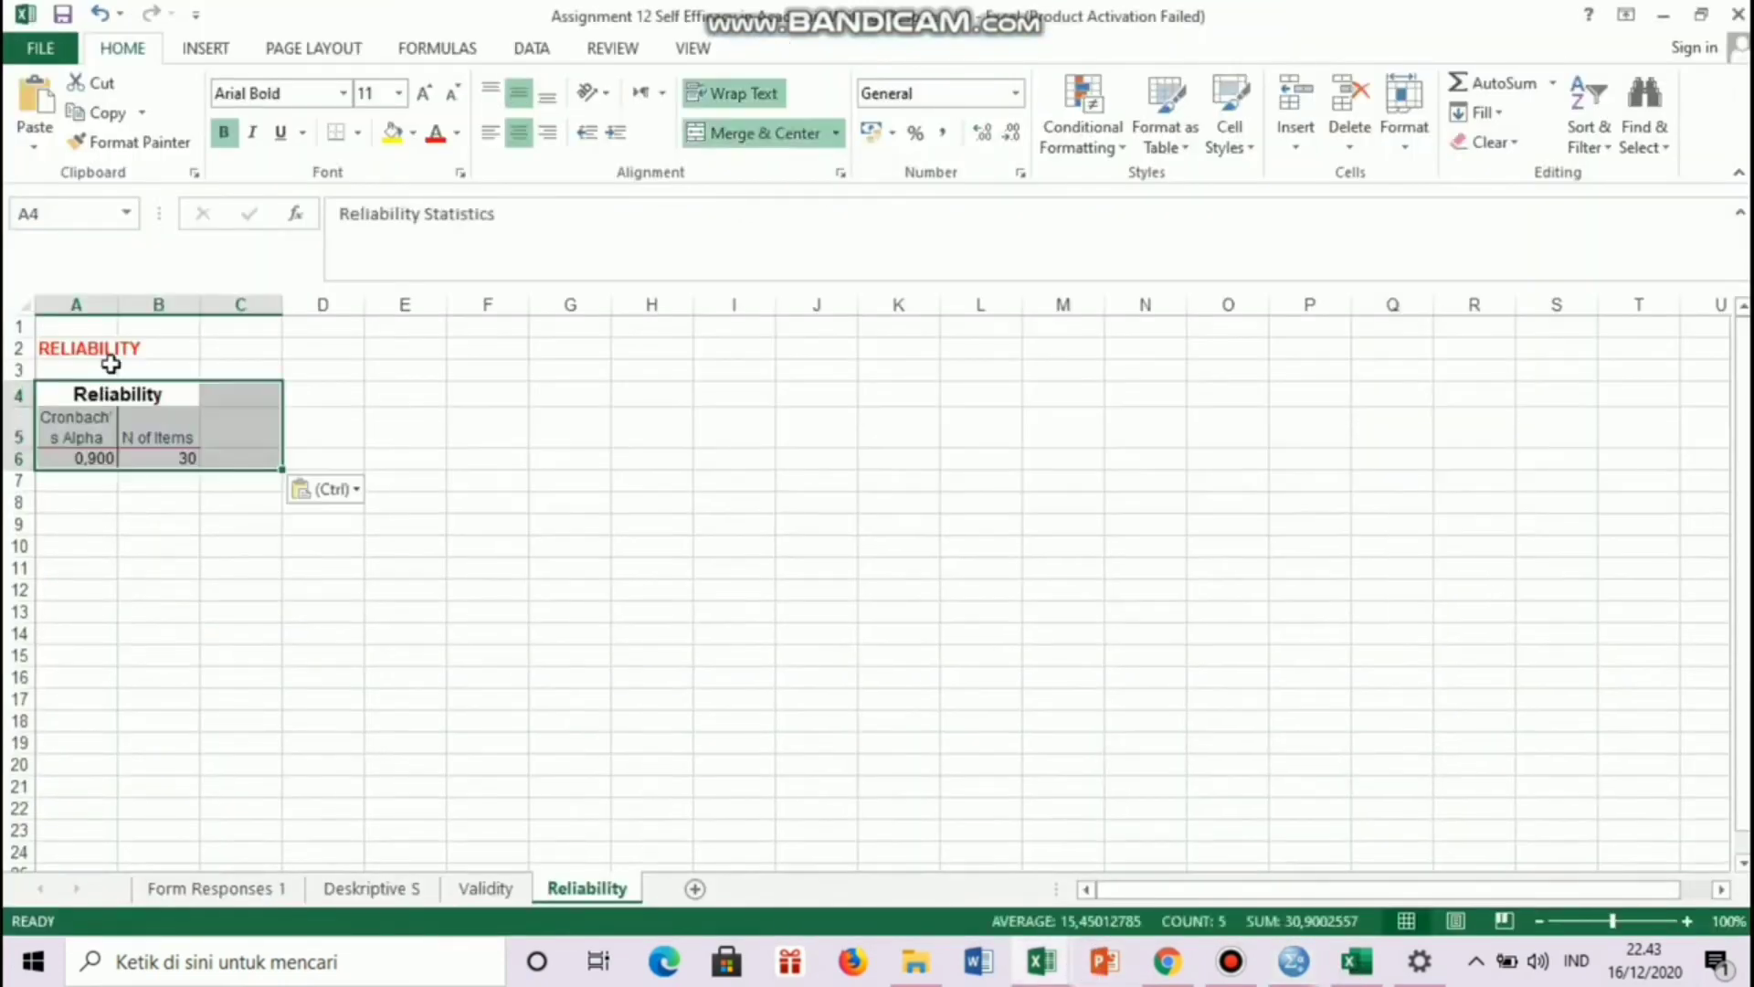
# - Auto-fit the widths of columns A and B to the pasted Reliability Statistics table and deselect it
pyautogui.doubleClick(117, 301)
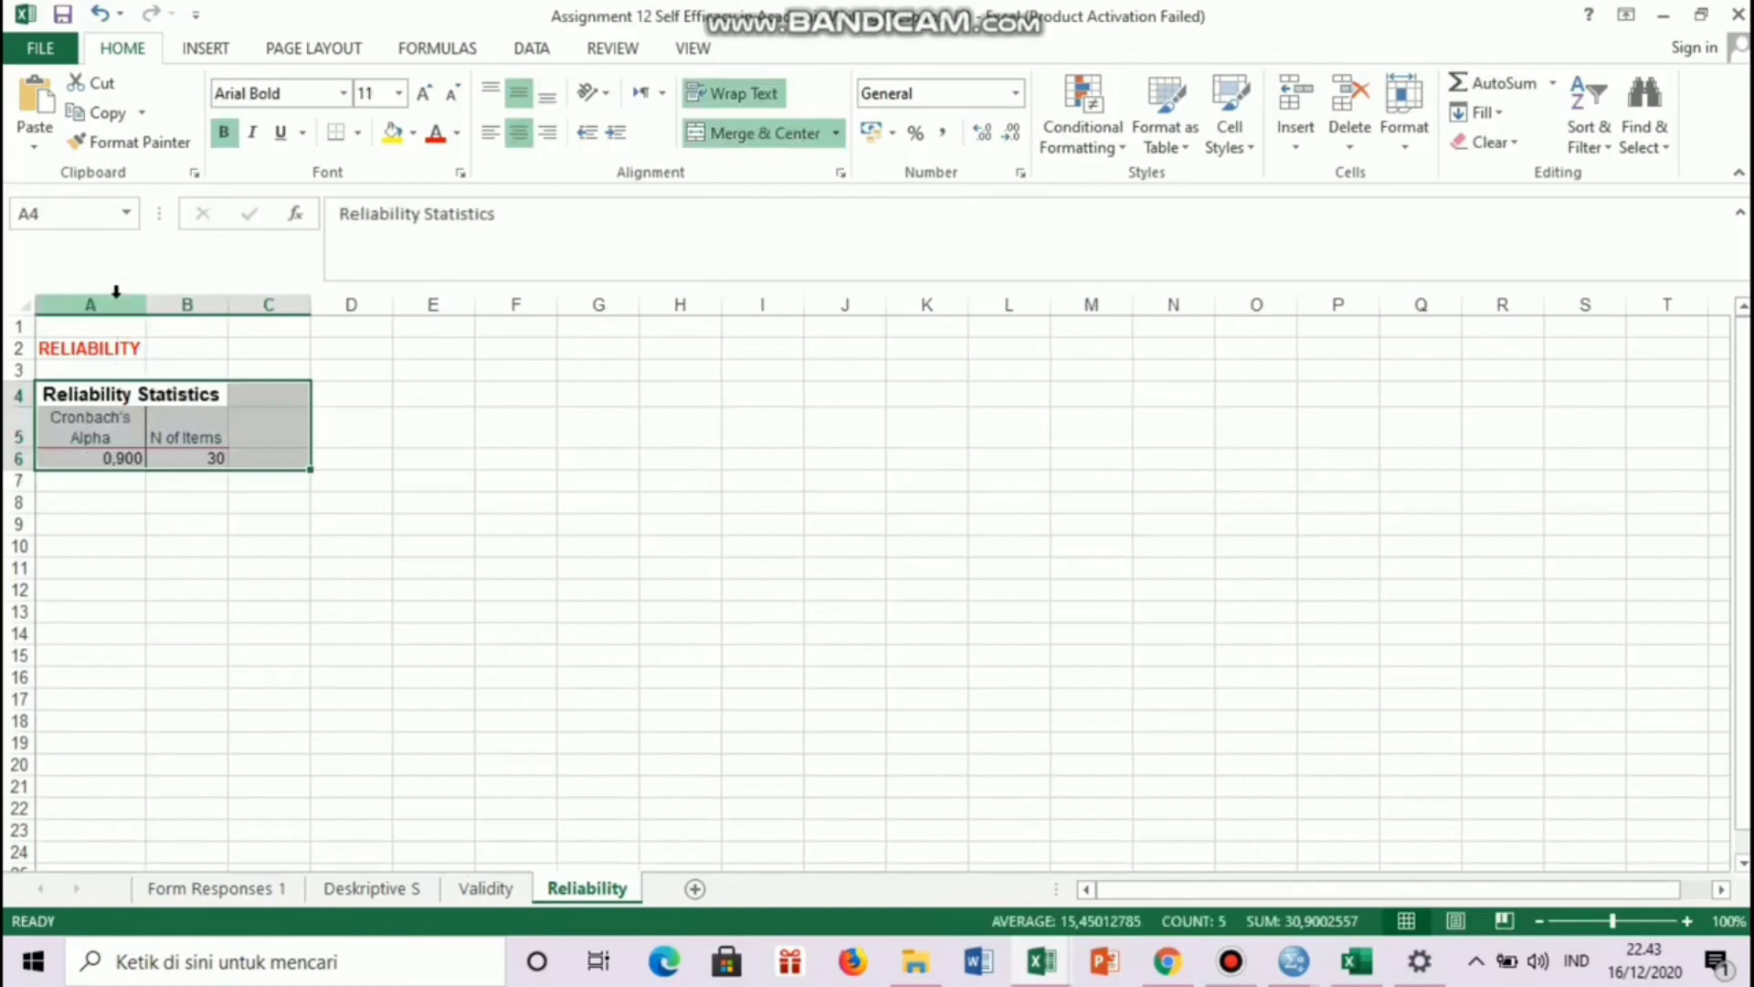
pyautogui.doubleClick(228, 305)
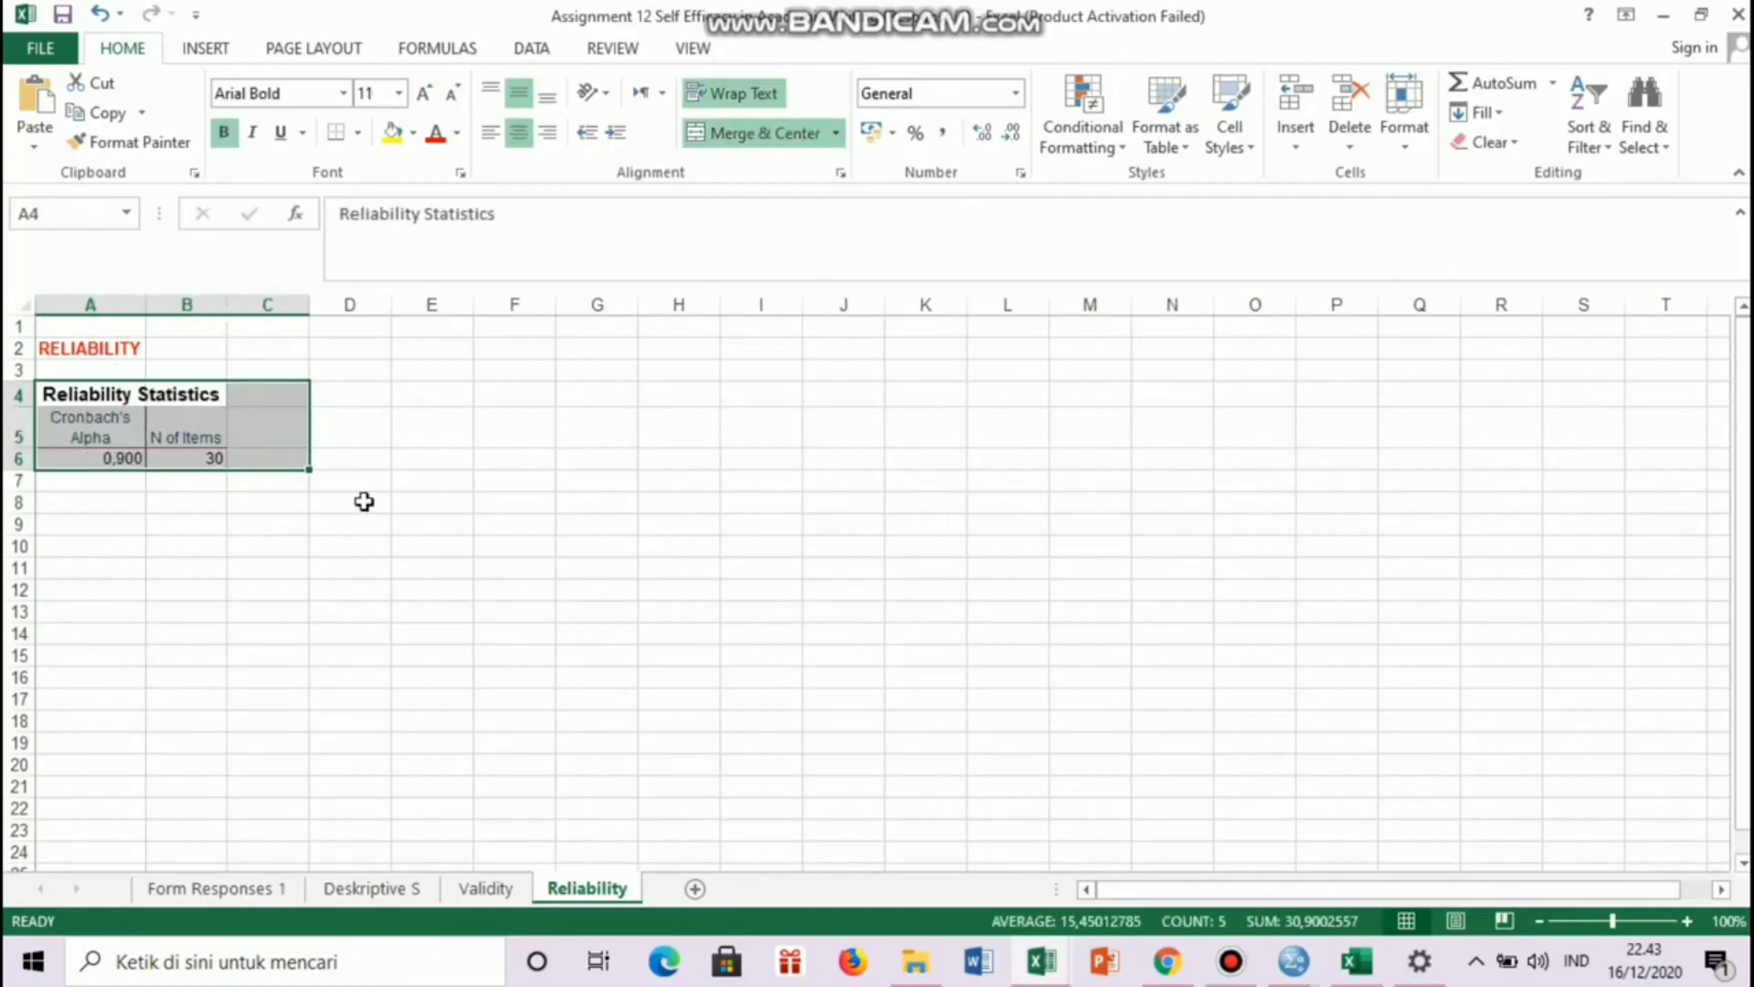
pyautogui.click(393, 482)
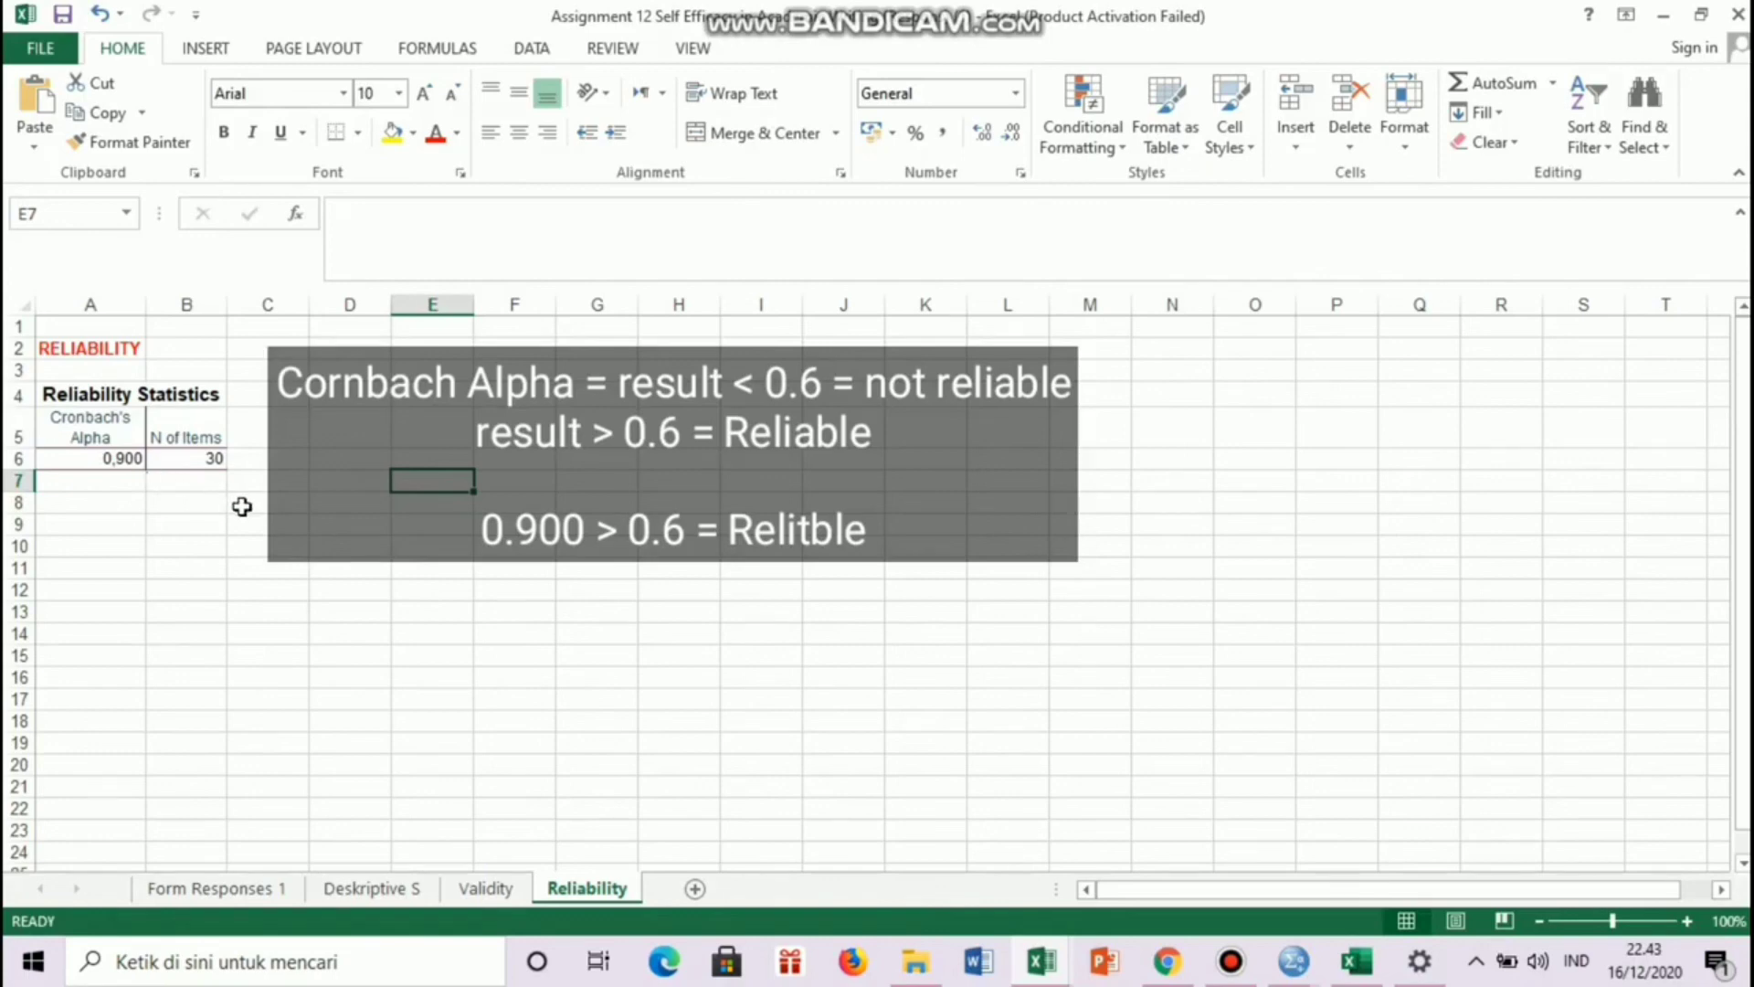
pyautogui.moveTo(1225, 970)
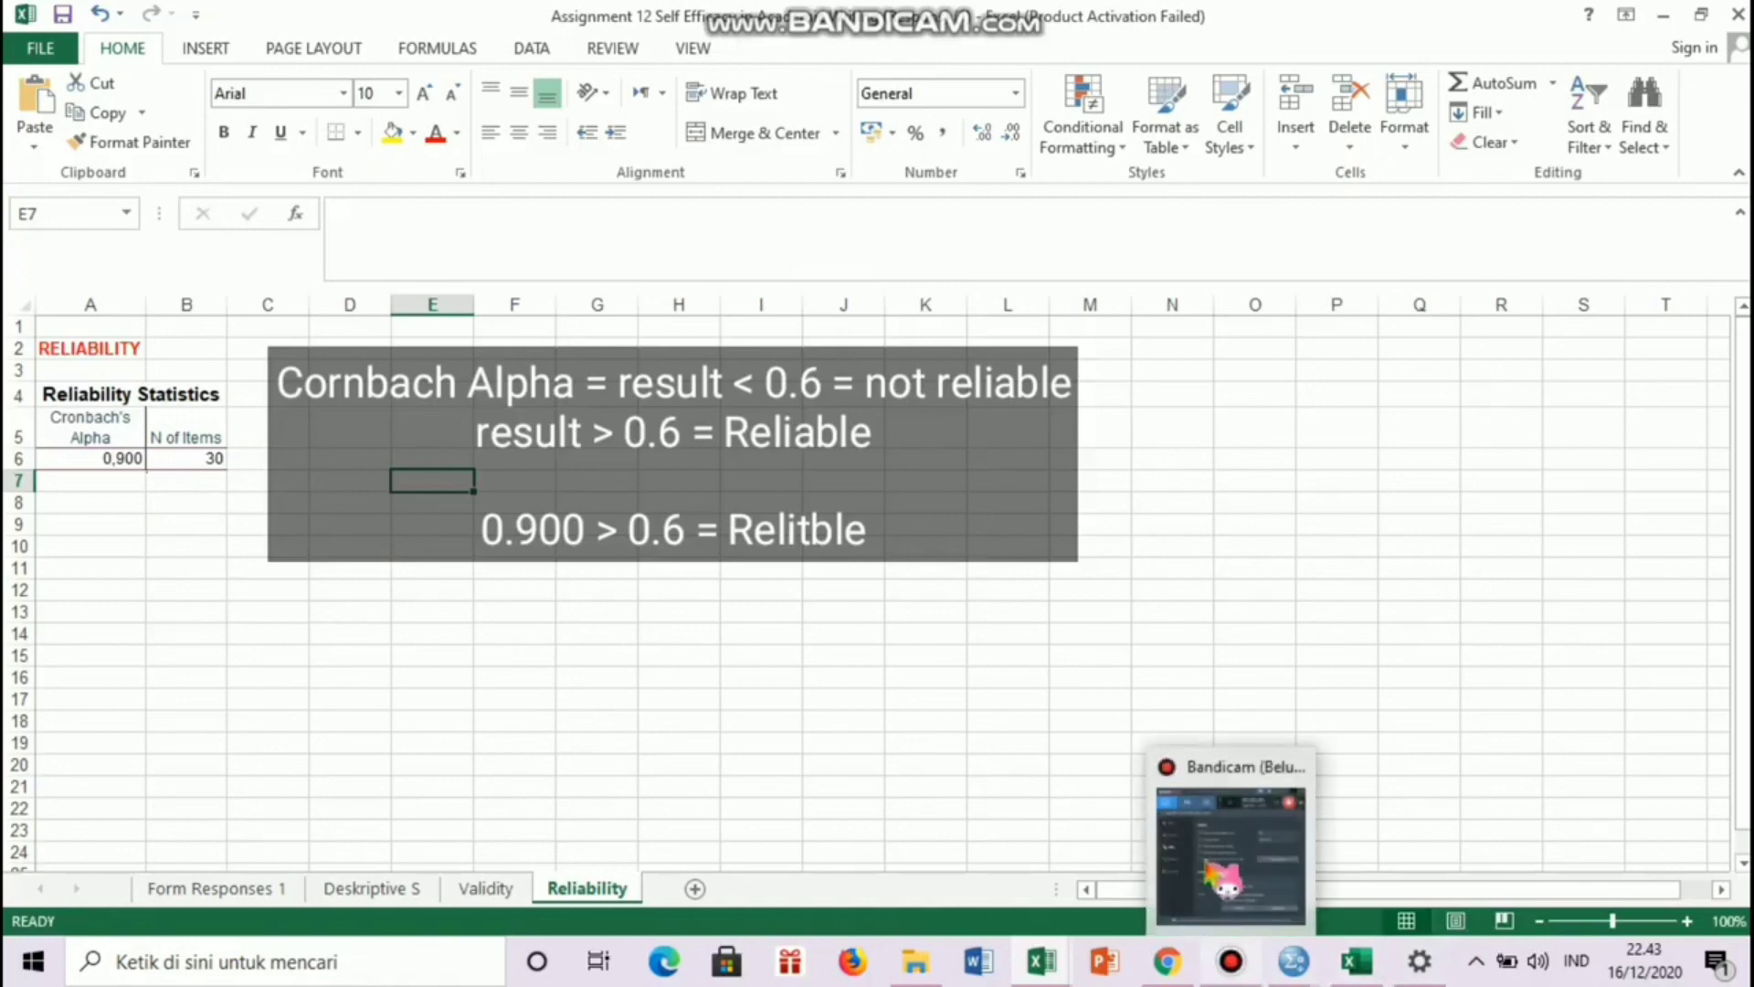
pyautogui.click(1231, 855)
pyautogui.click(1193, 174)
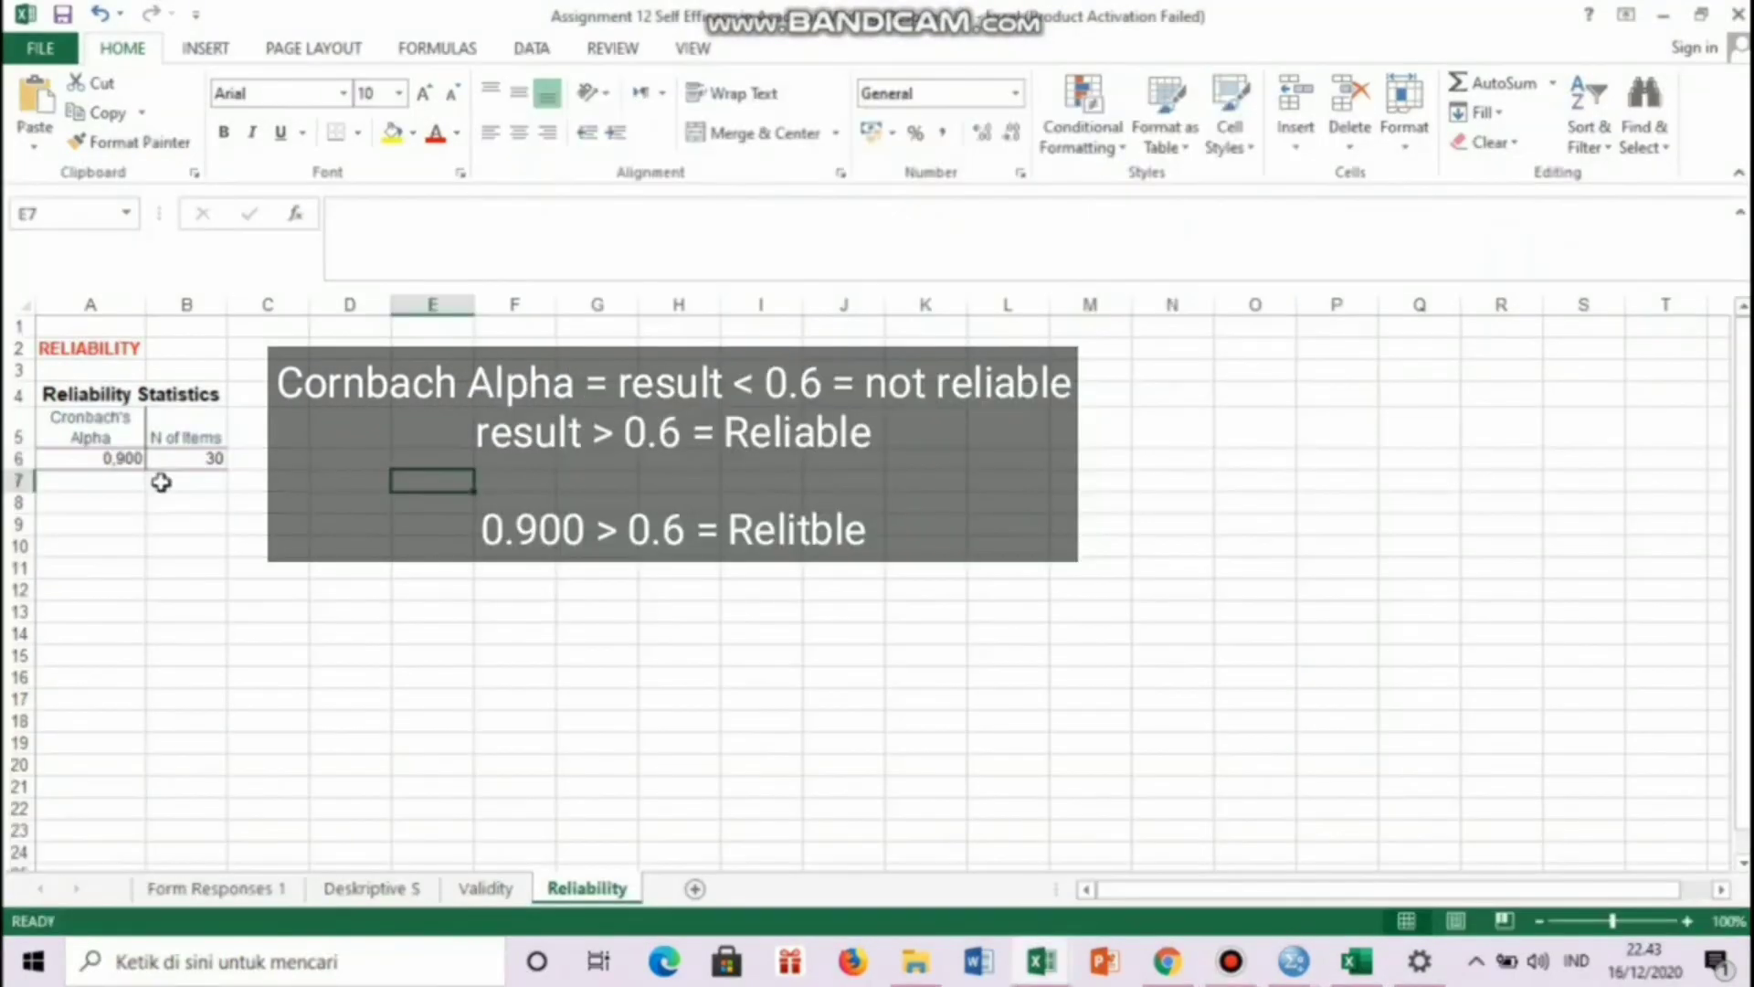